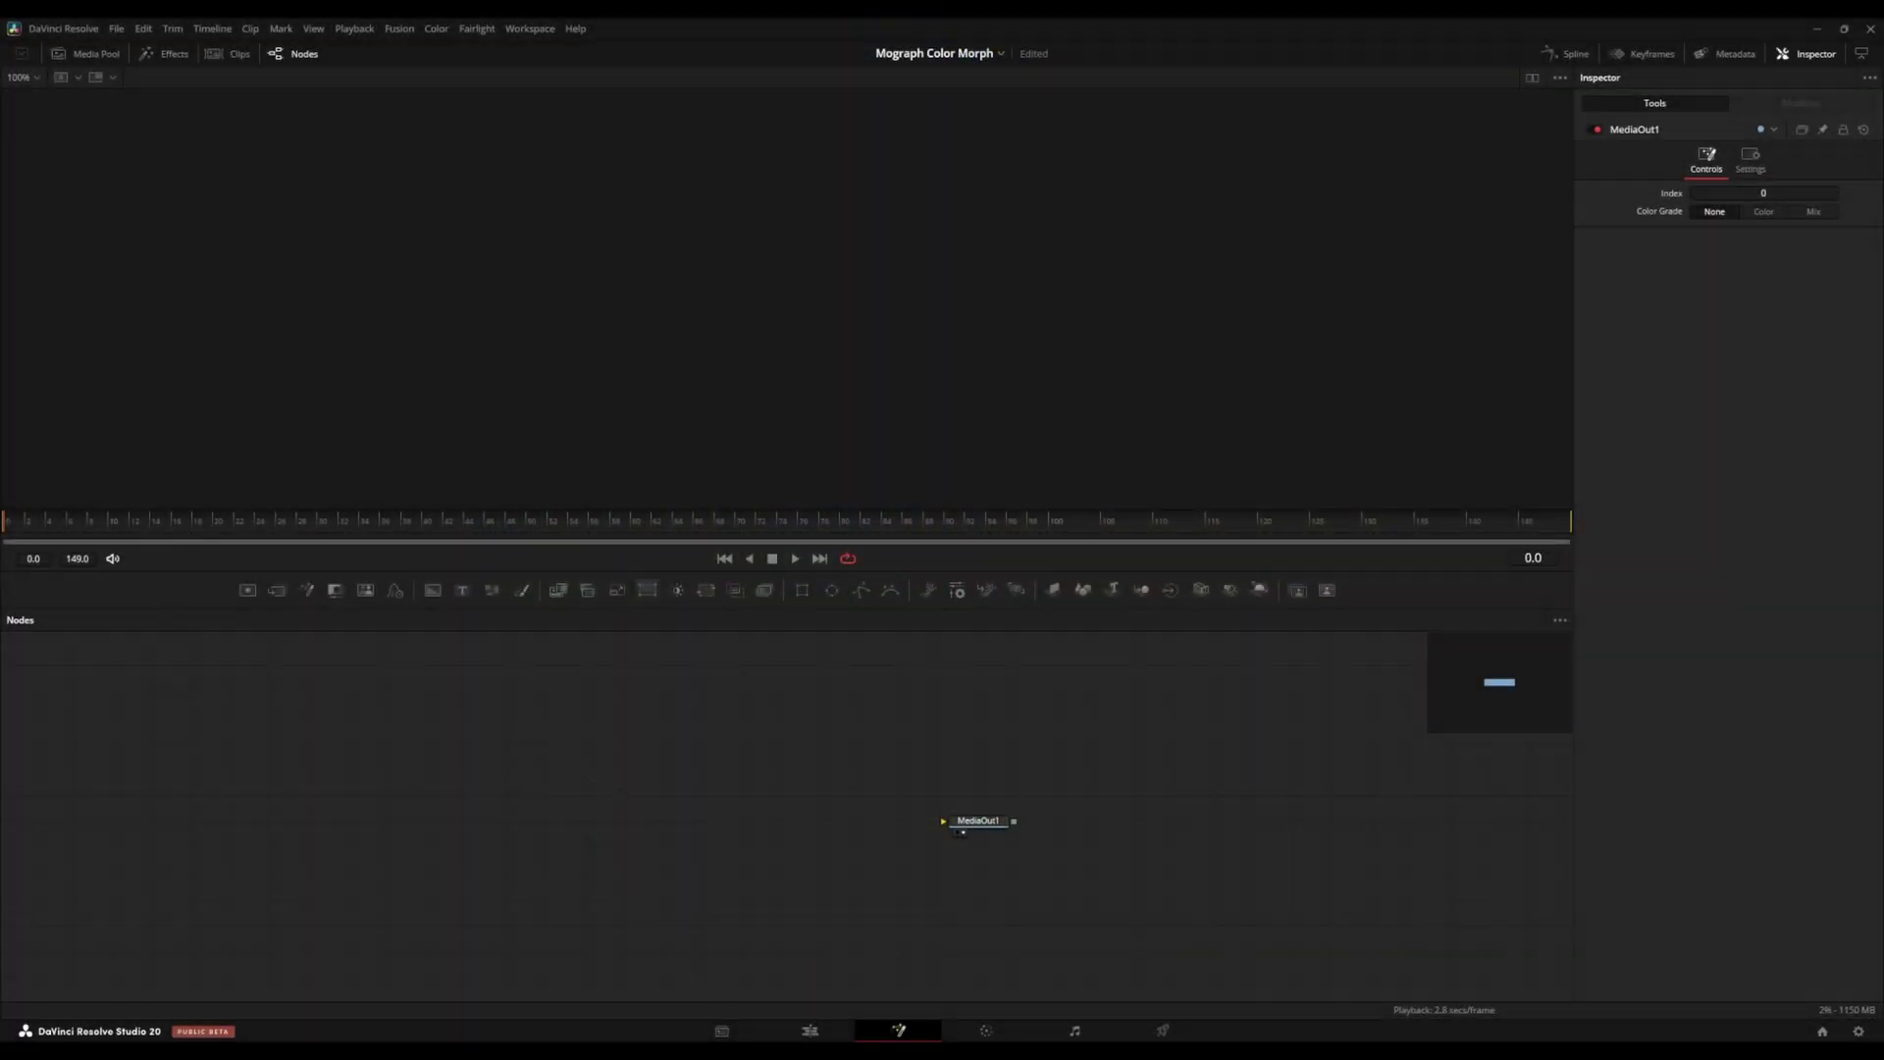
Add a Text+ node reading COLOR in Creato Display Bold at size about 0.26.
left_click_drag(695, 785, 546, 773)
left_click(463, 590)
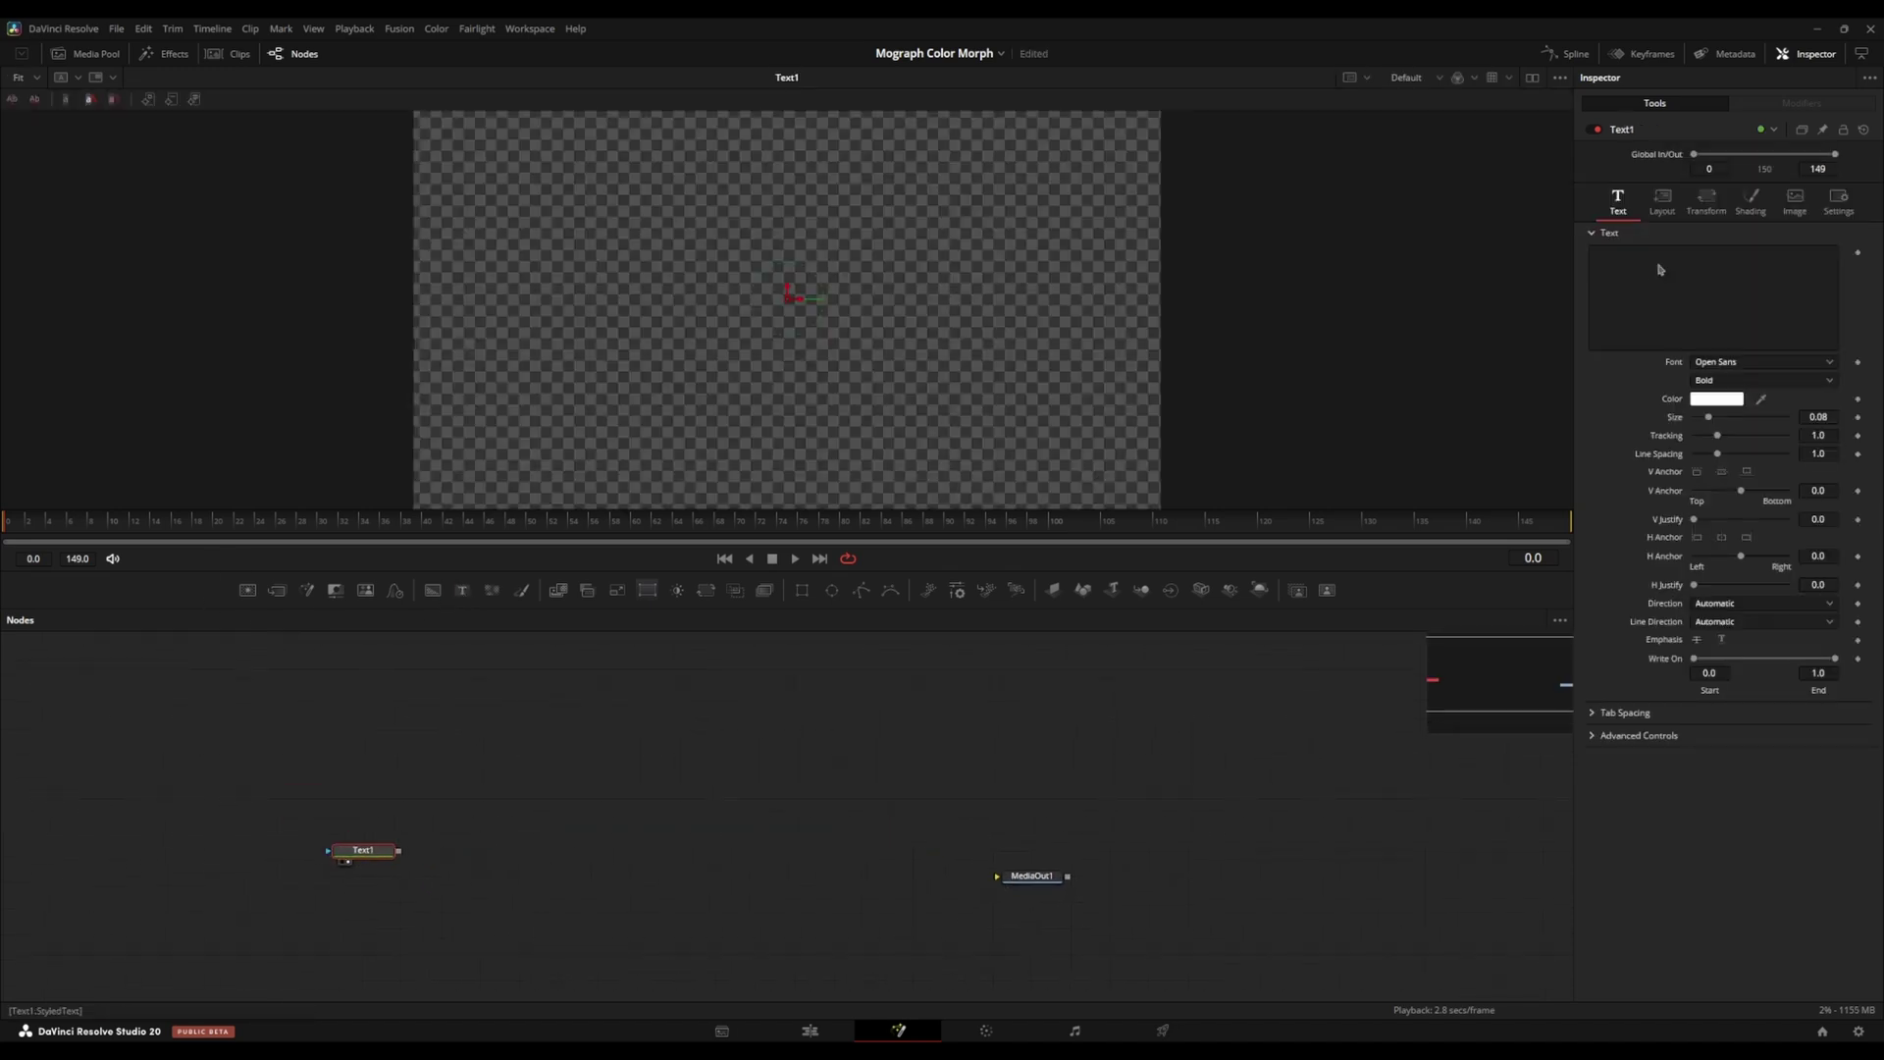
left_click(1664, 263)
type("COLOR")
left_click_drag(1709, 417, 1744, 418)
left_click(1749, 363)
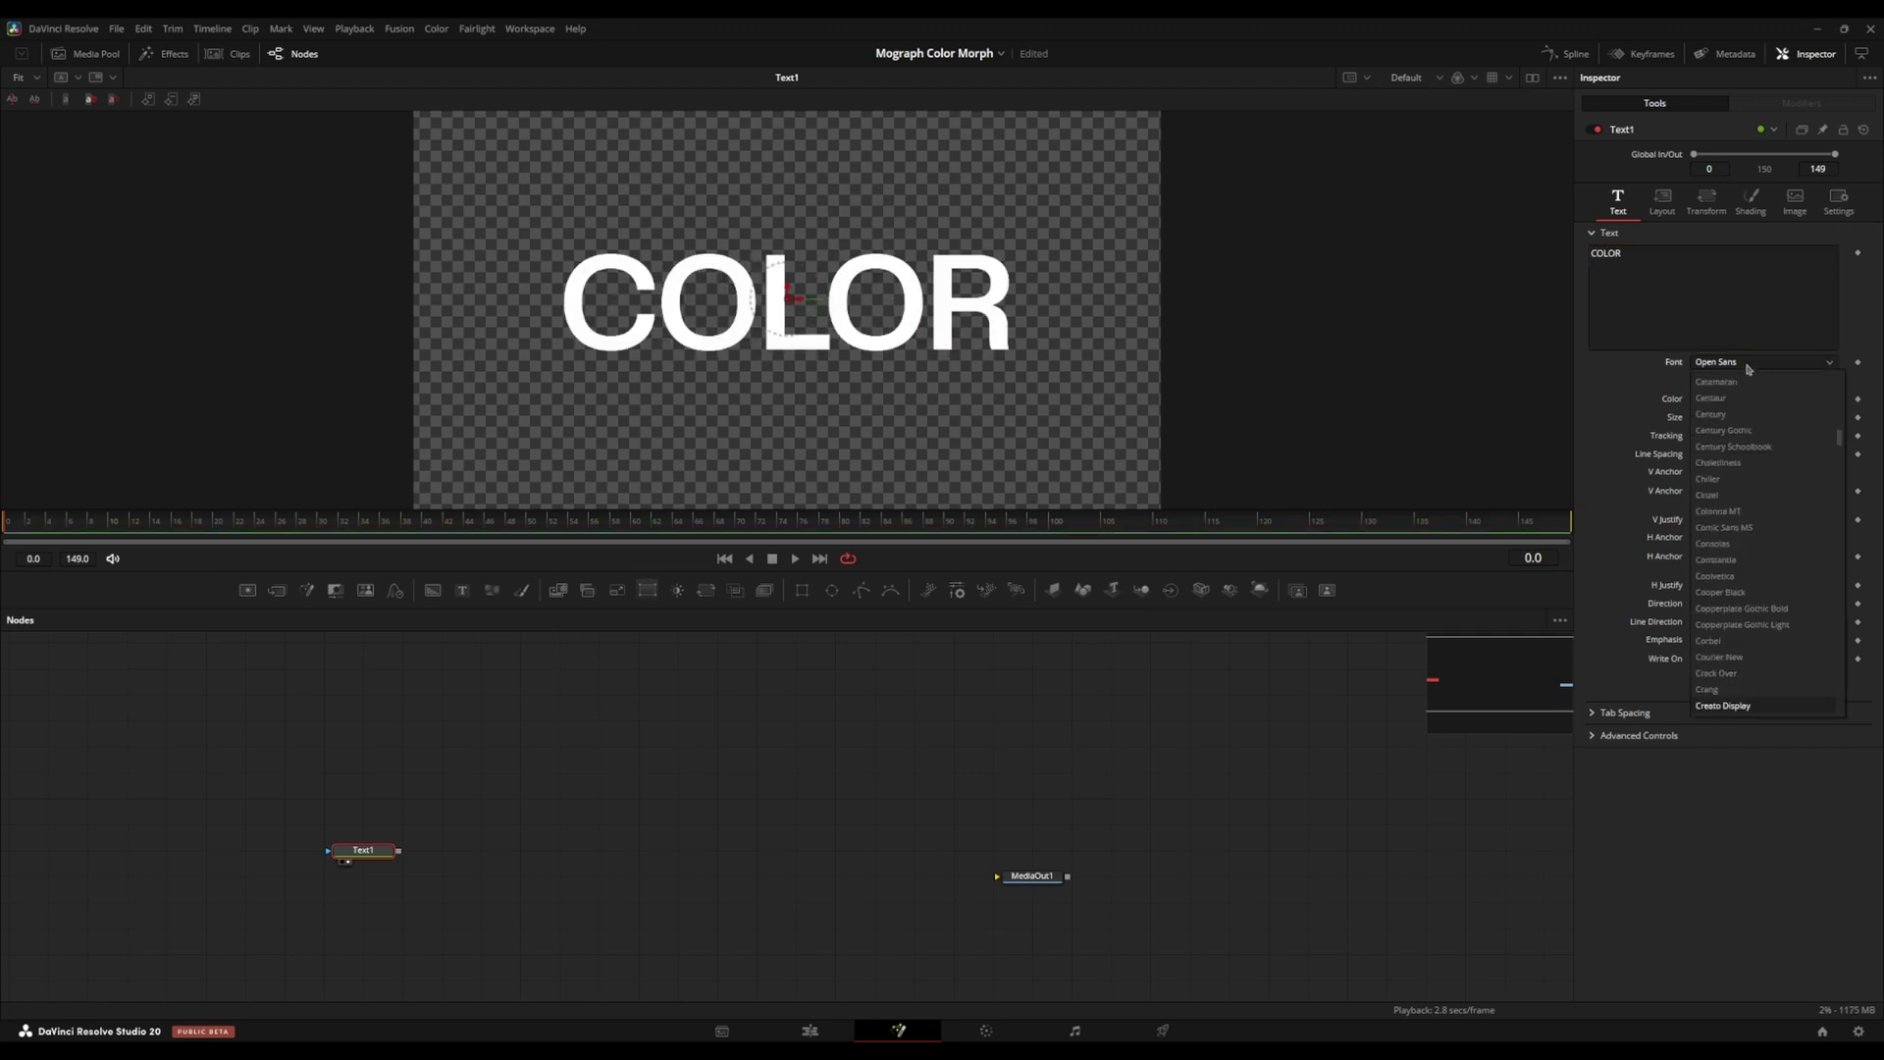
left_click(1749, 369)
Paste an instance of the Text1 node and place it directly above the original.
left_click_drag(375, 854, 274, 850)
left_click_drag(274, 850, 316, 872)
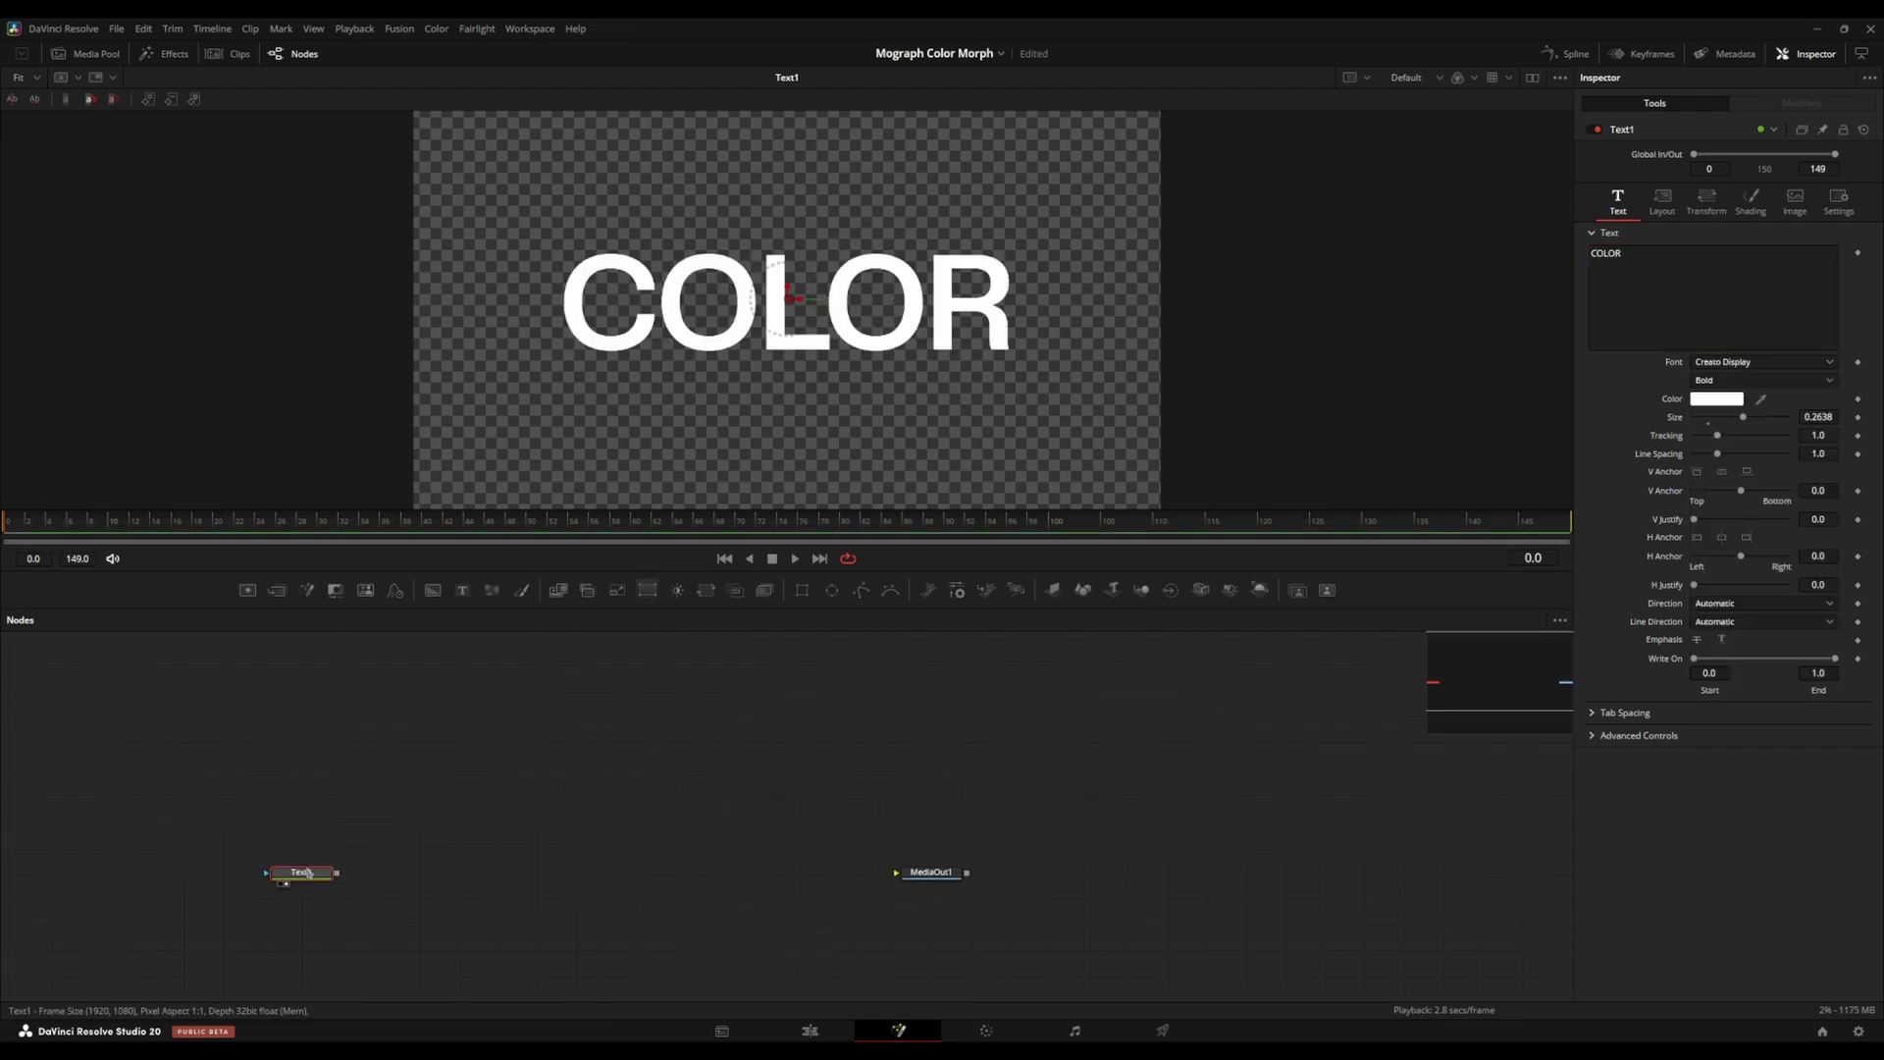
left_click(447, 785)
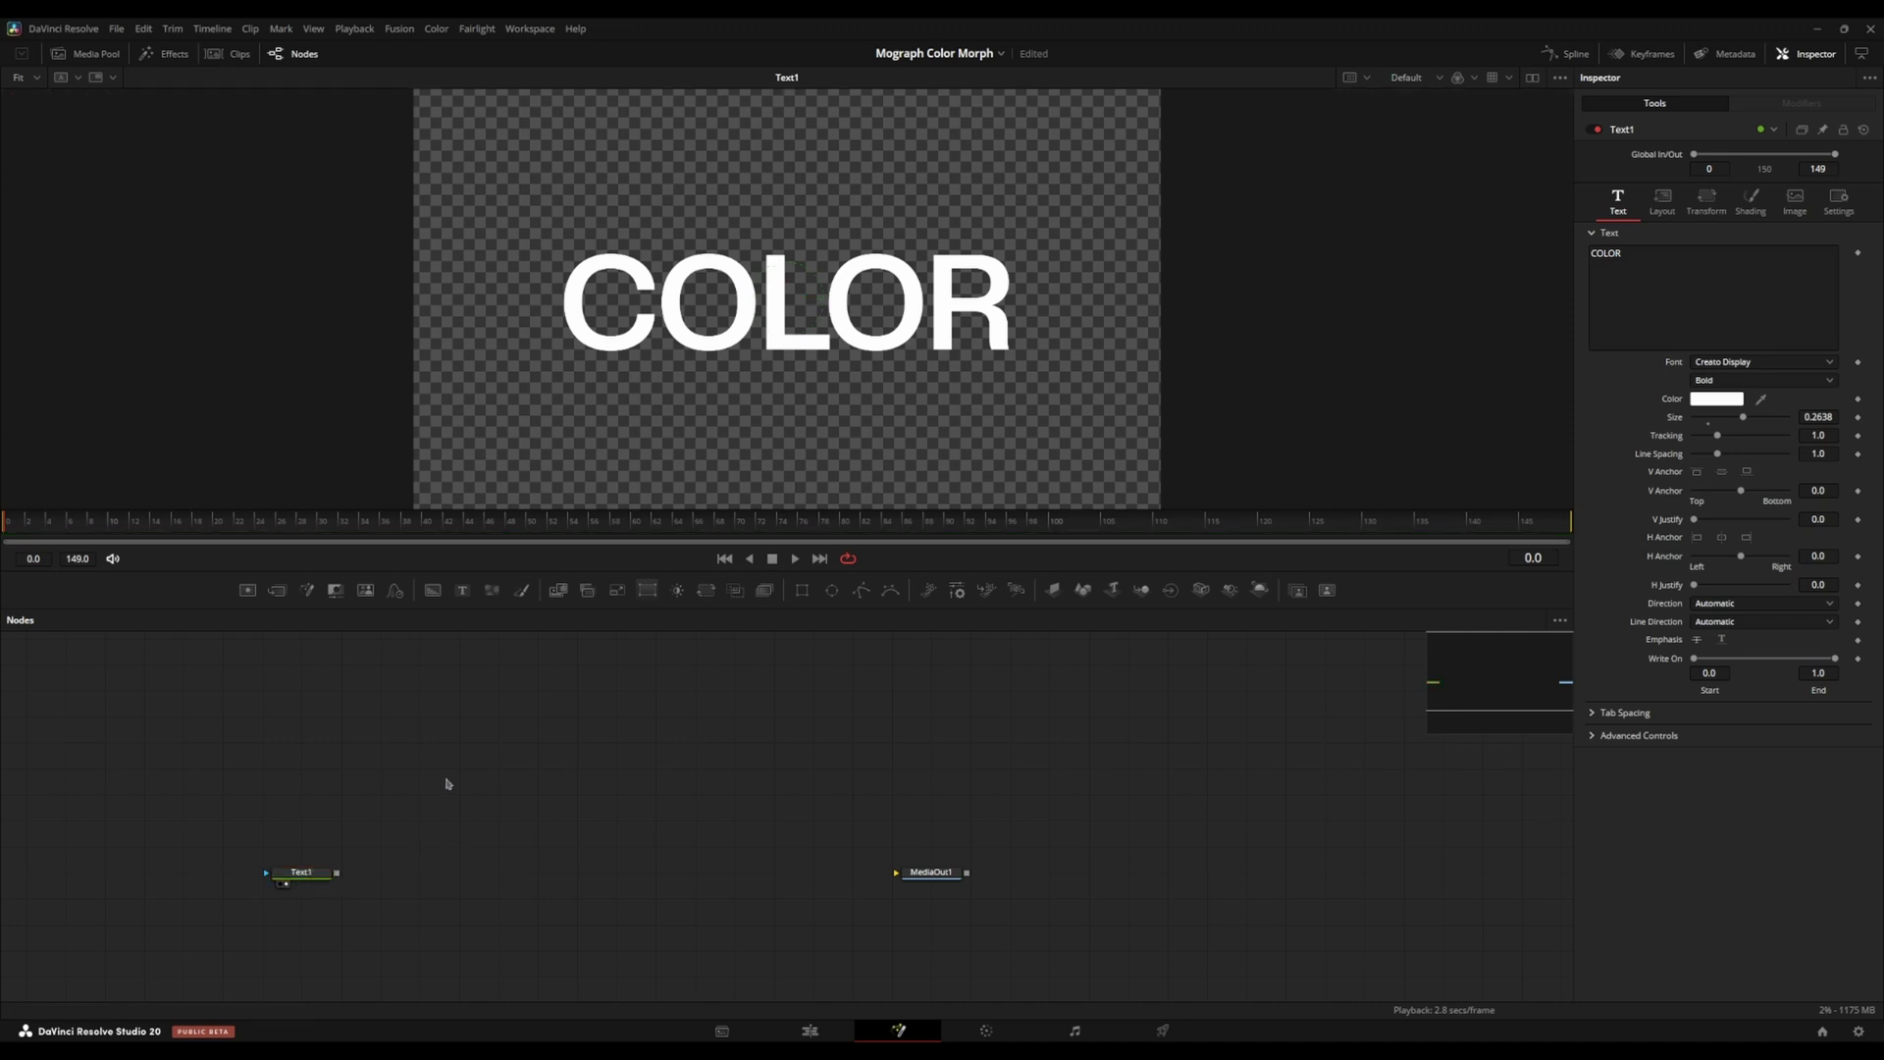
key("ctrl+shift+v")
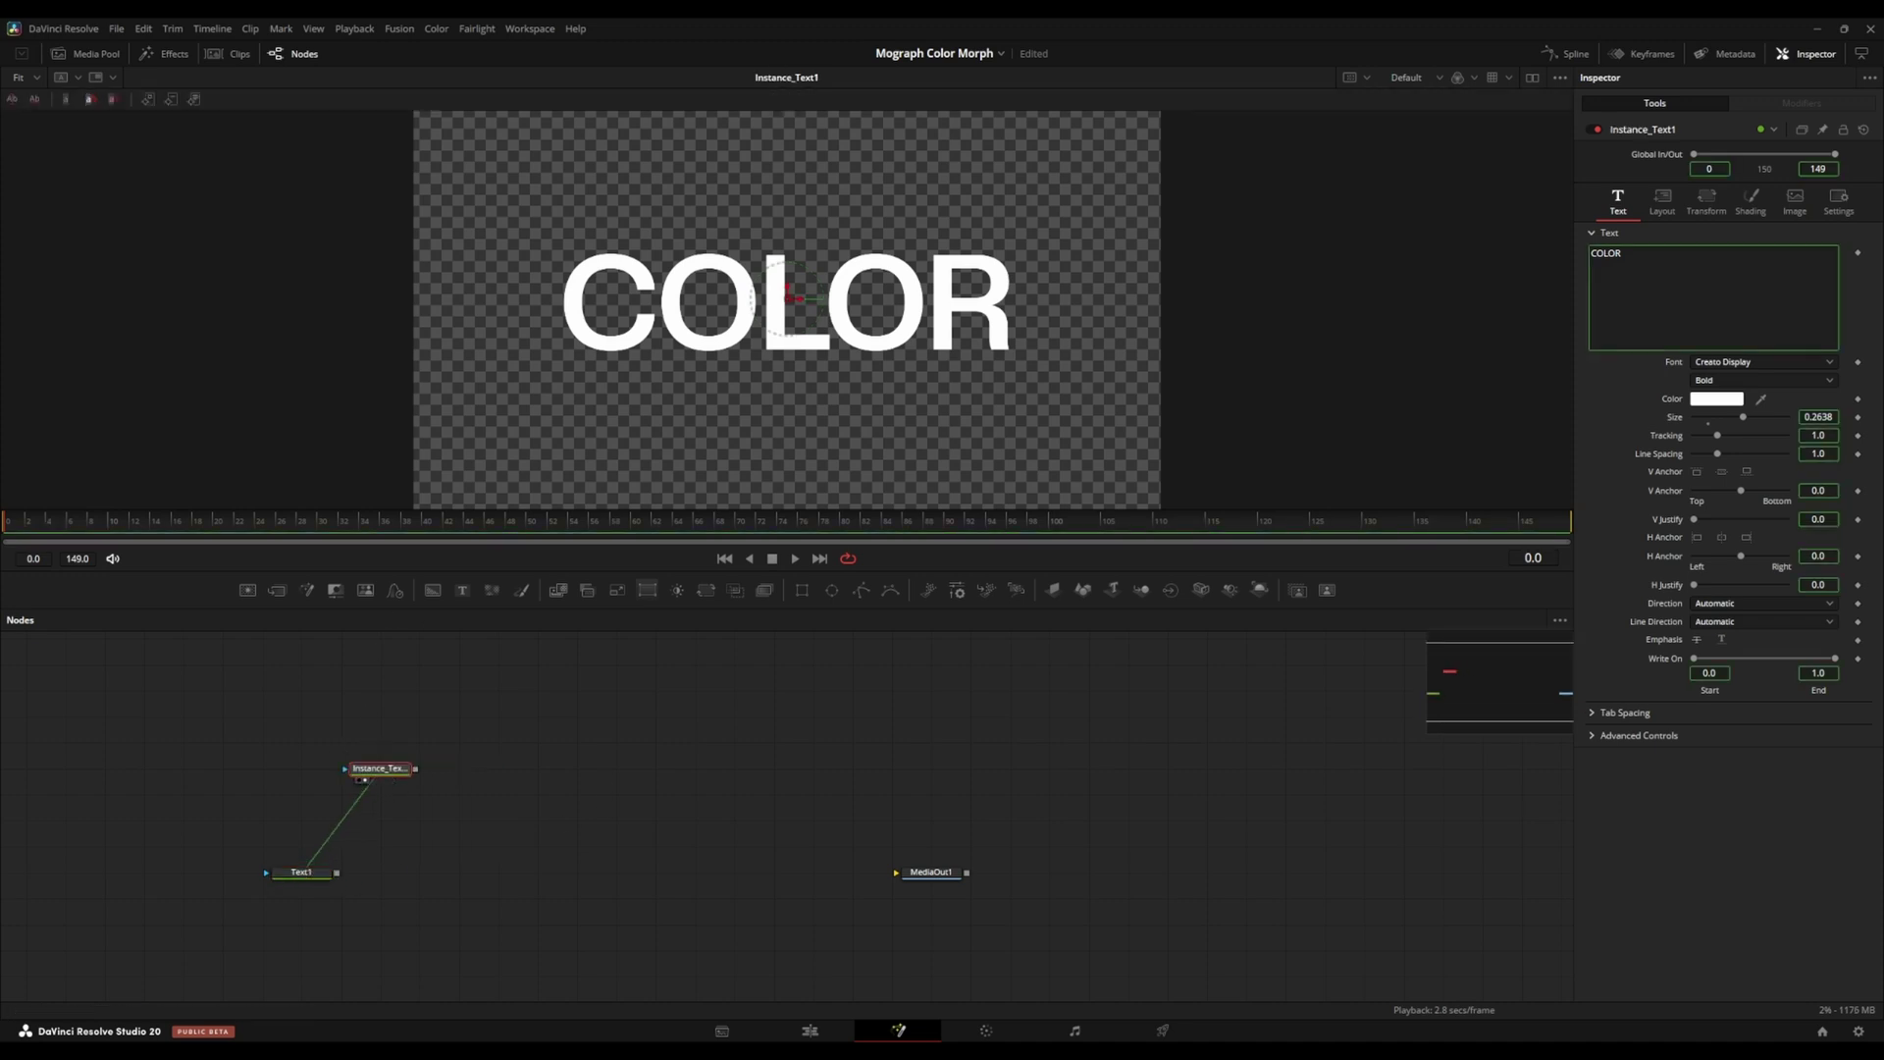
left_click_drag(398, 761, 320, 763)
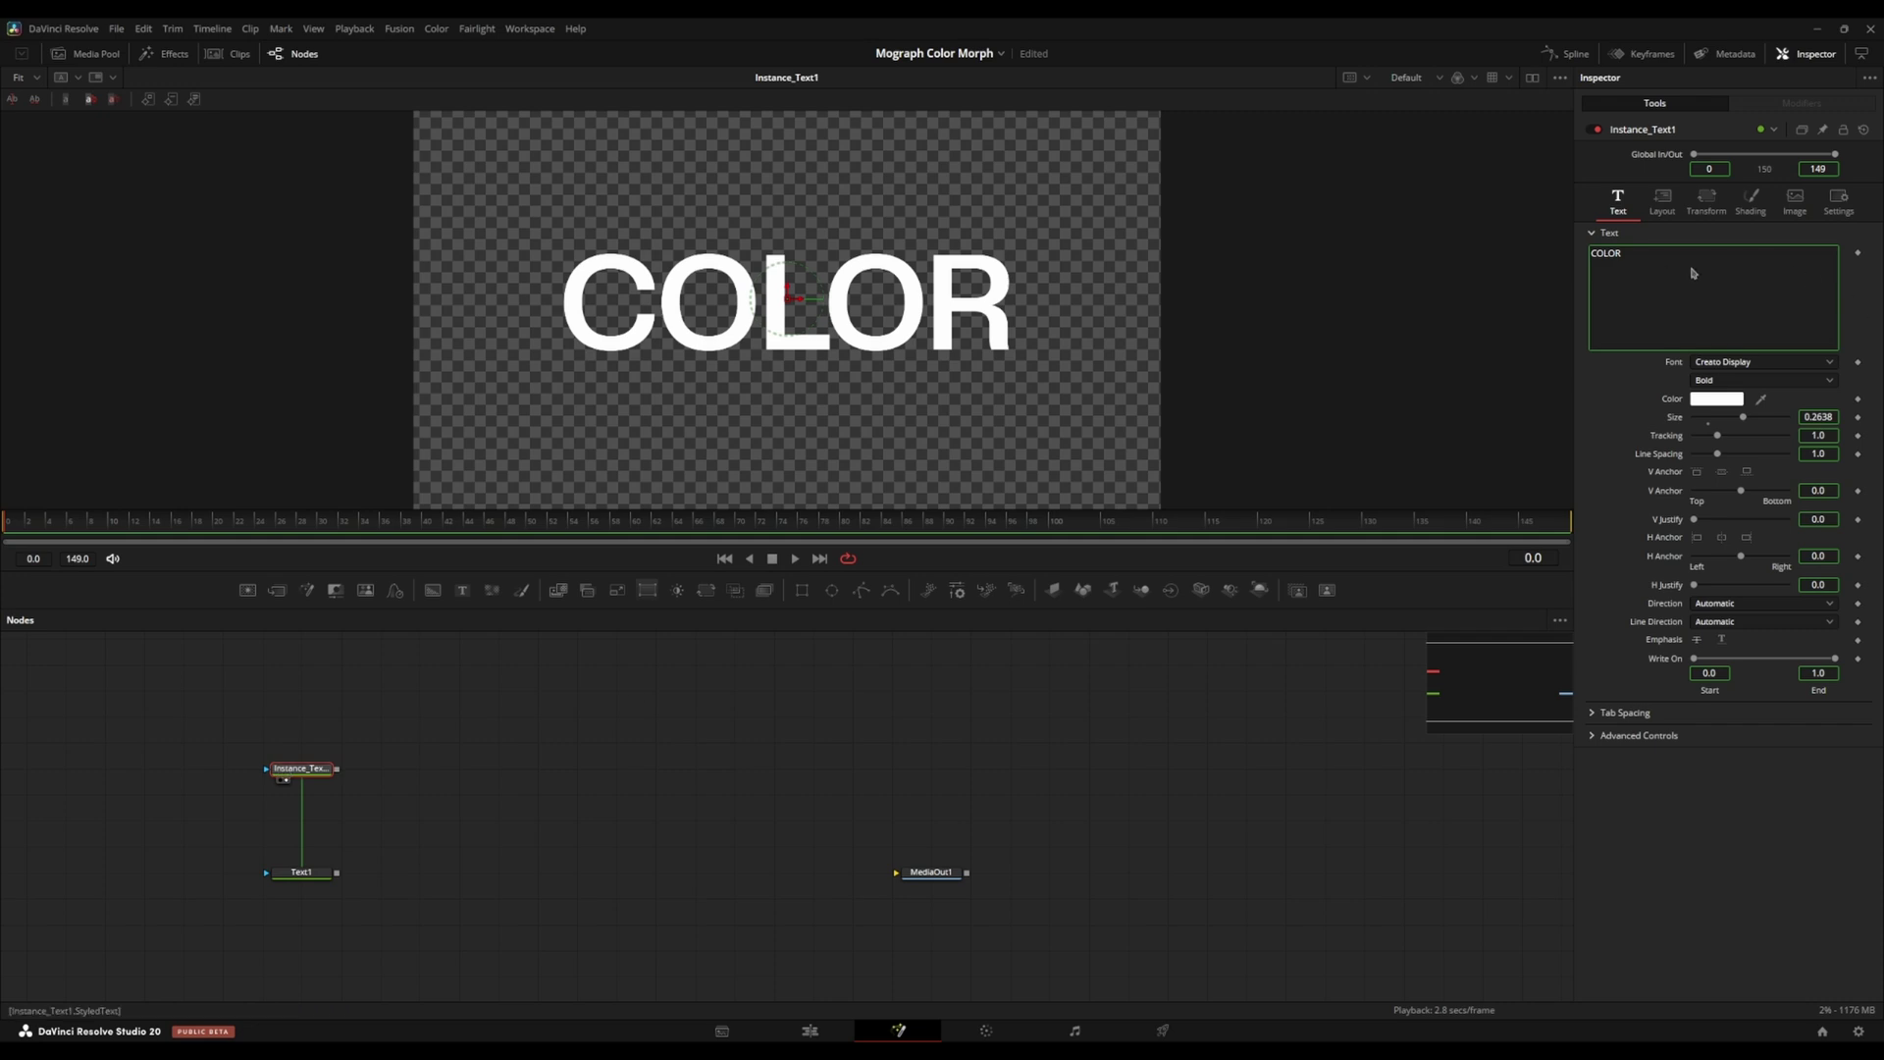
Deinstance the text content and the fill colour of the instanced text node.
right_click(1692, 273)
left_click(1730, 567)
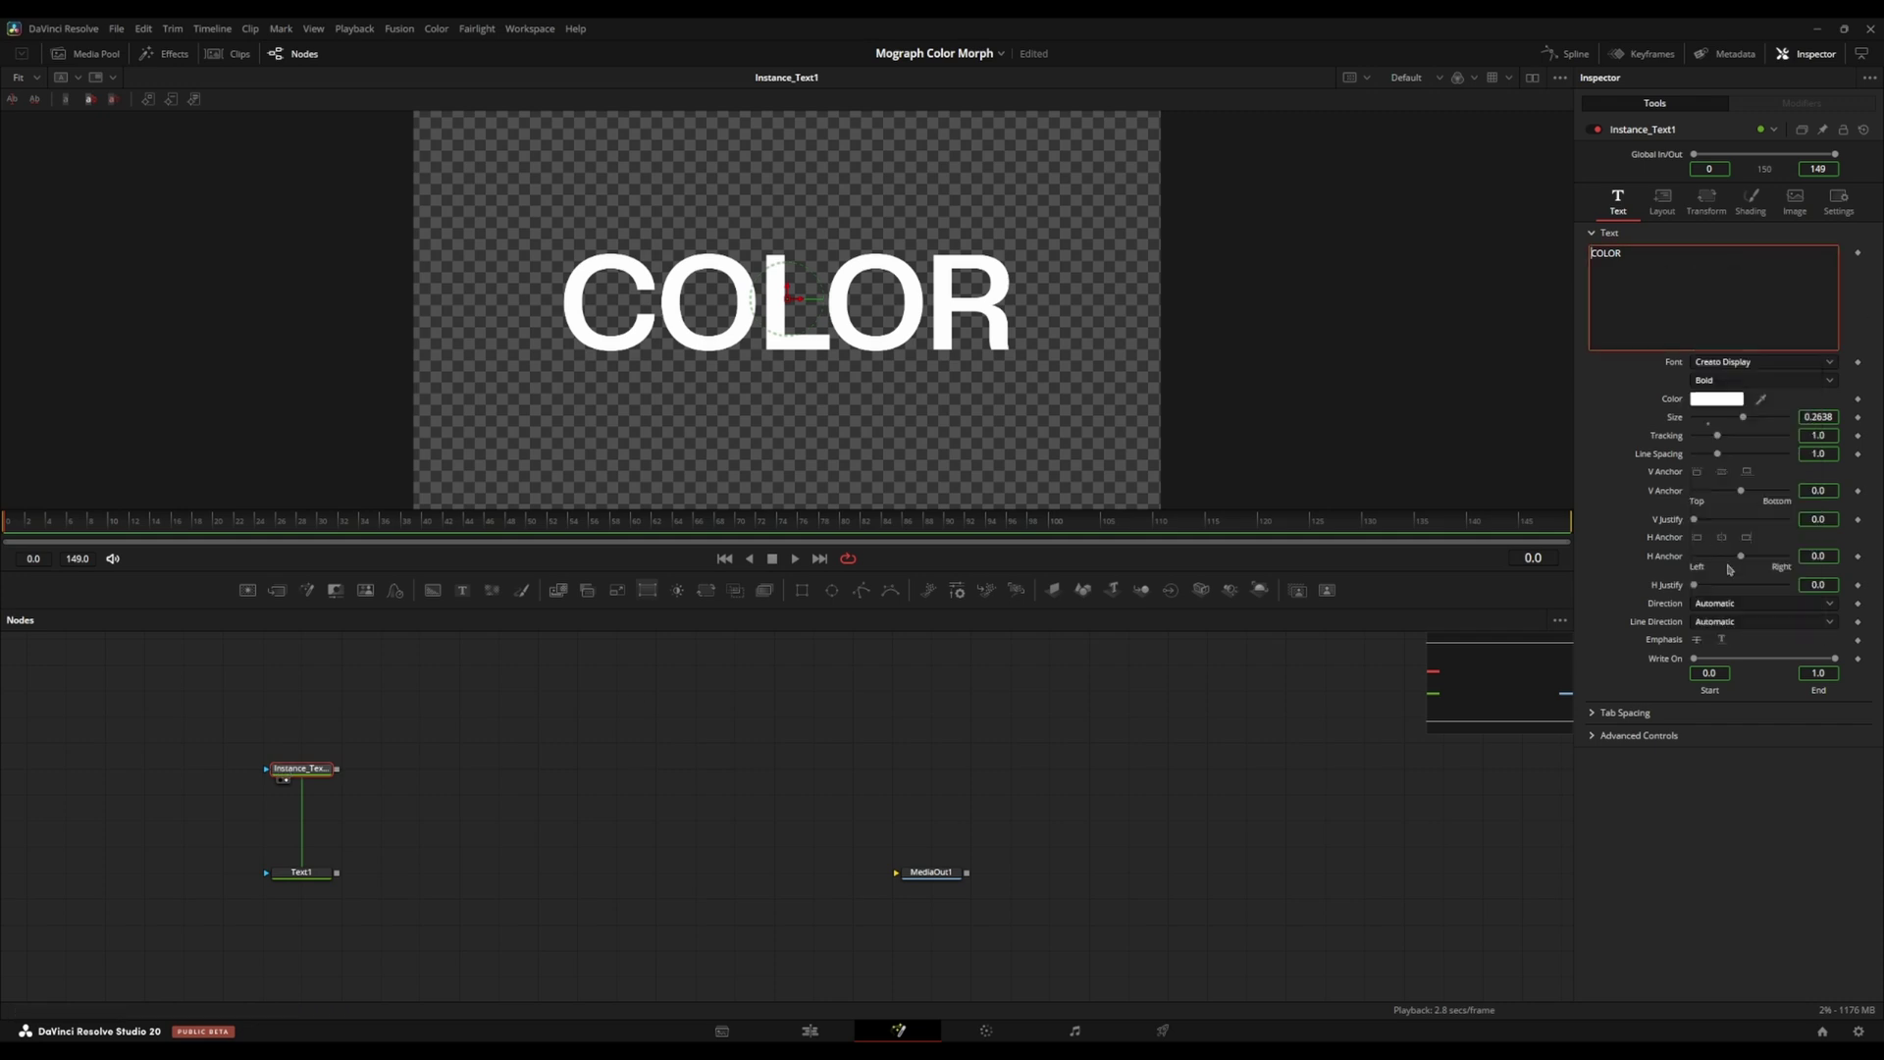
left_click(1757, 204)
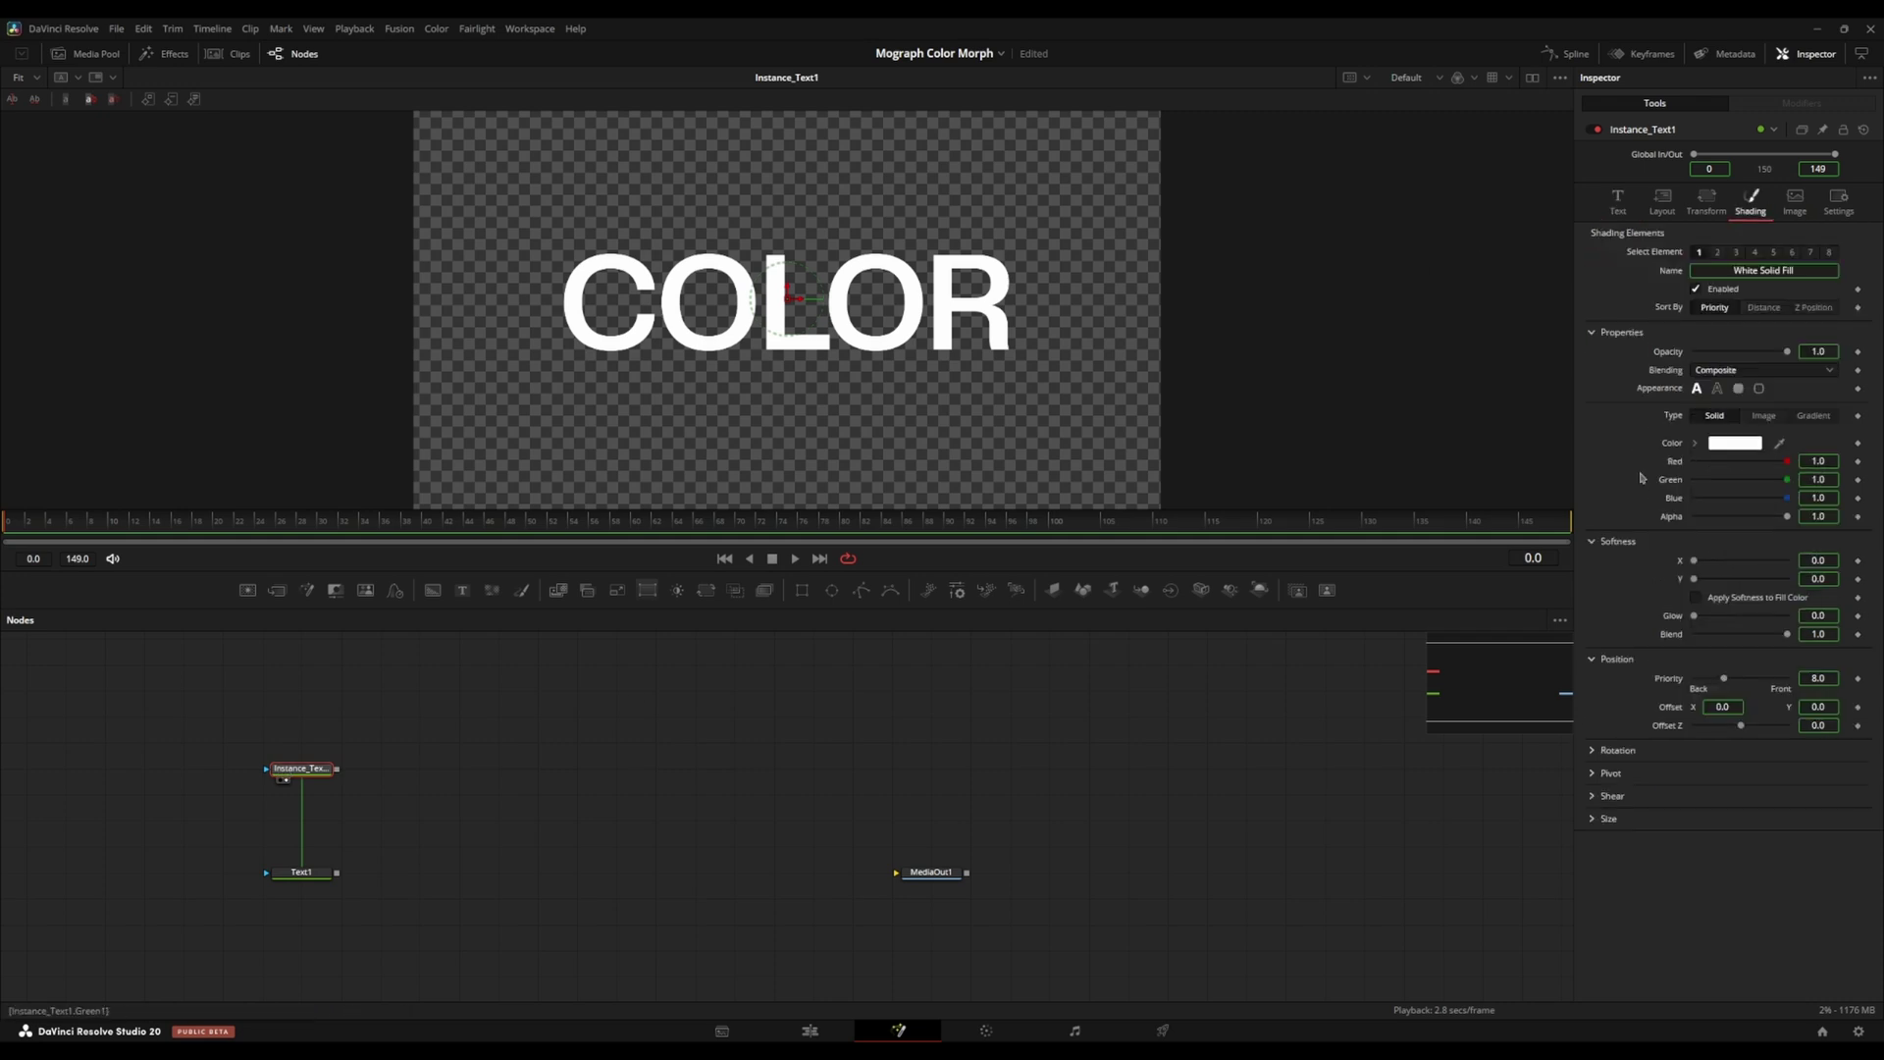
right_click(1675, 468)
left_click(1728, 633)
left_click(1695, 444)
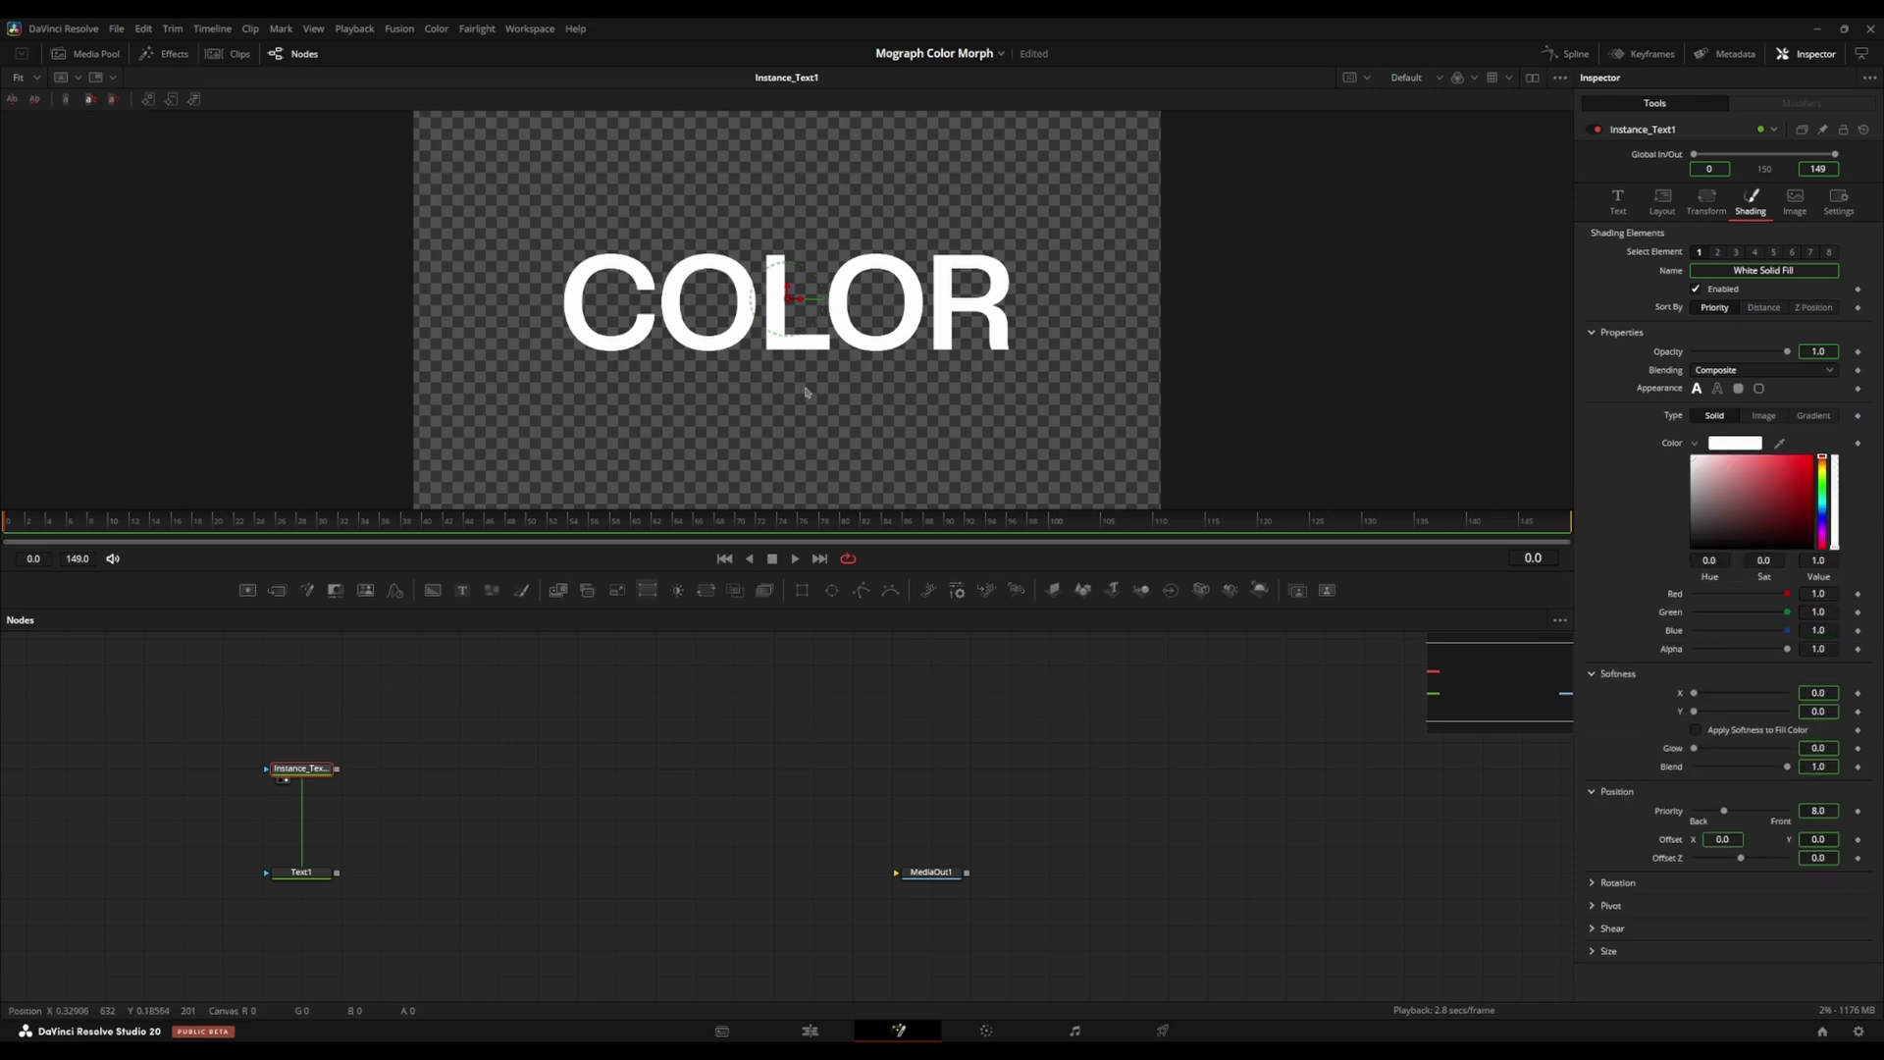
Change the instance's text to MORPH and its fill to light red with hue 0.0, saturation 0.494 and value 1.0.
left_click(1618, 202)
left_click_drag(1616, 254, 1156, 244)
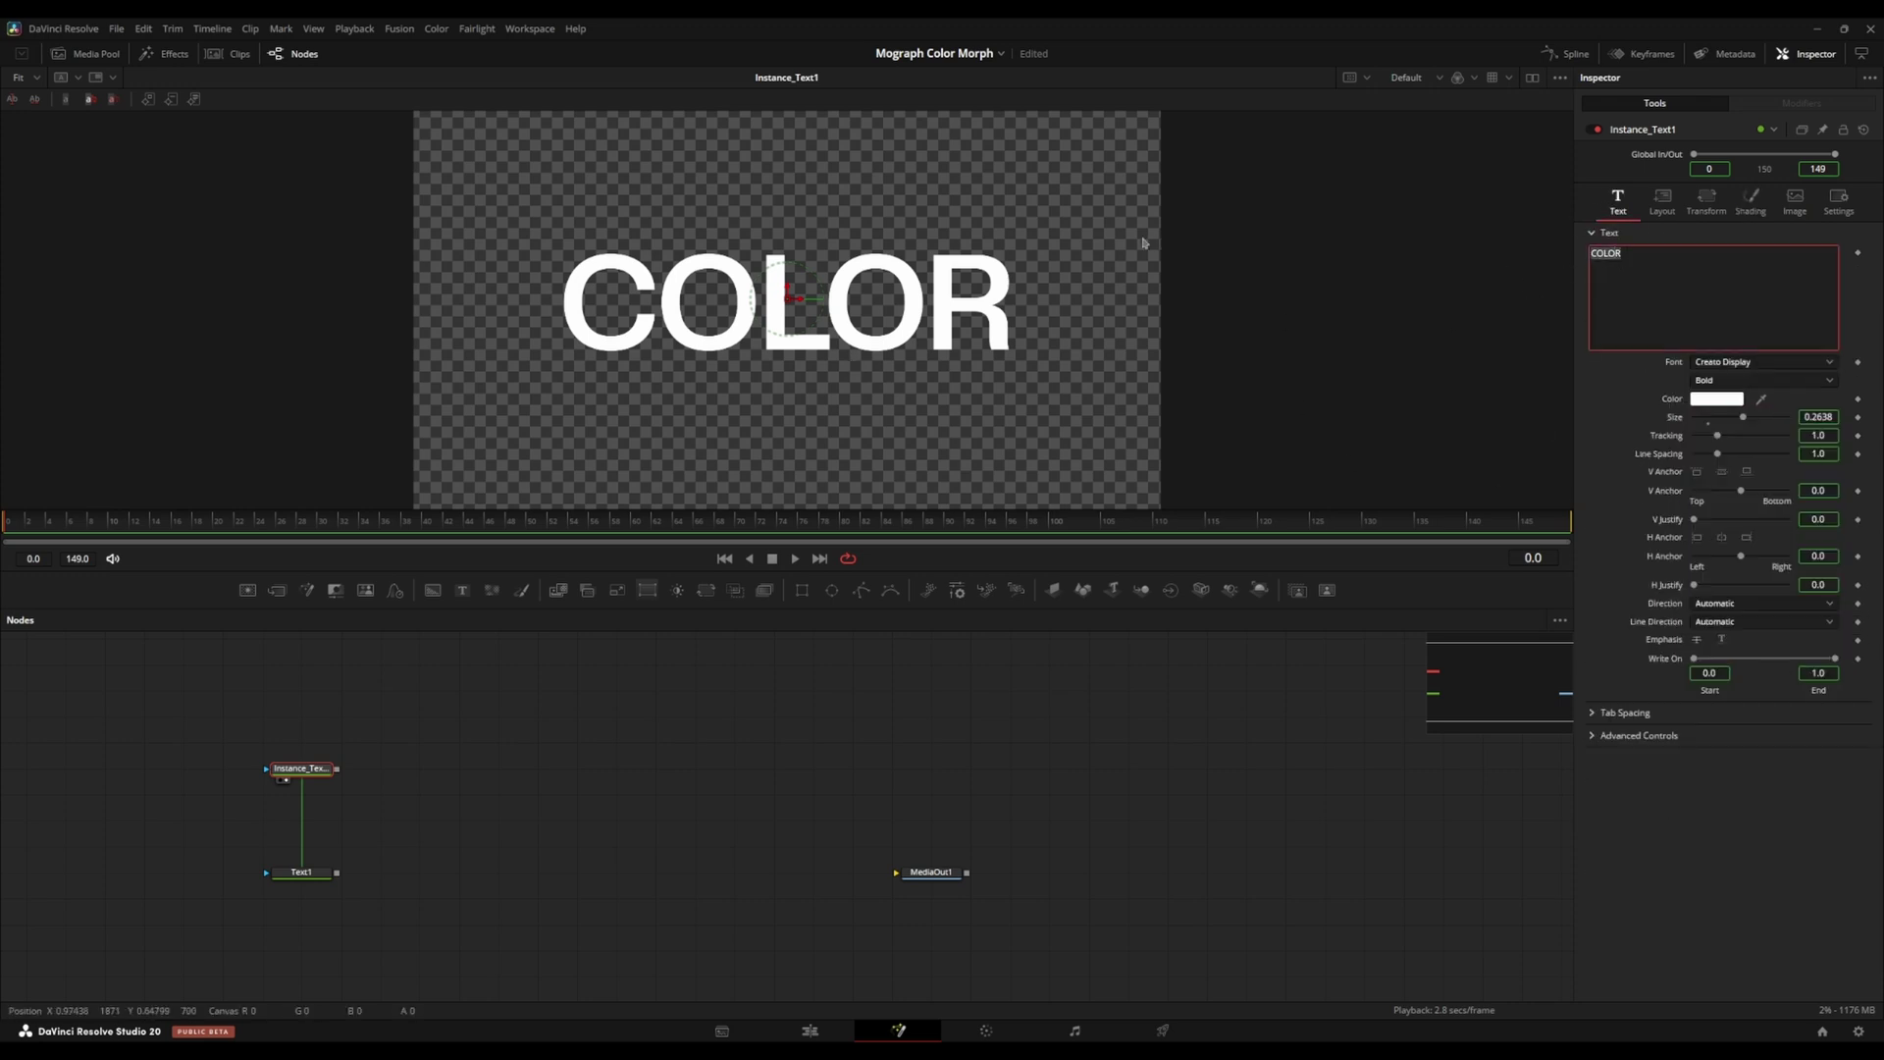
type("MORPH")
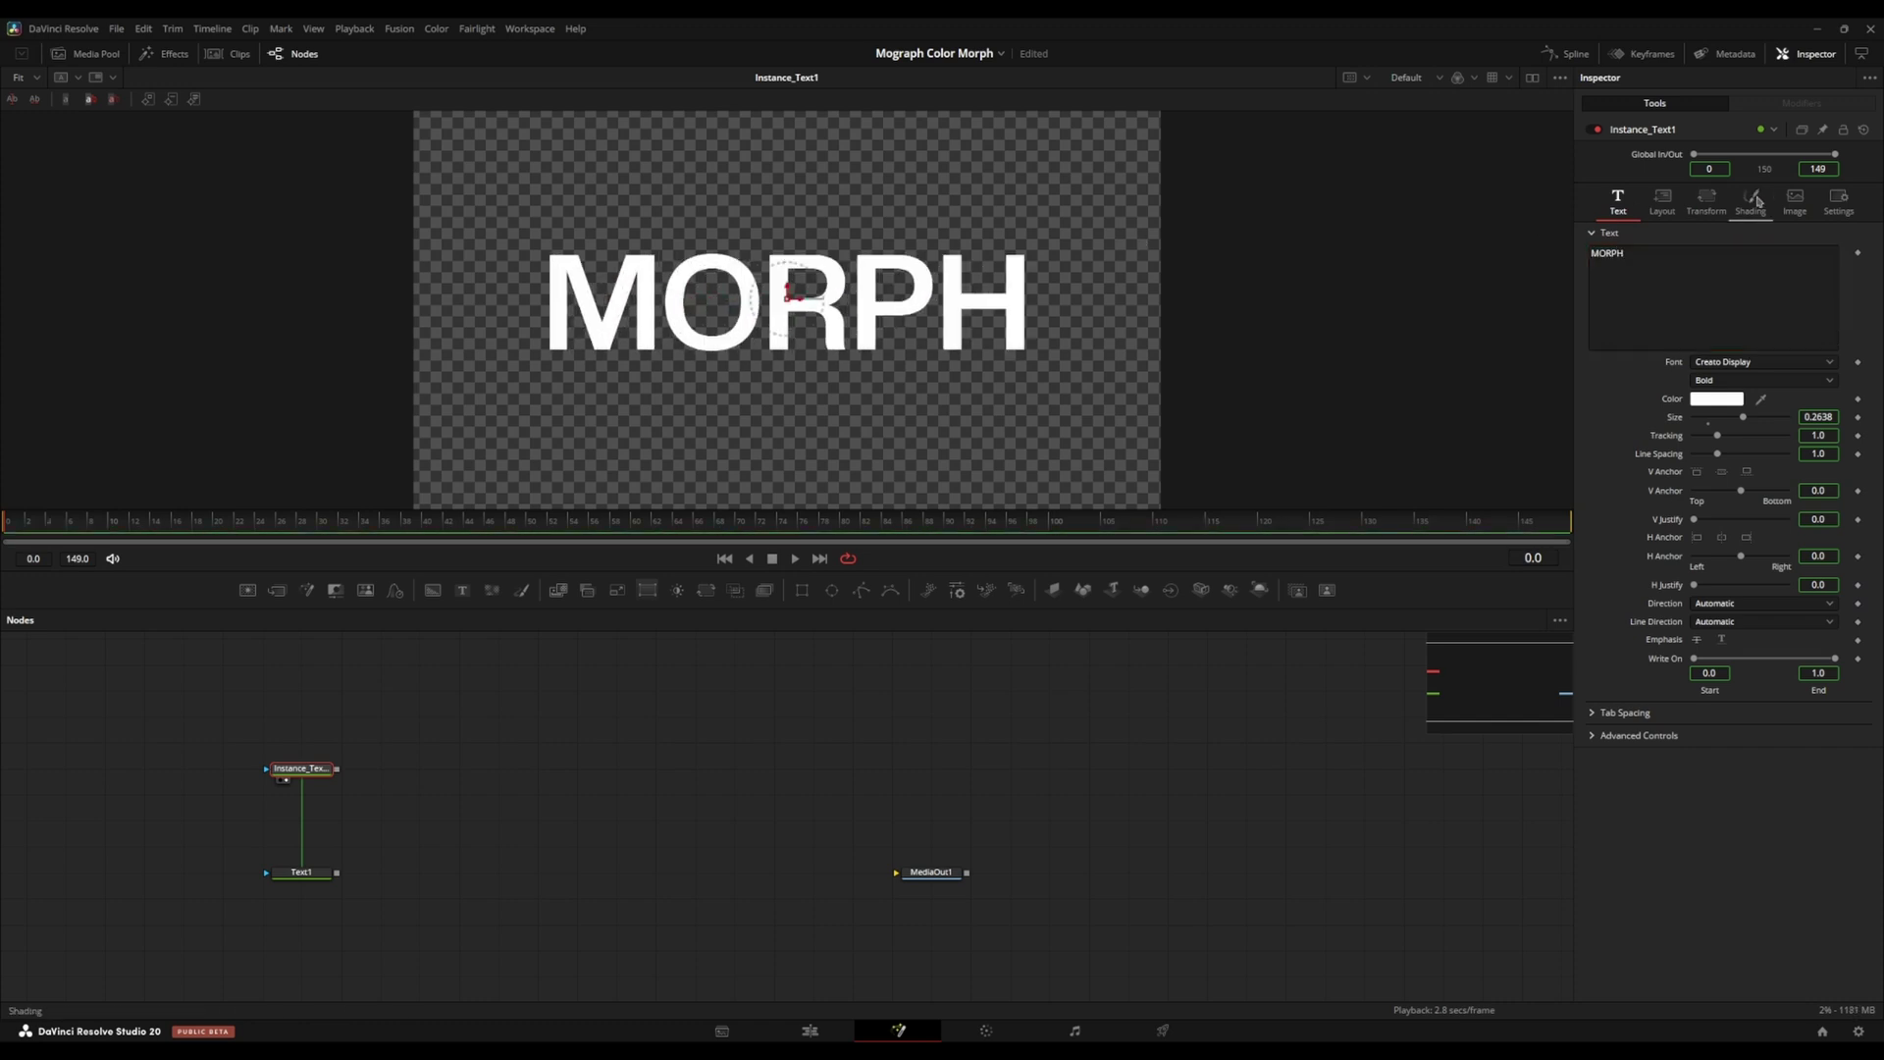
left_click(1752, 203)
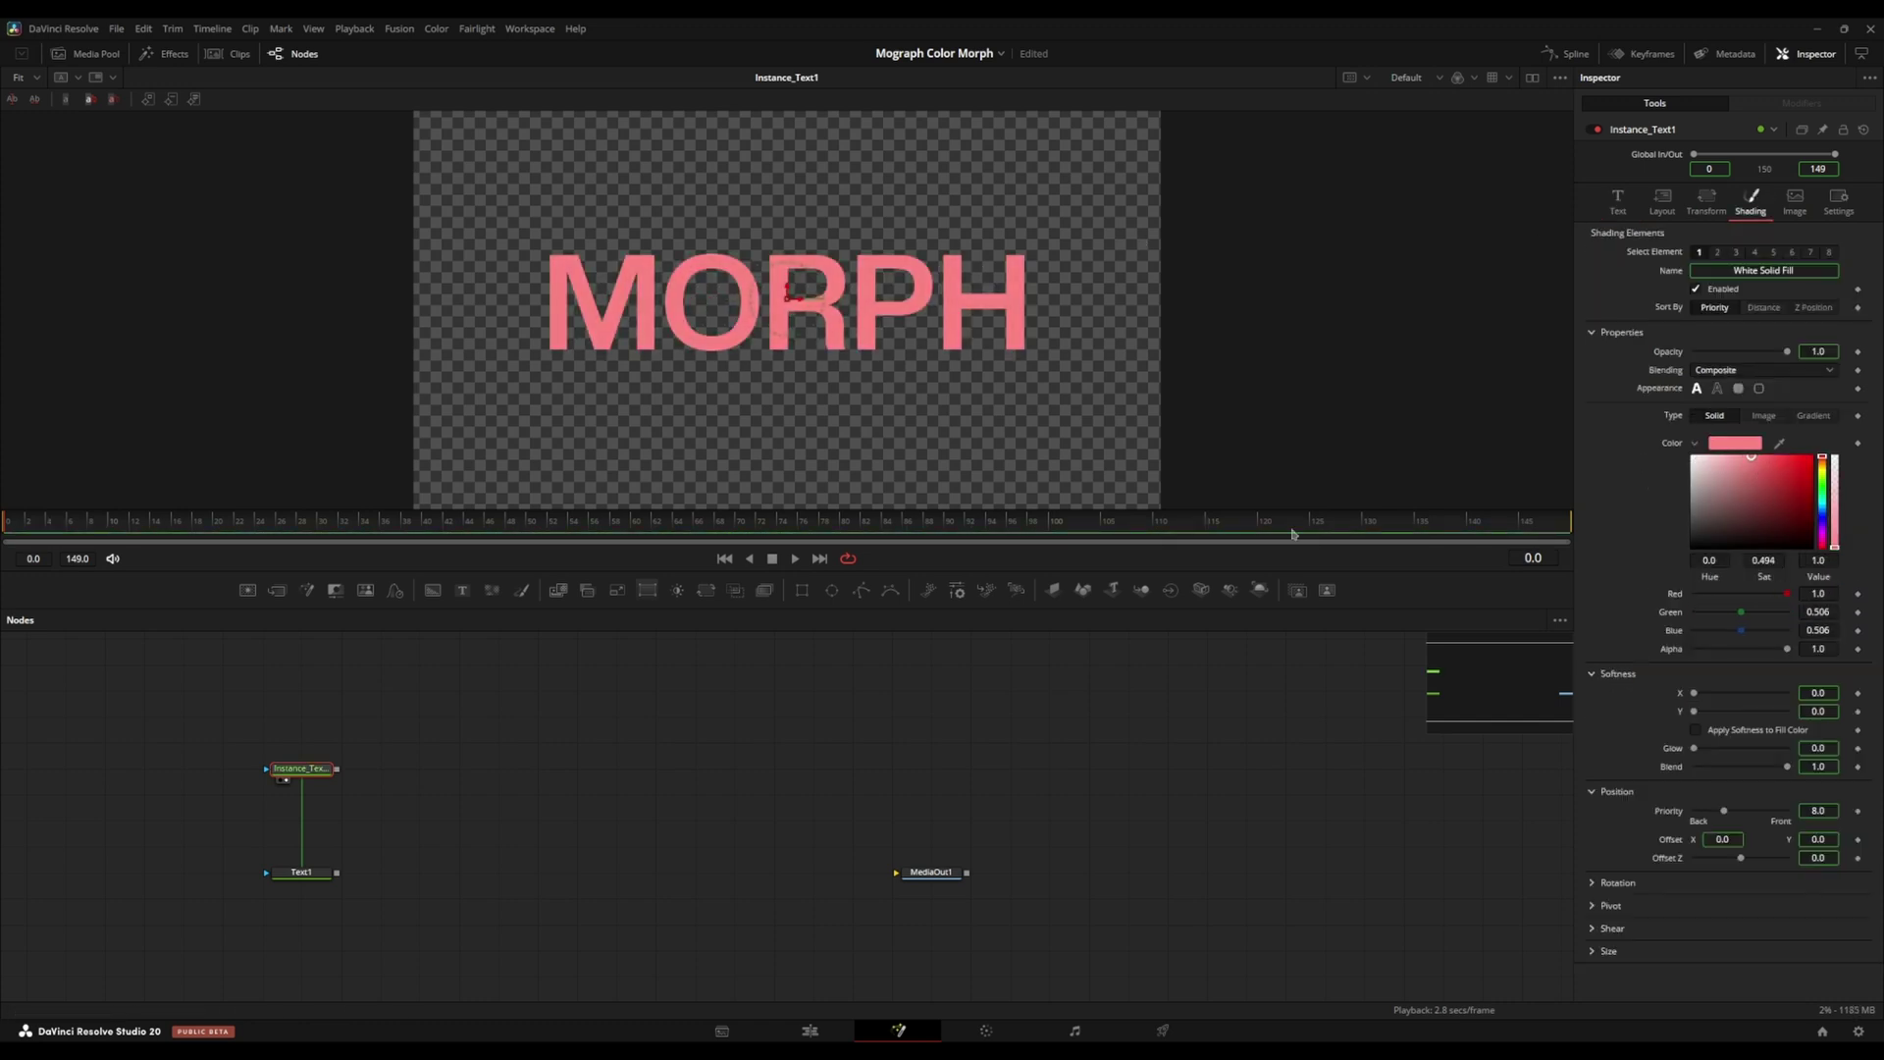
Set the Text1 fill colour to light blue with hue 0.608, saturation 0.554 and value 1.0.
left_click(301, 873)
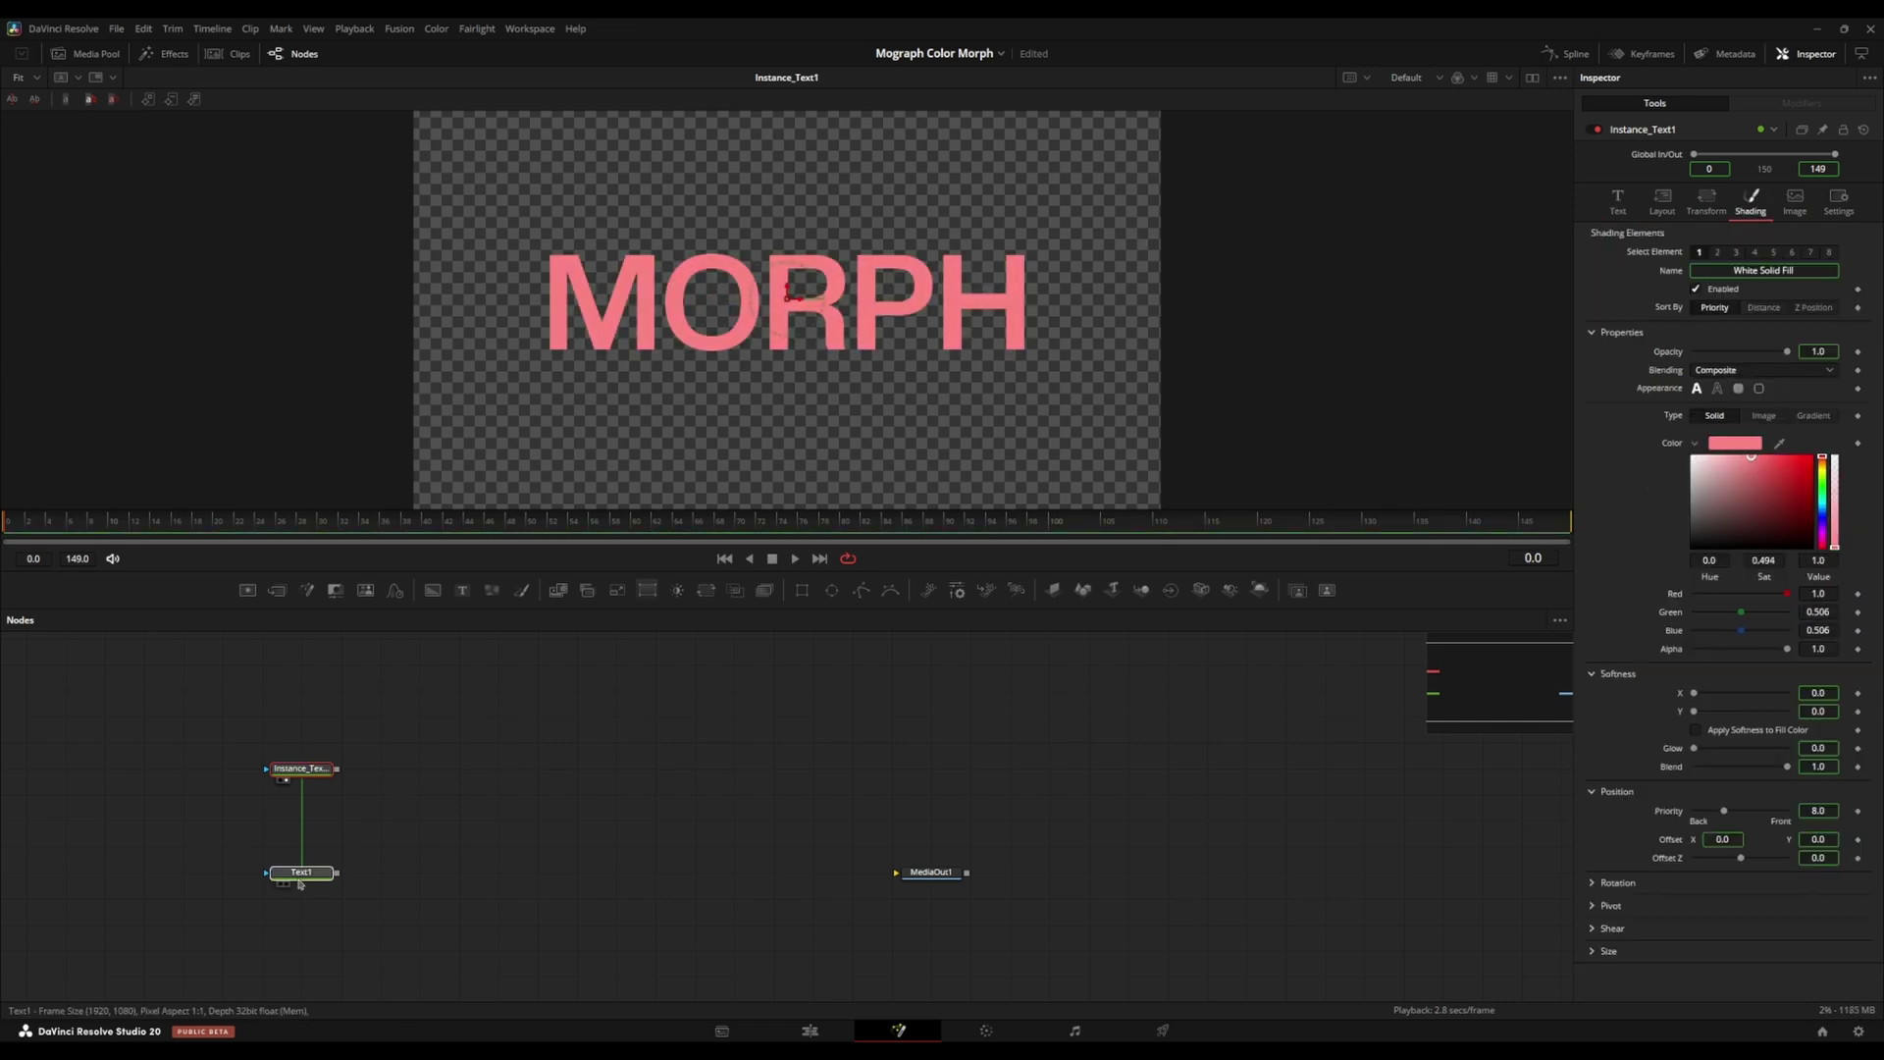
left_click(1752, 203)
left_click(1696, 442)
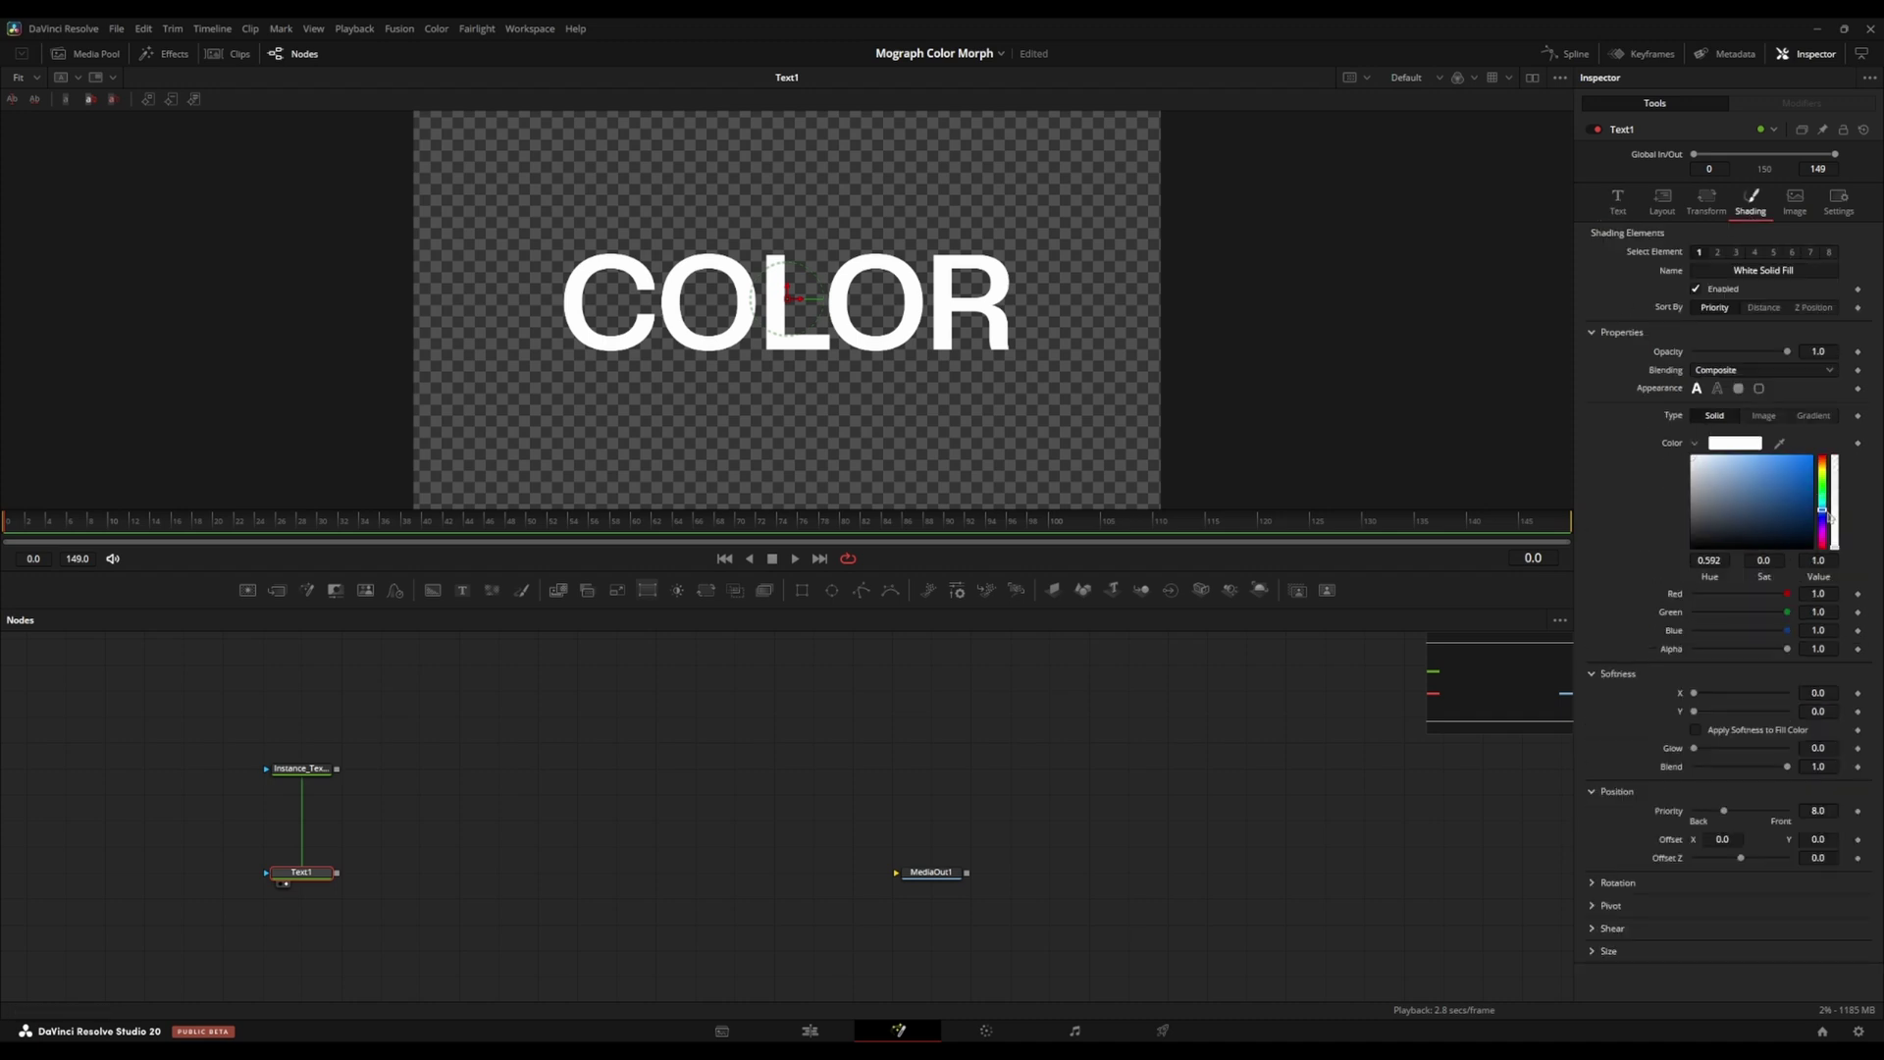
left_click(1823, 523)
left_click_drag(1804, 459, 1758, 457)
left_click(1823, 511)
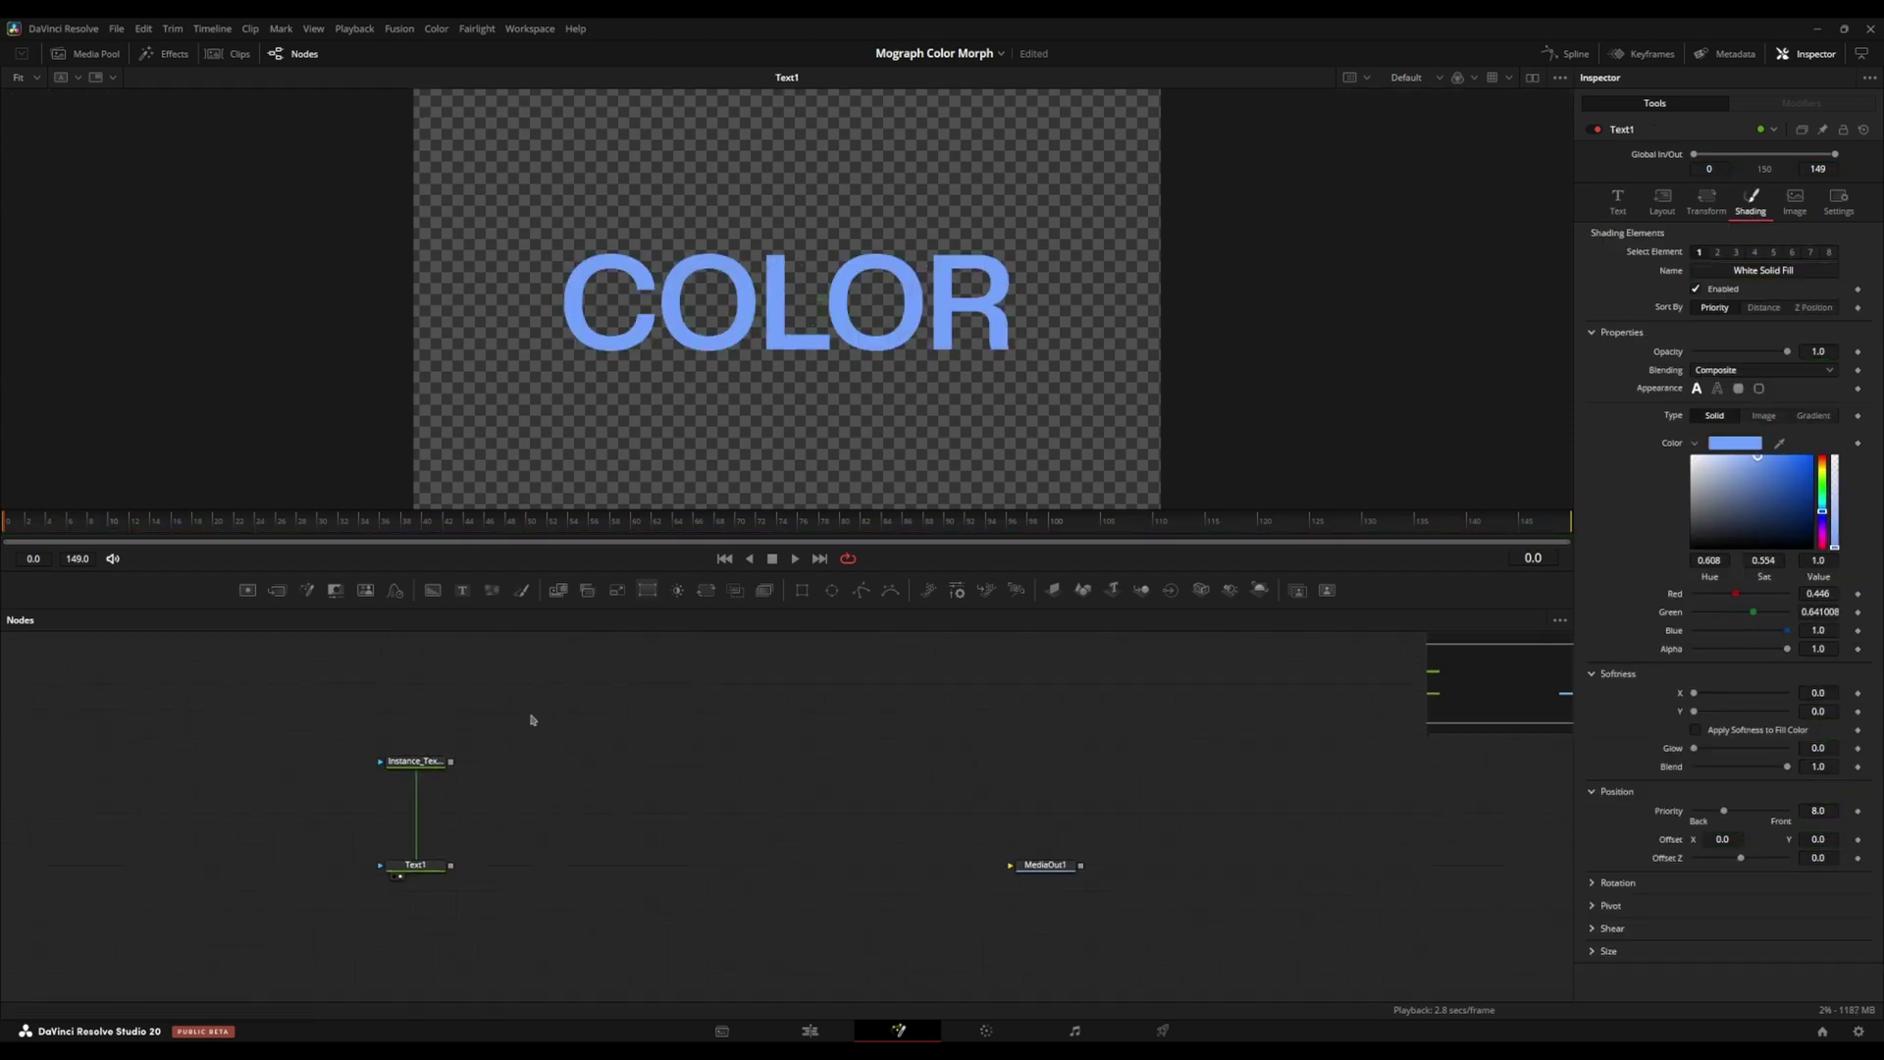
Add a Dissolve node with Text1 as foreground and the MORPH instance as background, and show it in the viewer.
key("shift+space")
type("dissolve")
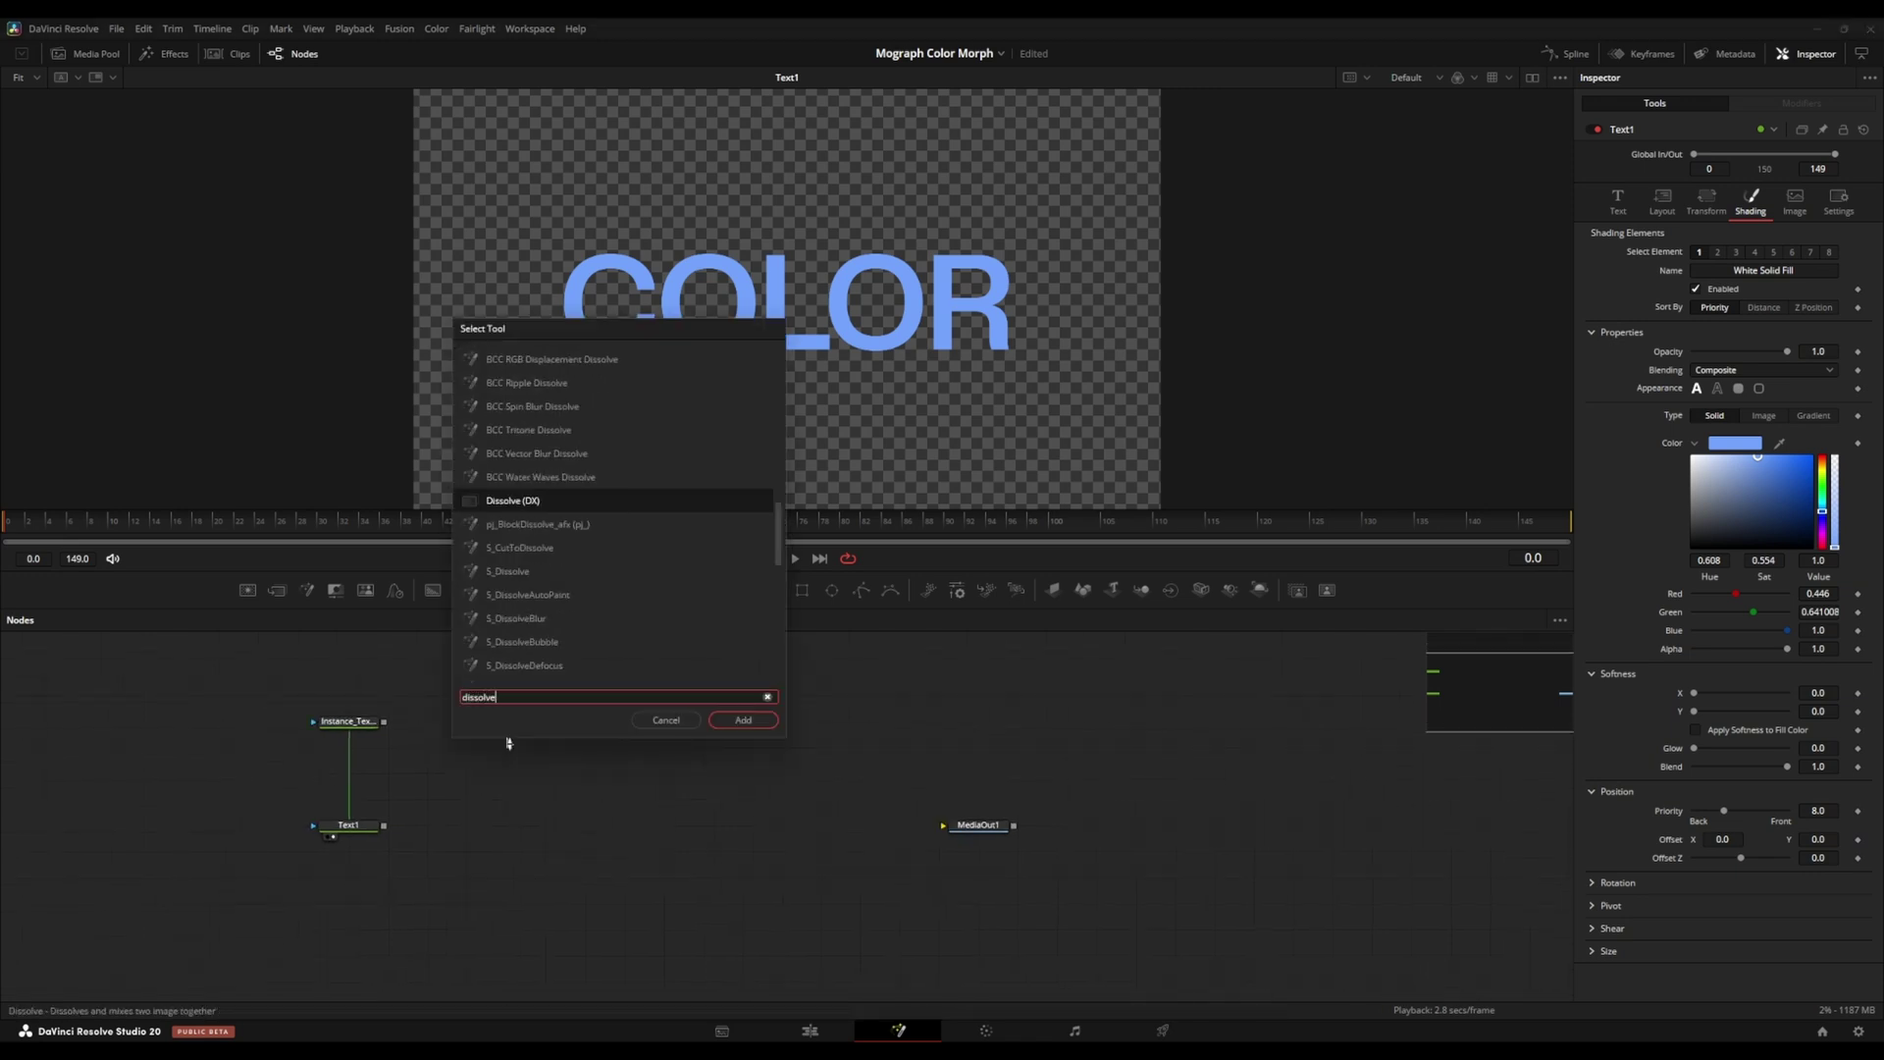
key("Return")
left_click_drag(384, 825, 553, 827)
left_click(556, 850)
left_click(568, 849)
left_click_drag(384, 722, 481, 734)
key("2")
left_click(466, 827)
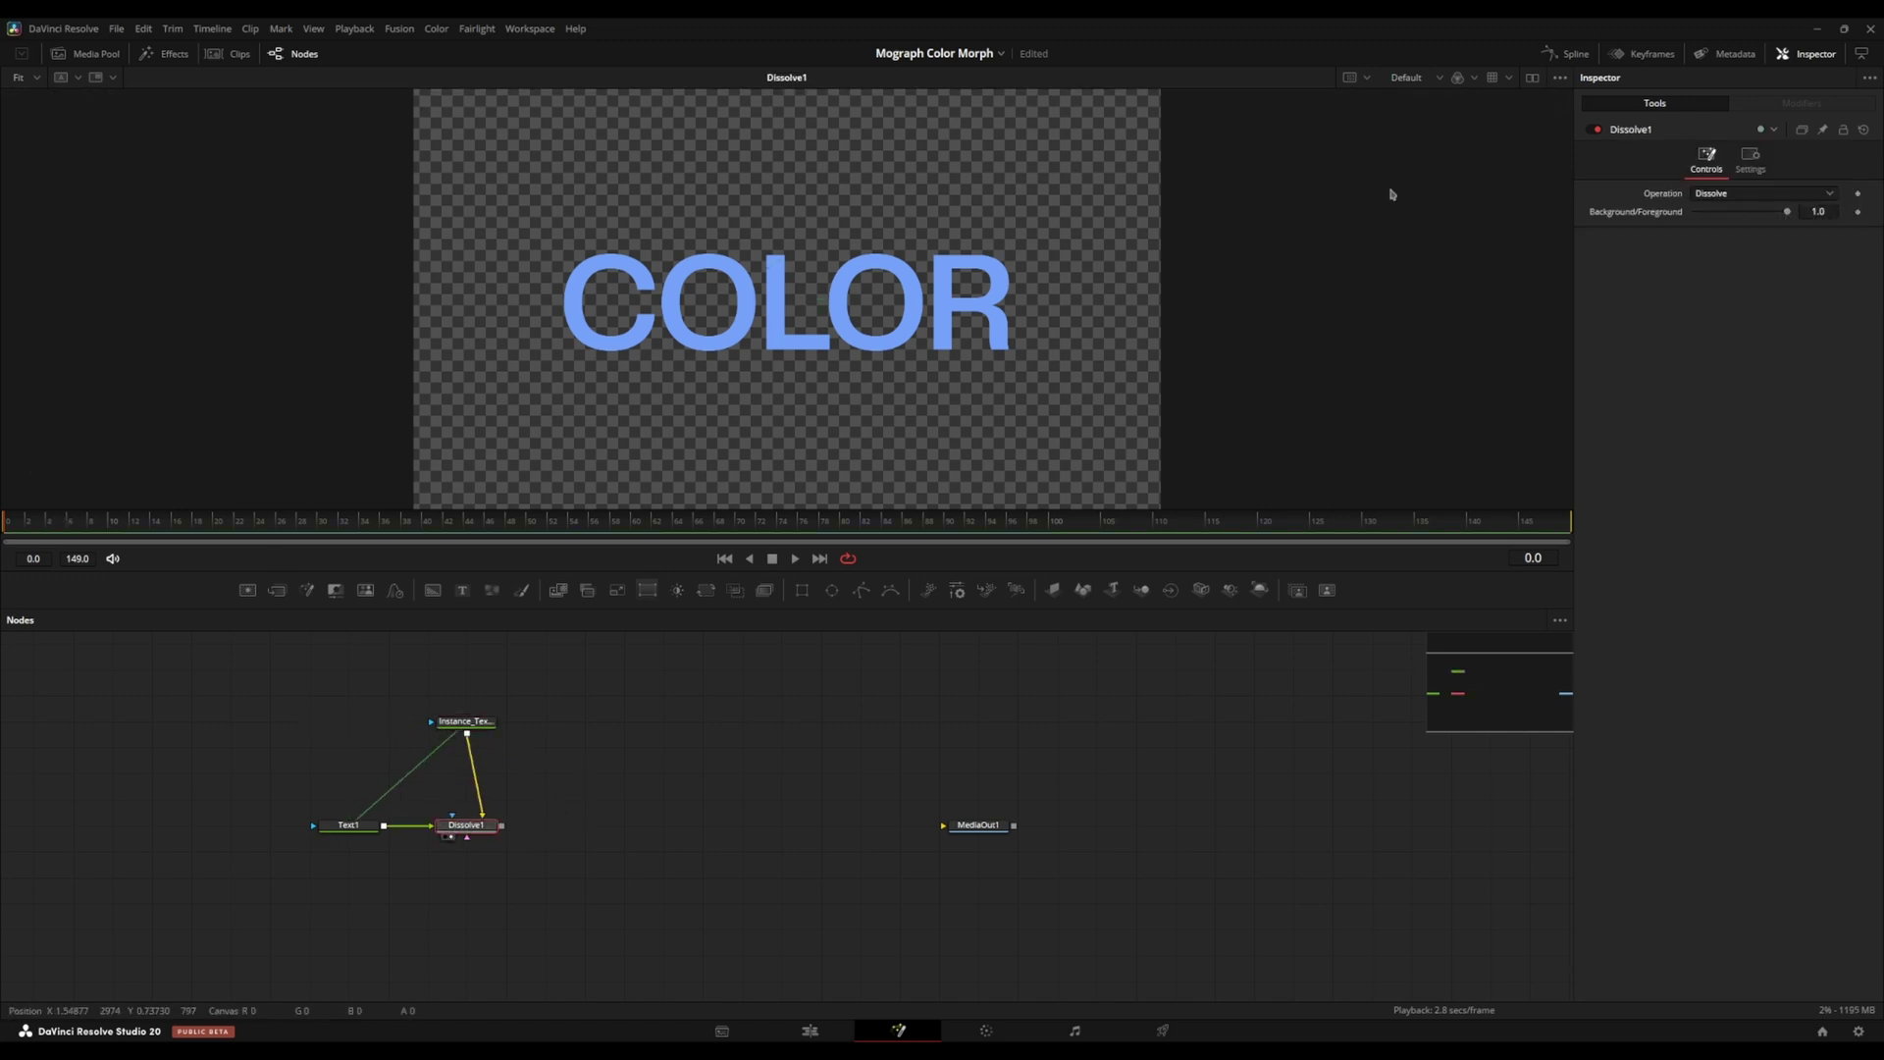
Keyframe the Dissolve's Background/Foreground mix from 1.0 at frame 0 to 0.0 at frame 30.
left_click_drag(1787, 216, 1561, 210)
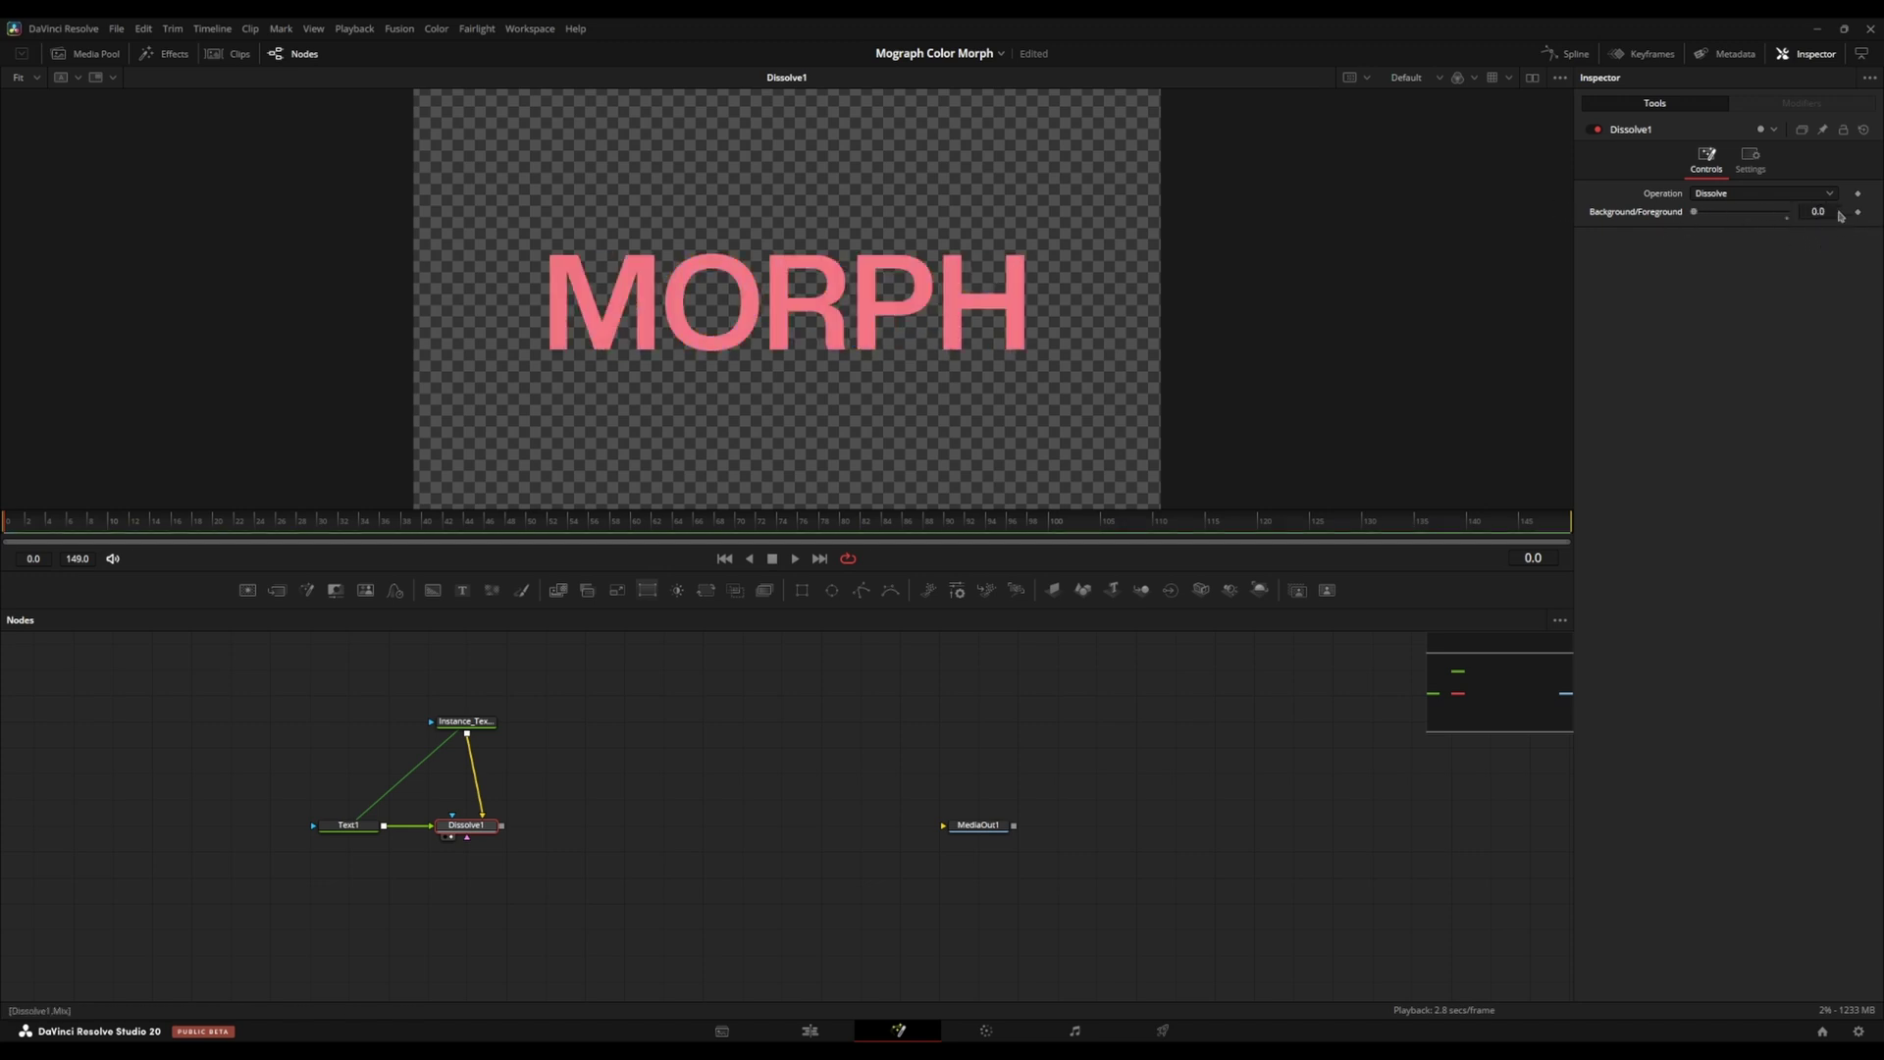
left_click_drag(1698, 218, 1787, 213)
left_click(1858, 212)
left_click(232, 522)
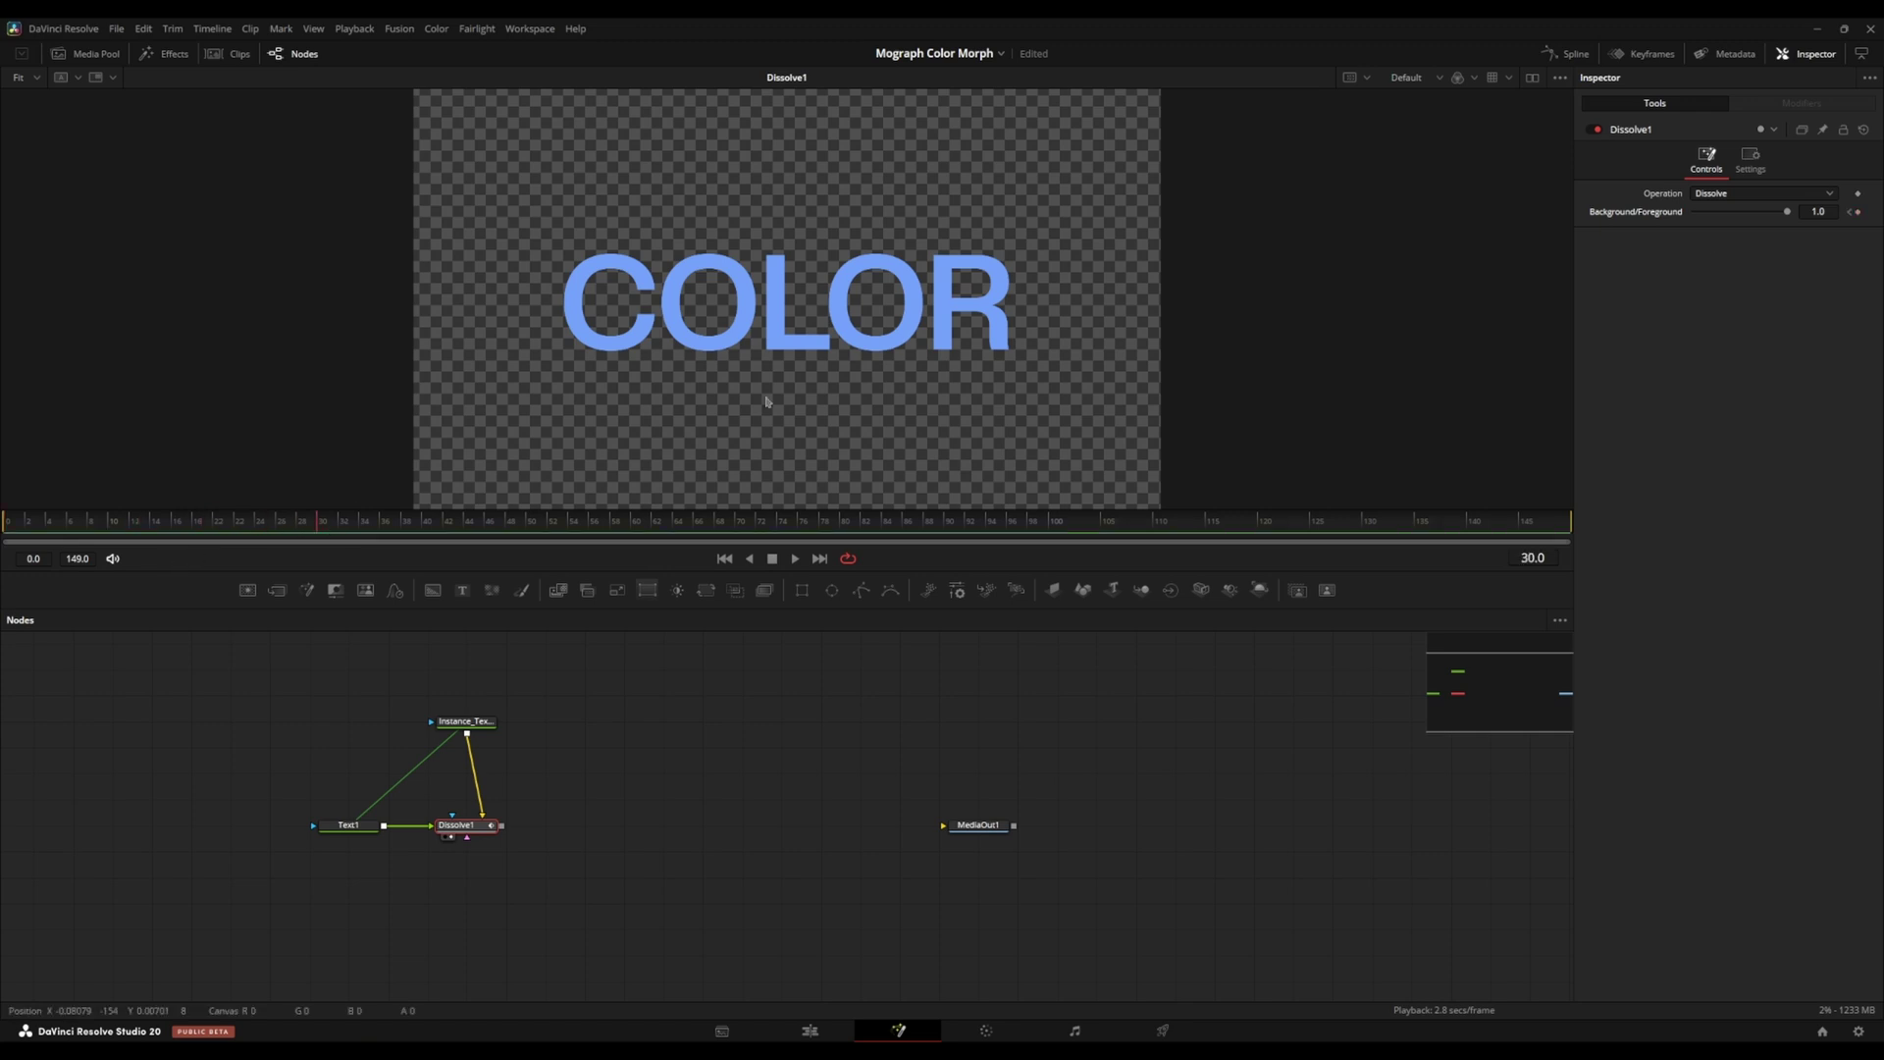
left_click_drag(1786, 214, 1669, 220)
left_click_drag(316, 522, 4, 530)
Set the Dissolve mix curve to a ping-pong loop in the Spline editor and play back the animation.
left_click(1564, 55)
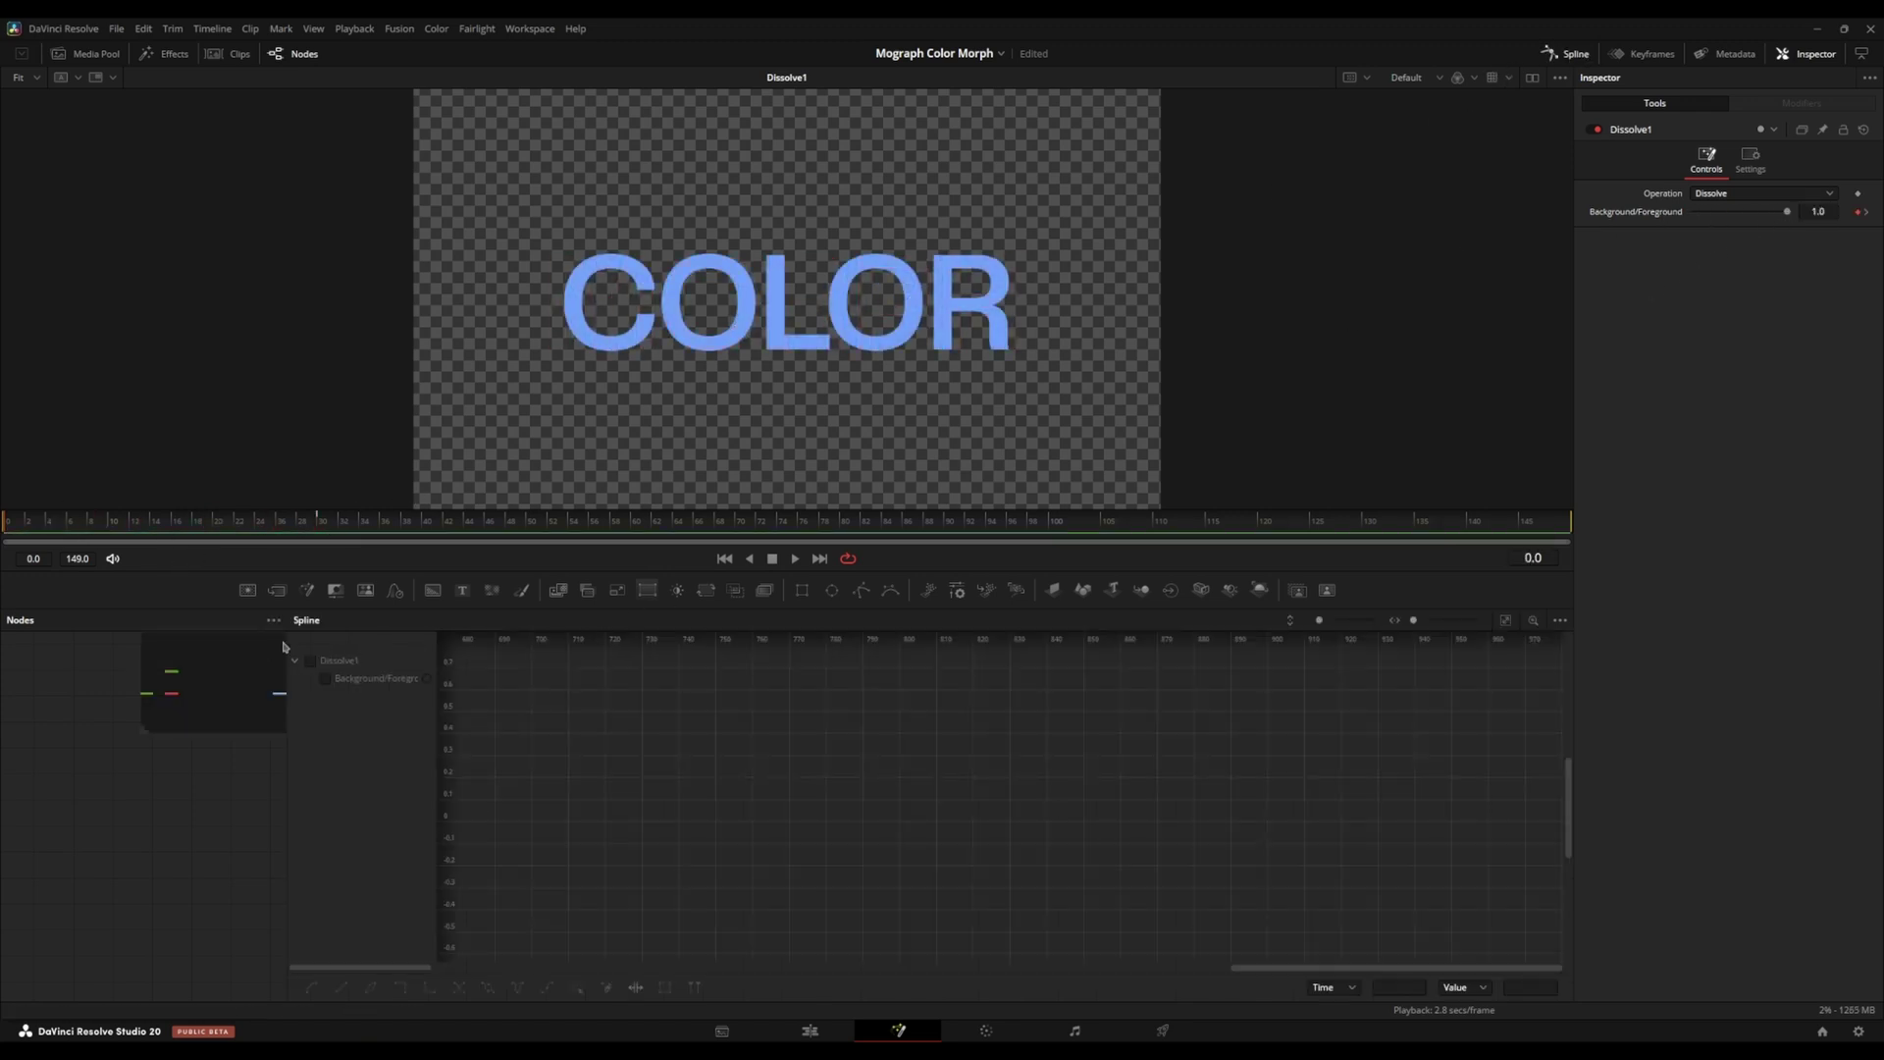
left_click_drag(288, 638, 752, 638)
left_click(835, 678)
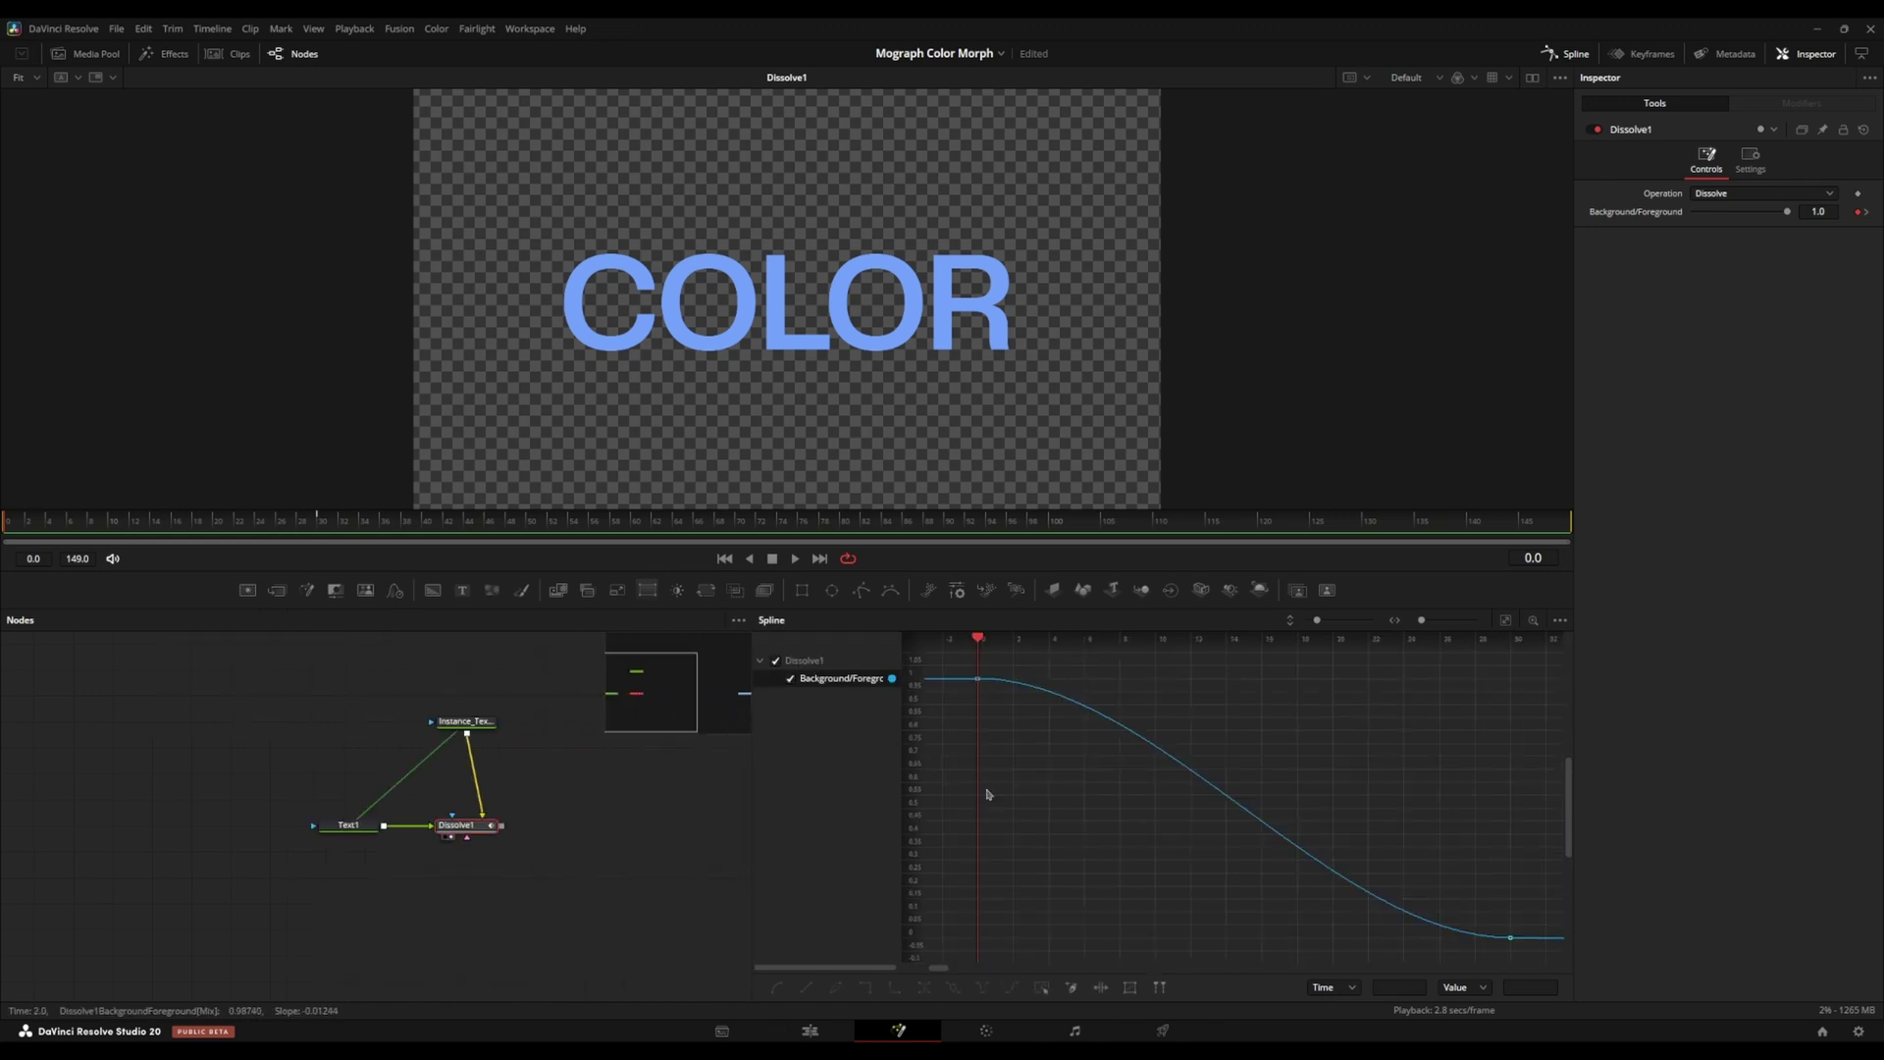
key("ctrl+a")
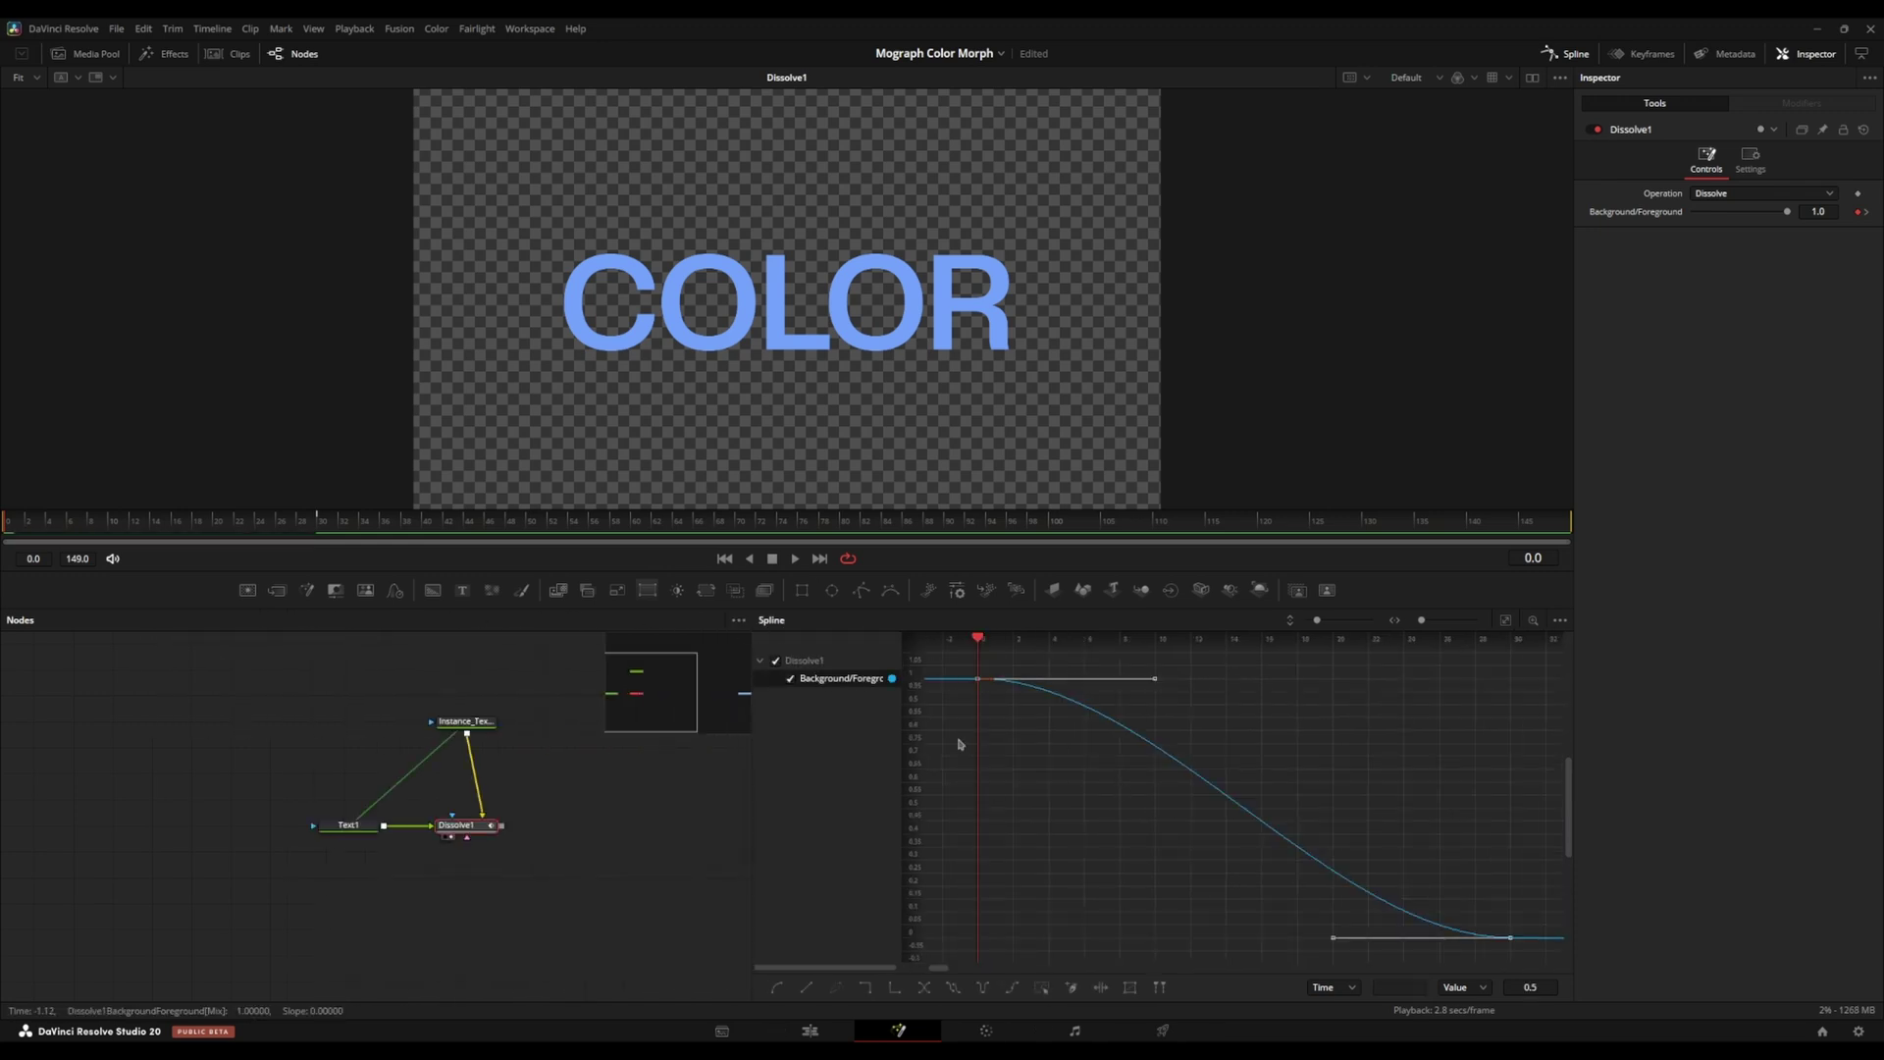
right_click(1079, 696)
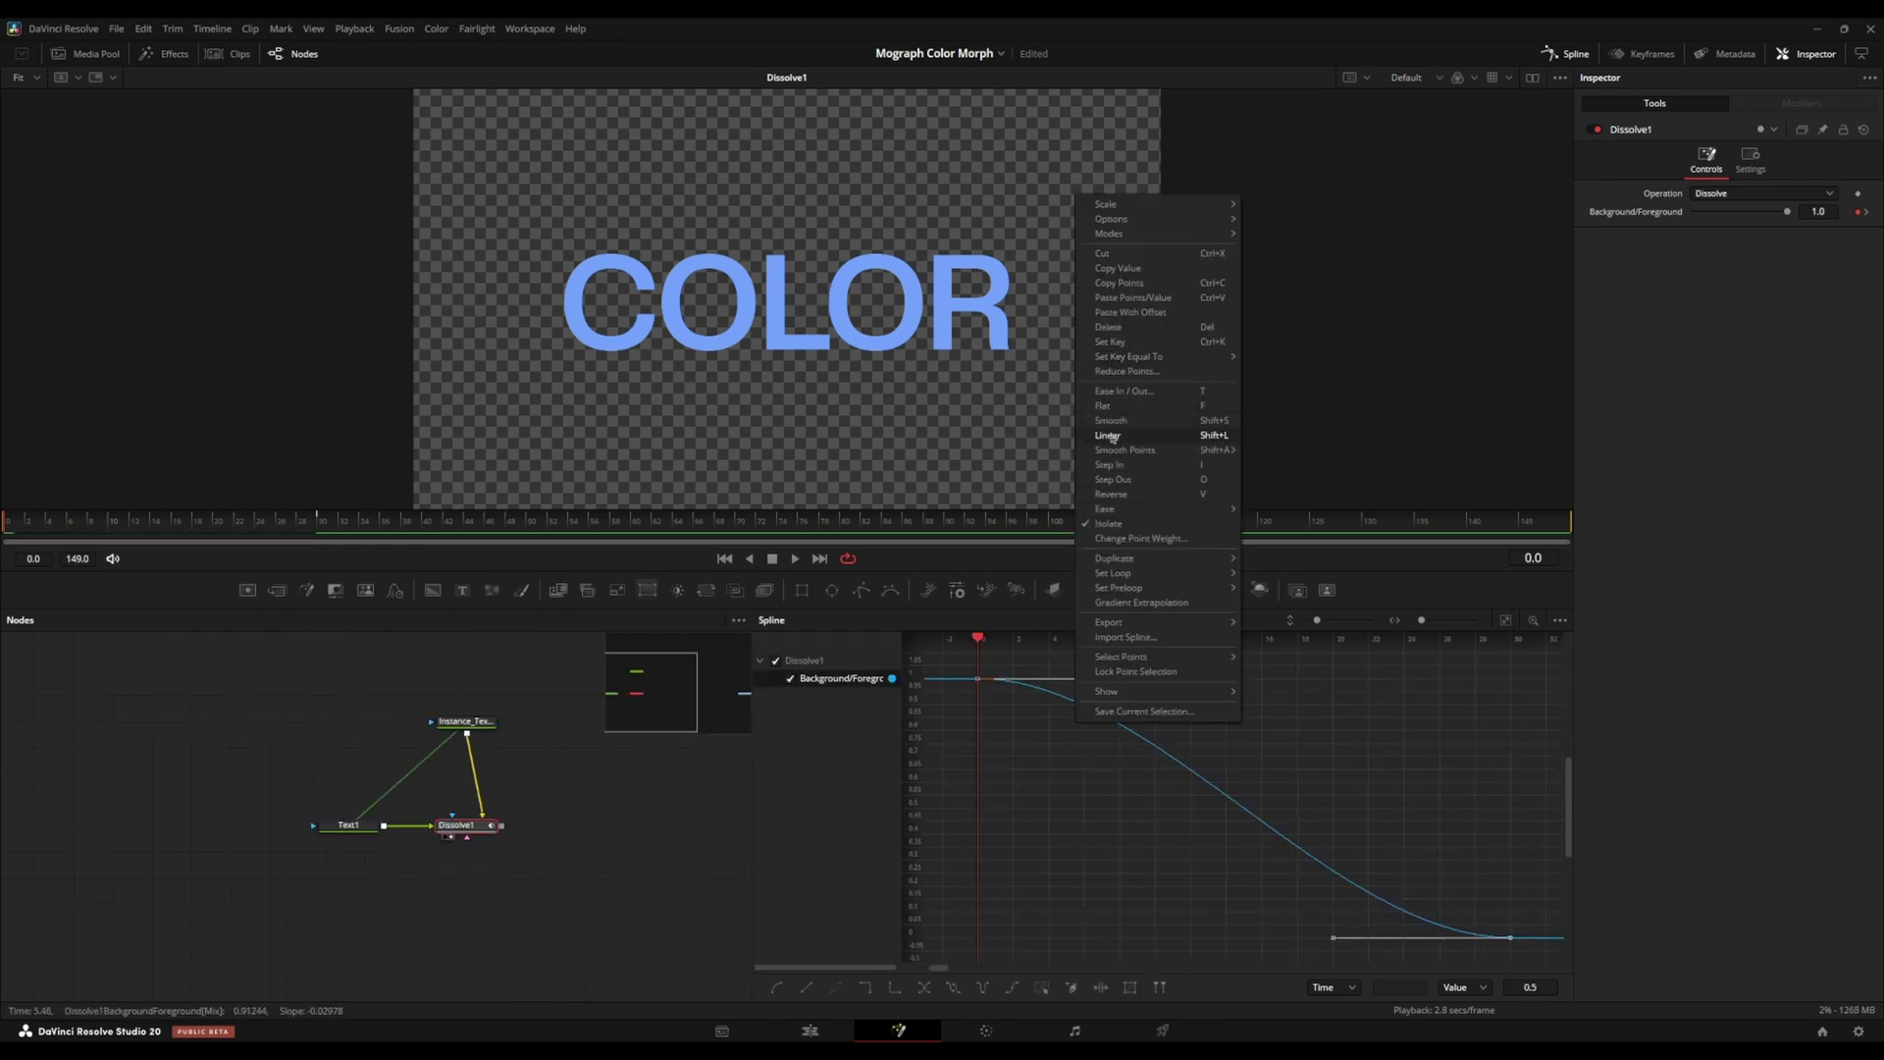
left_click(1276, 590)
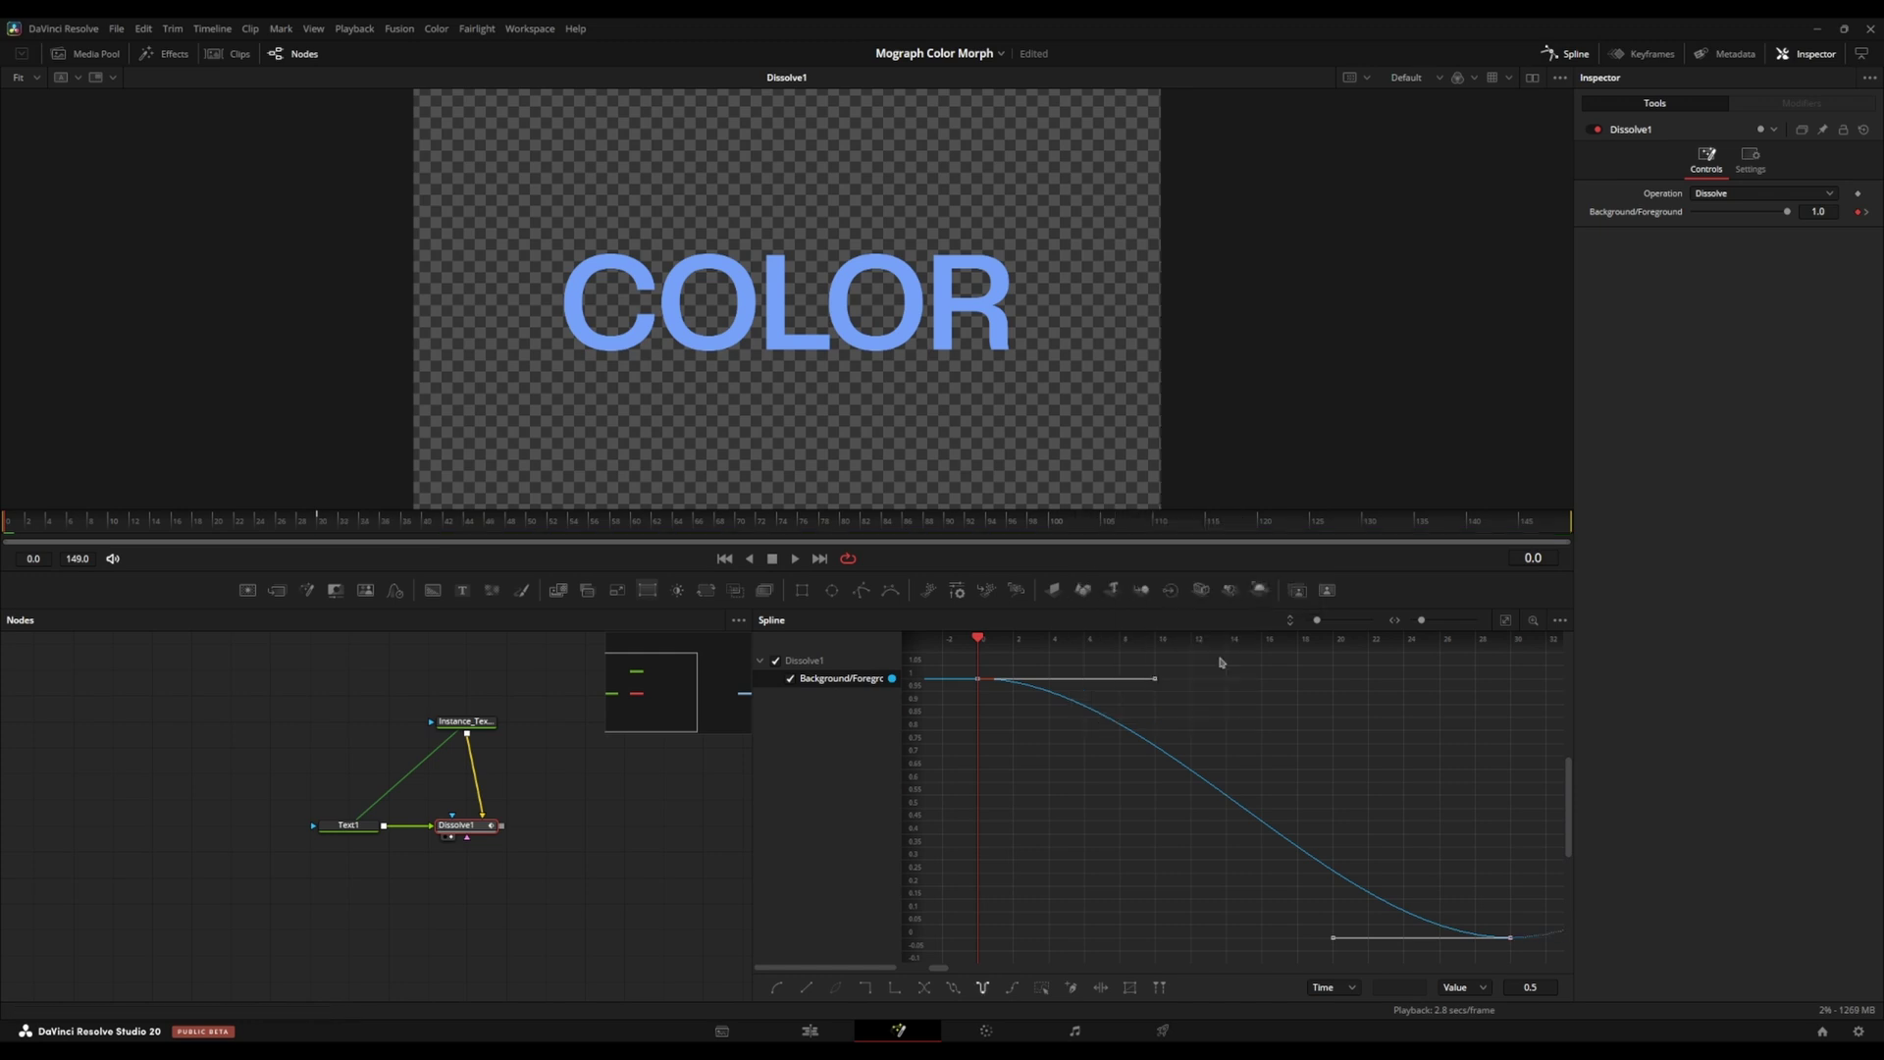
key("space")
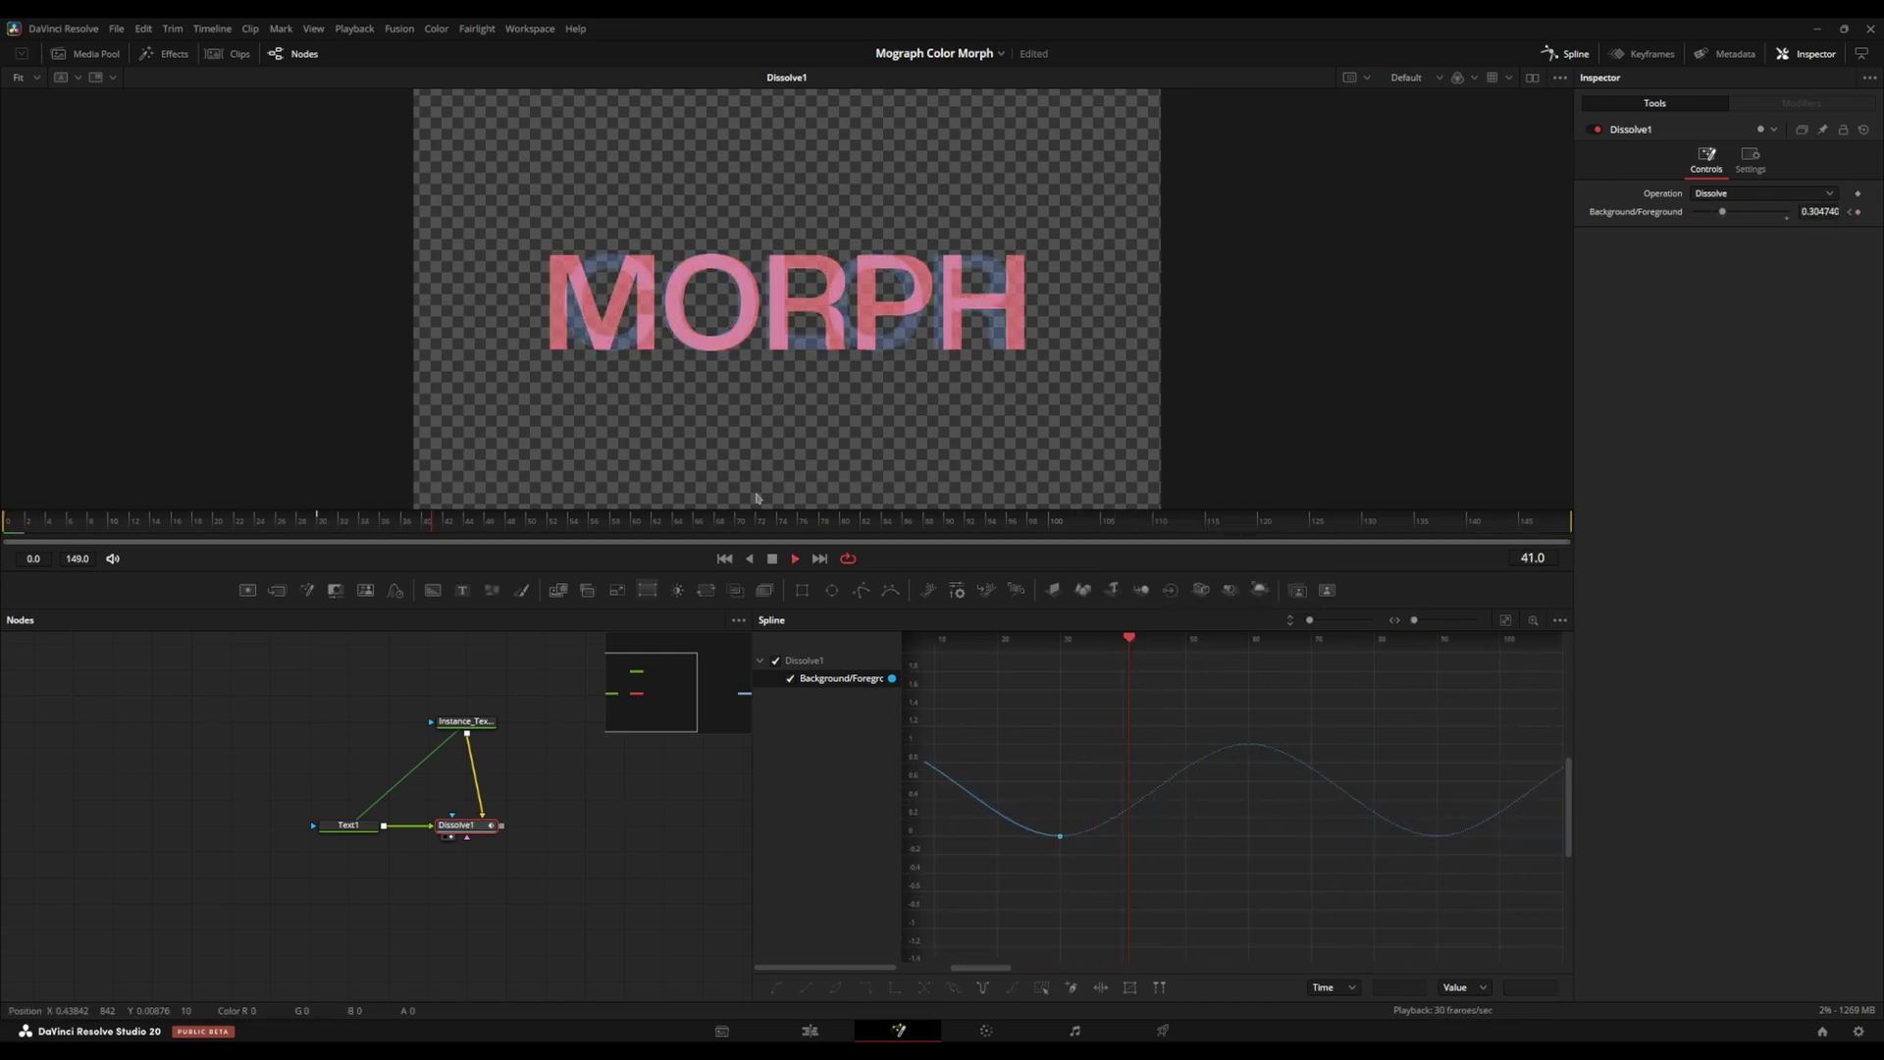
left_click(1567, 55)
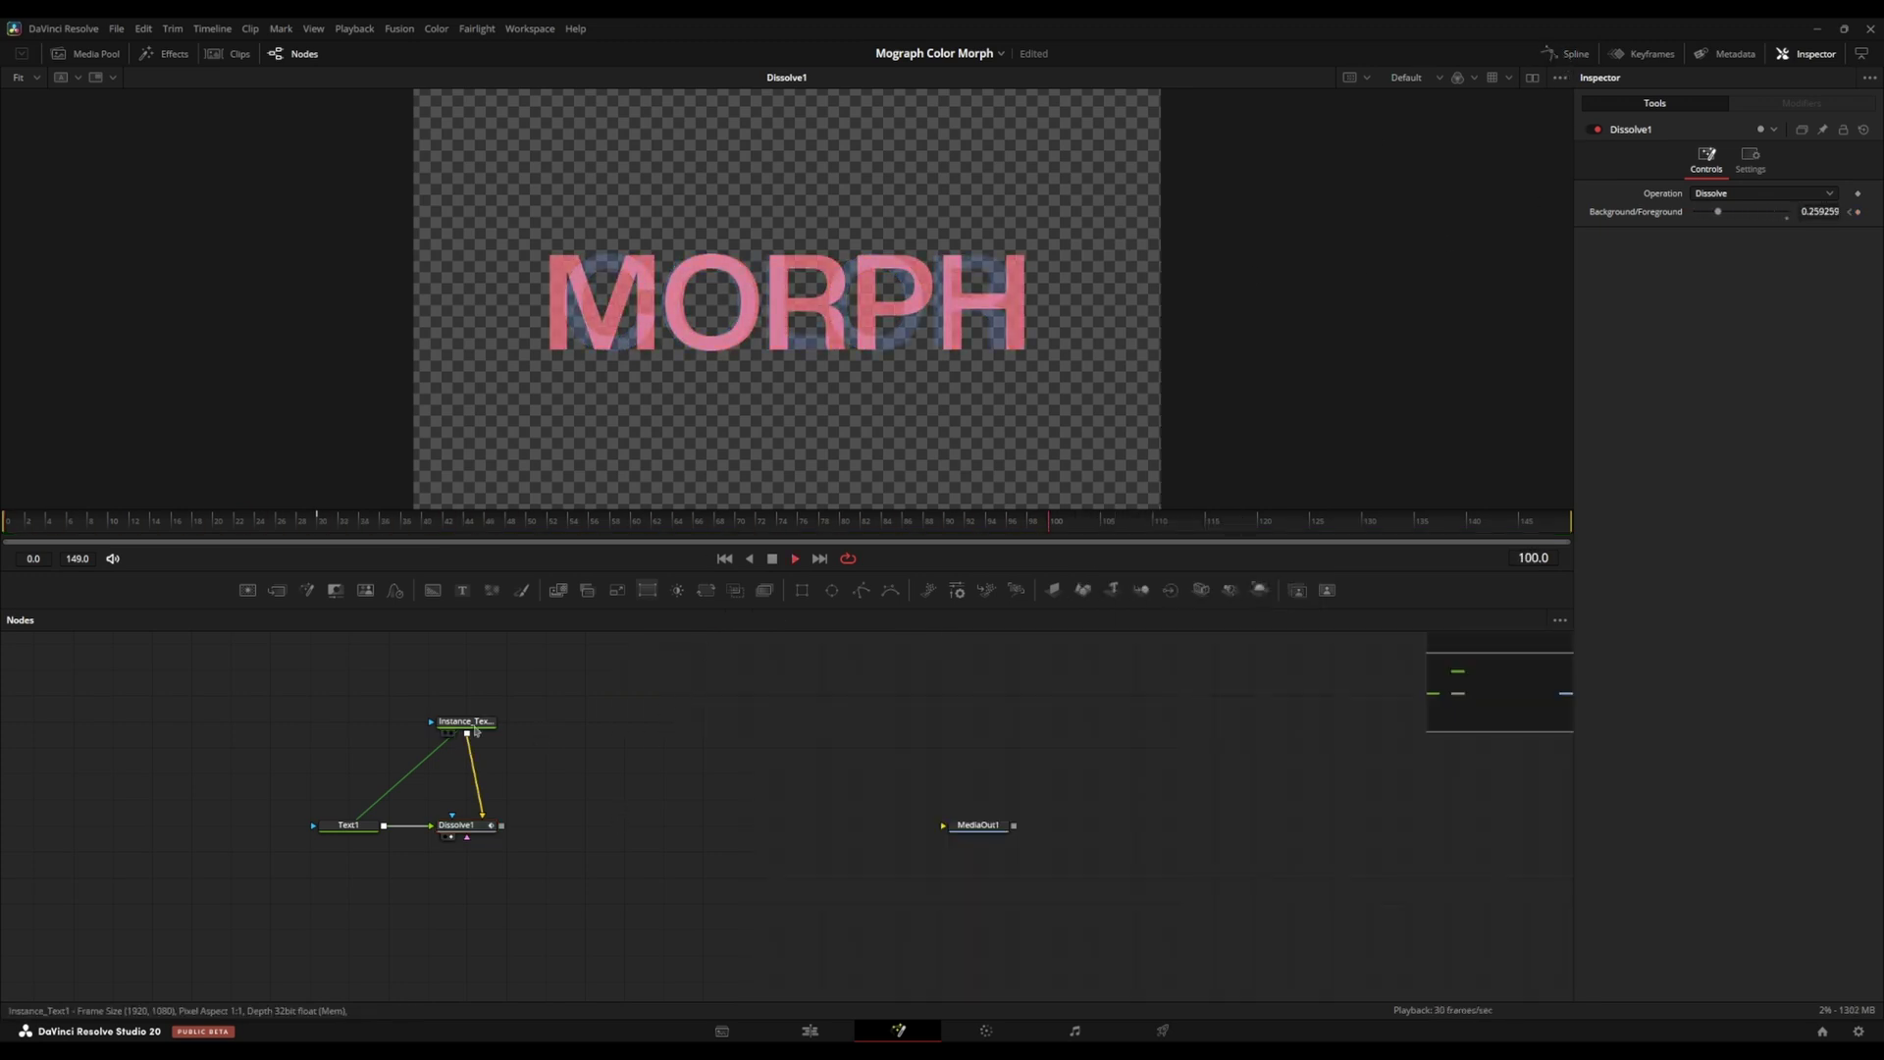
Add a Blur node after the Dissolve with a Gaussian filter, blur size 8 and Domain clipping mode.
key("shift+space")
type("blur")
key("Return")
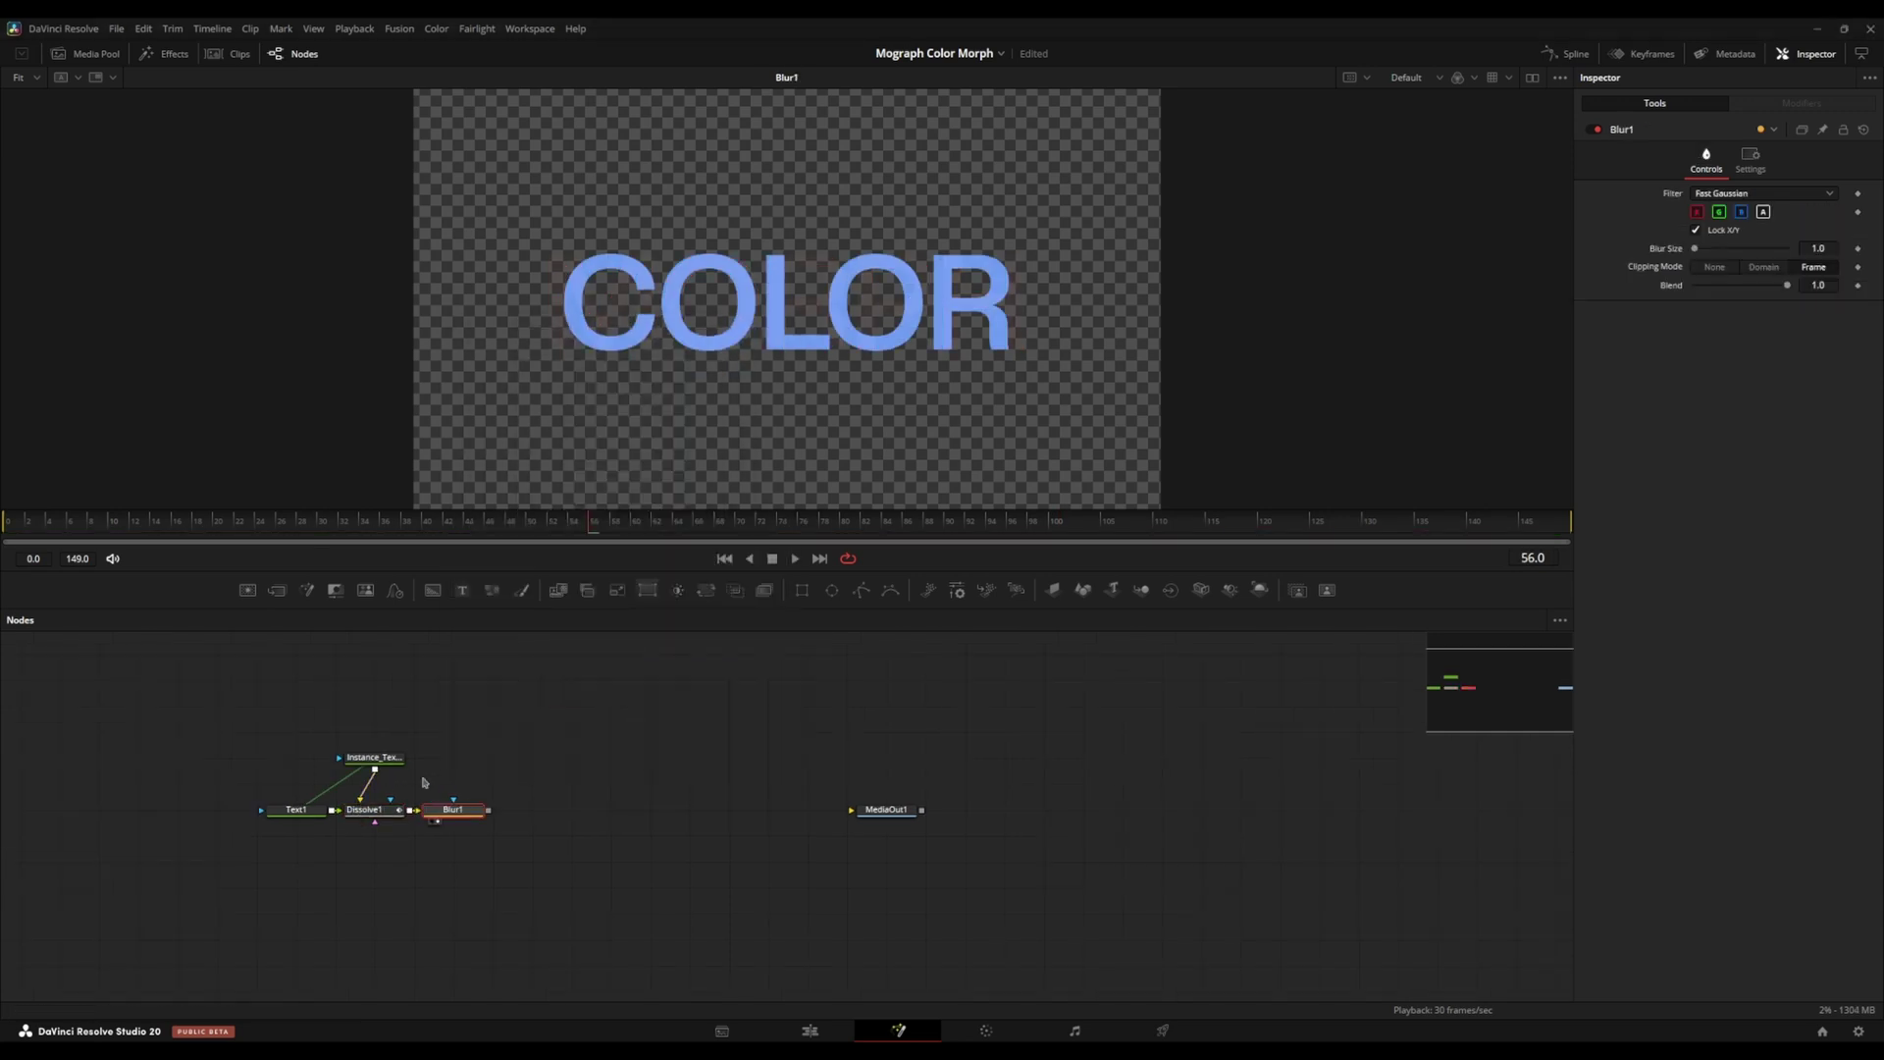
left_click(1763, 193)
left_click(1713, 261)
type("8")
key("Return")
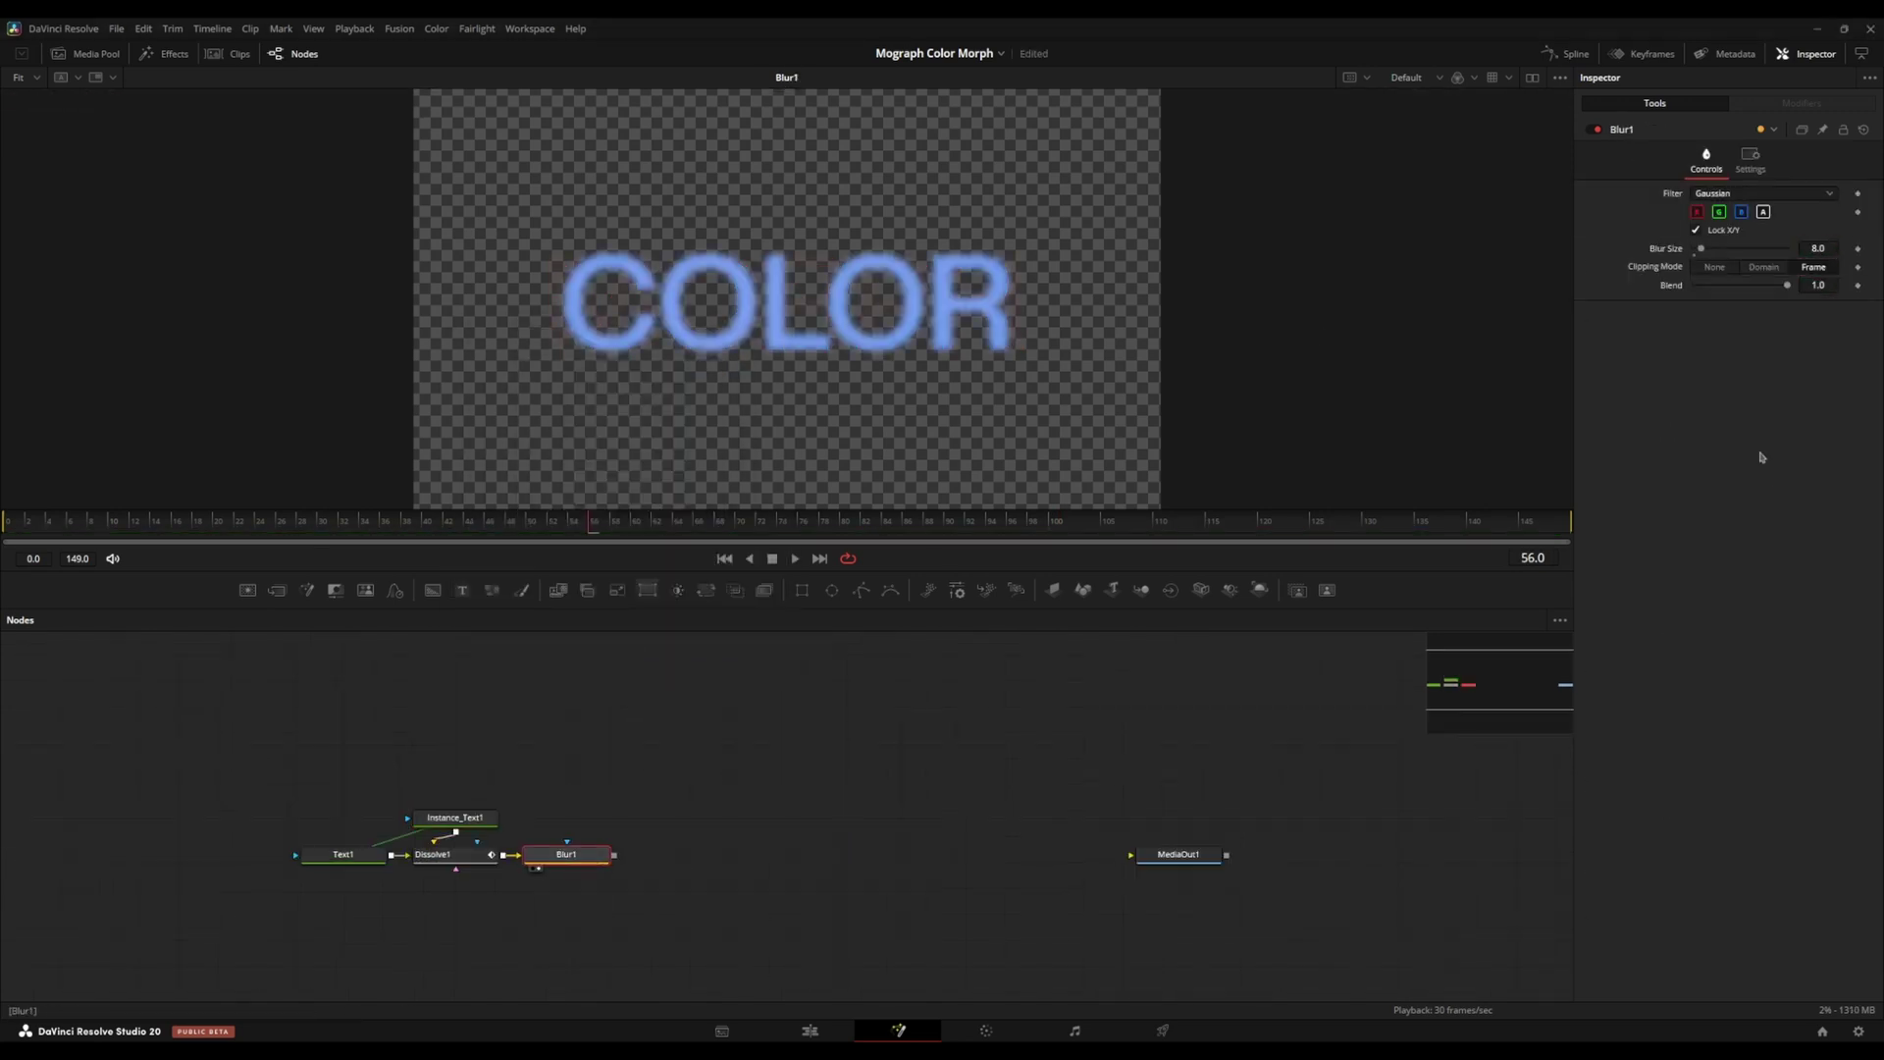
left_click(1764, 267)
Tidy the node chain's layout and add a Brightness/Contrast node after Blur1.
left_click_drag(232, 777, 614, 881)
left_click_drag(597, 852, 486, 780)
left_click_drag(595, 800, 753, 834)
left_click(787, 854)
key("shift+space")
type("brightn")
key("Return")
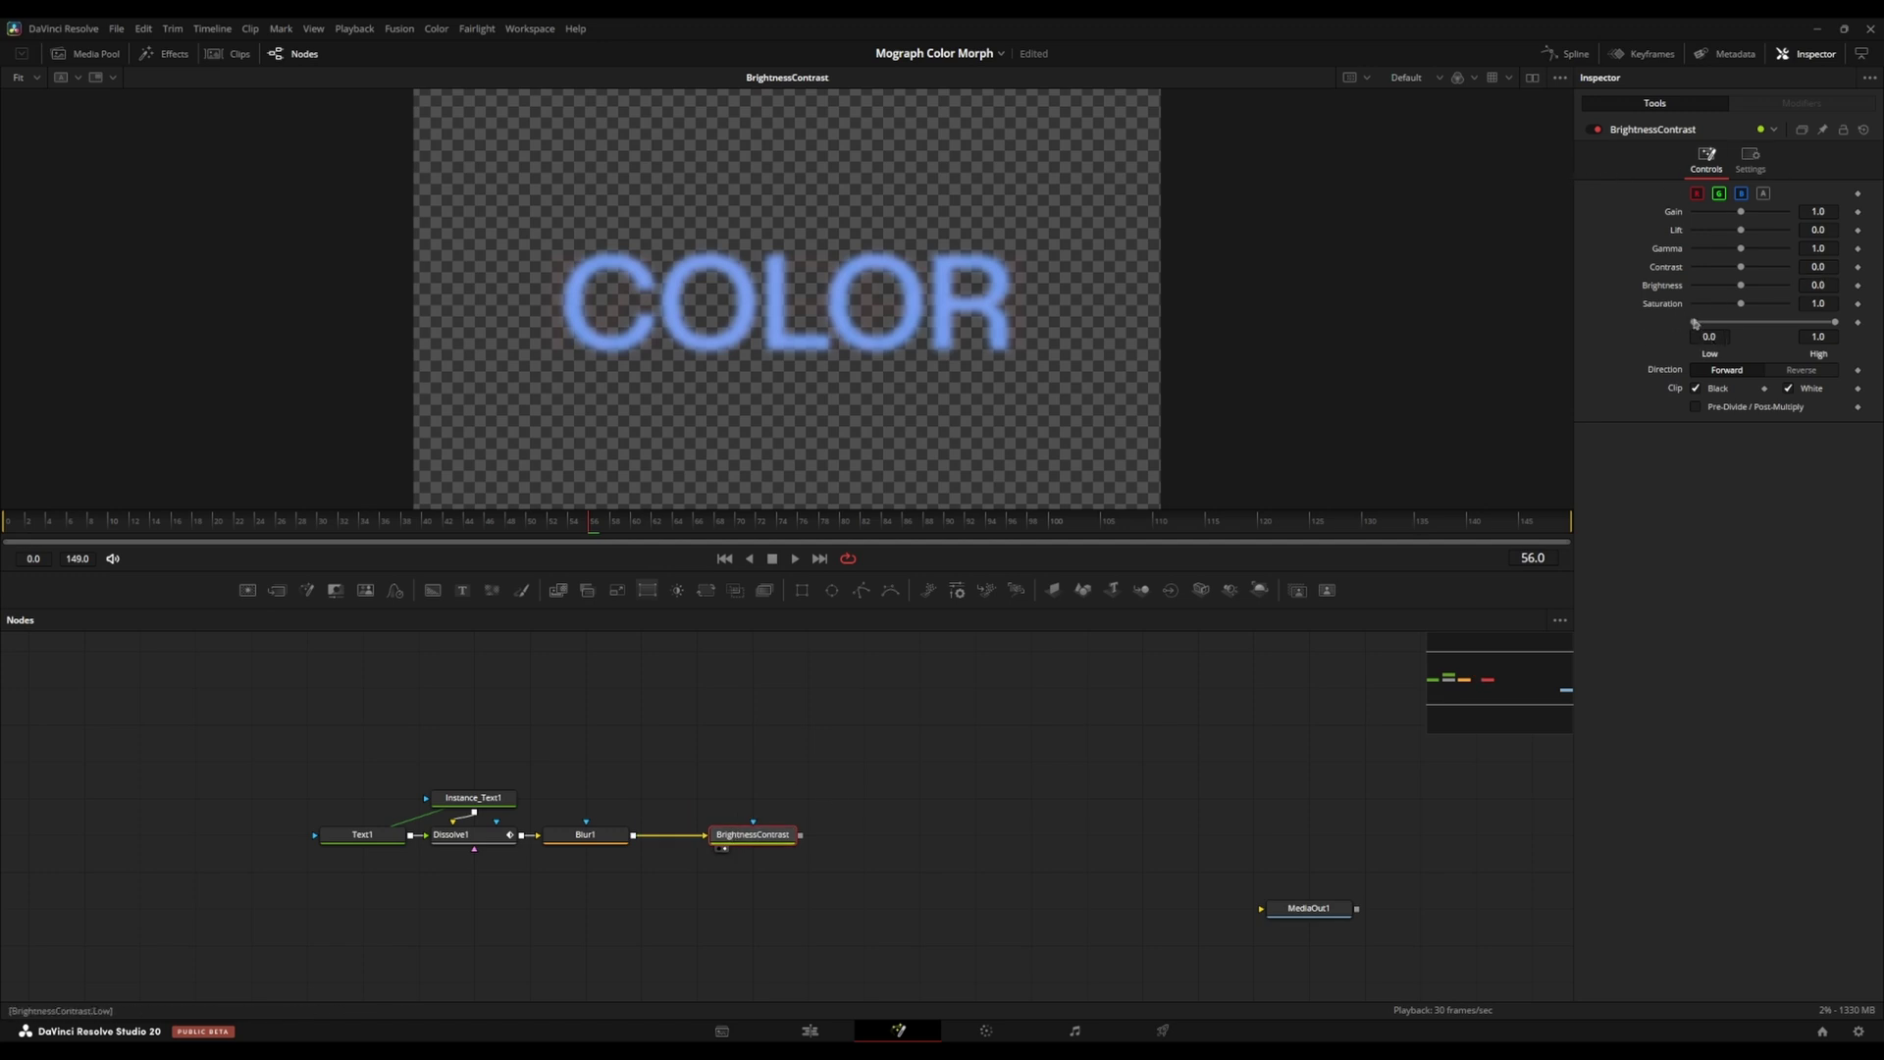
Set the Brightness/Contrast range to low 0.5 and high 0.506, and limit the node to the alpha channel.
left_click_drag(1695, 325, 1768, 326)
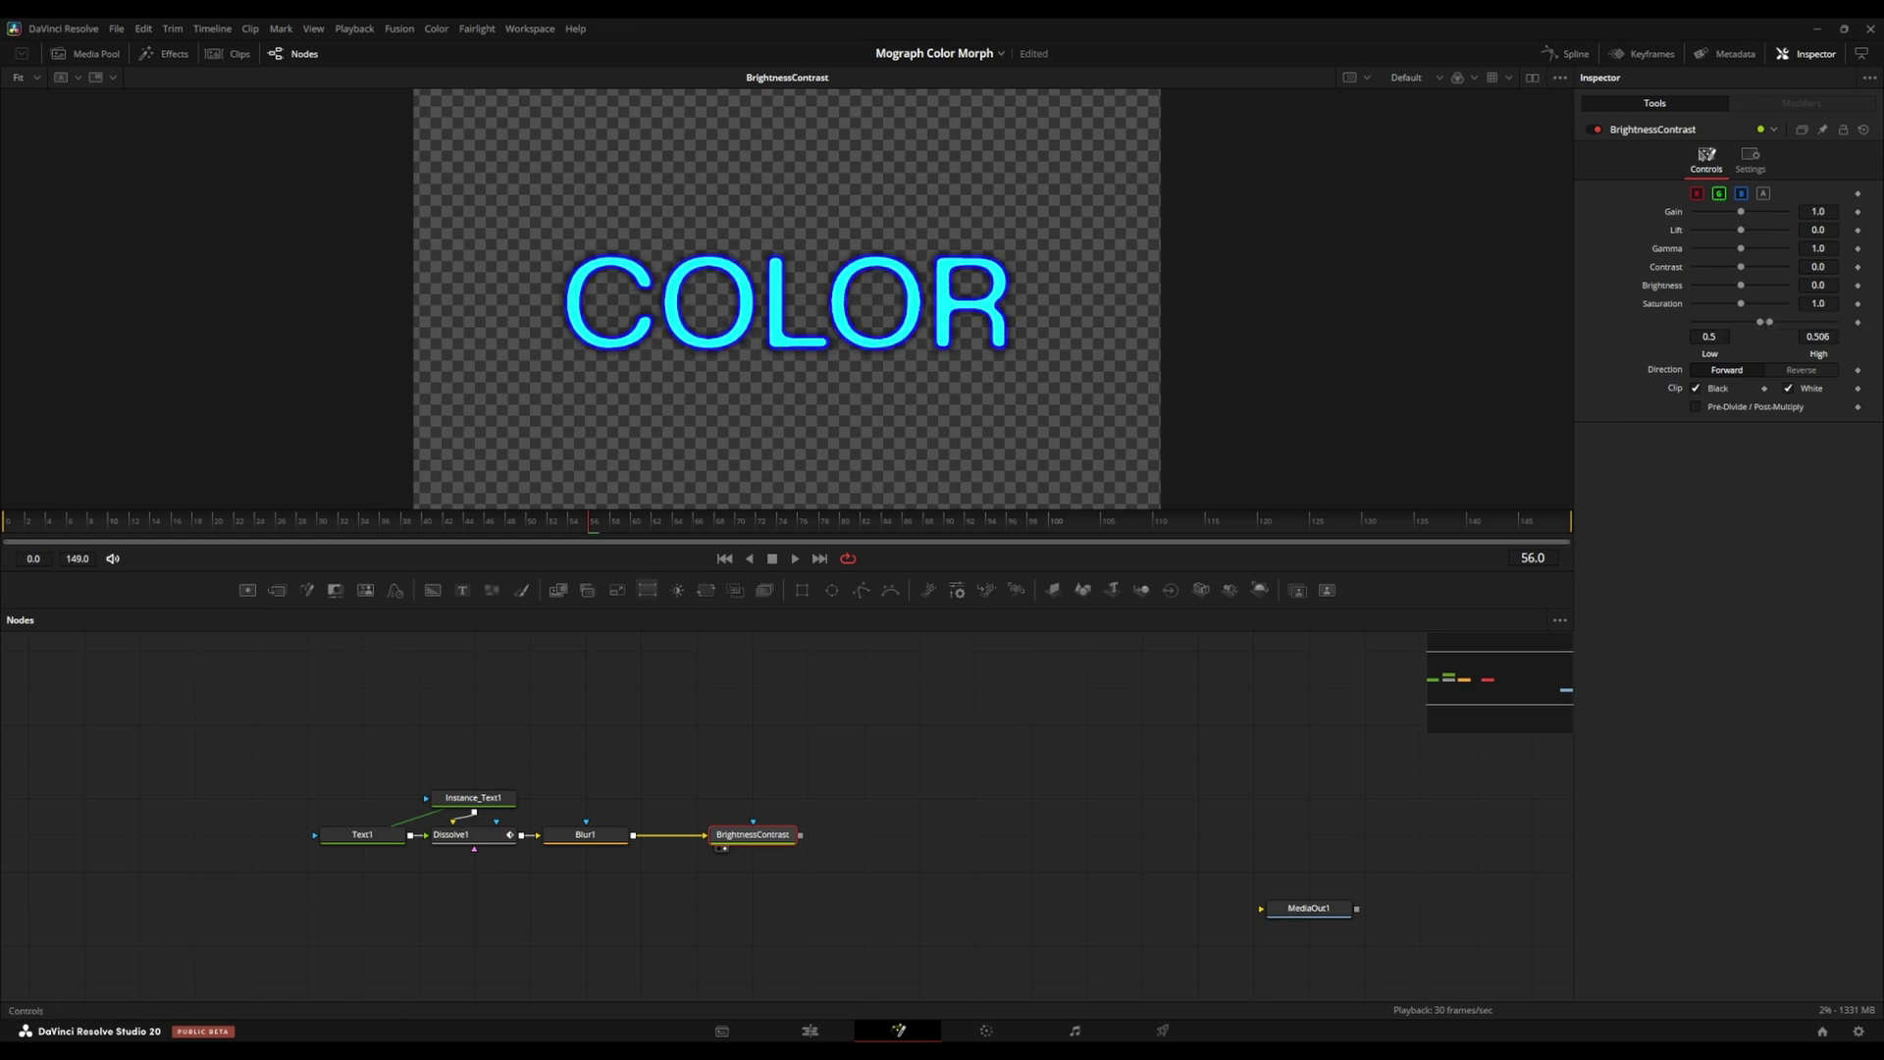
left_click(1697, 195)
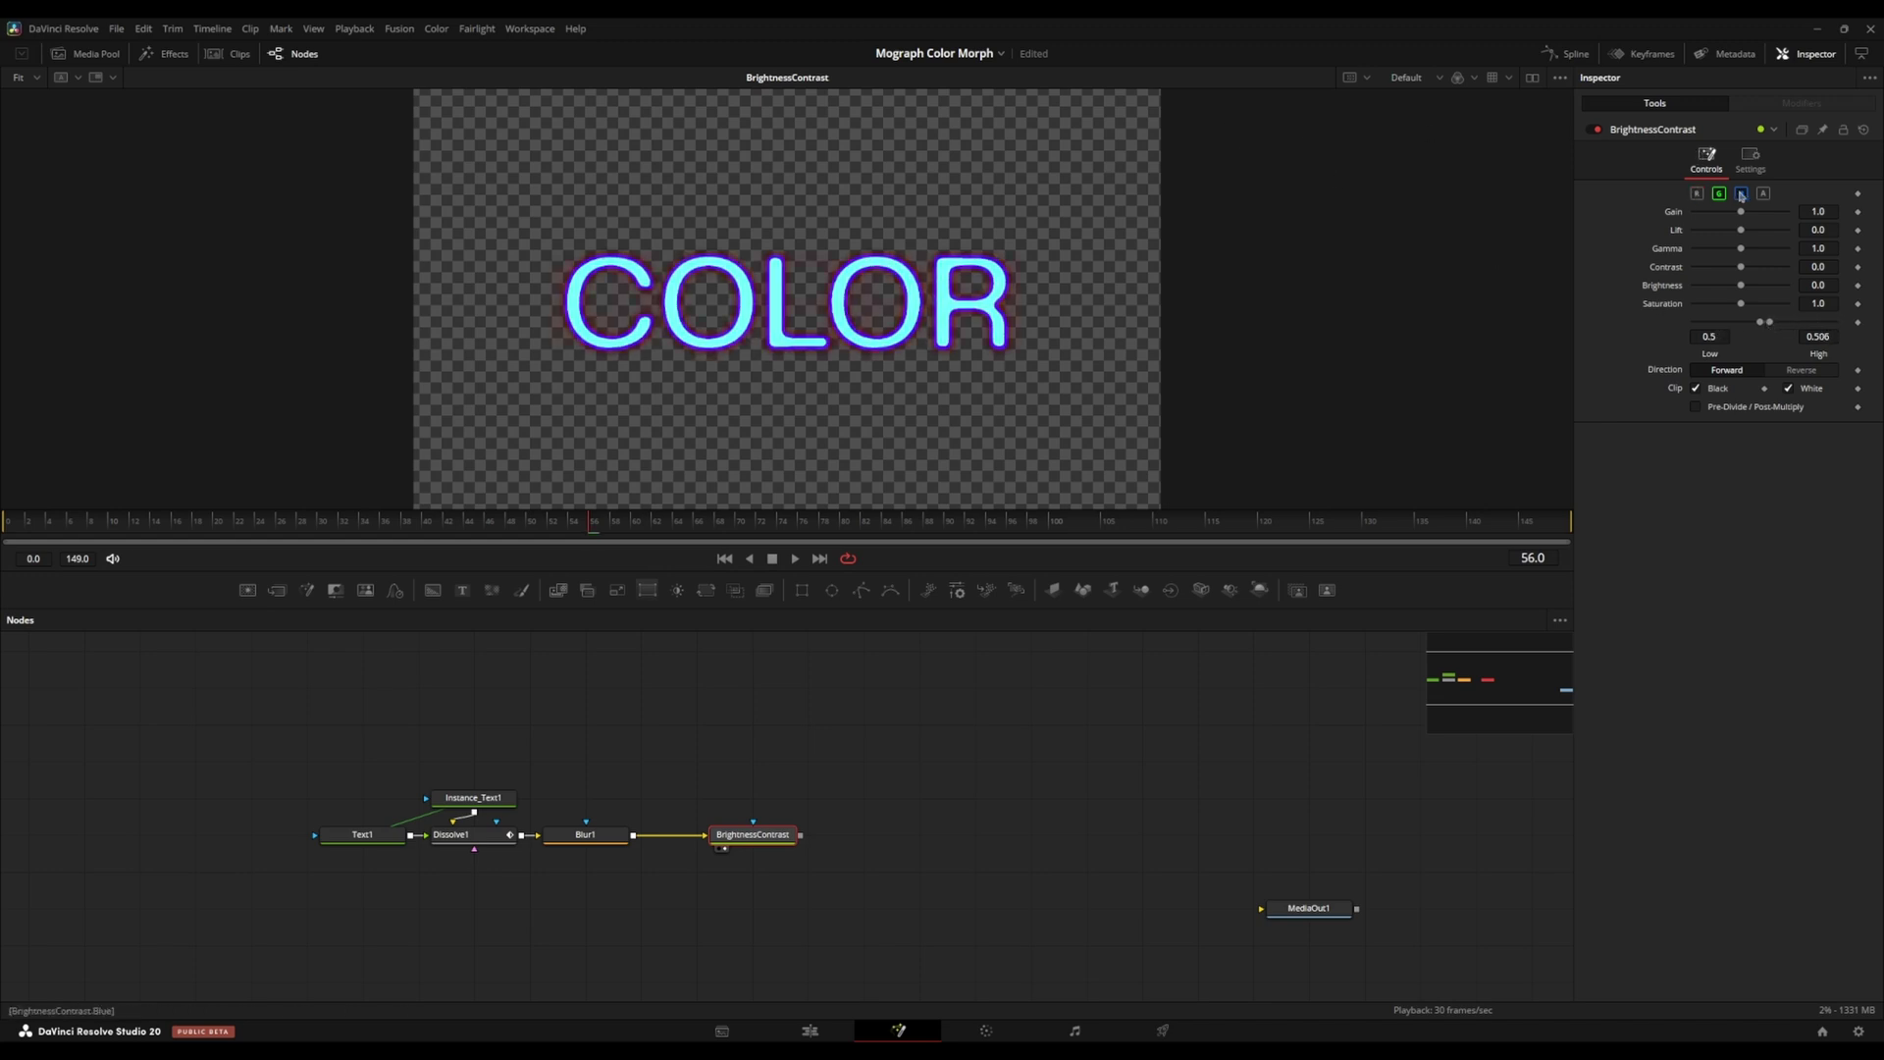
left_click(1742, 195)
left_click(1764, 193)
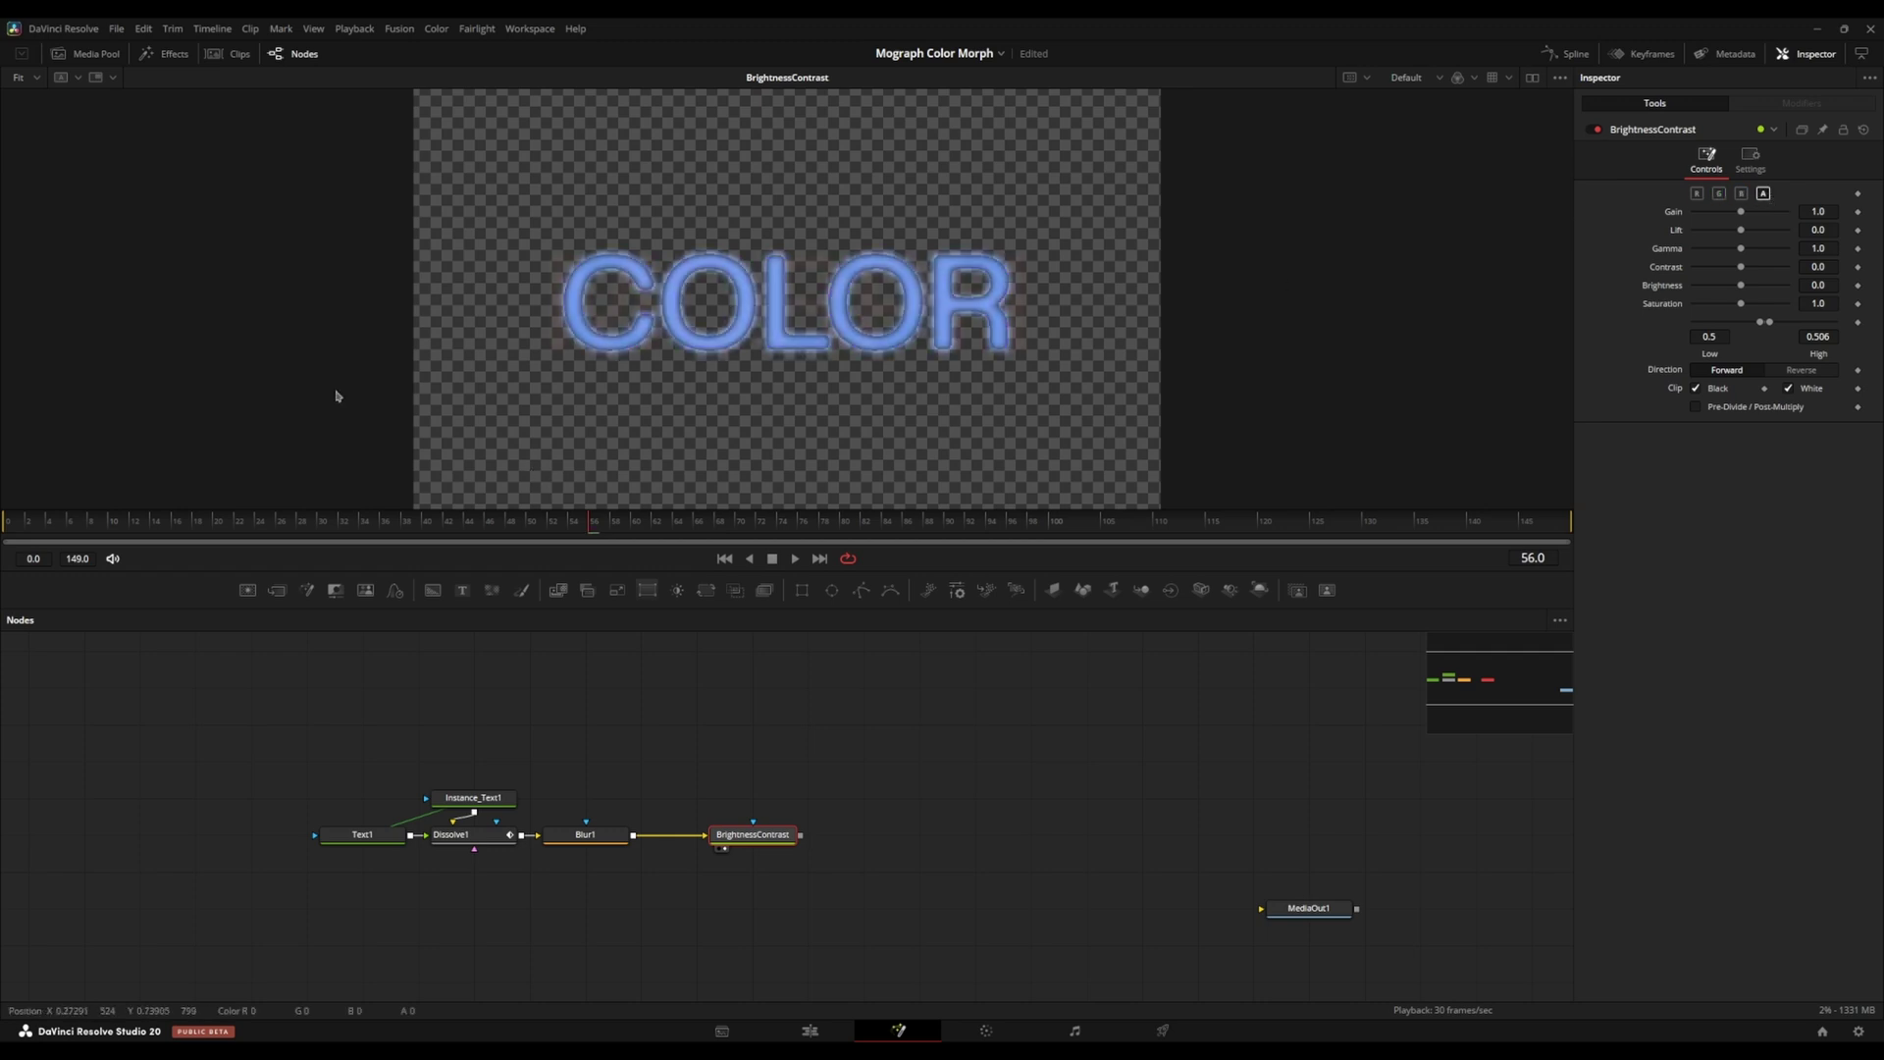
Play the morph, go to frame 11, and lower the Brightness/Contrast range to low 0.411 and high 0.417.
key("space")
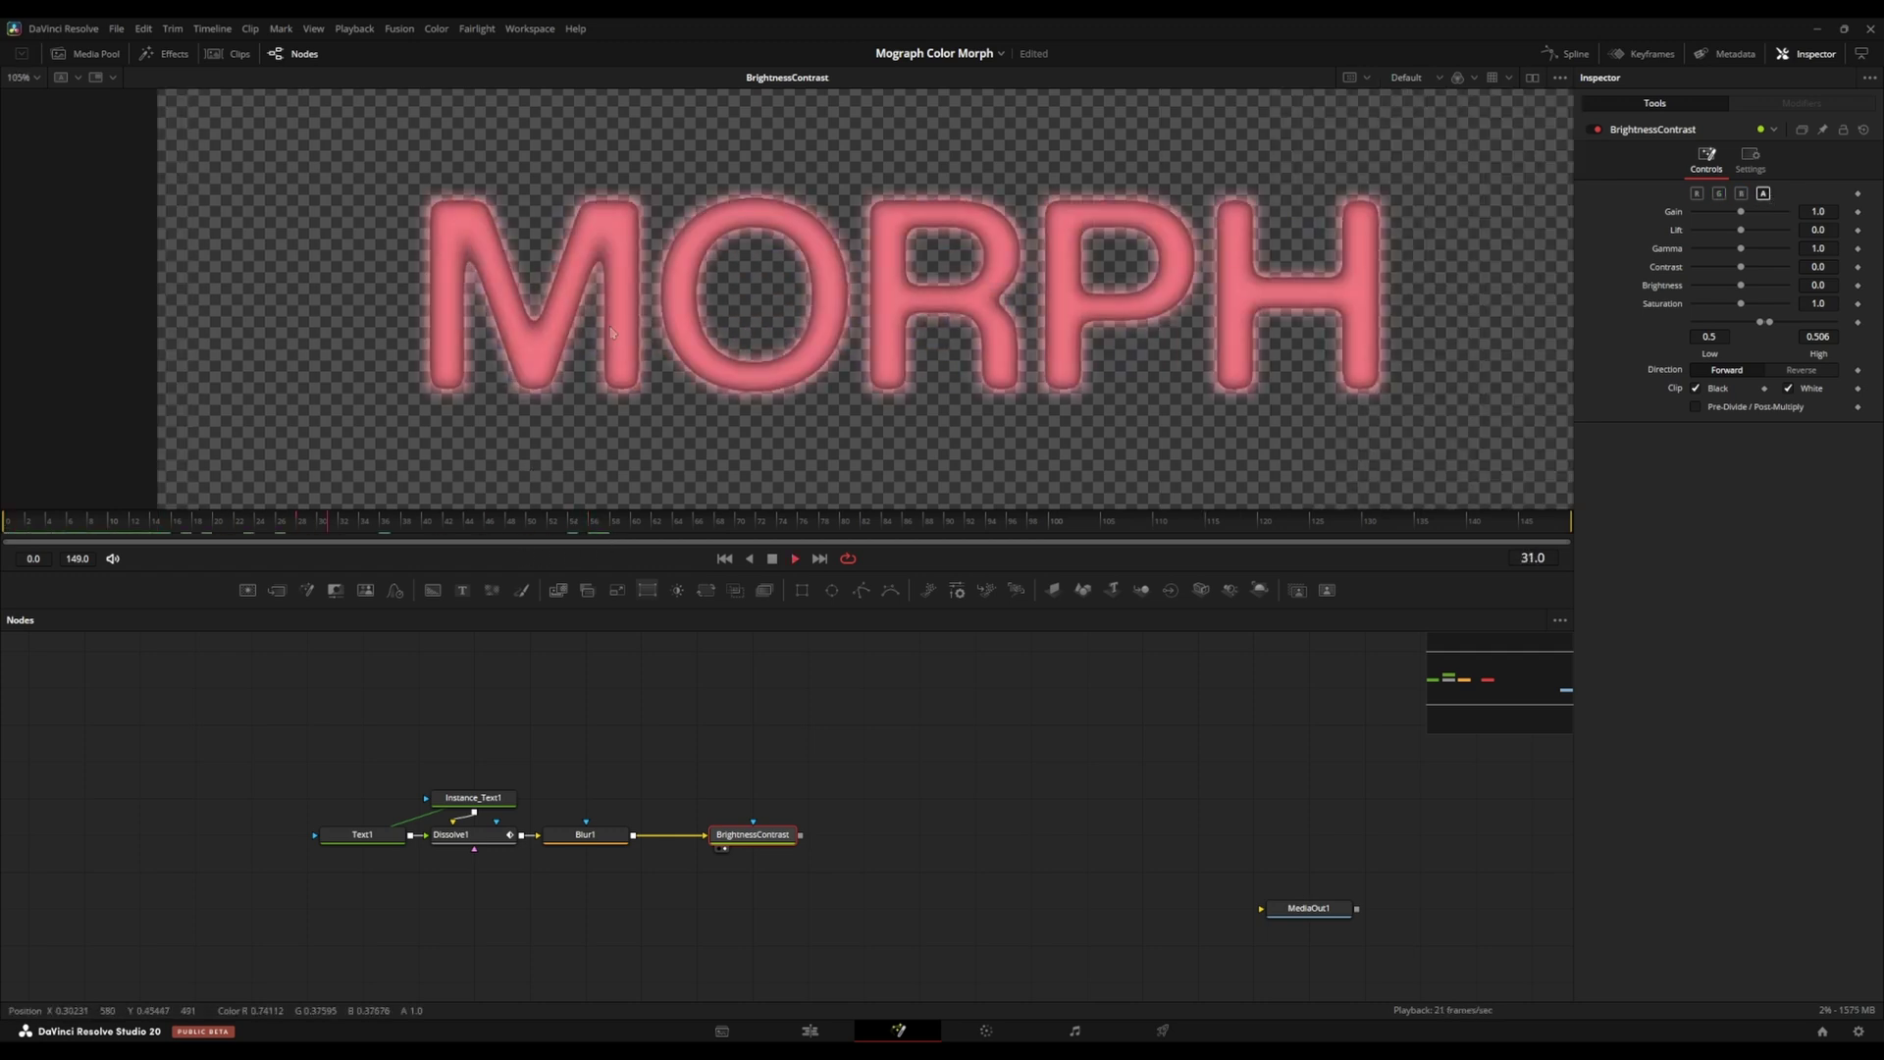
left_click_drag(292, 530, 171, 536)
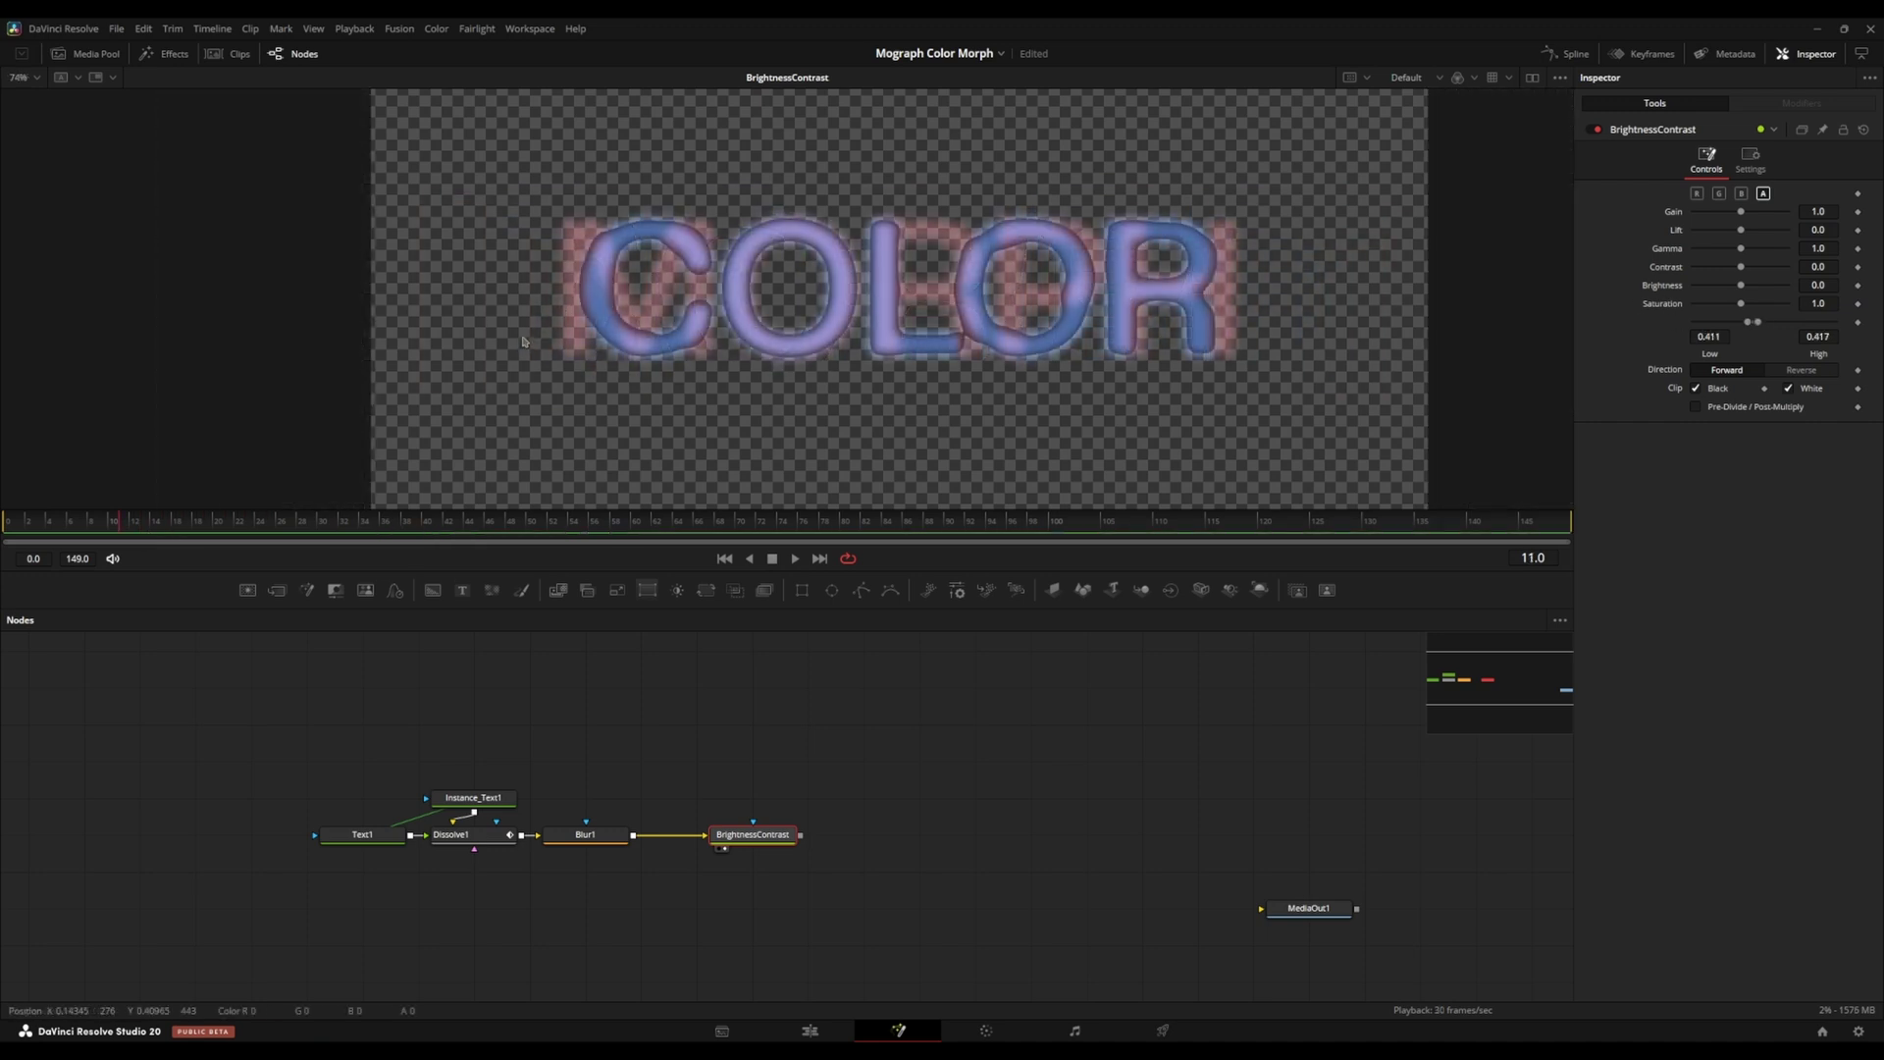
key("ctrl+f")
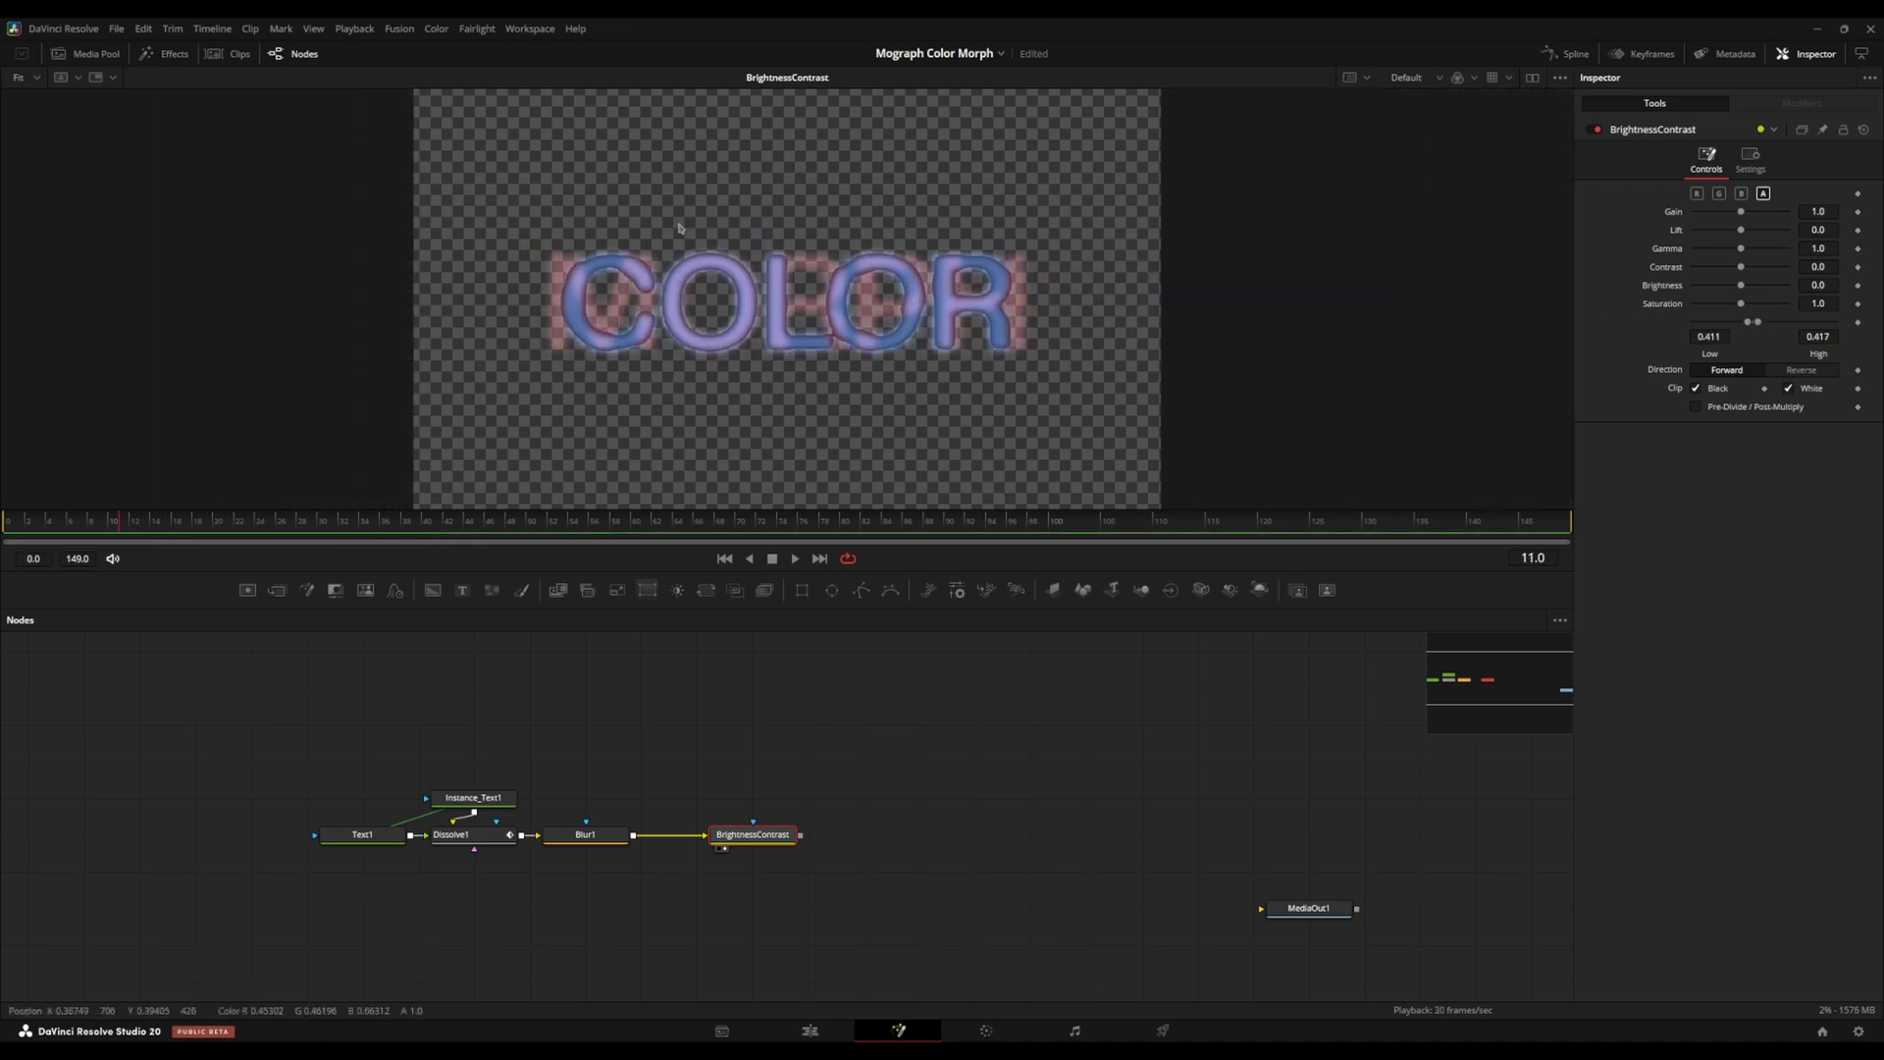
Play back the morph and examine the title's letter edges up close, stopping playback at frame 32.
key("space")
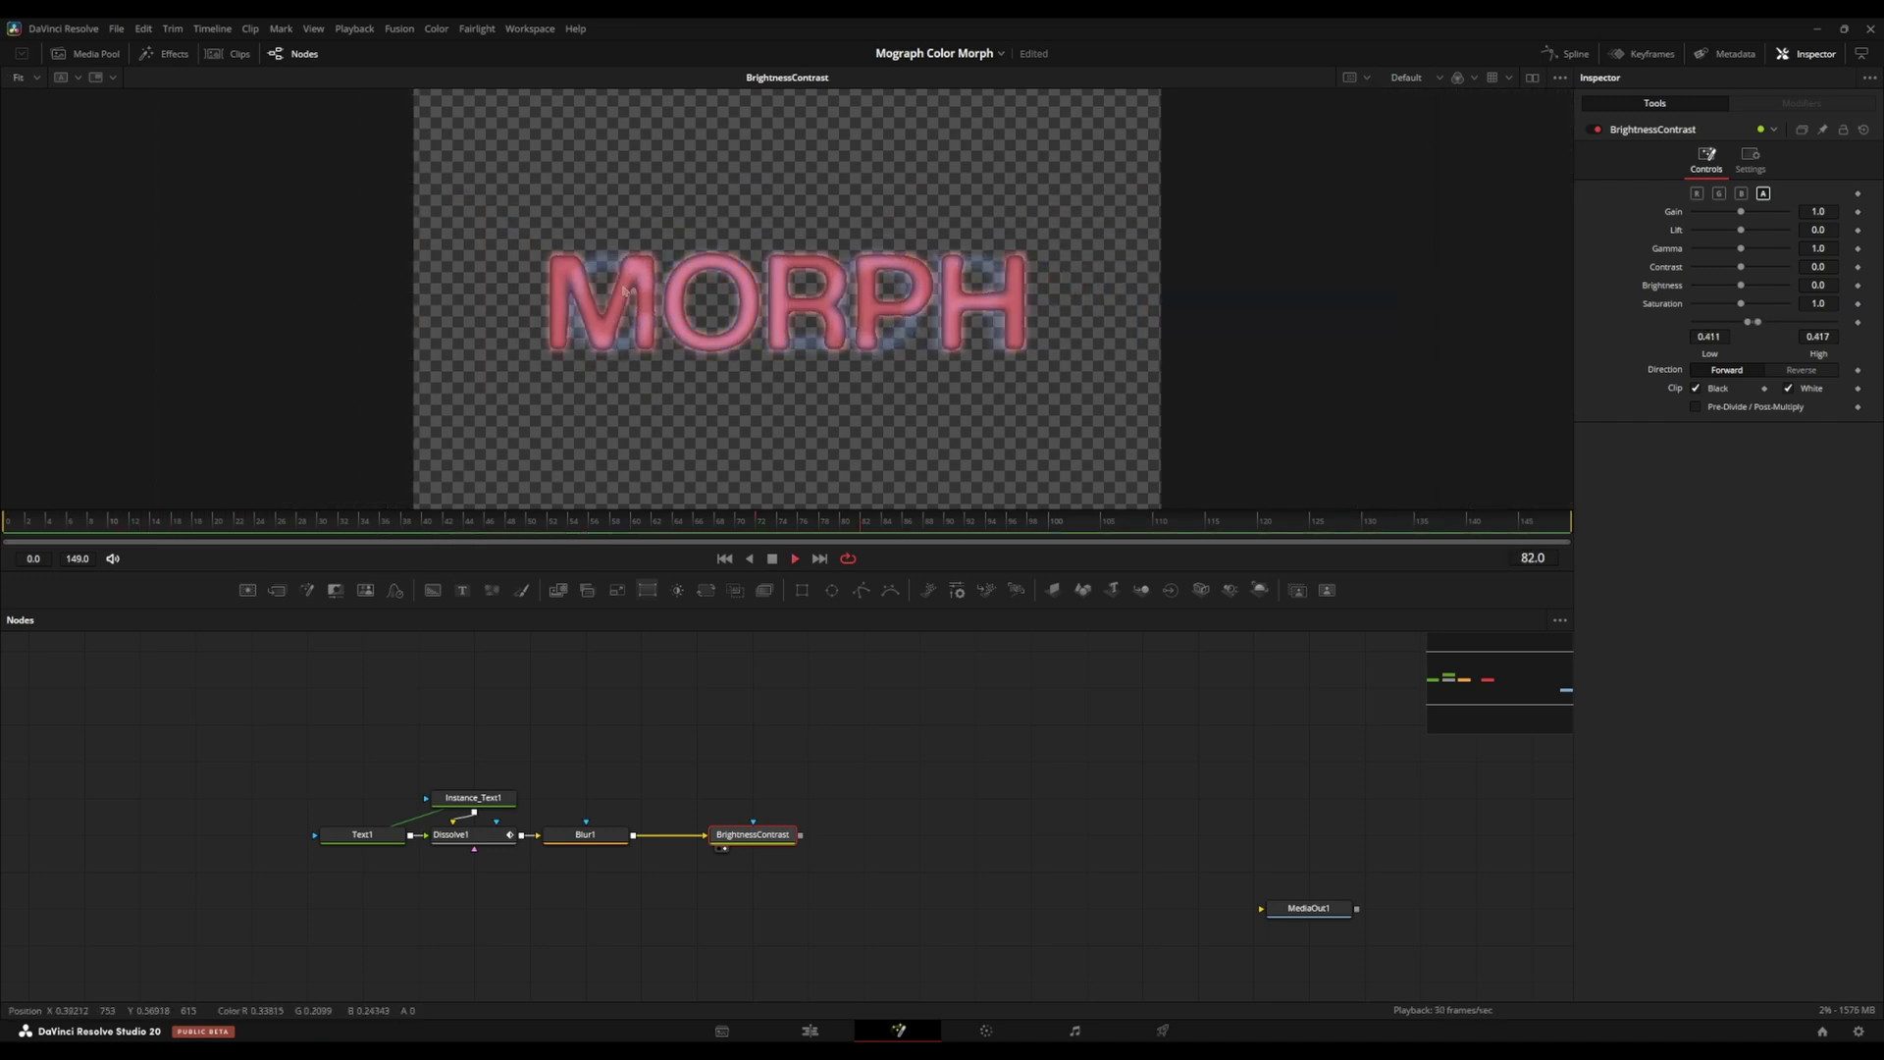
key("shift+space")
key("Escape")
key("space")
scroll(525, 324, "up", 3)
left_click_drag(528, 329, 426, 398)
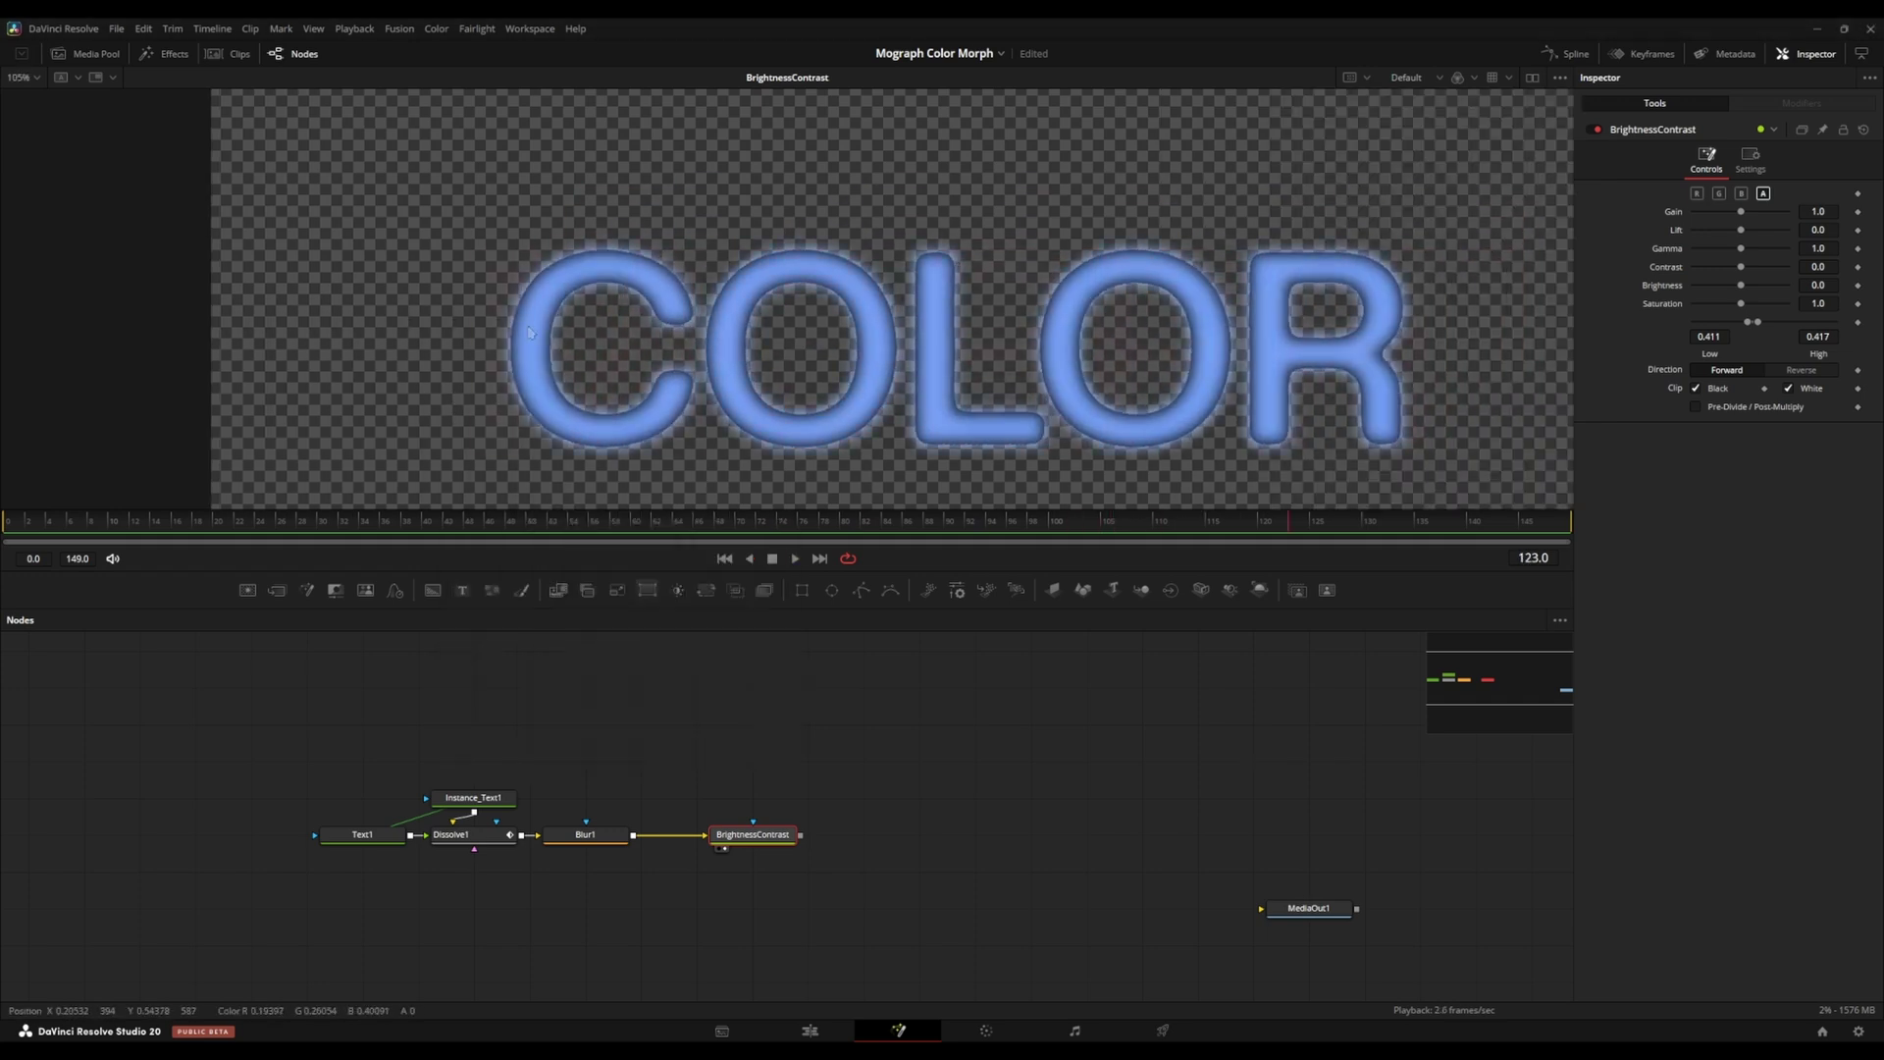
scroll(537, 404, "up", 2)
left_click_drag(677, 240, 497, 240)
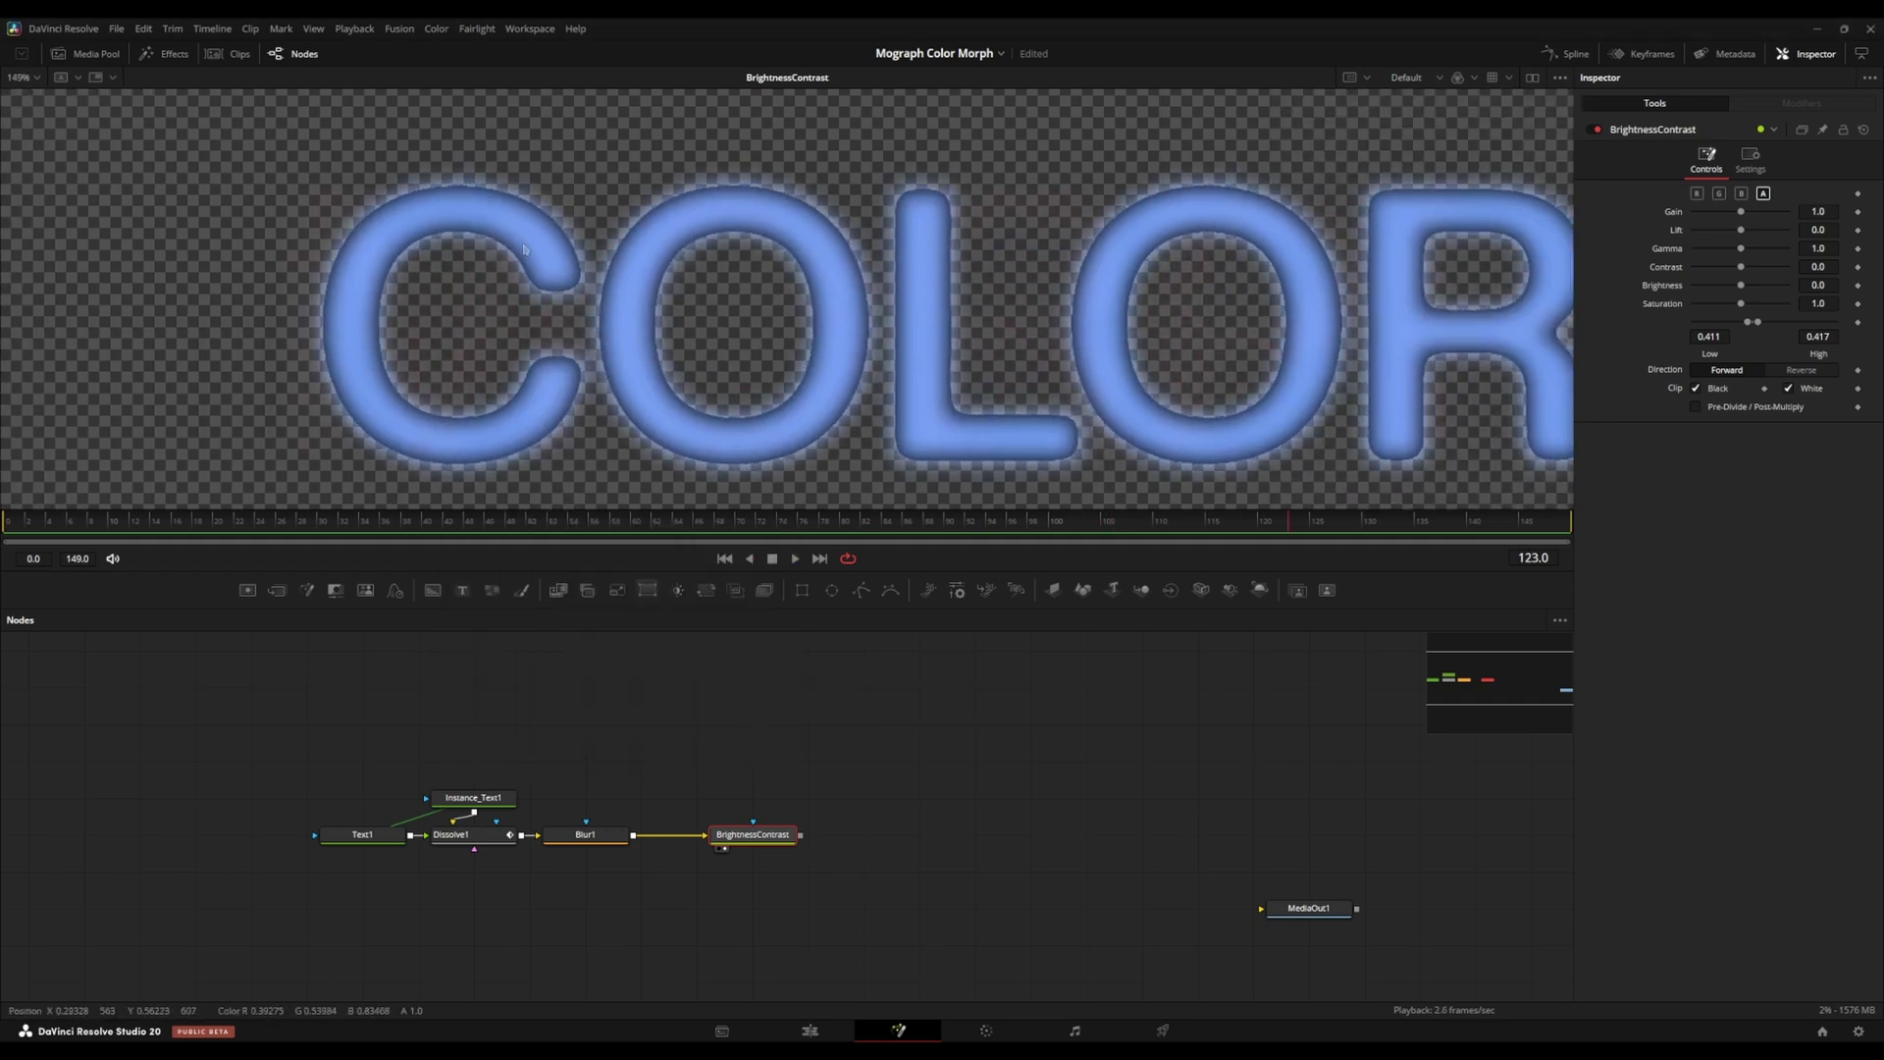
key("space")
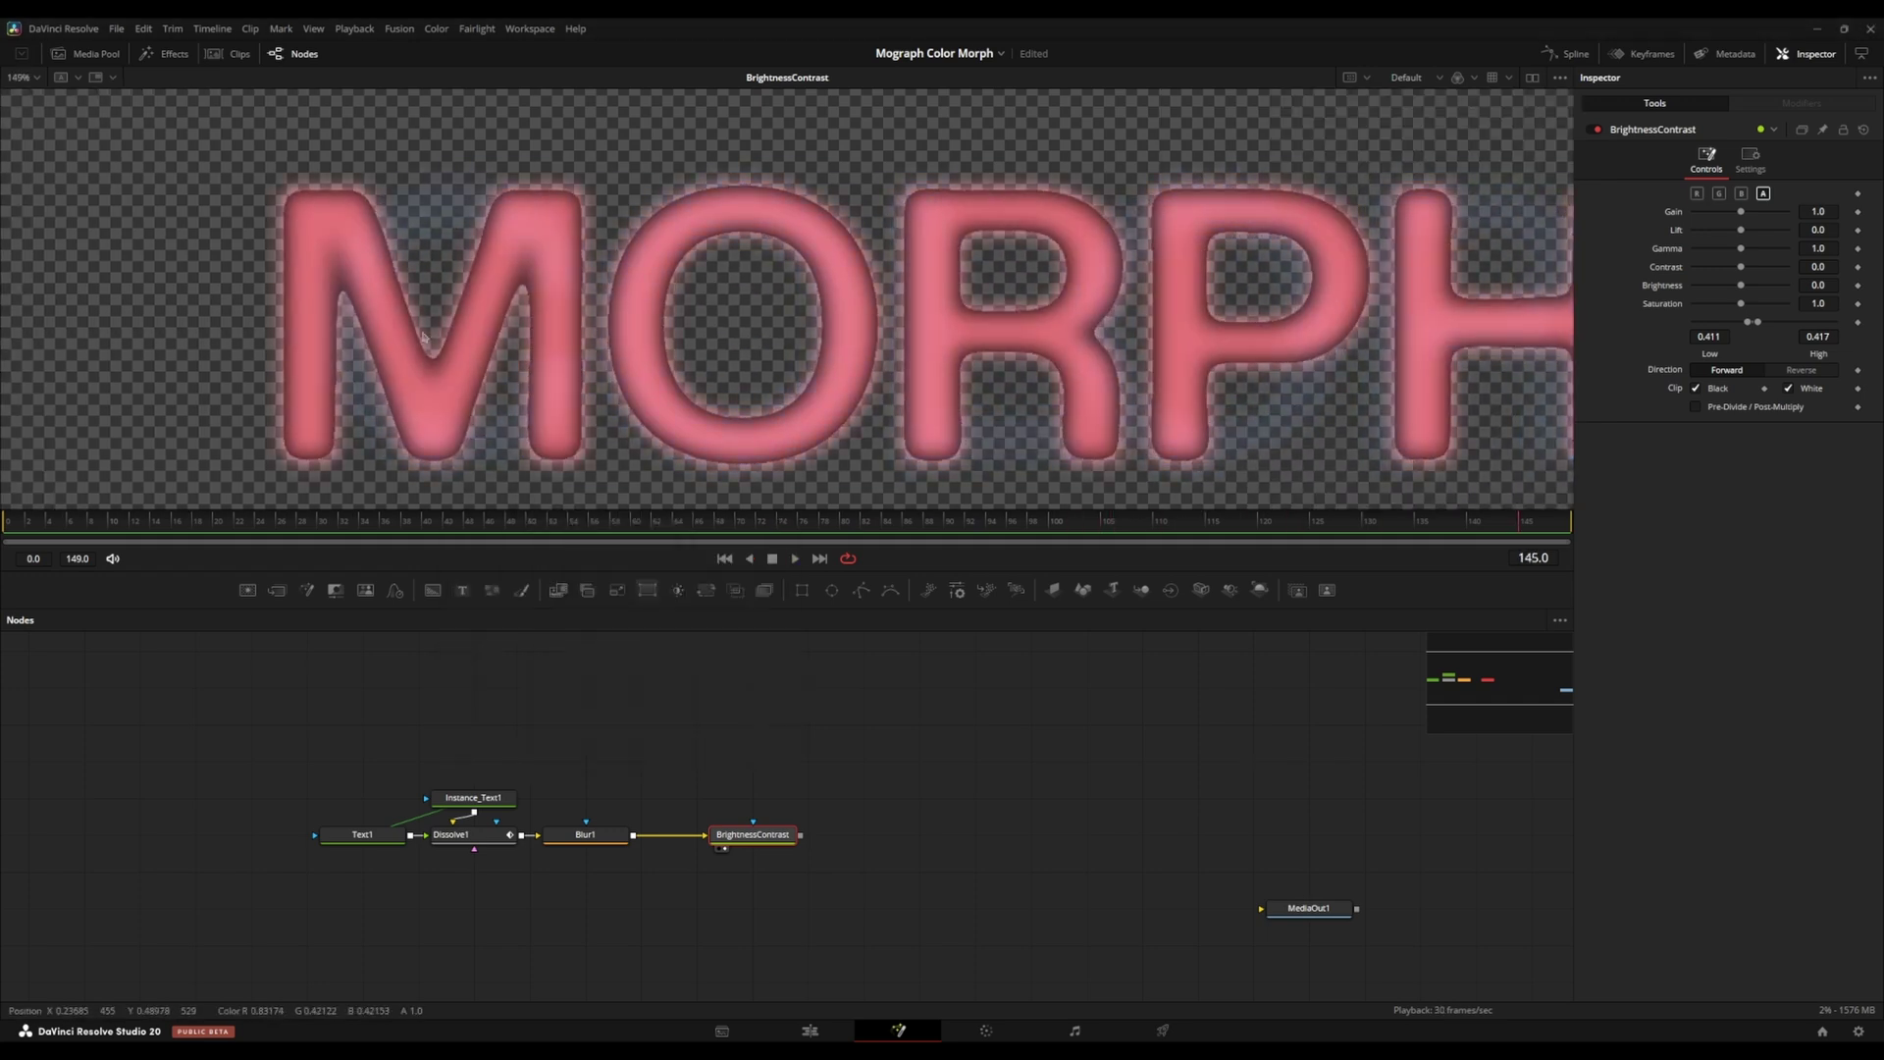
key("space")
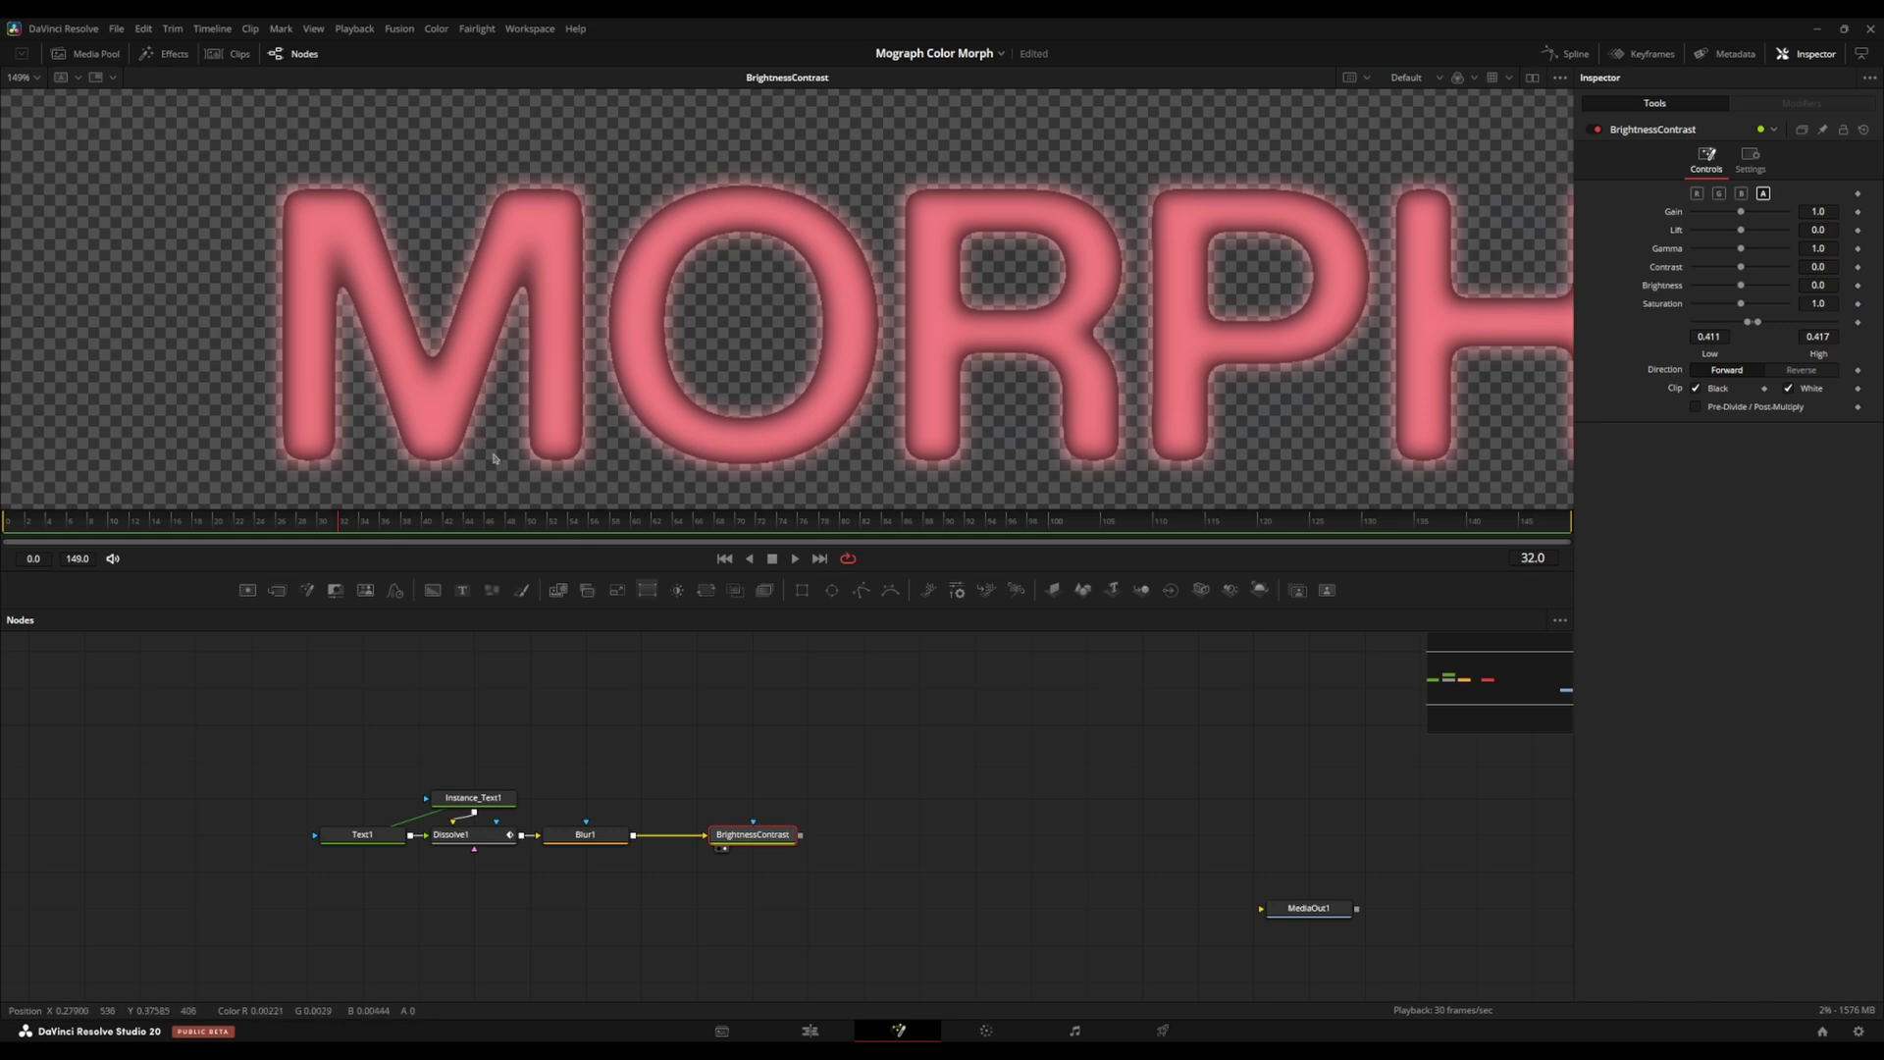
Move the Brightness/Contrast node farther from Blur1 to widen the gap between the two nodes.
left_click(713, 736)
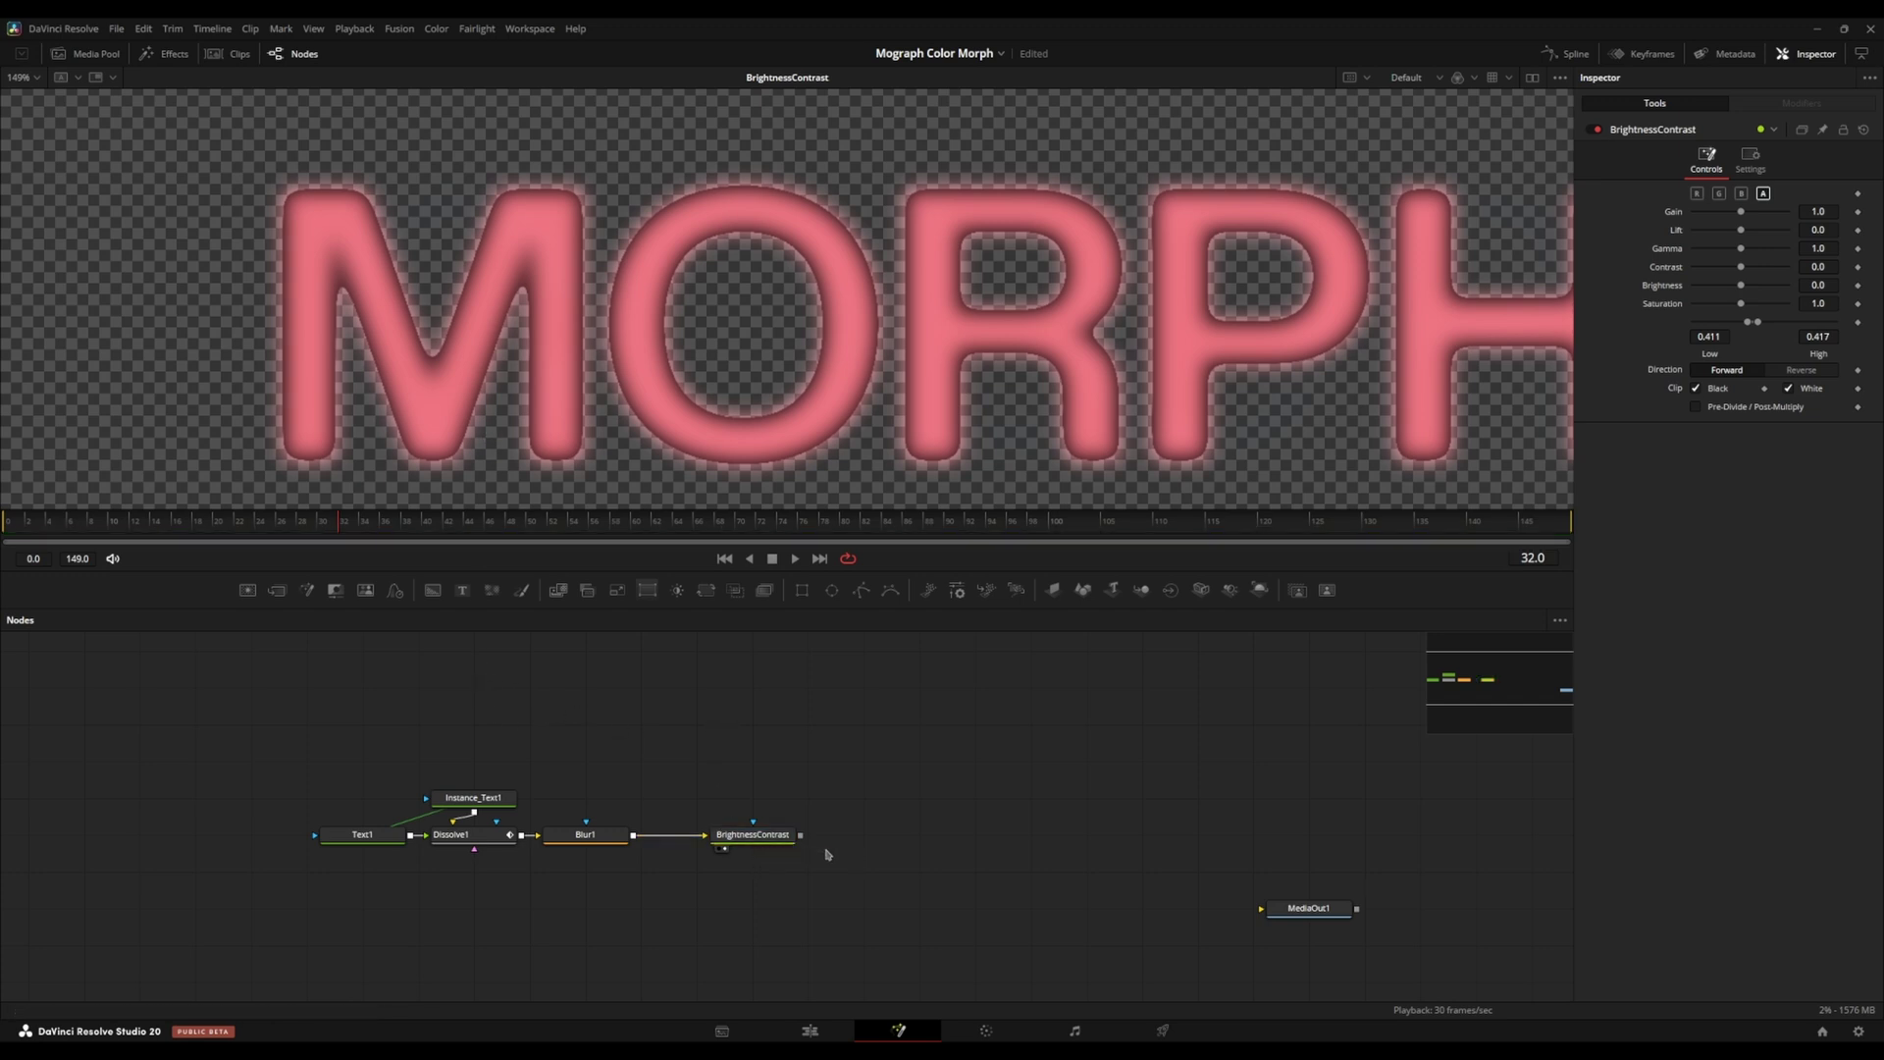
left_click_drag(775, 837, 771, 799)
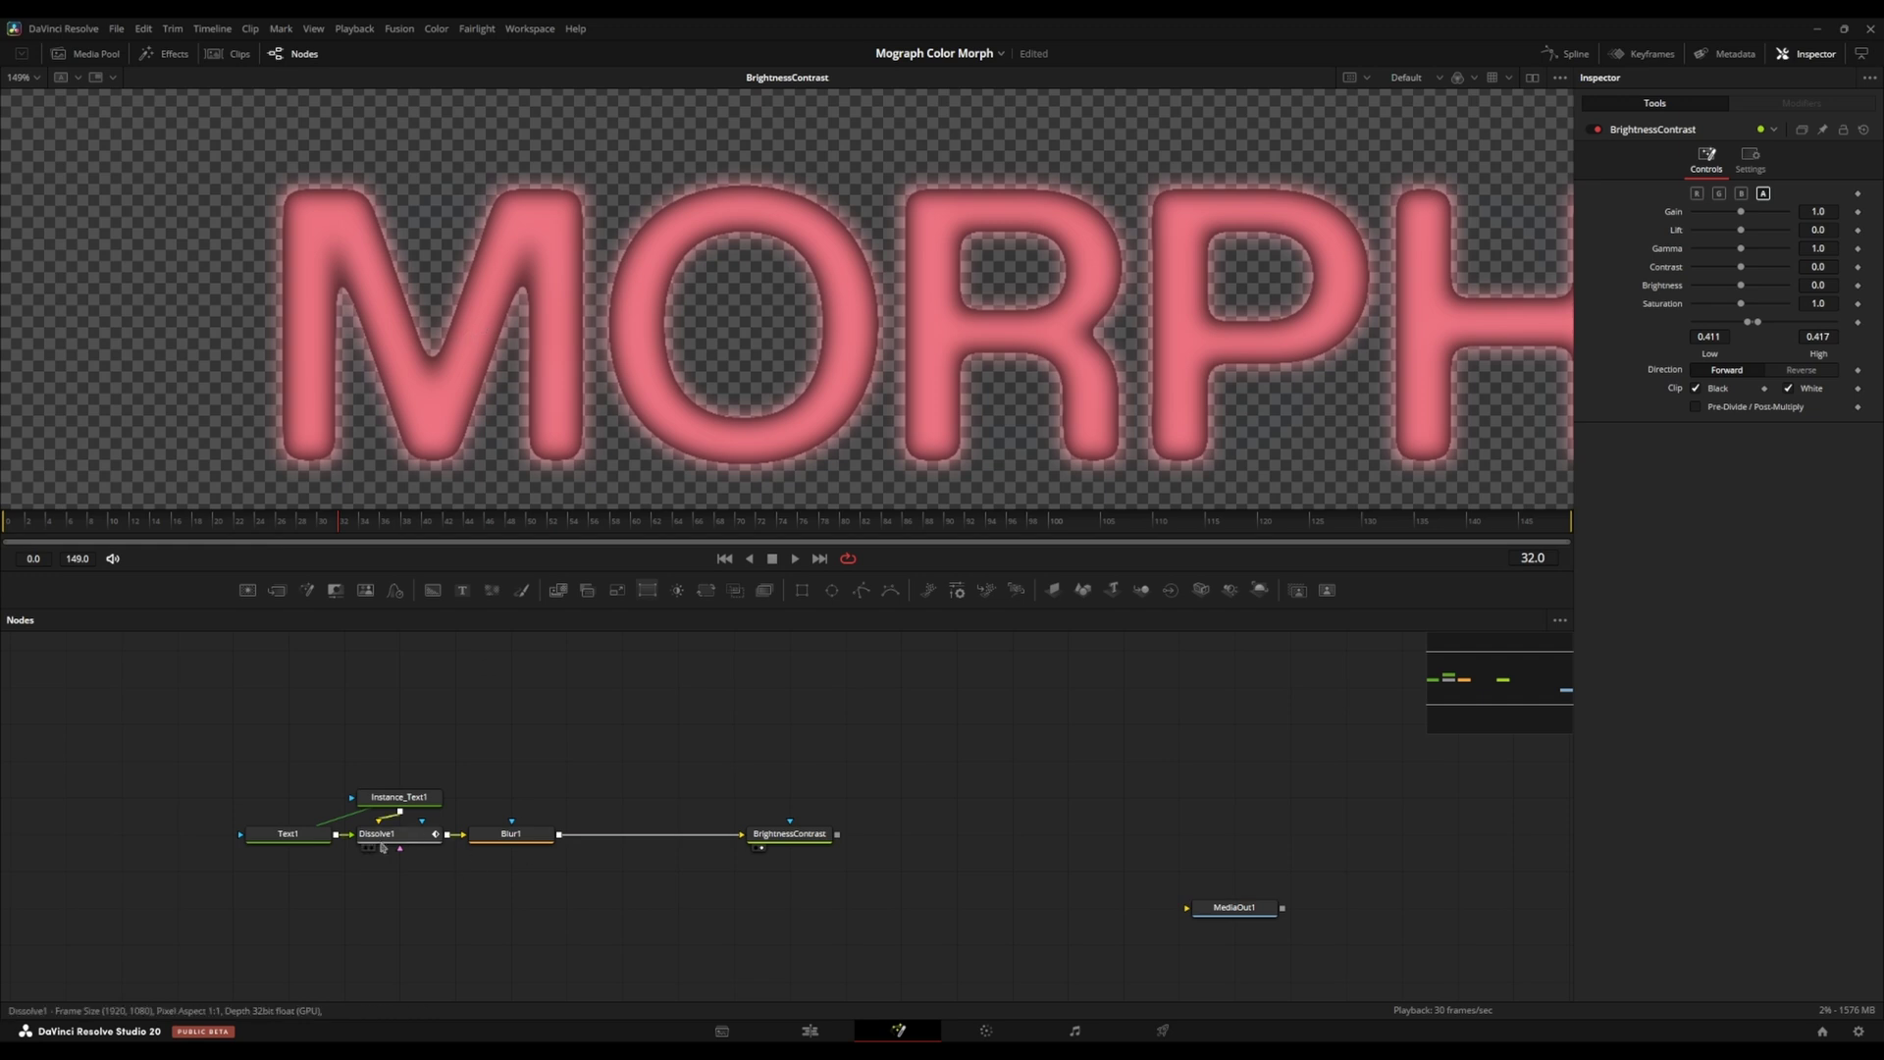
View Blur1 and Dissolve1 in turn and compare the top edges of the letter M at high magnification.
left_click(482, 847)
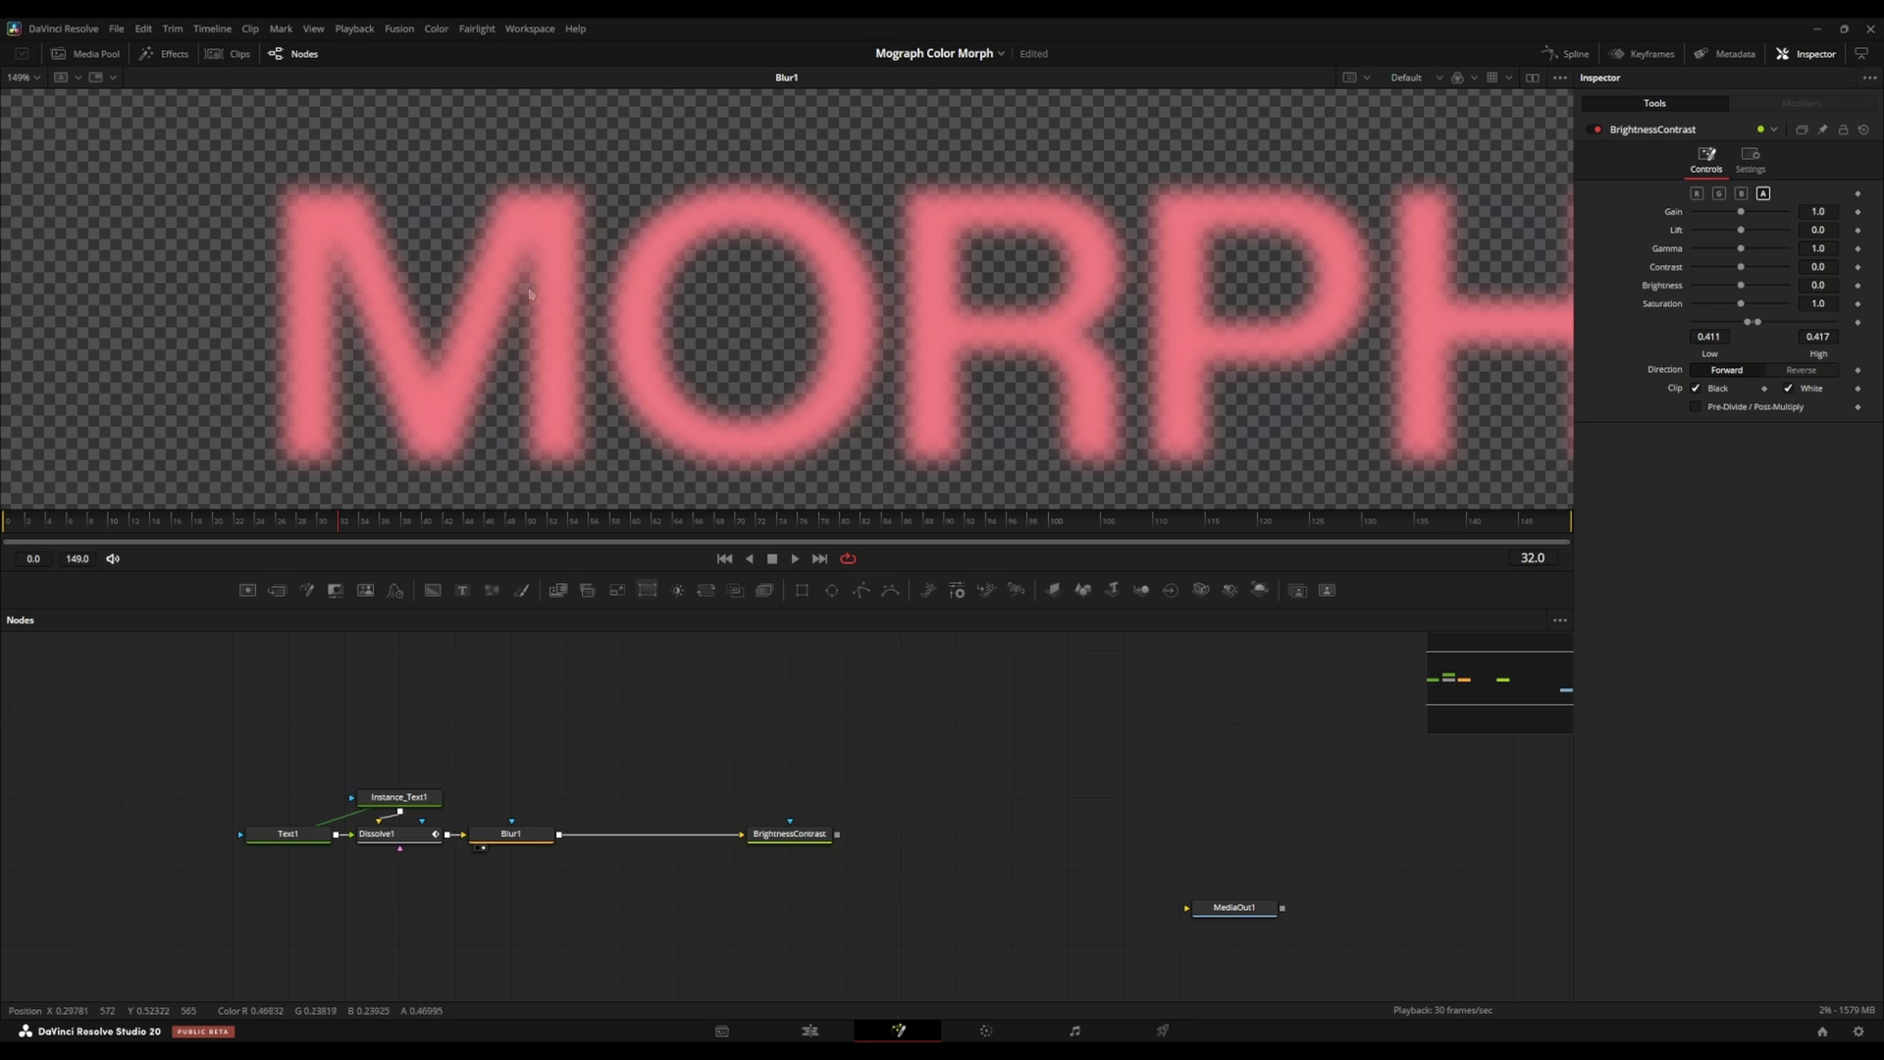
left_click_drag(286, 400, 374, 506)
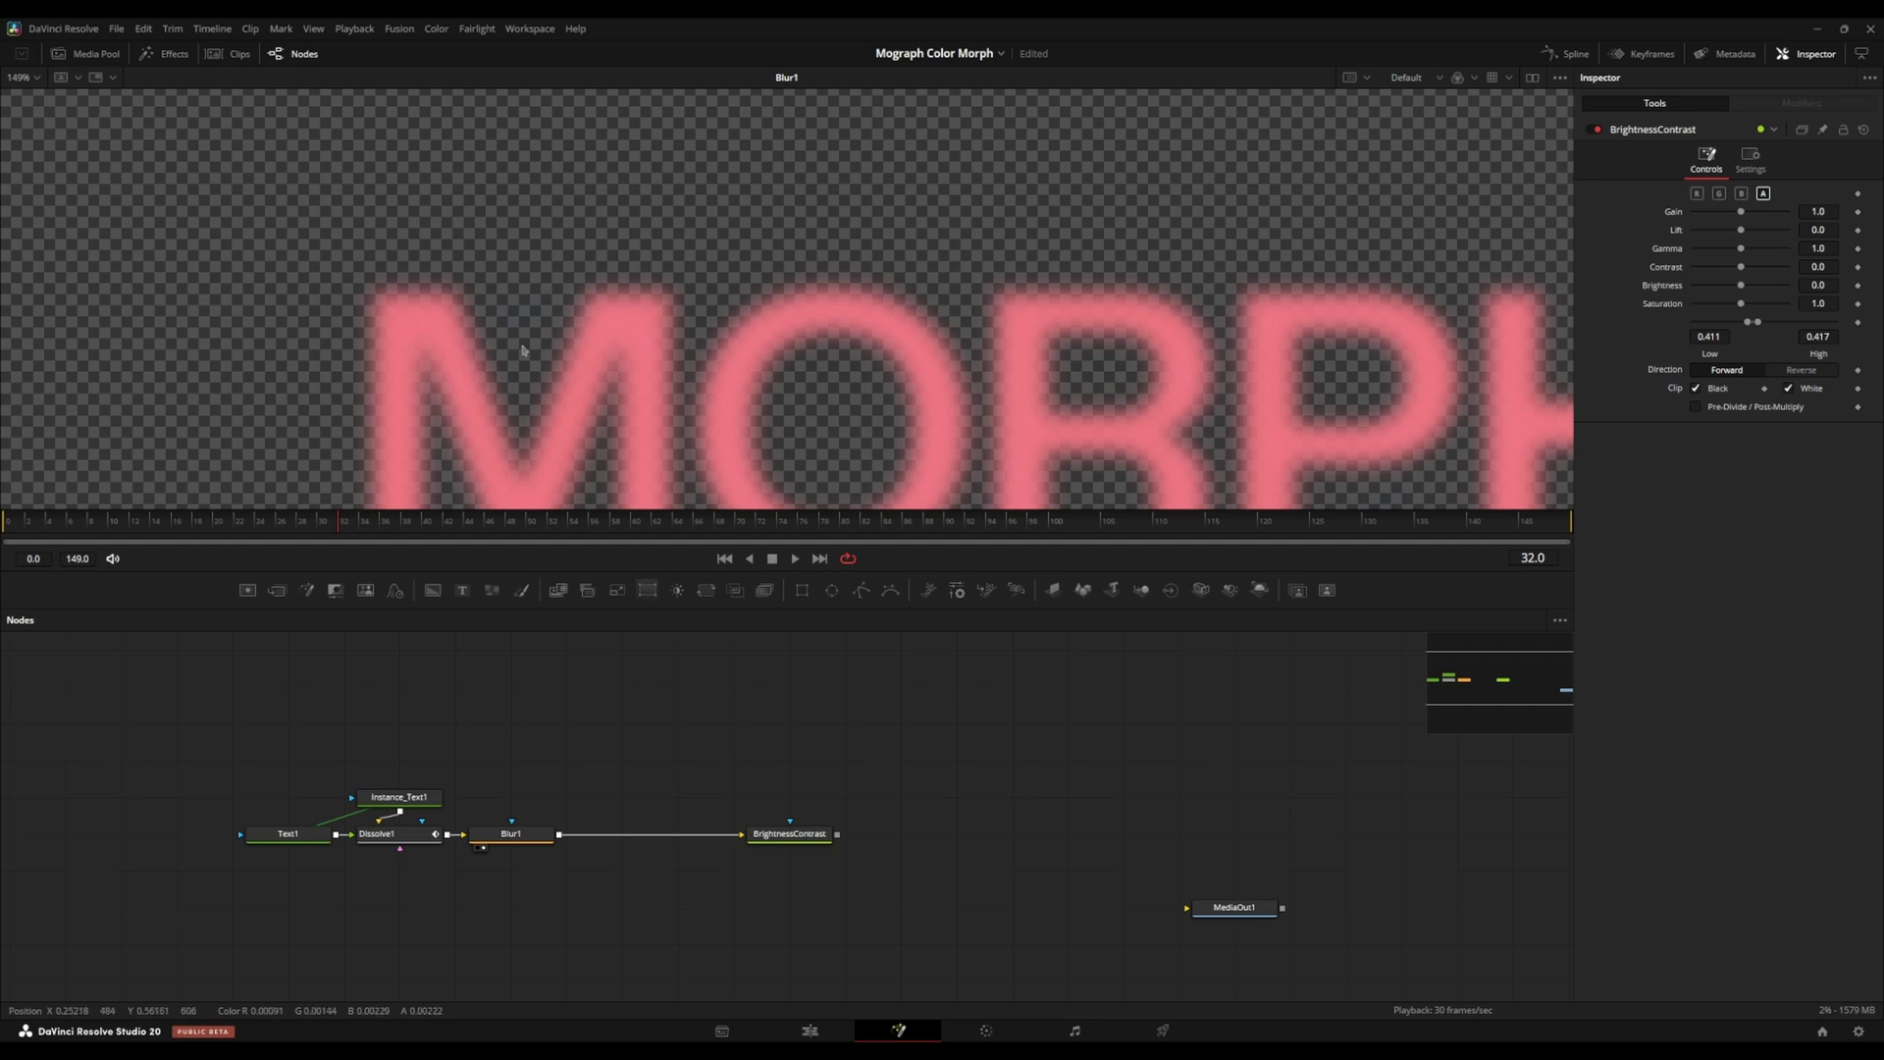
scroll(538, 356, "up", 8)
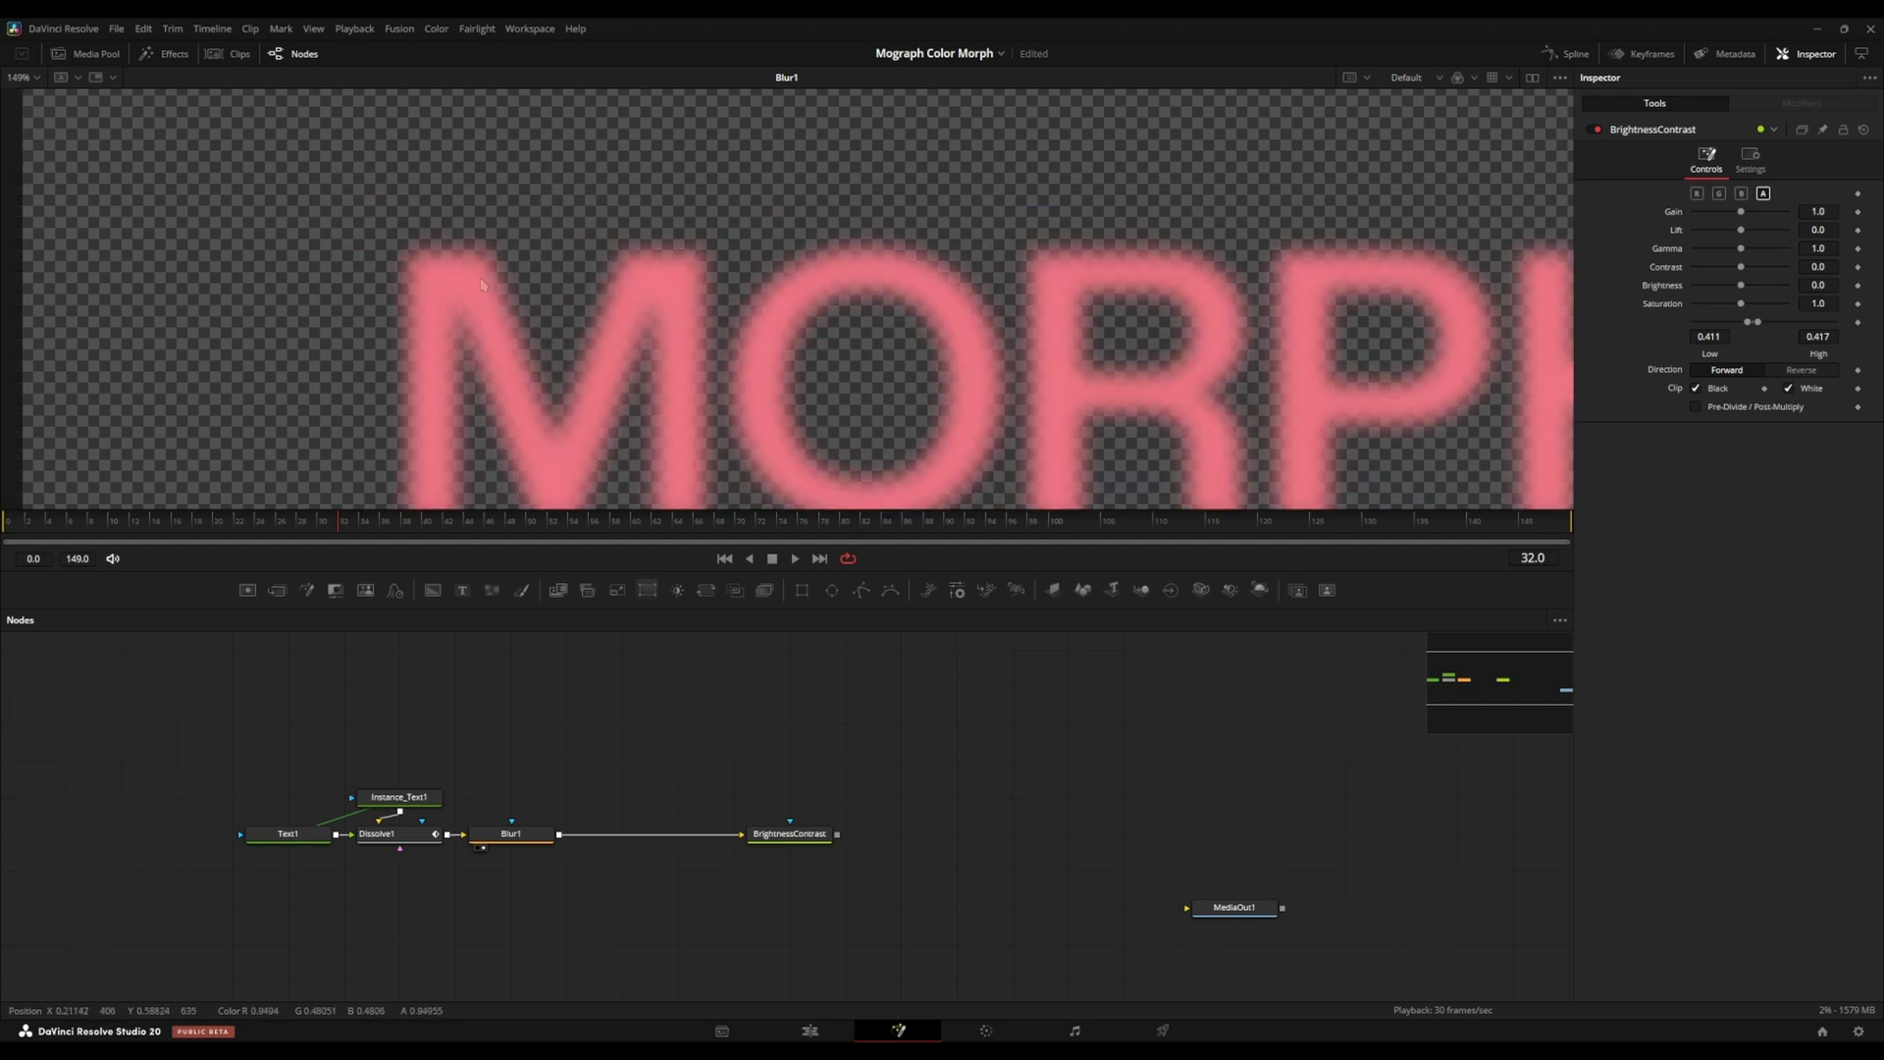
left_click(397, 833)
key("1")
scroll(556, 257, "up", 5)
scroll(555, 257, "up", 5)
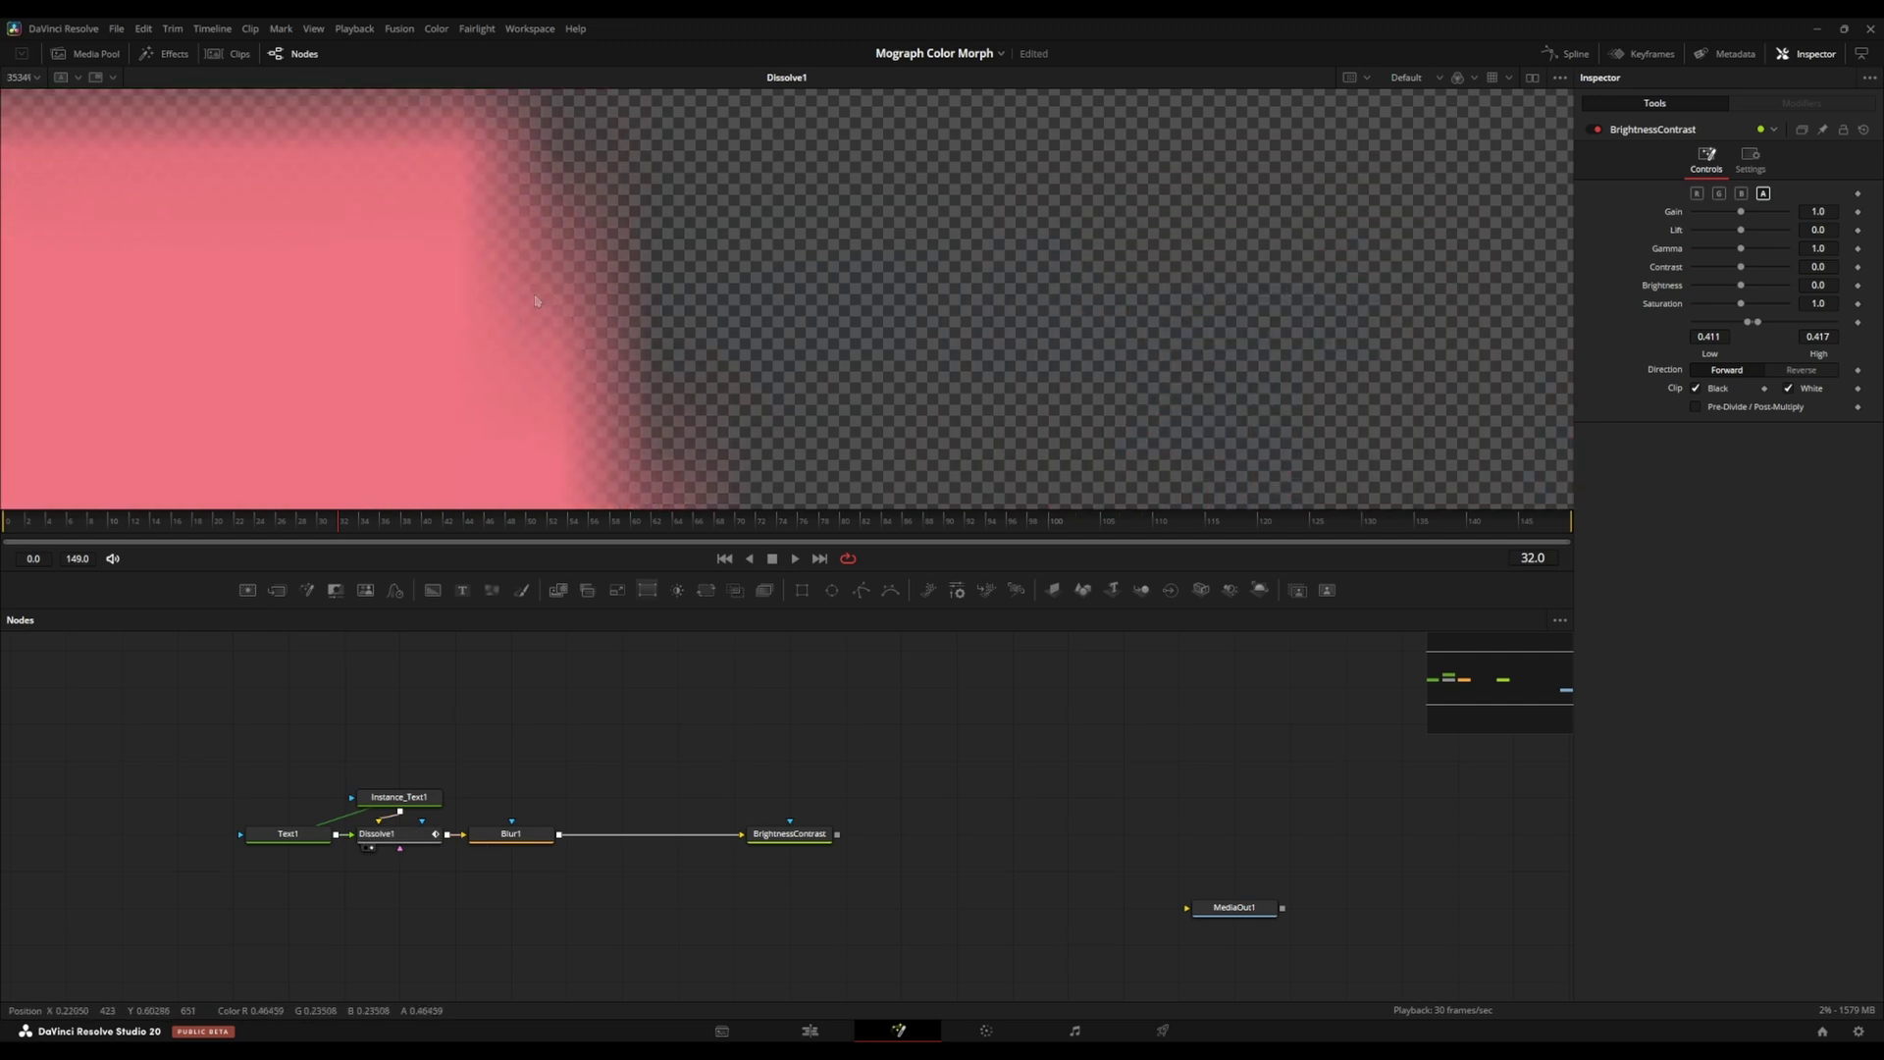
scroll(602, 399, "down", 3)
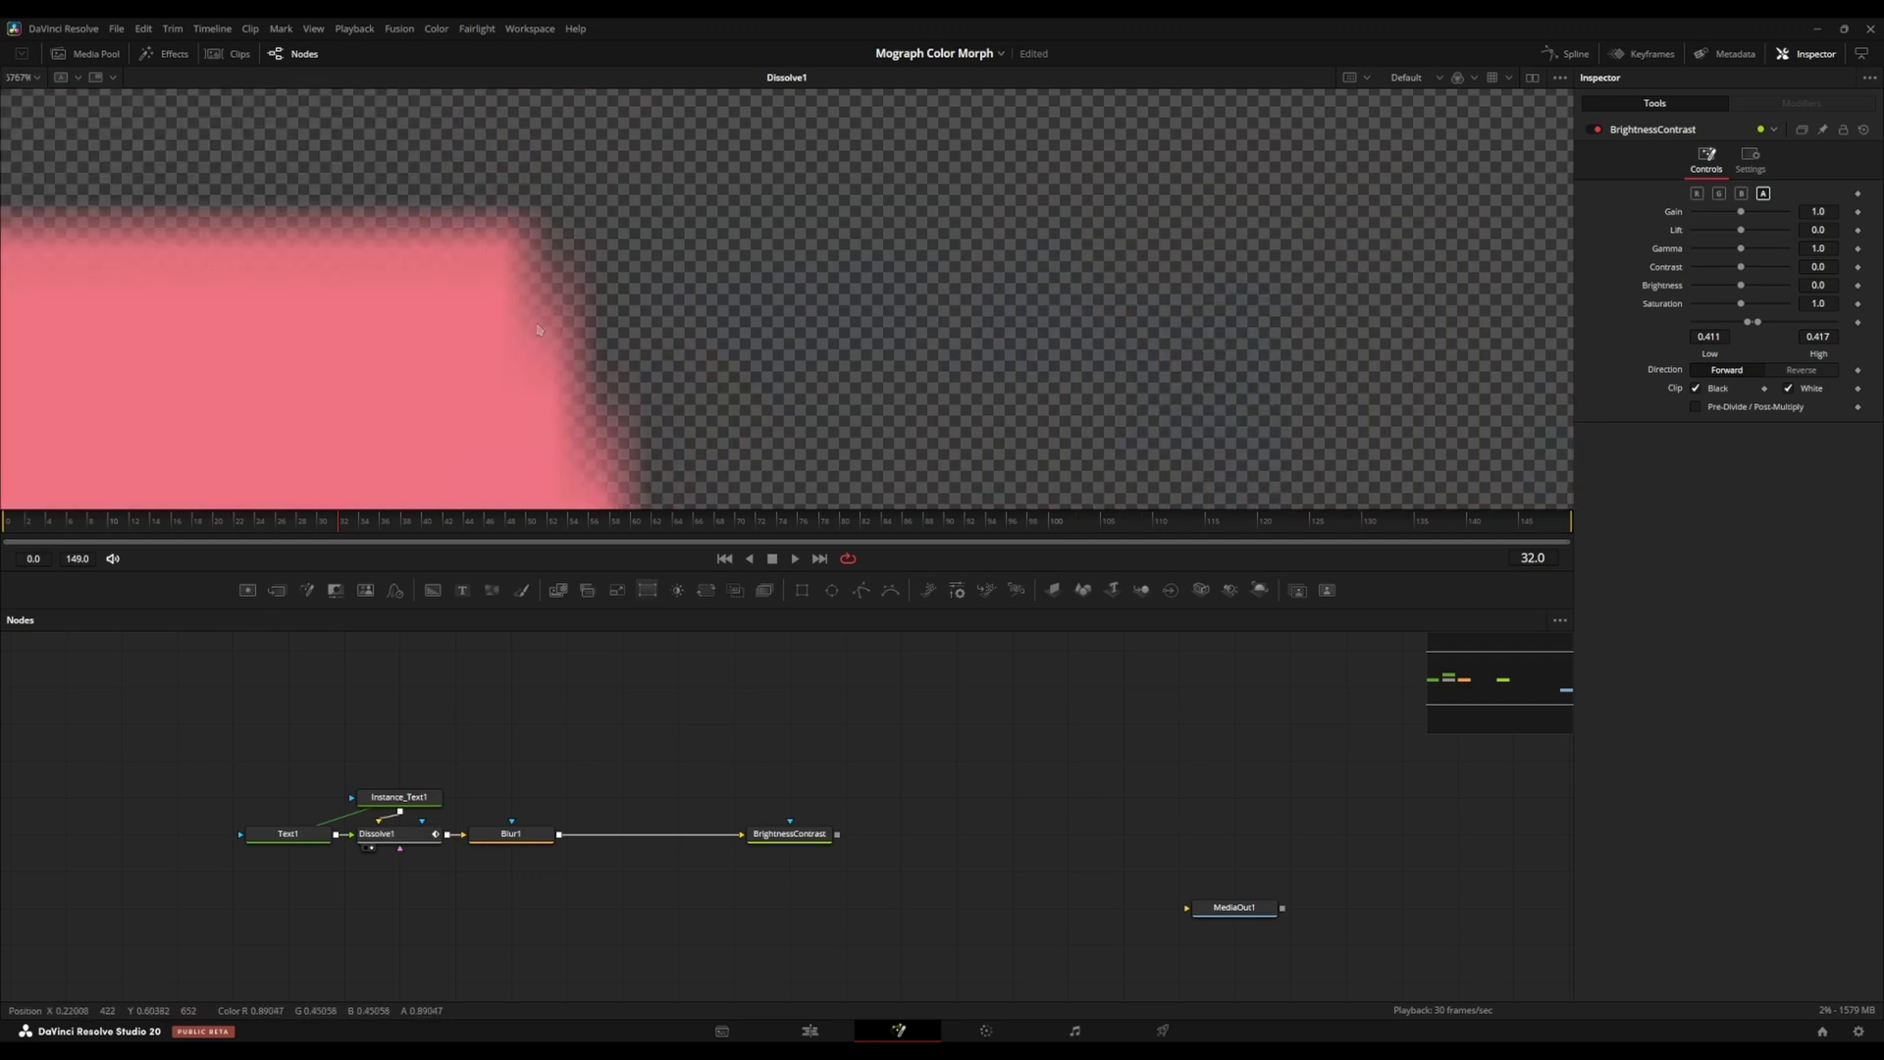
left_click_drag(511, 833, 745, 220)
scroll(745, 220, "down", 6)
scroll(499, 249, "up", 3)
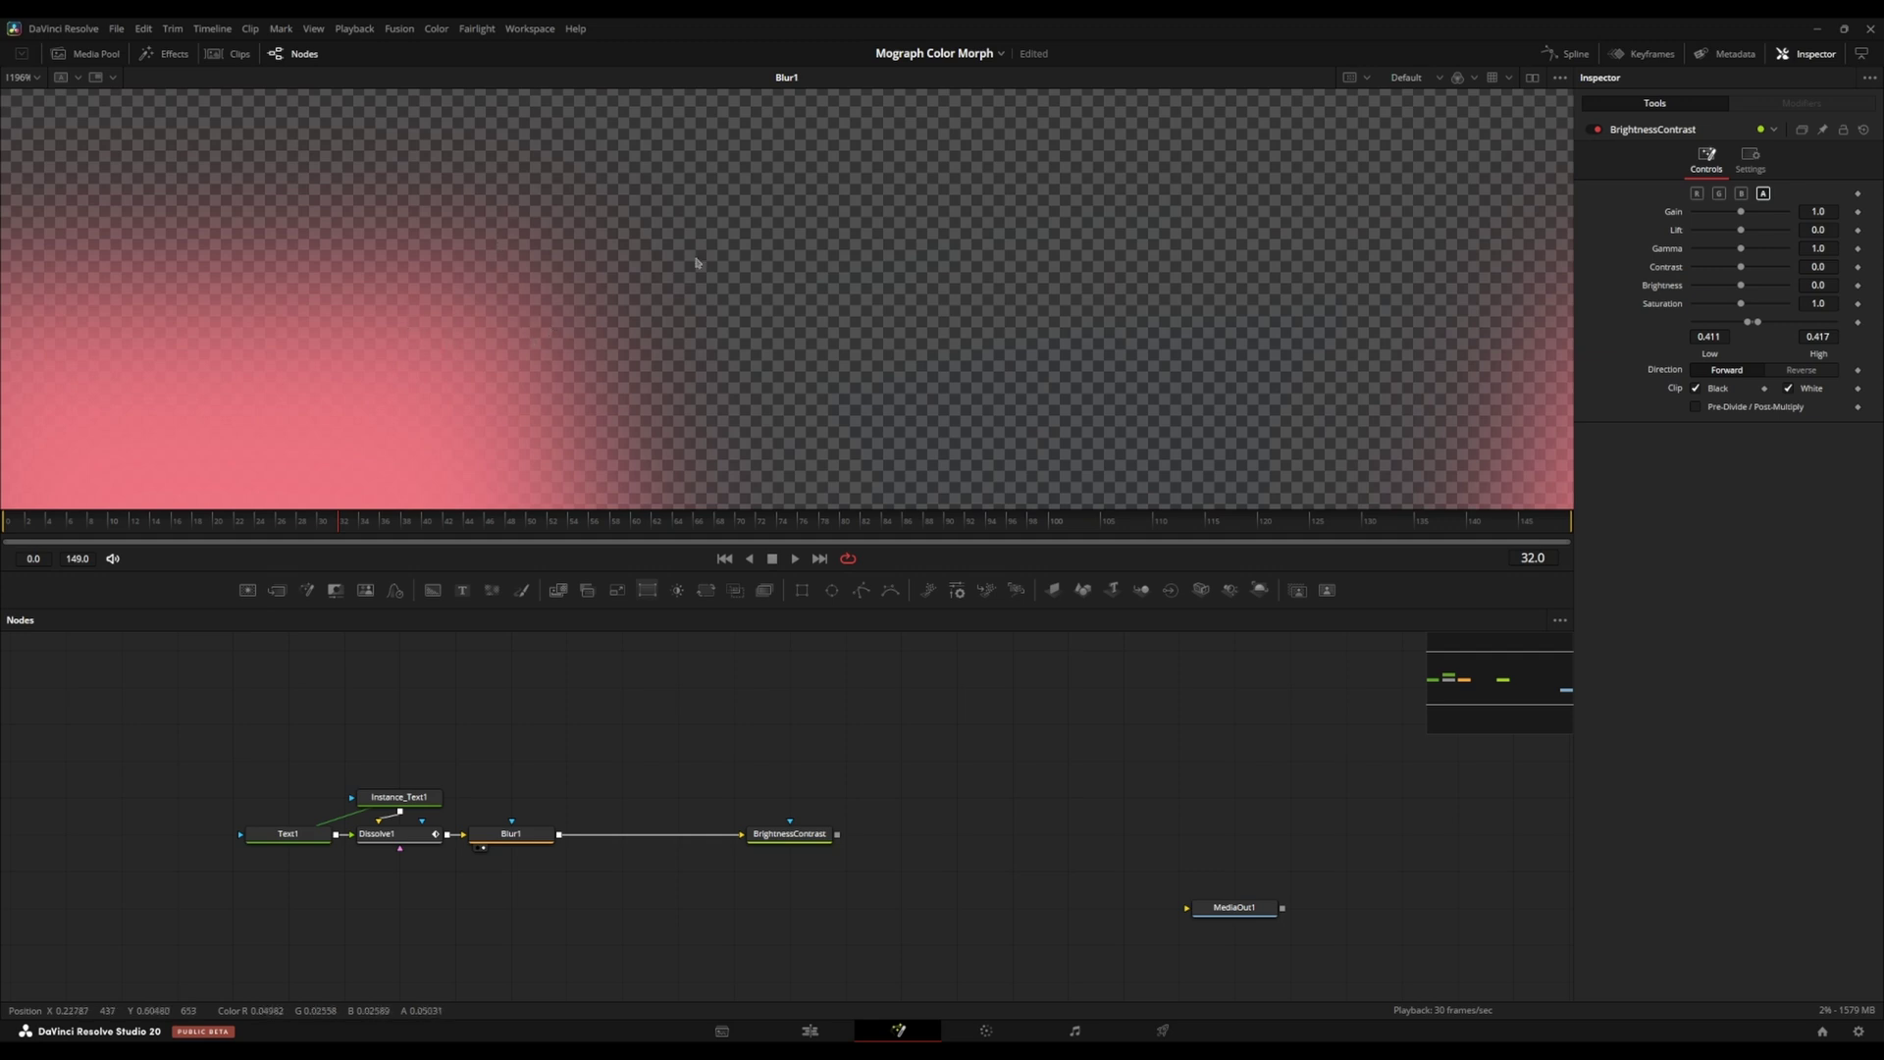
scroll(500, 309, "down", 2)
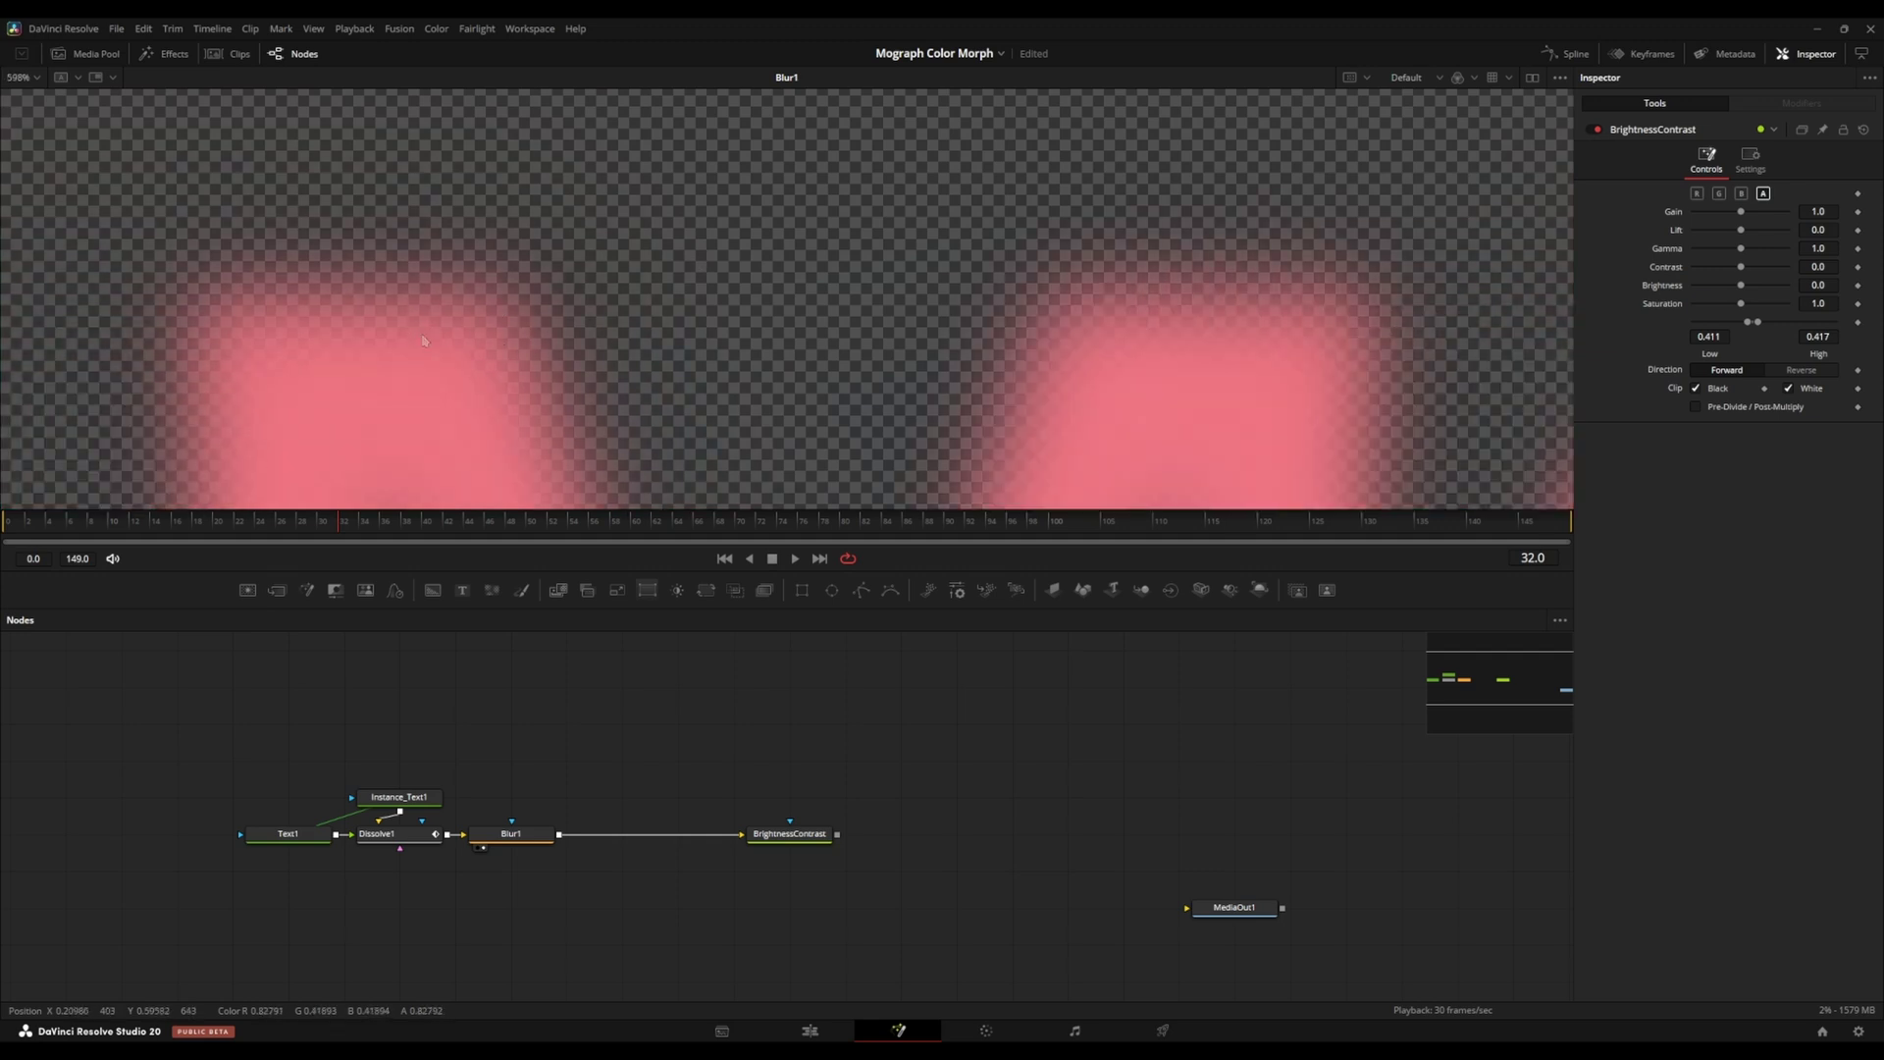
Select Blur1, check its blur size, and examine the softened edges inside the letter M.
left_click(510, 833)
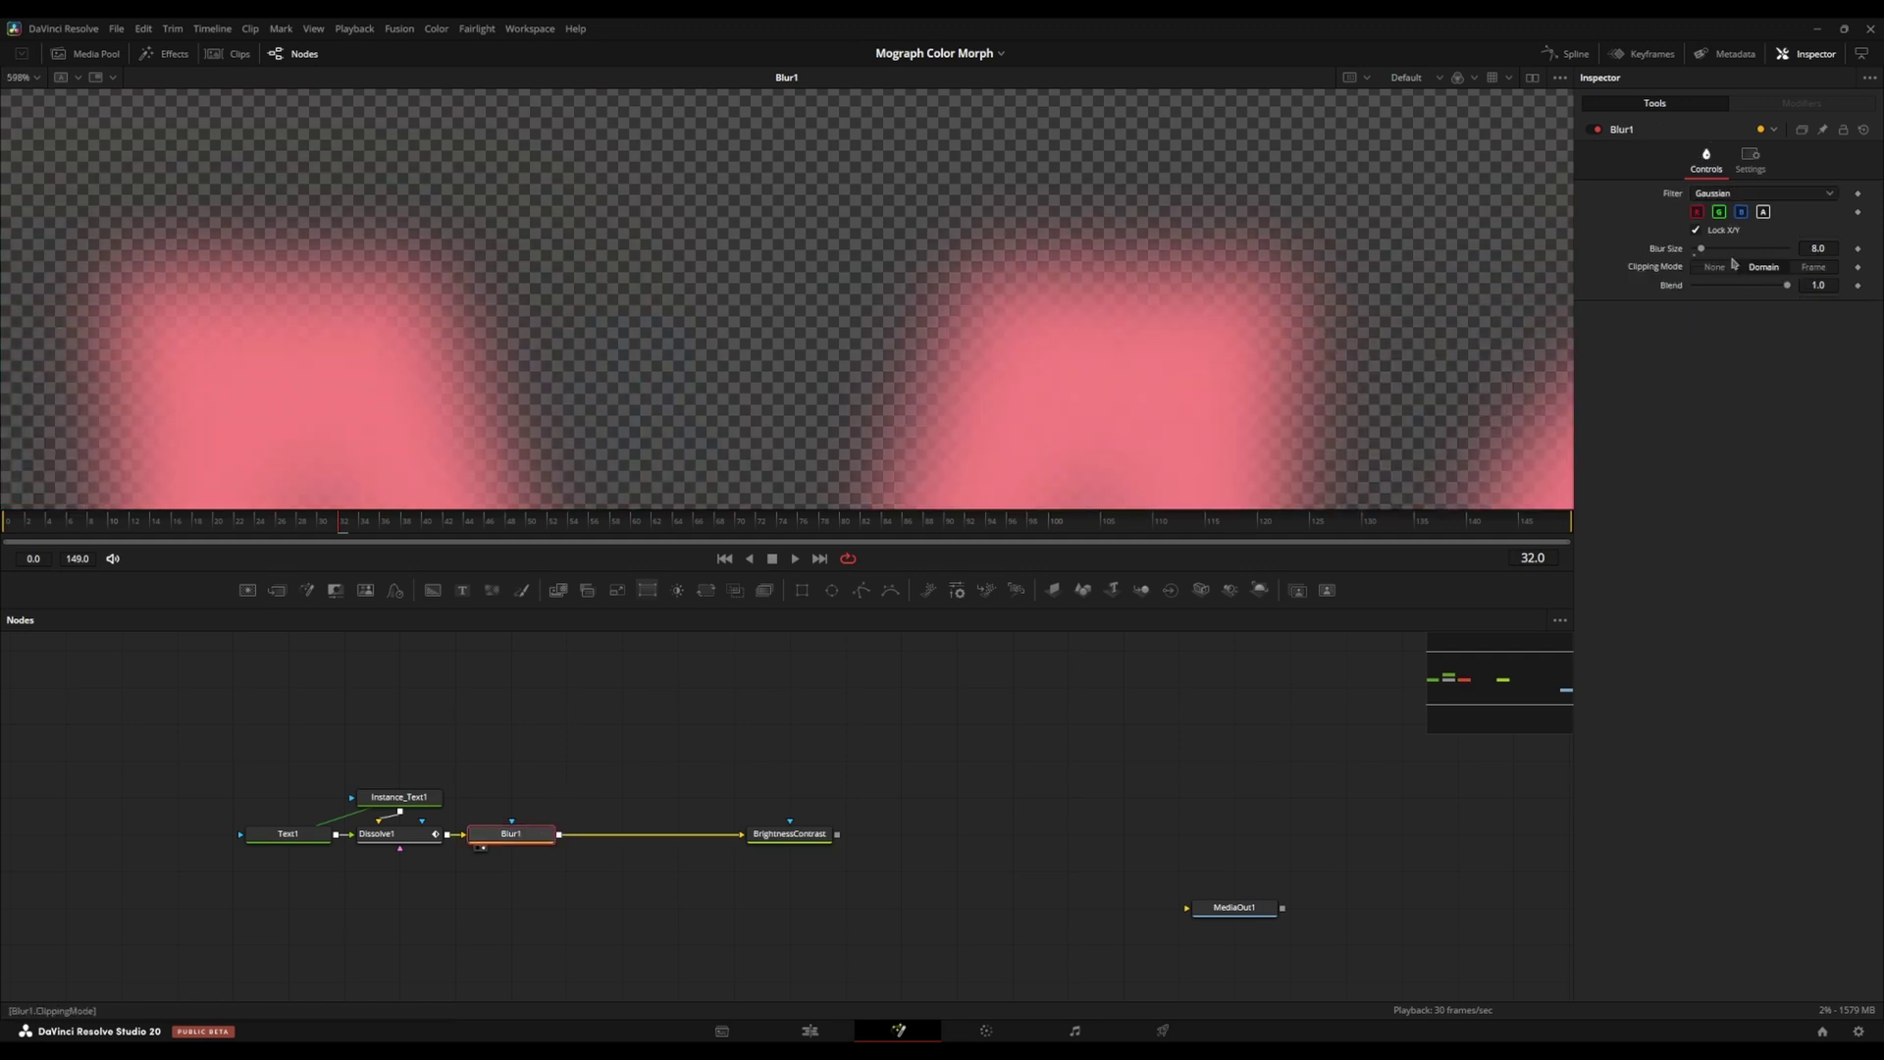
left_click_drag(1709, 253, 1701, 251)
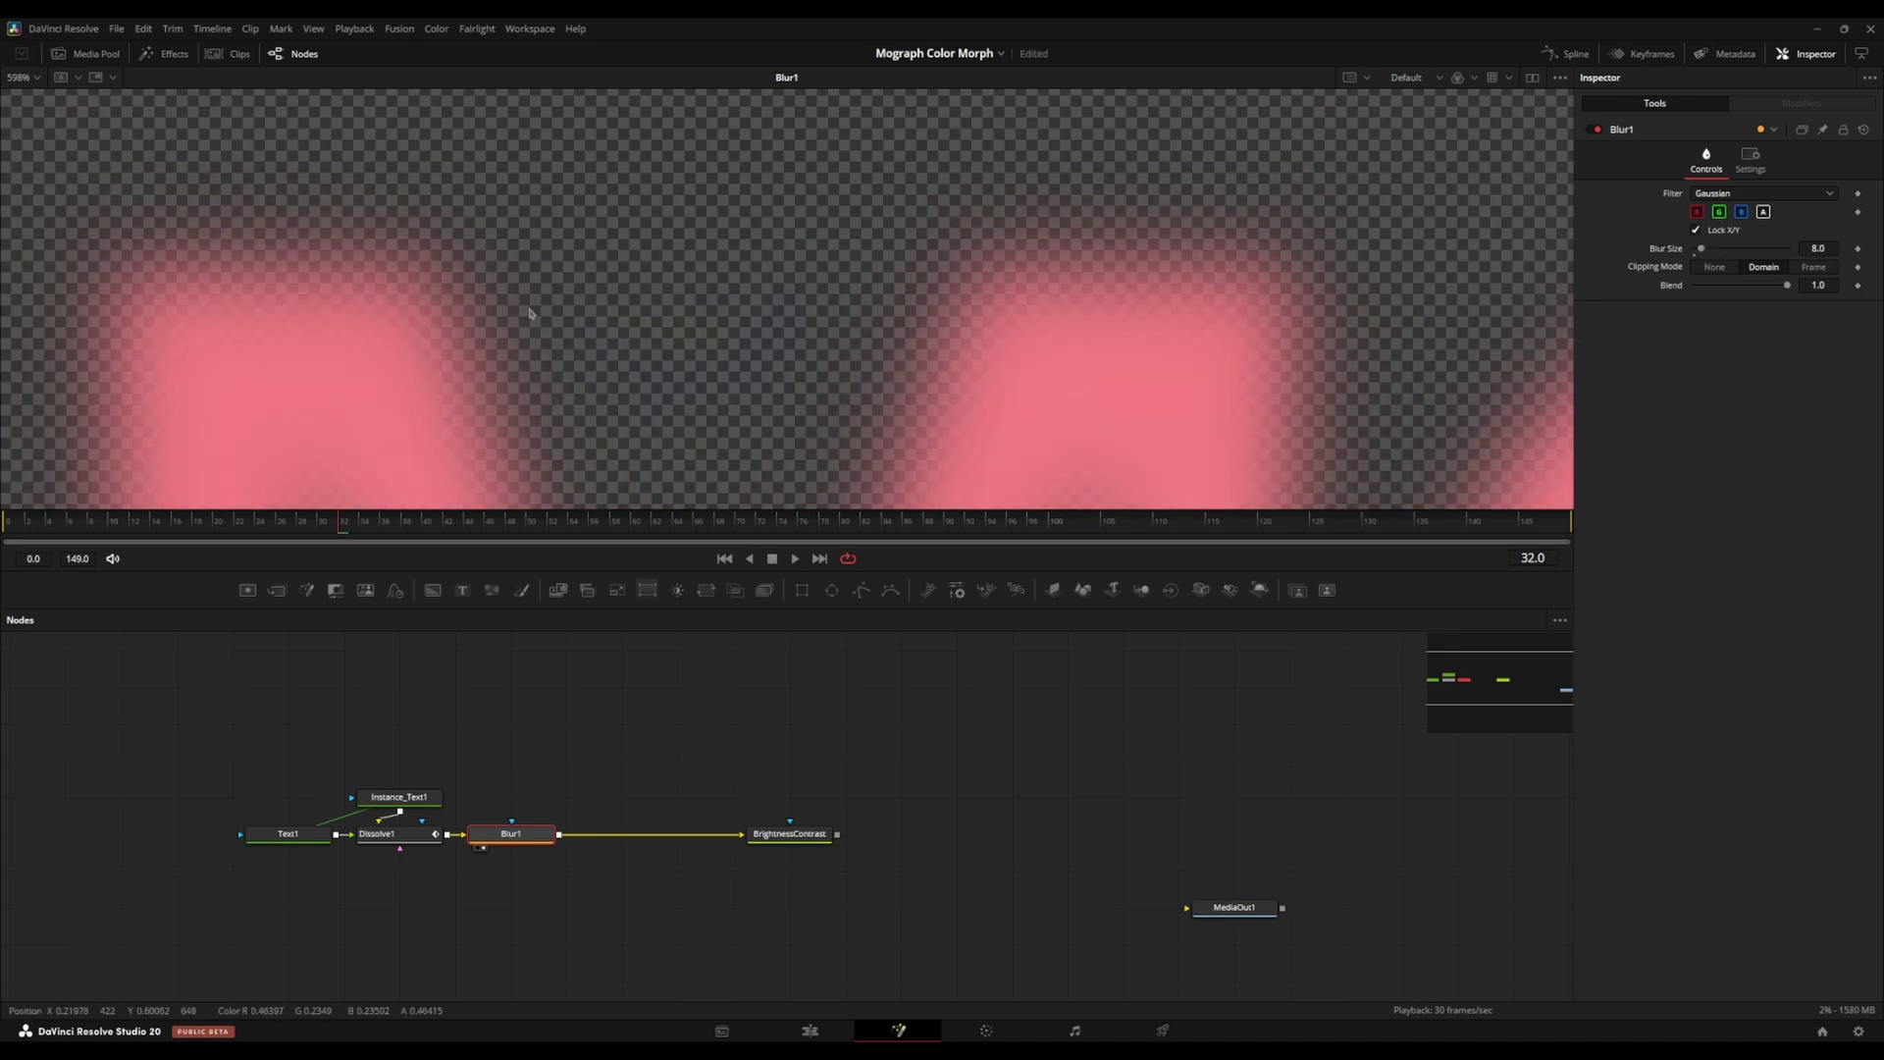
key("ctrl+f")
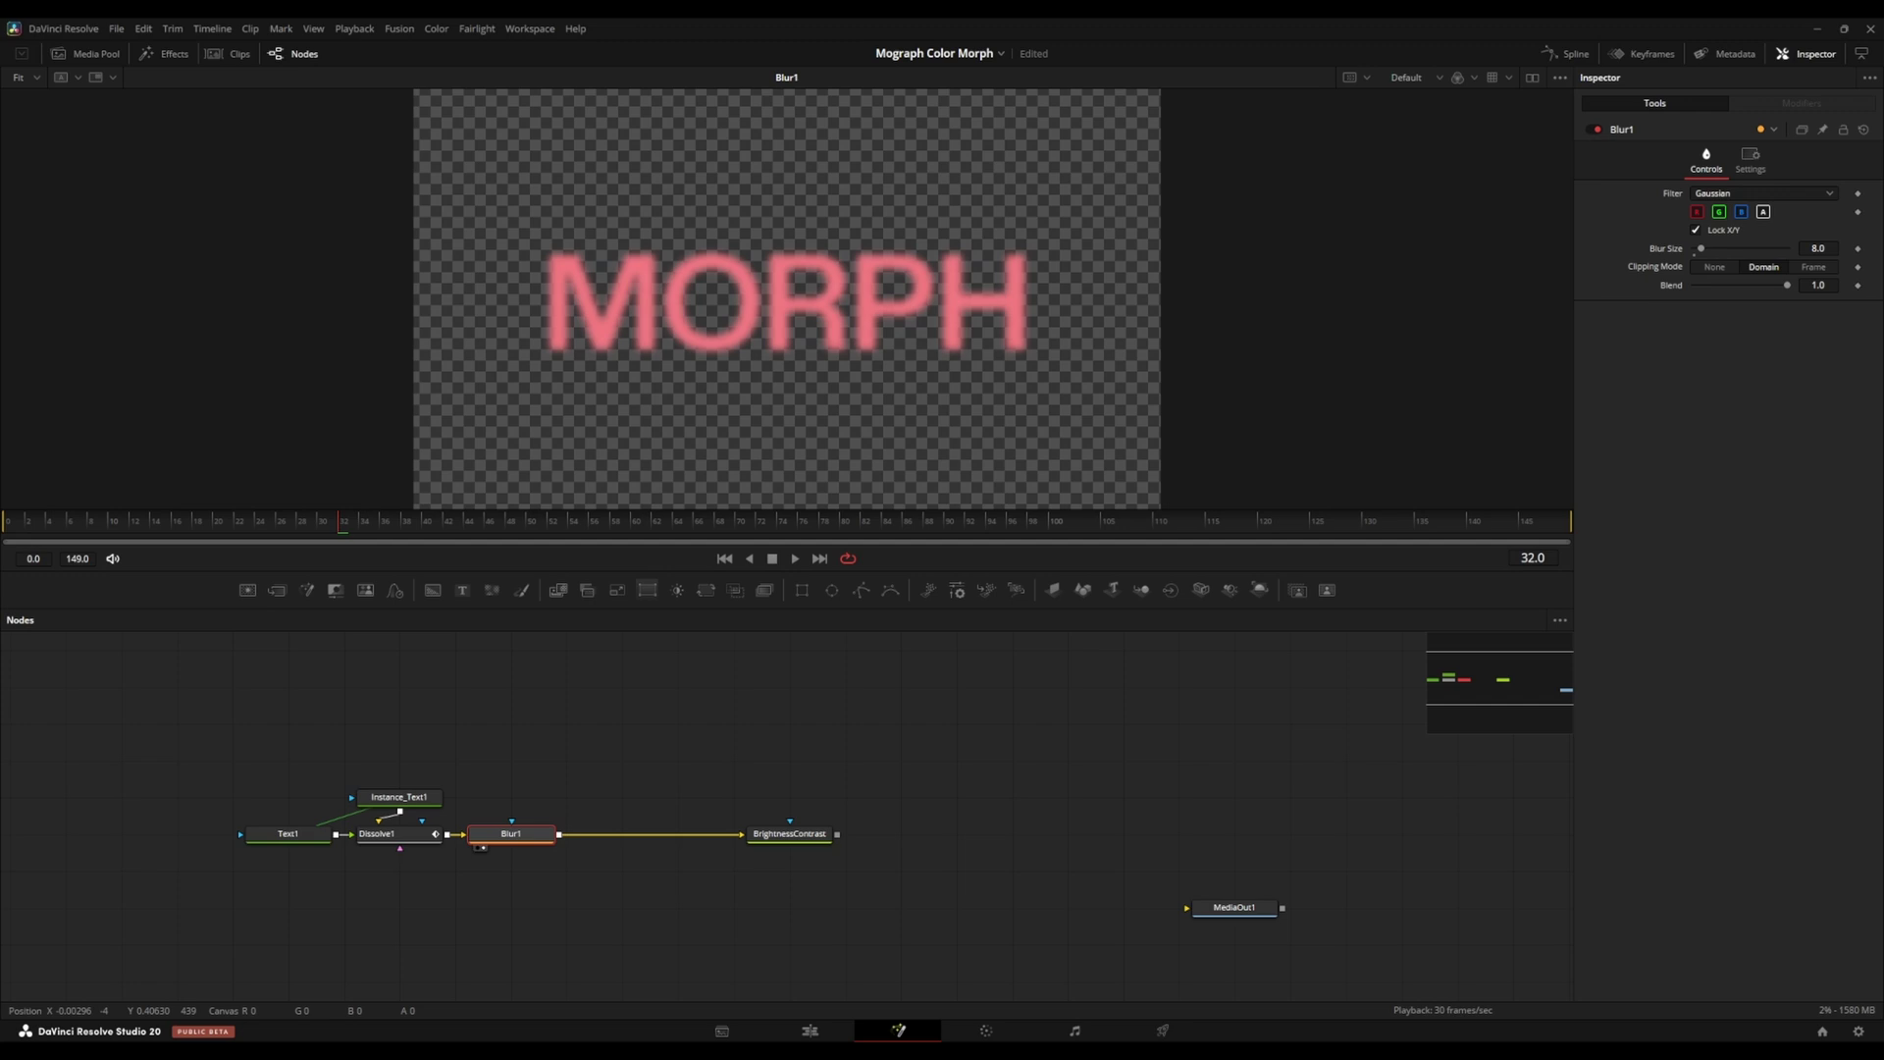
scroll(413, 338, "up", 10)
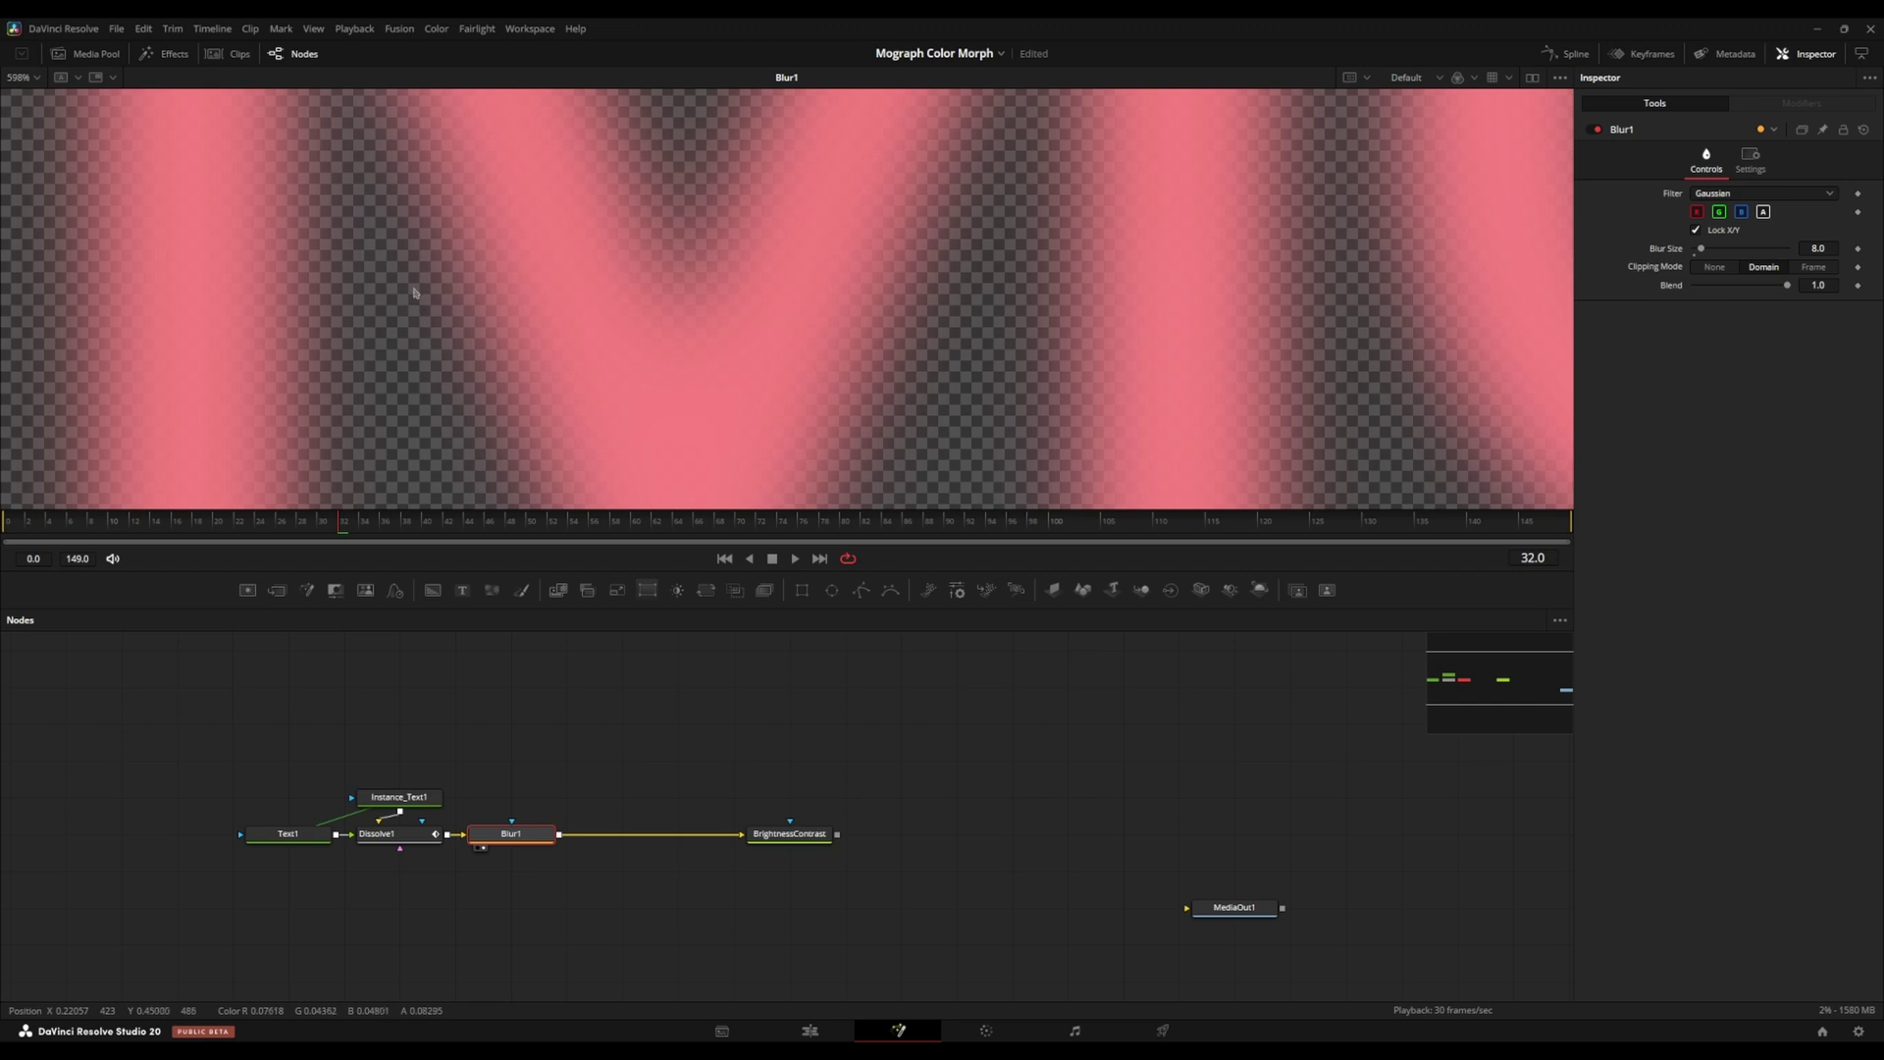
scroll(471, 287, "down", 1)
key("ctrl+f")
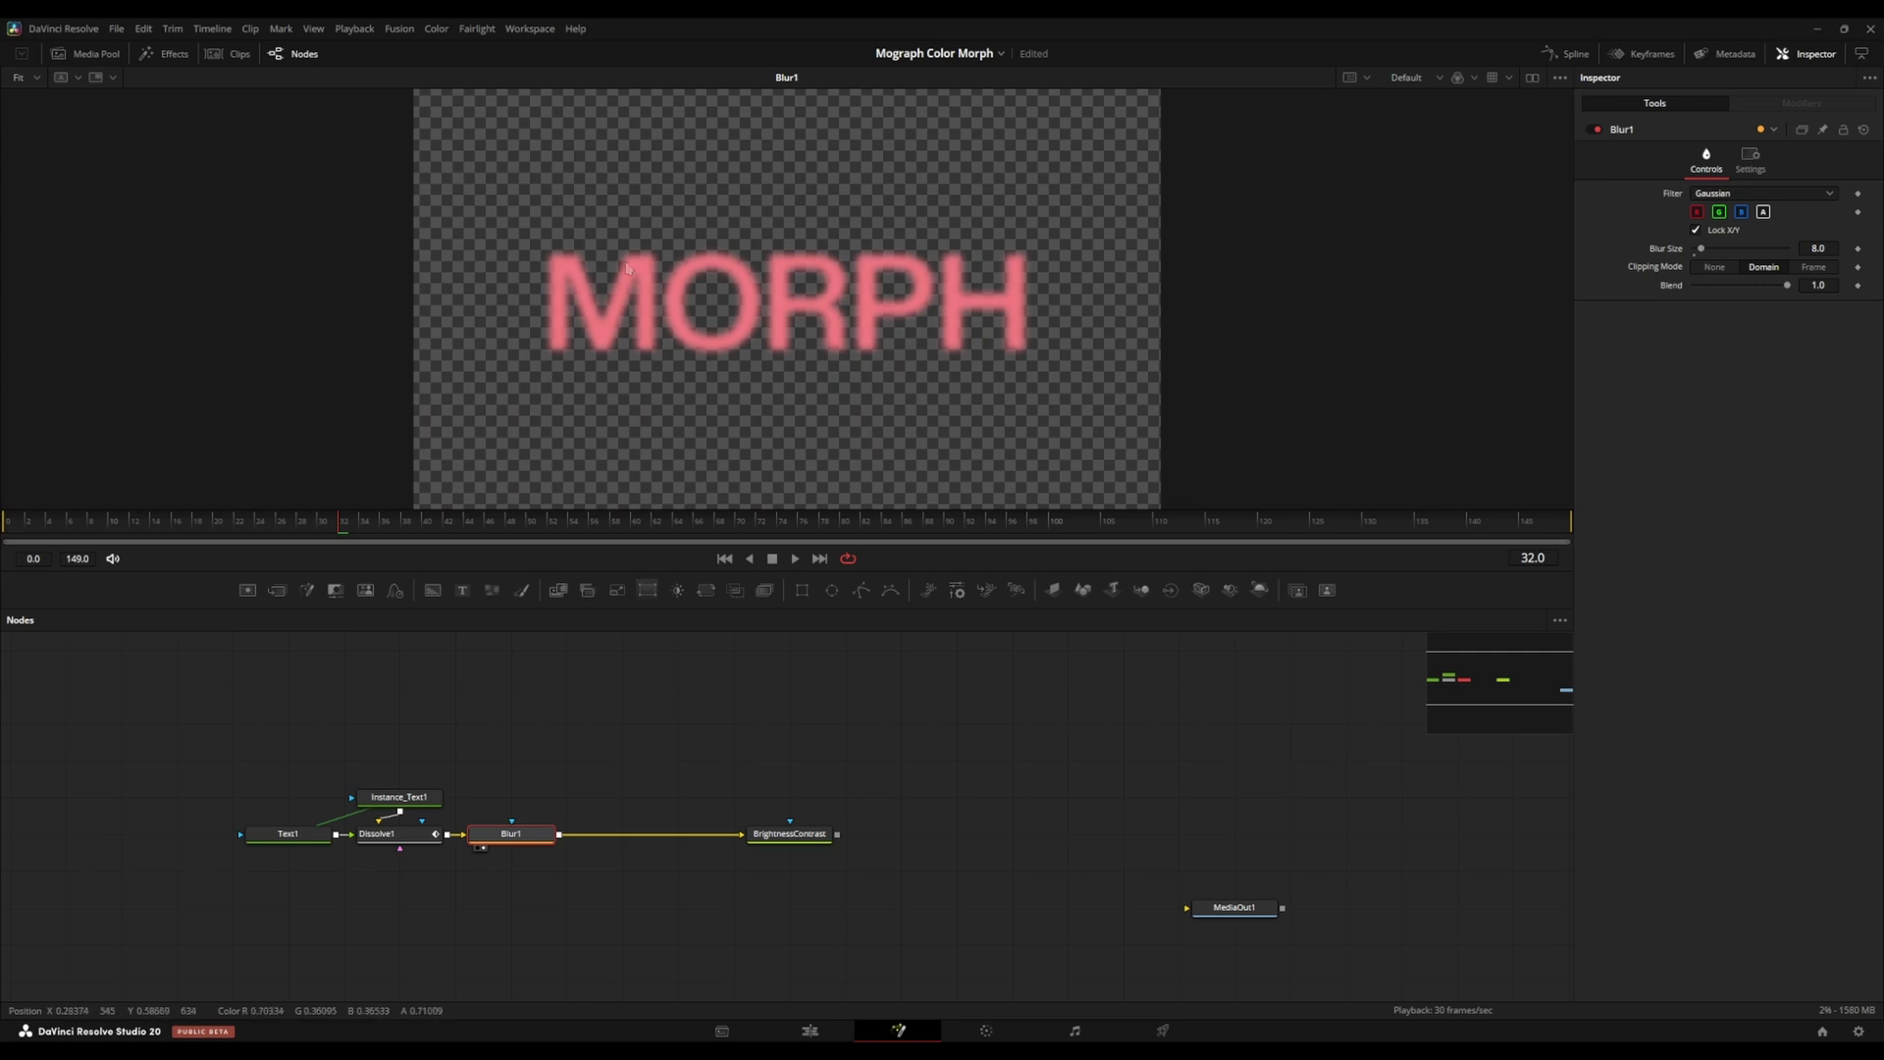
scroll(628, 267, "up", 3)
scroll(449, 301, "up", 6)
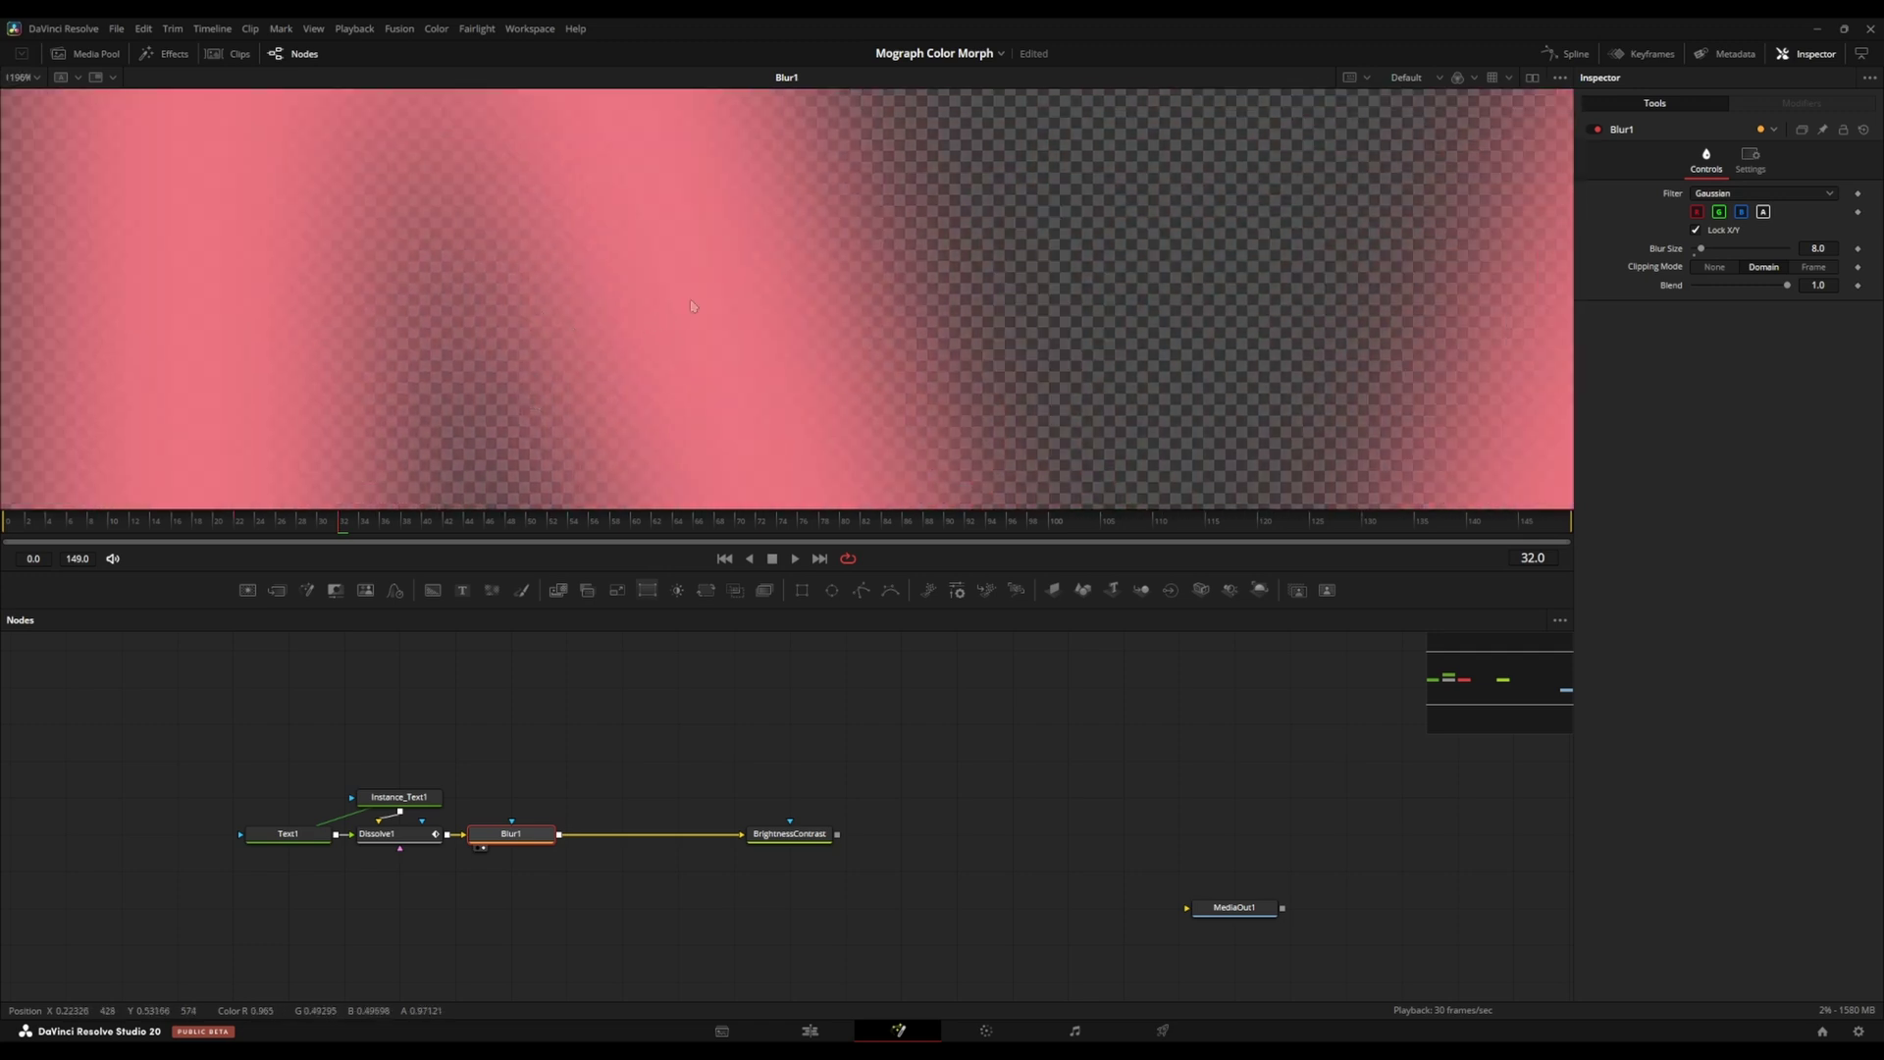
Compare the M's unblurred strokes at Dissolve1 with its soft strokes at Blur1.
left_click(366, 848)
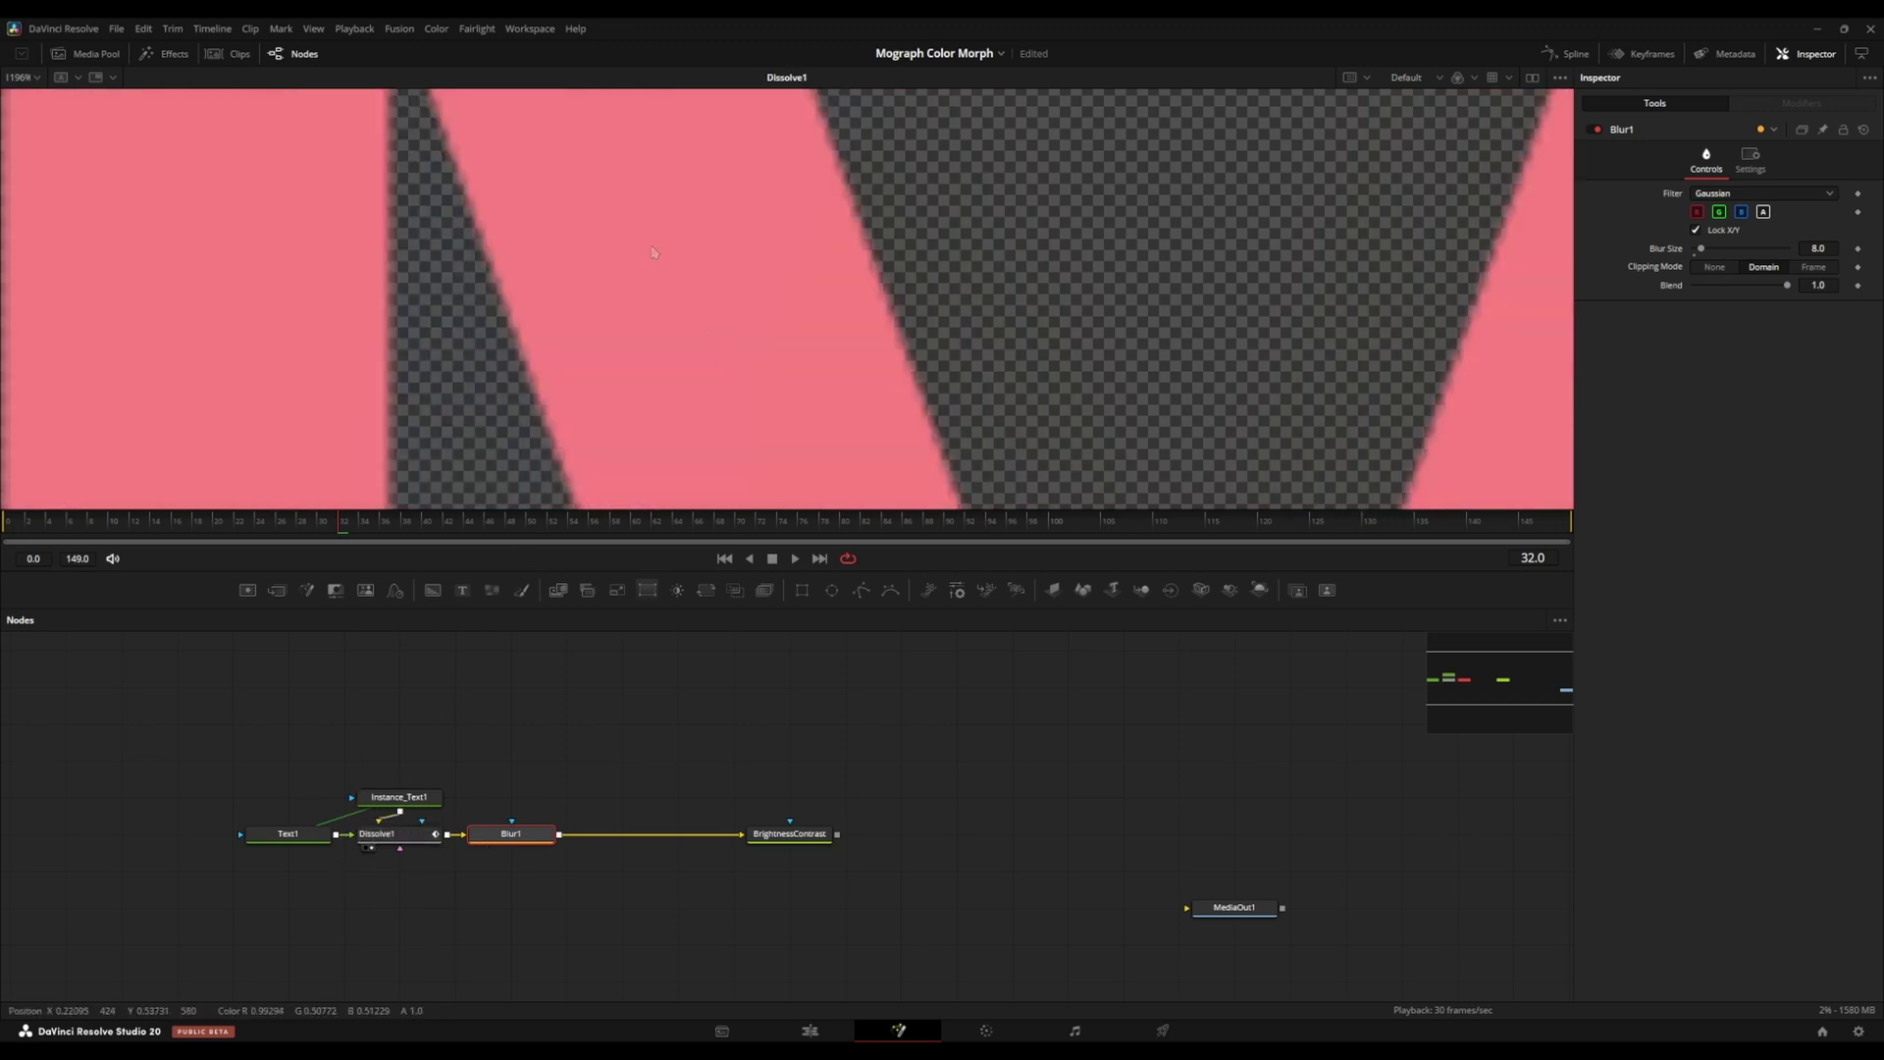
scroll(609, 322, "down", 10)
scroll(628, 322, "up", 5)
scroll(628, 322, "up", 2)
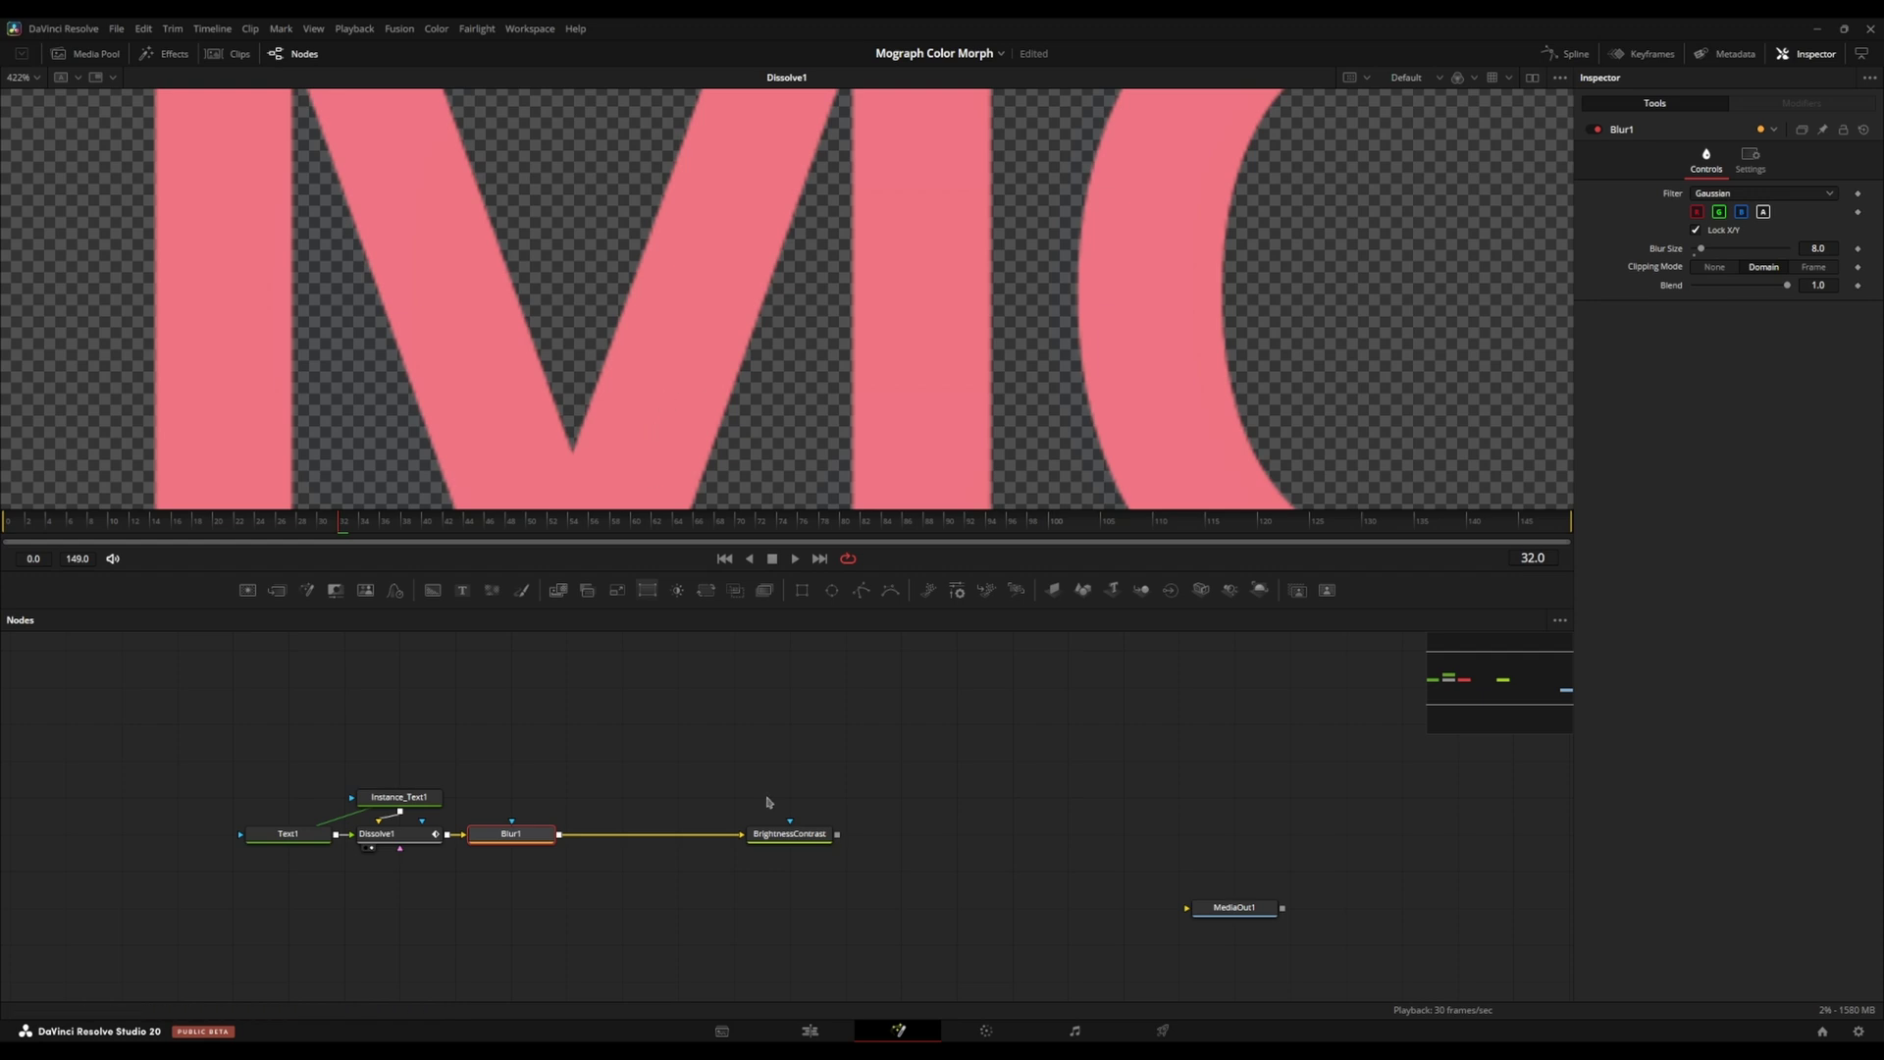
key("1")
scroll(698, 341, "up", 3)
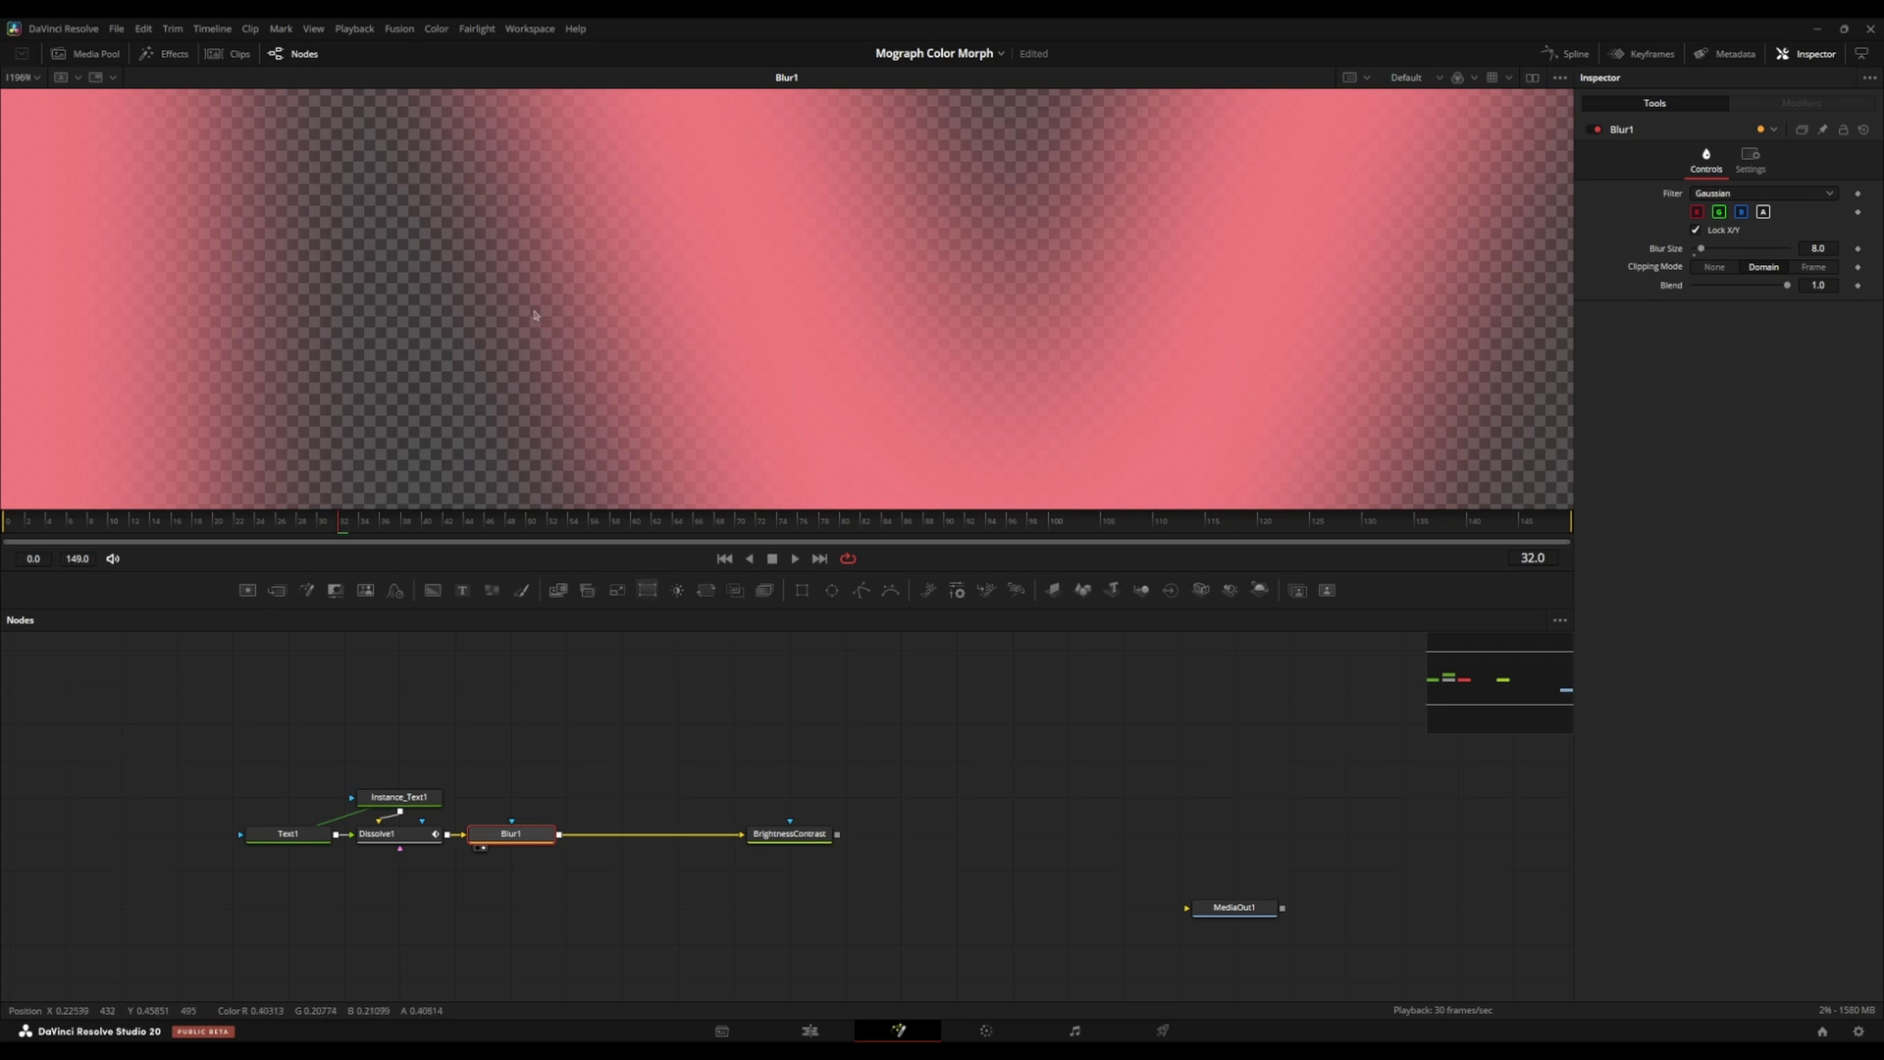
Compare the MORPH title's outline at Blur1 and at the Brightness/Contrast node, examining the glow around the letters.
key("ctrl+f")
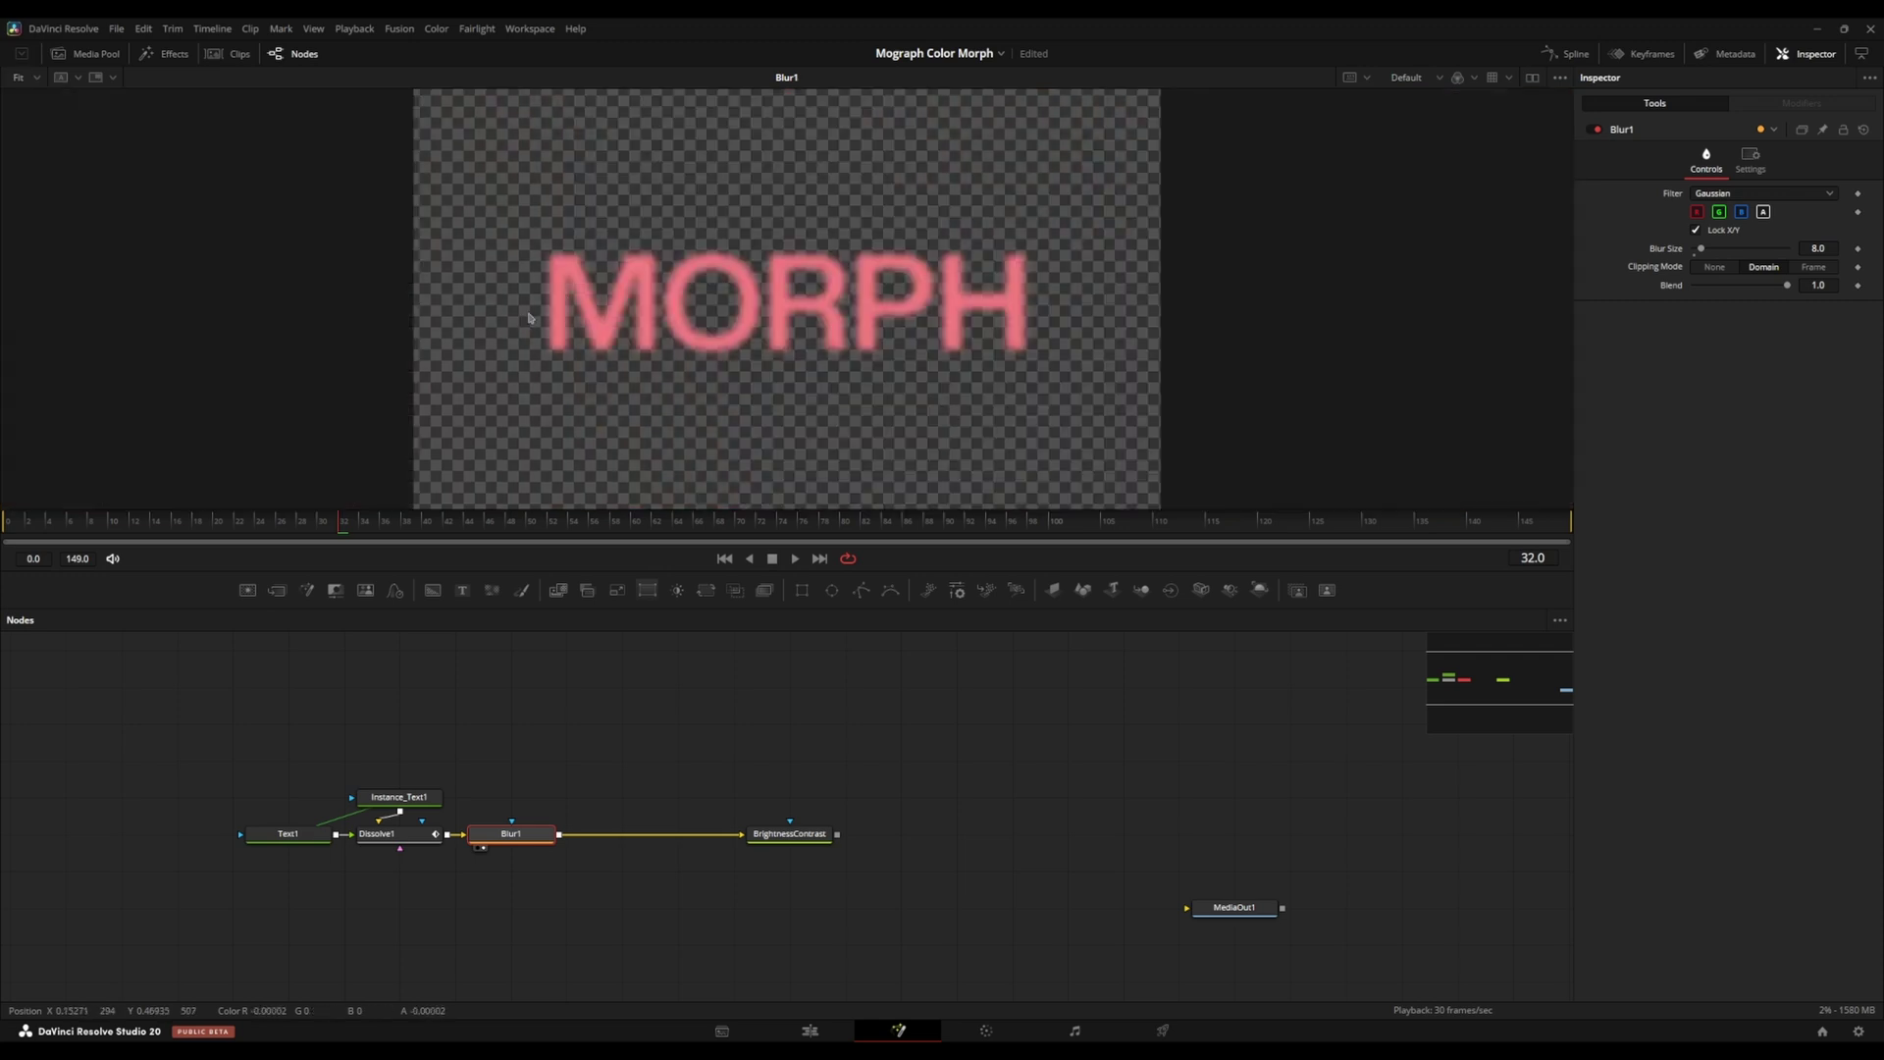
left_click_drag(567, 323, 571, 292)
scroll(570, 291, "up", 8)
key("ctrl+f")
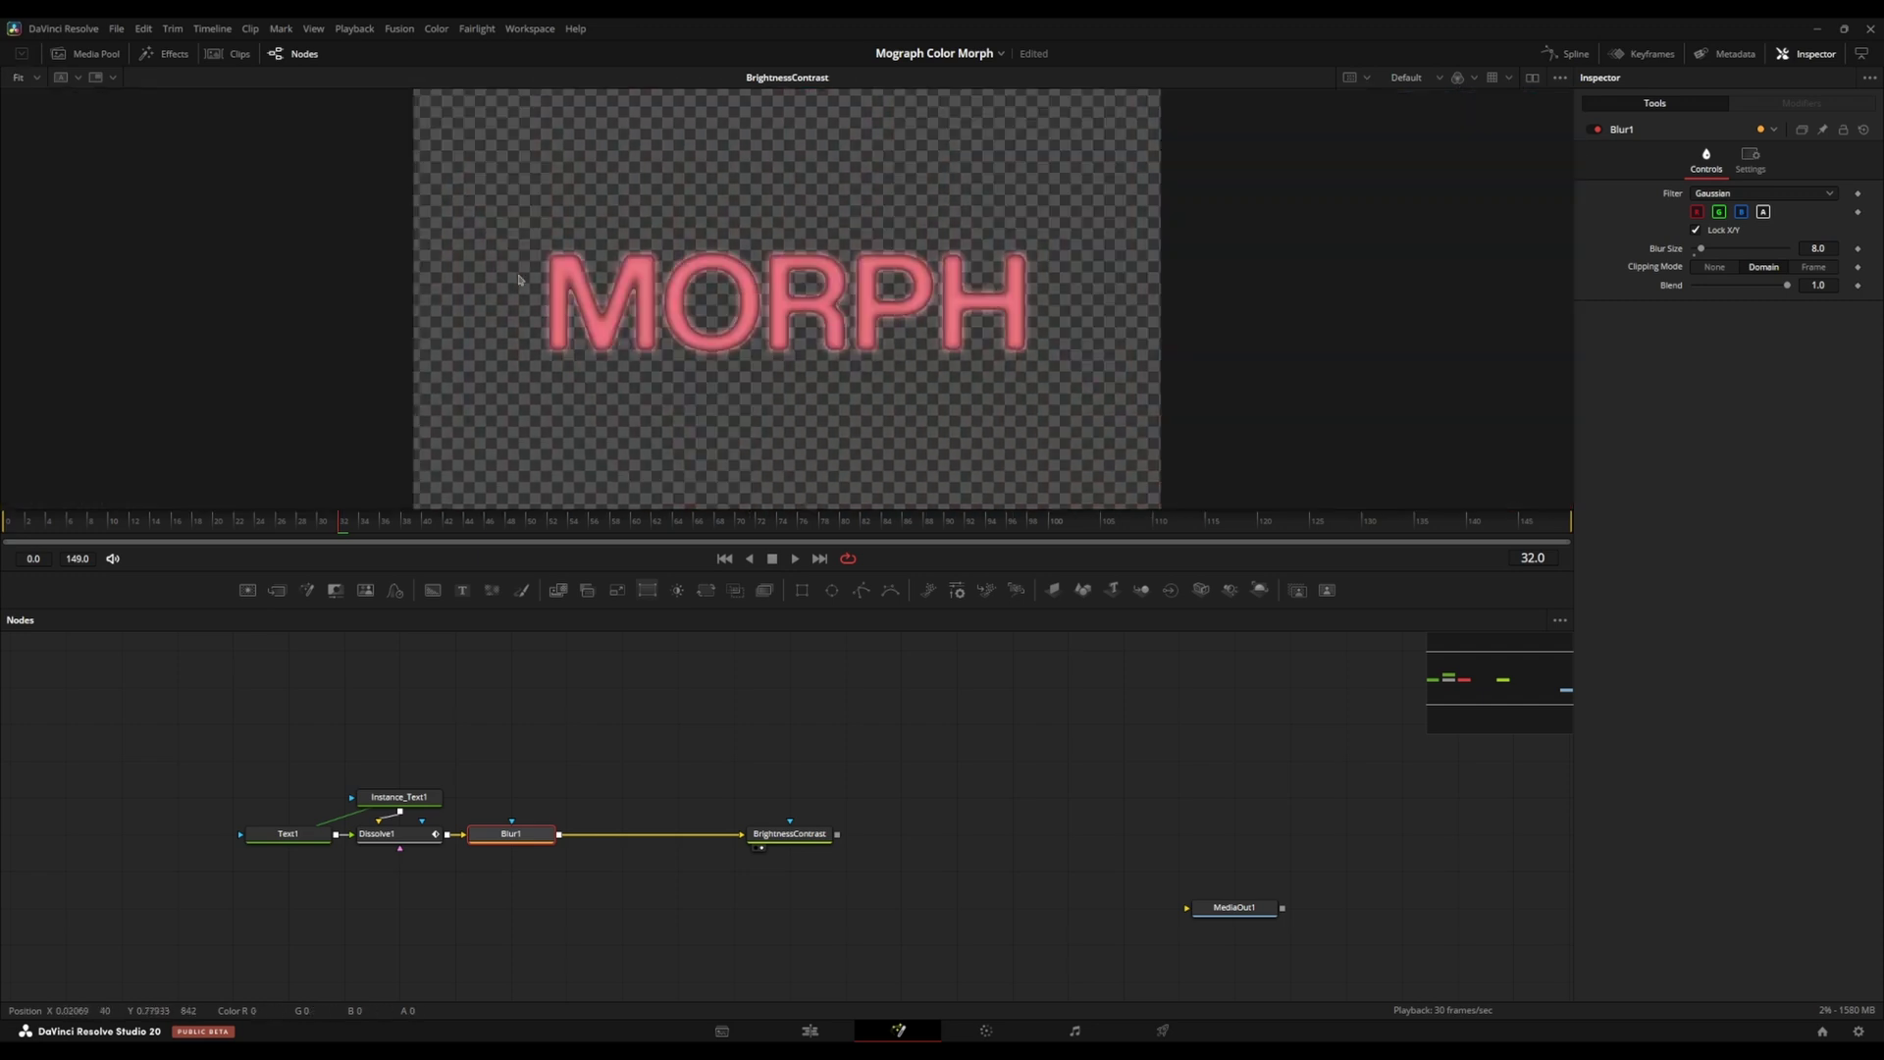
key("1")
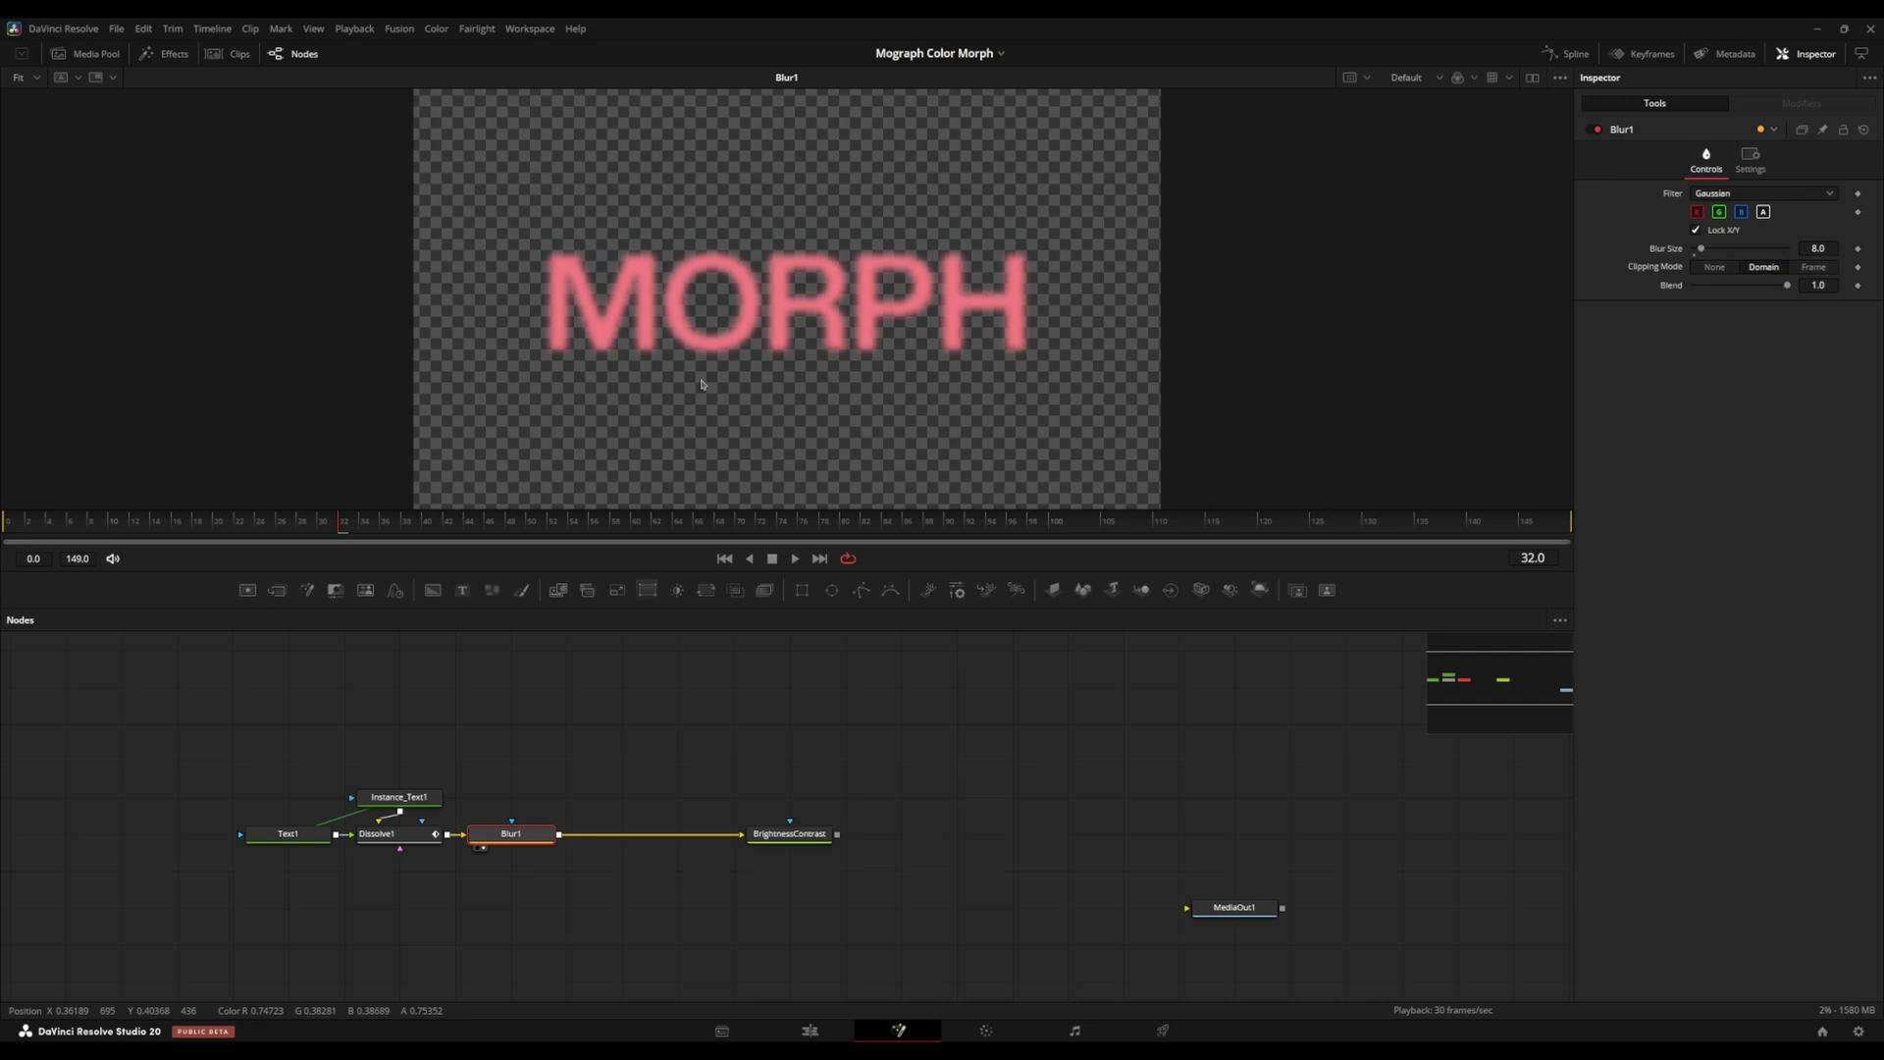
left_click(760, 847)
scroll(648, 435, "up", 4)
left_click_drag(593, 348, 664, 500)
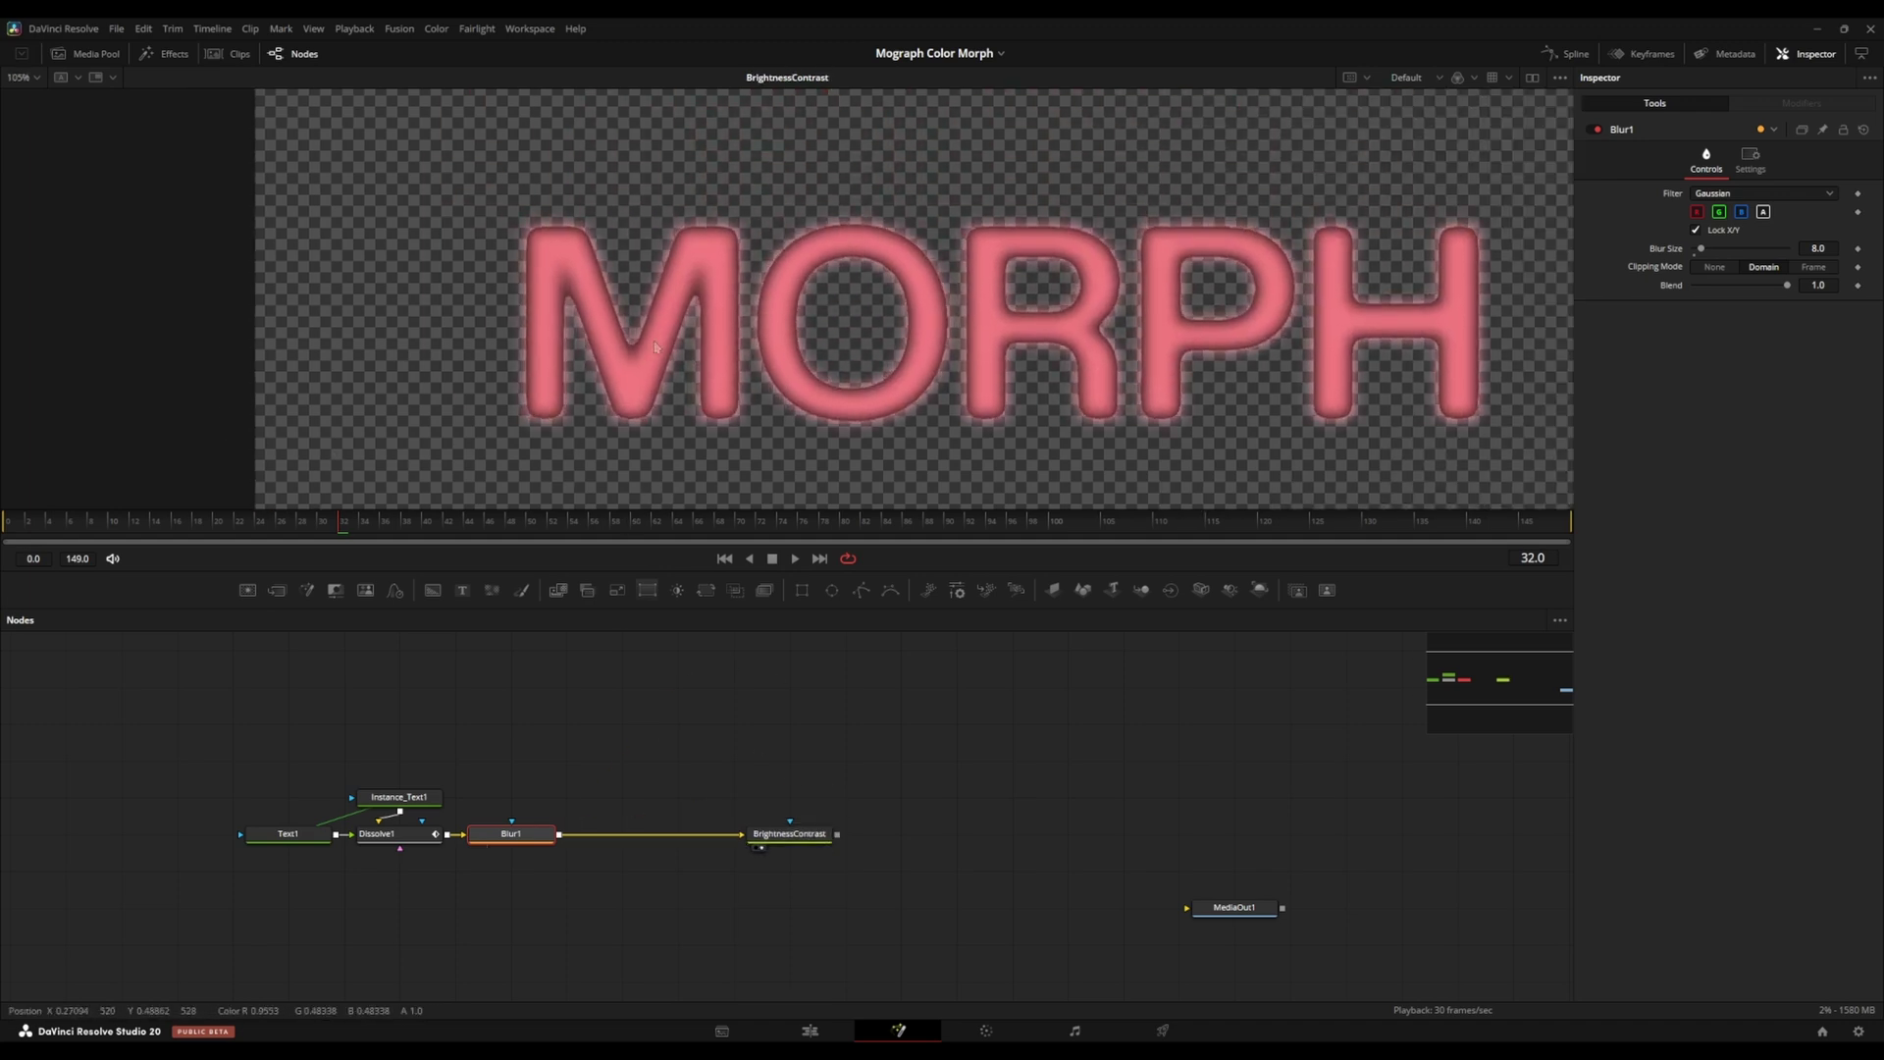
left_click_drag(591, 276, 569, 301)
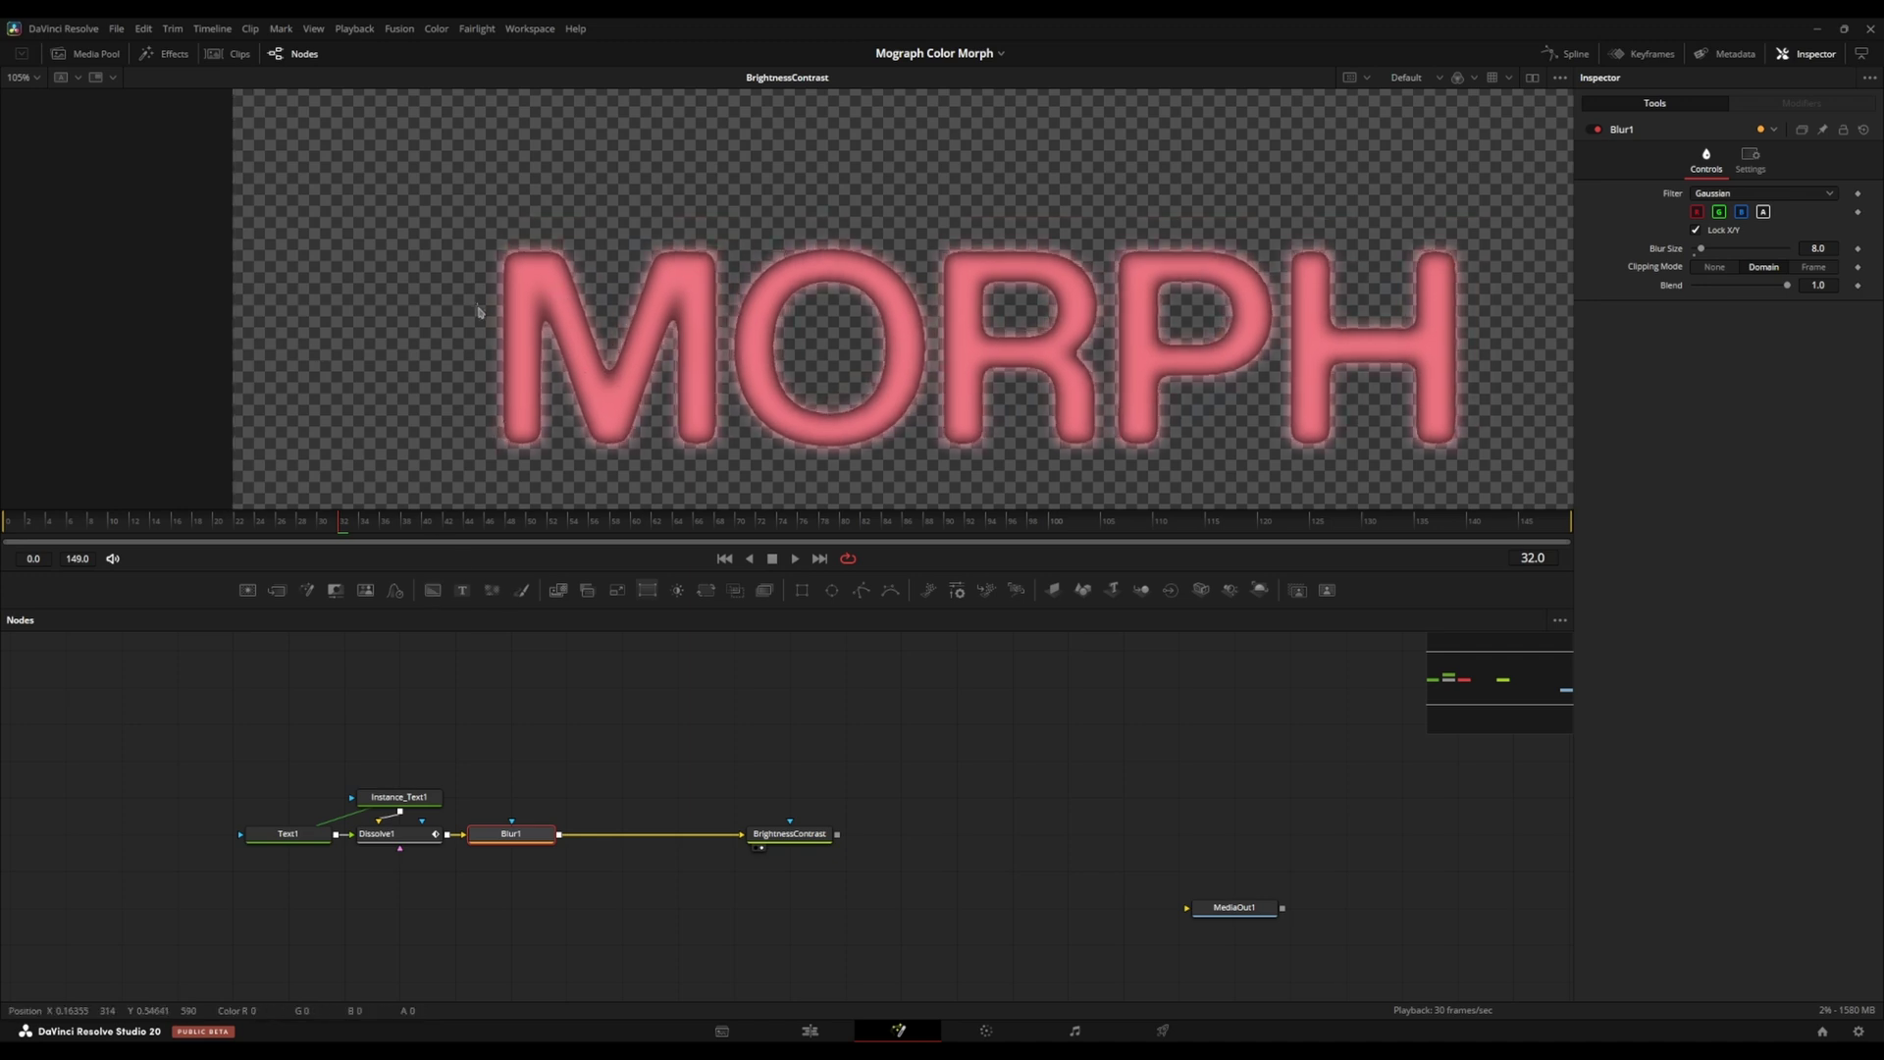
left_click_drag(483, 300, 423, 291)
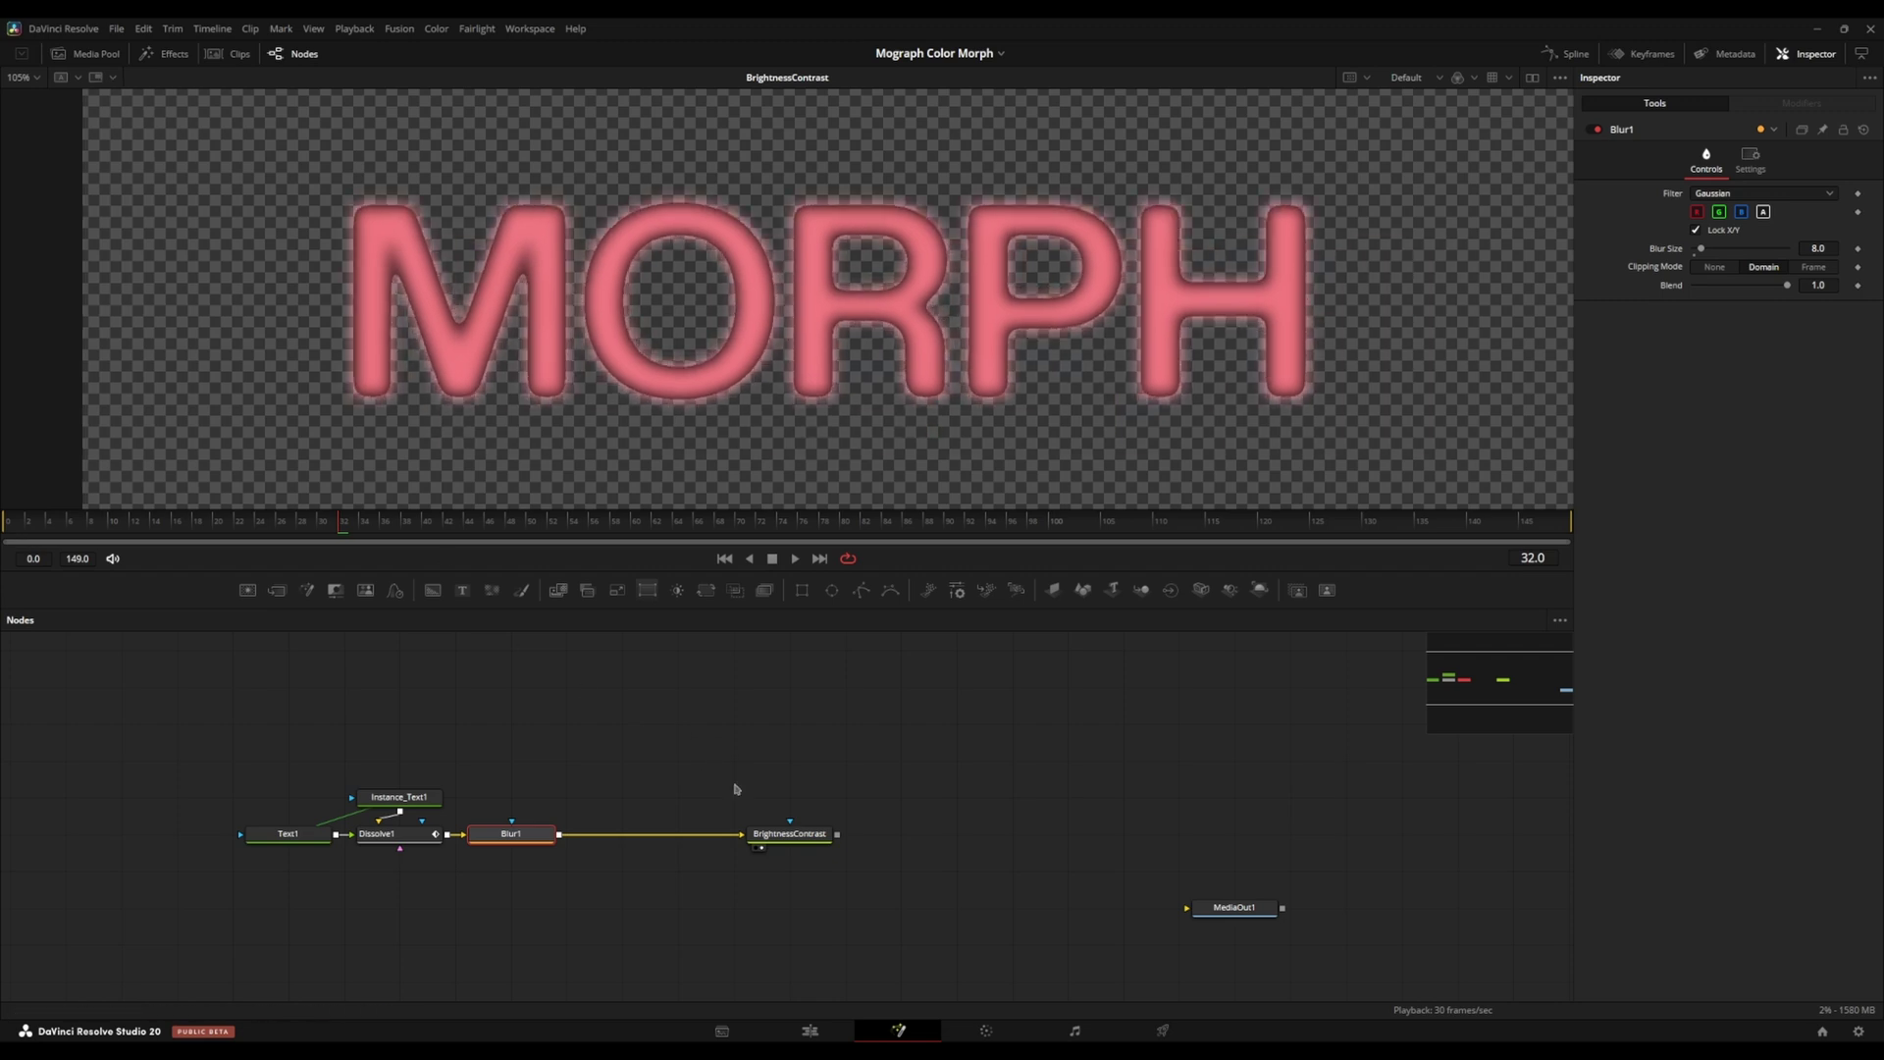
Spread out the node chain by moving the Brightness/Contrast node and Blur1 farther from Dissolve1.
left_click_drag(785, 837, 841, 839)
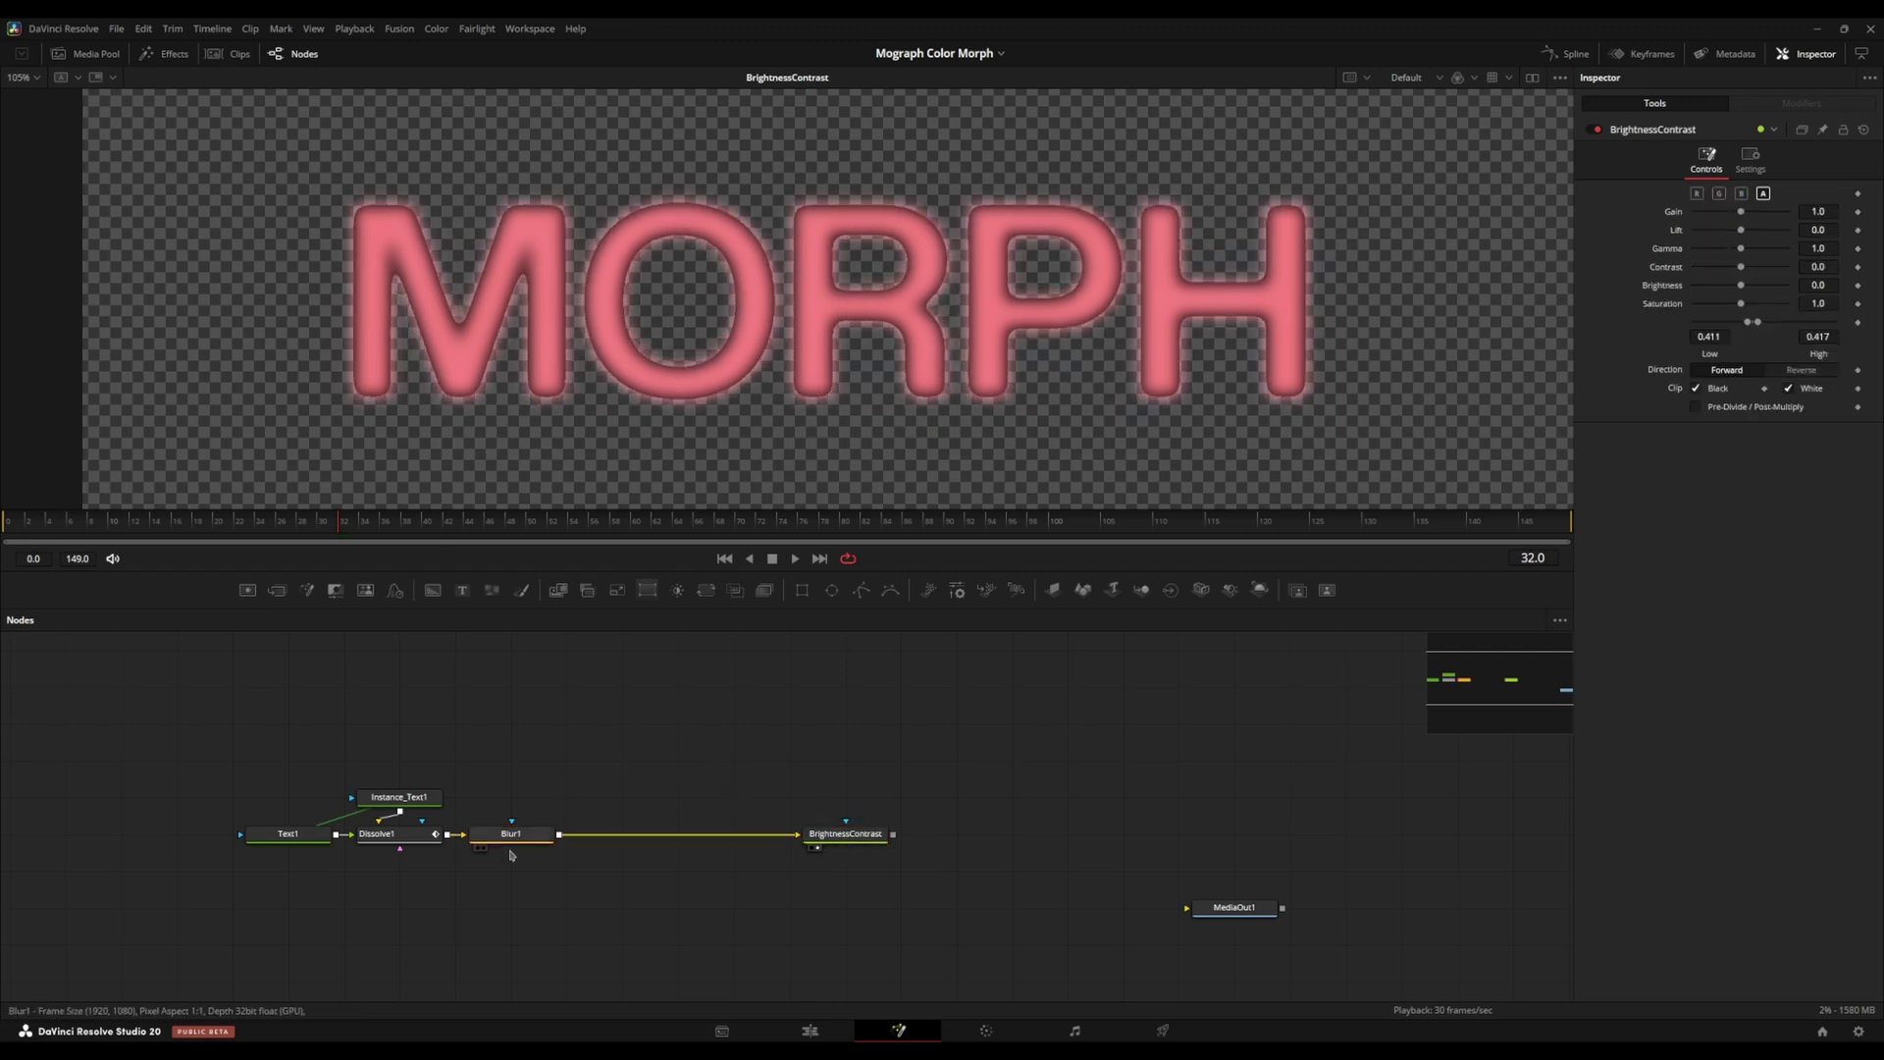
left_click_drag(515, 842, 570, 842)
left_click(573, 846)
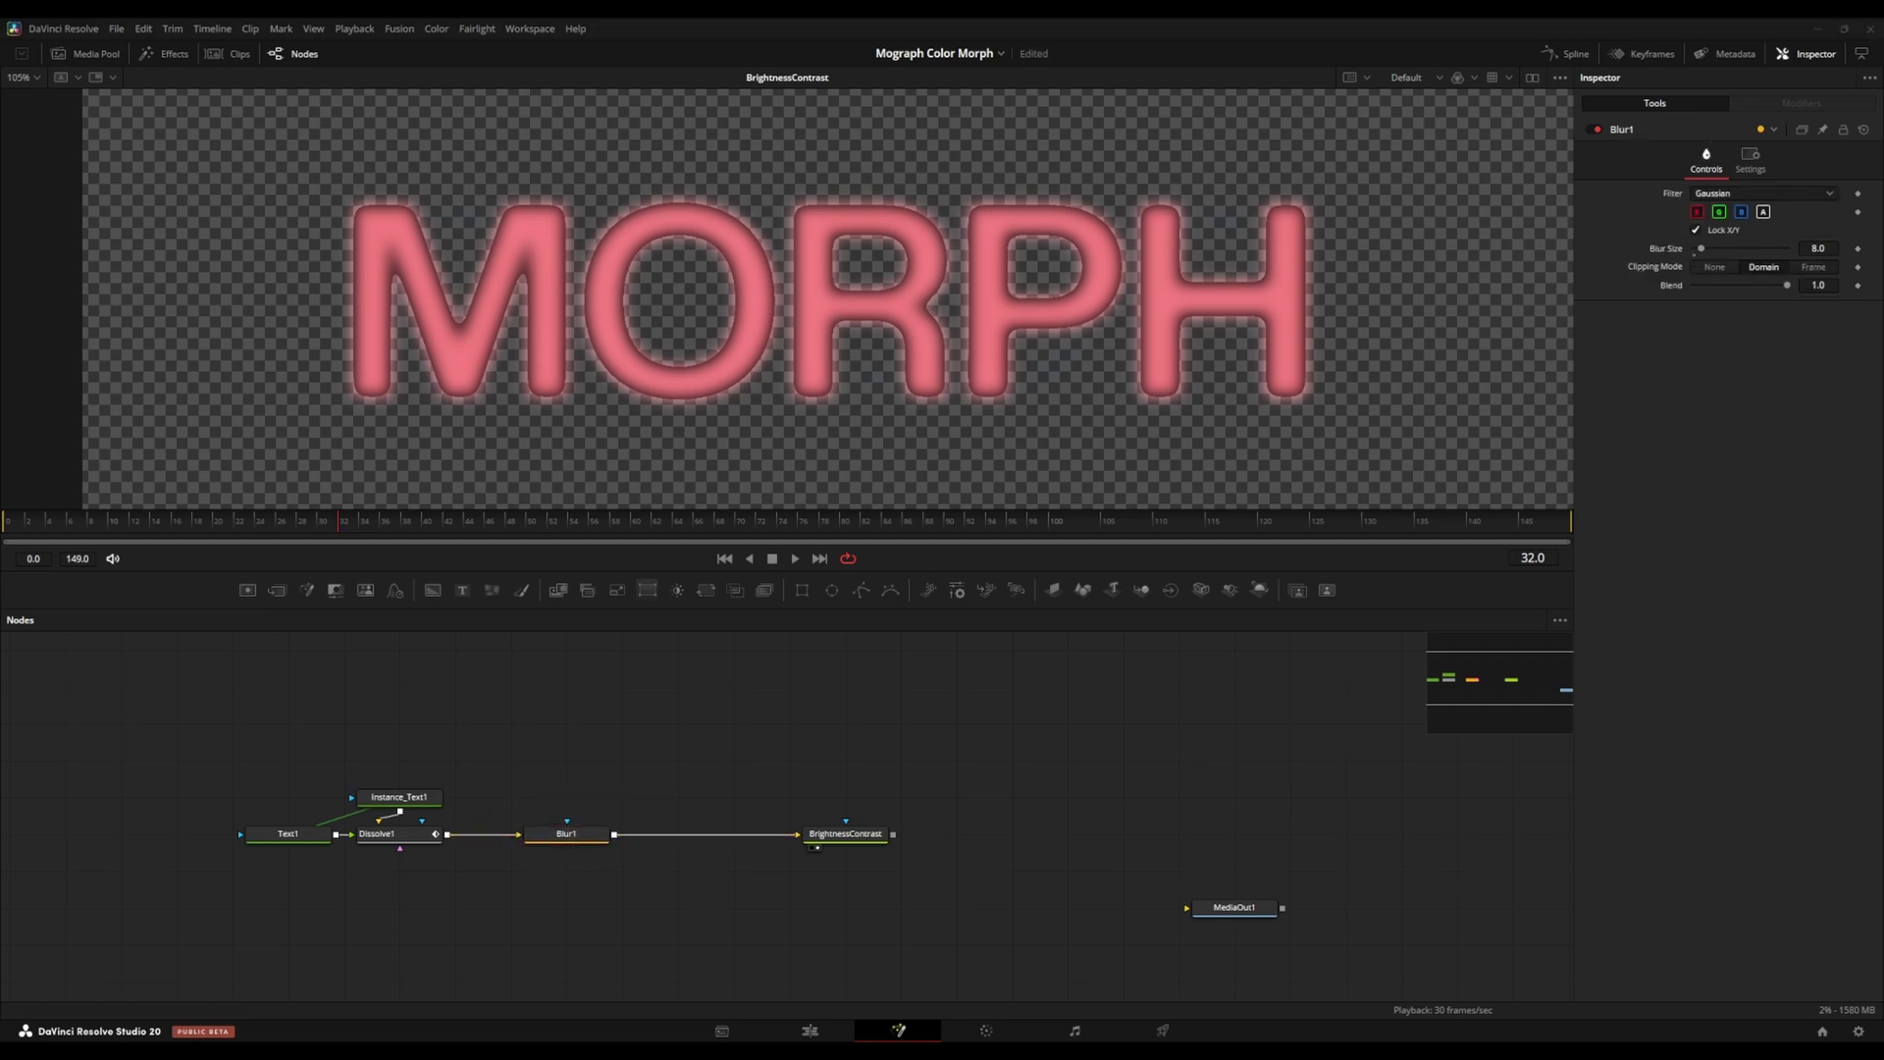
left_click_drag(474, 757, 408, 734)
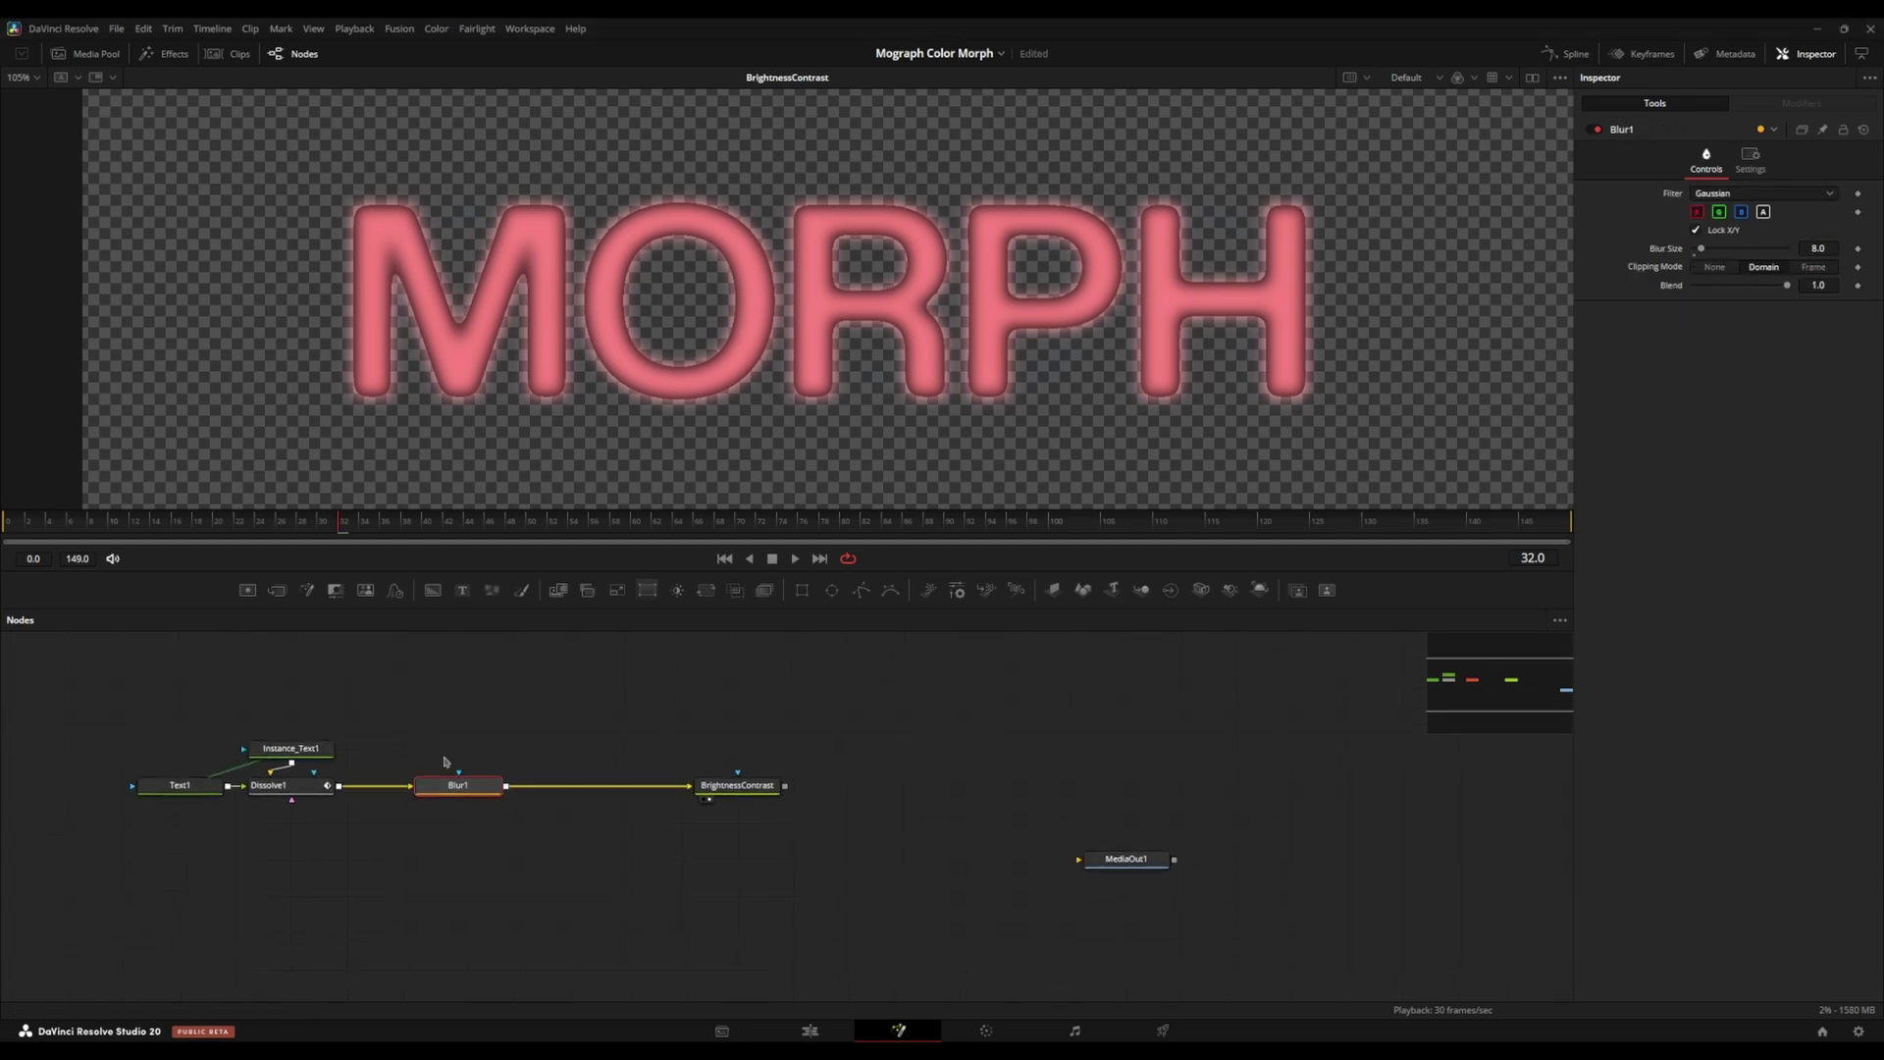
Add an Alpha Divide node and insert it between Blur1 and the Brightness/Contrast node.
left_click(510, 748)
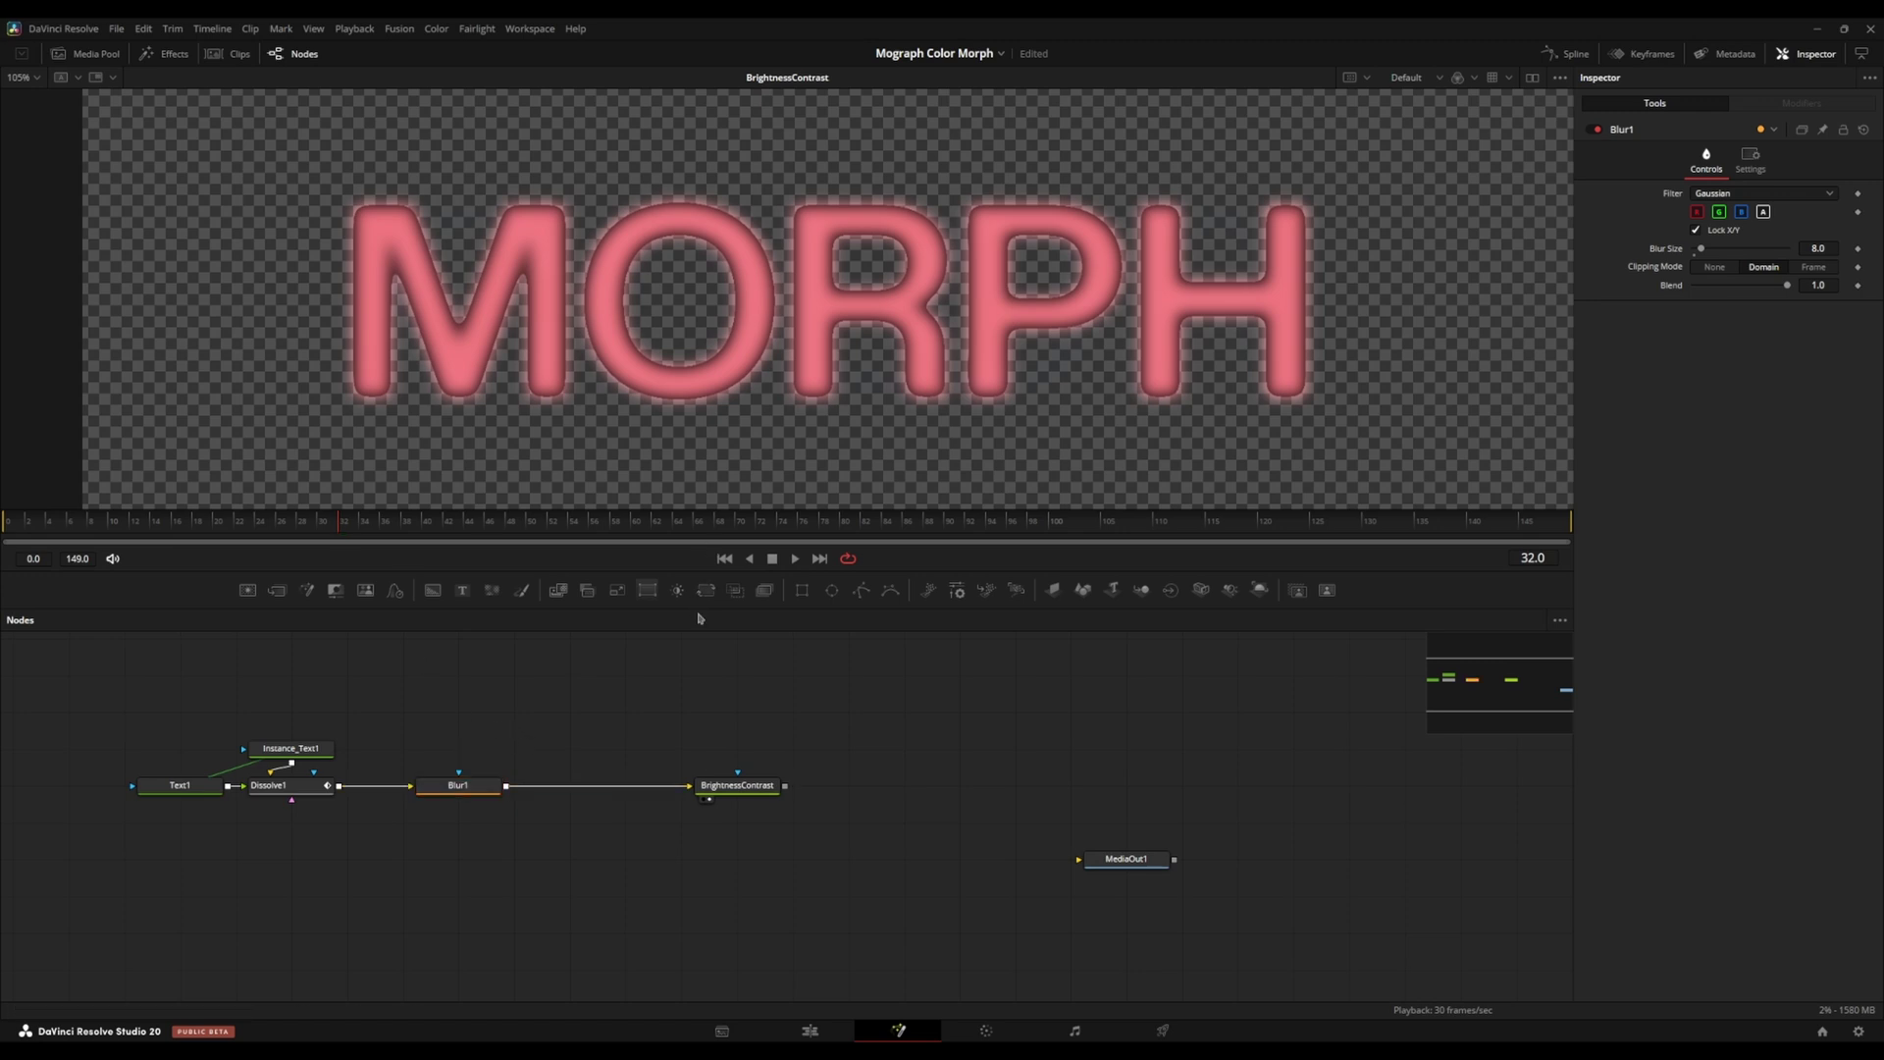
left_click_drag(706, 712, 822, 750)
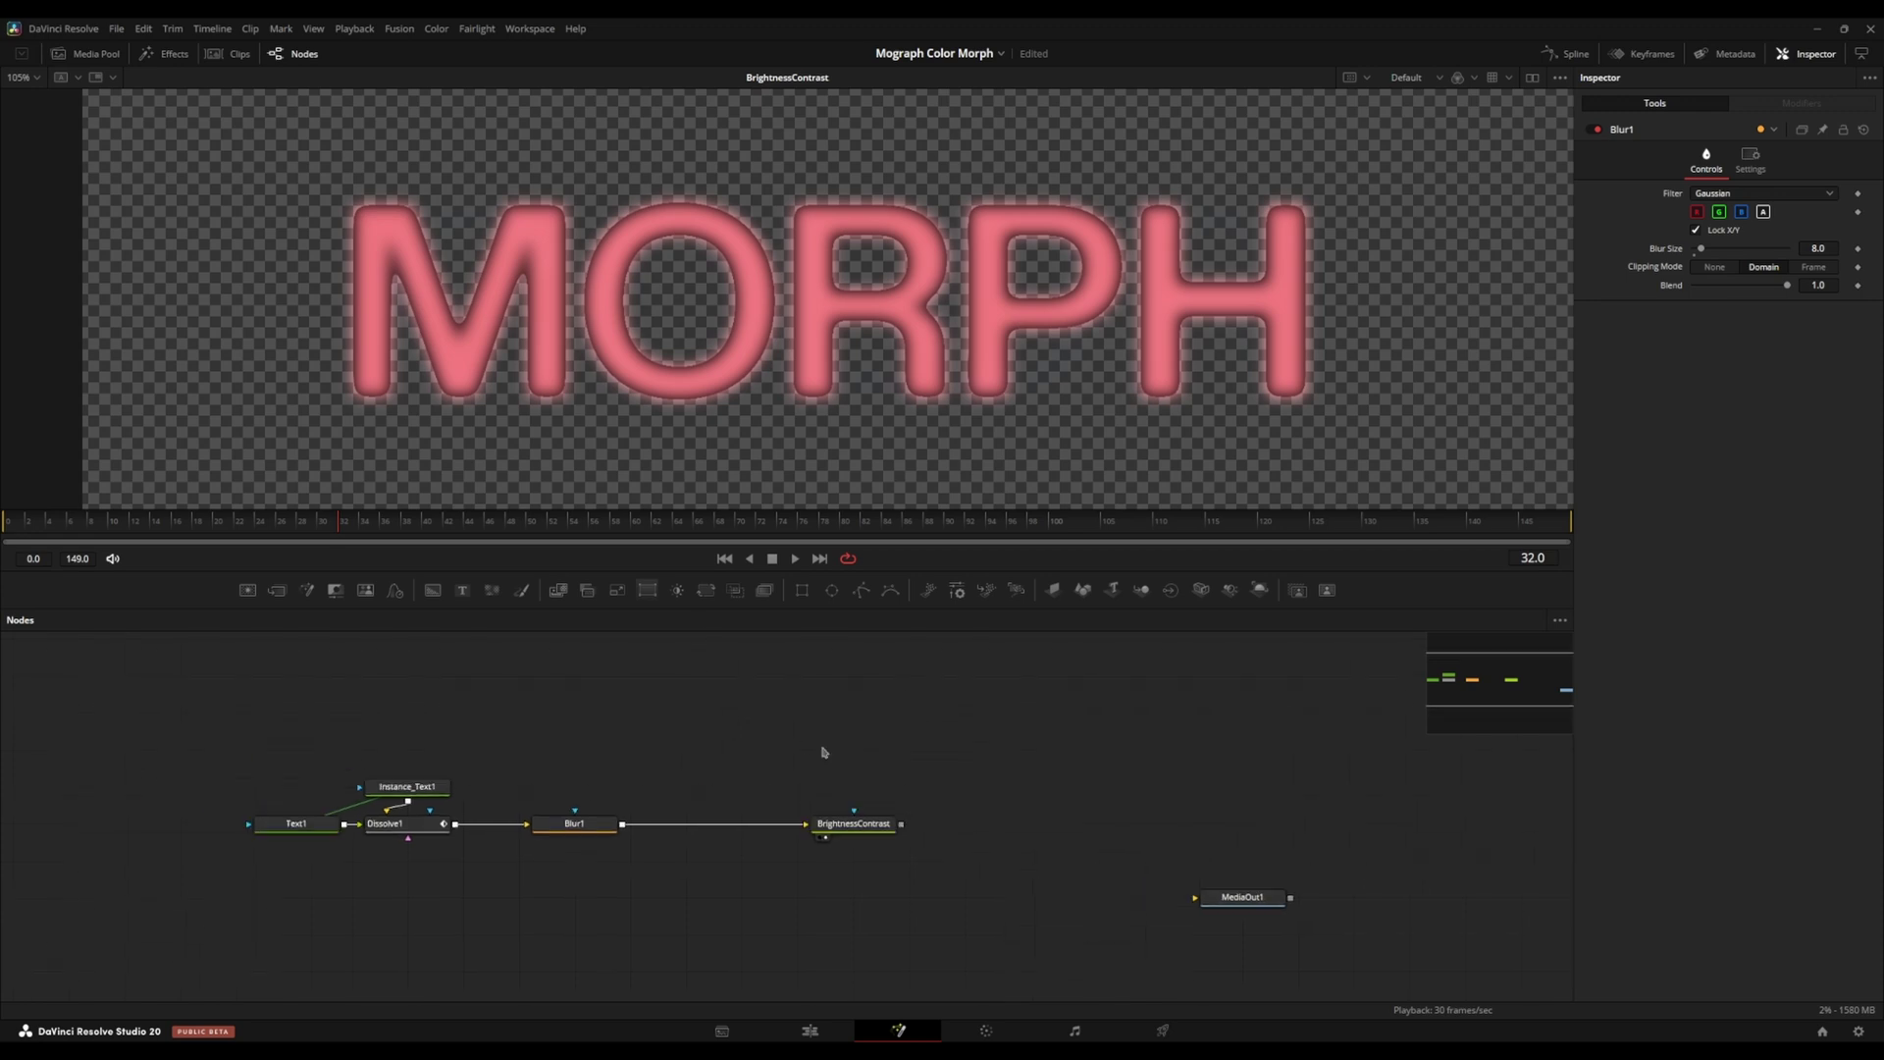
key("shift+space")
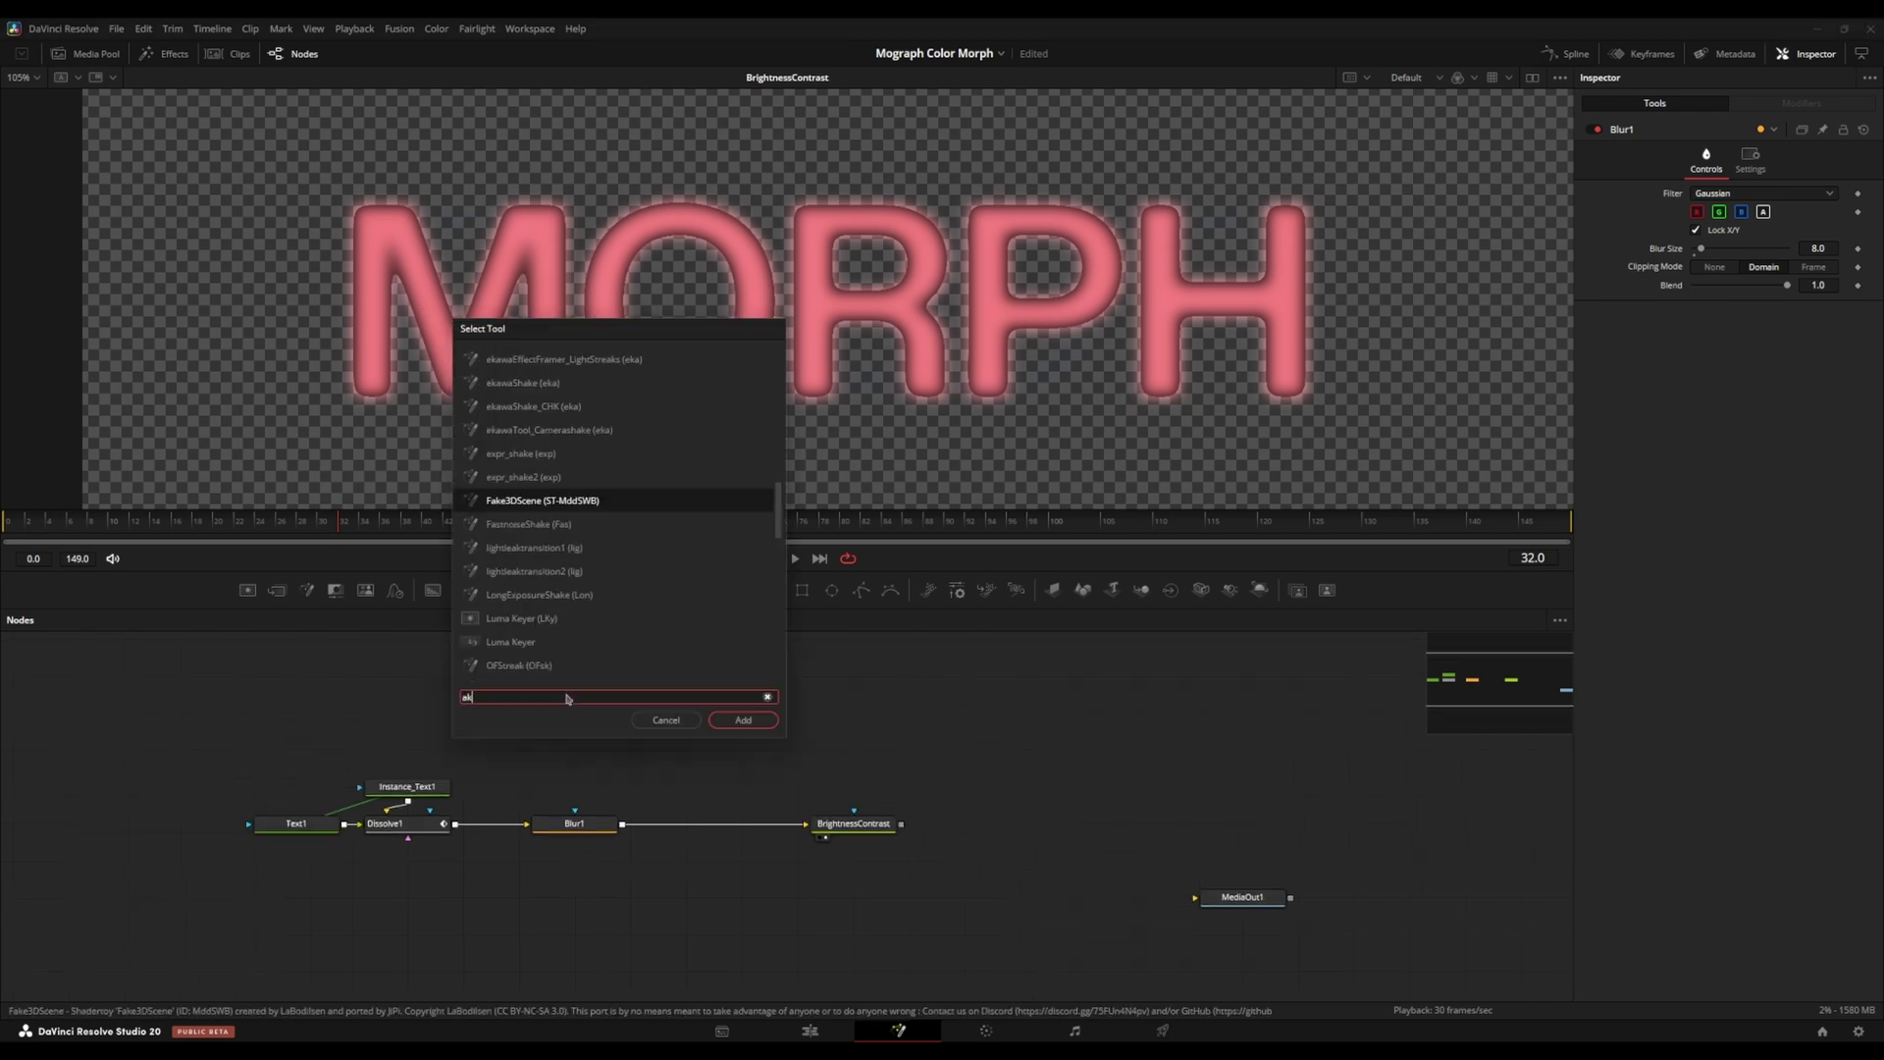
type("alphad")
key("Return")
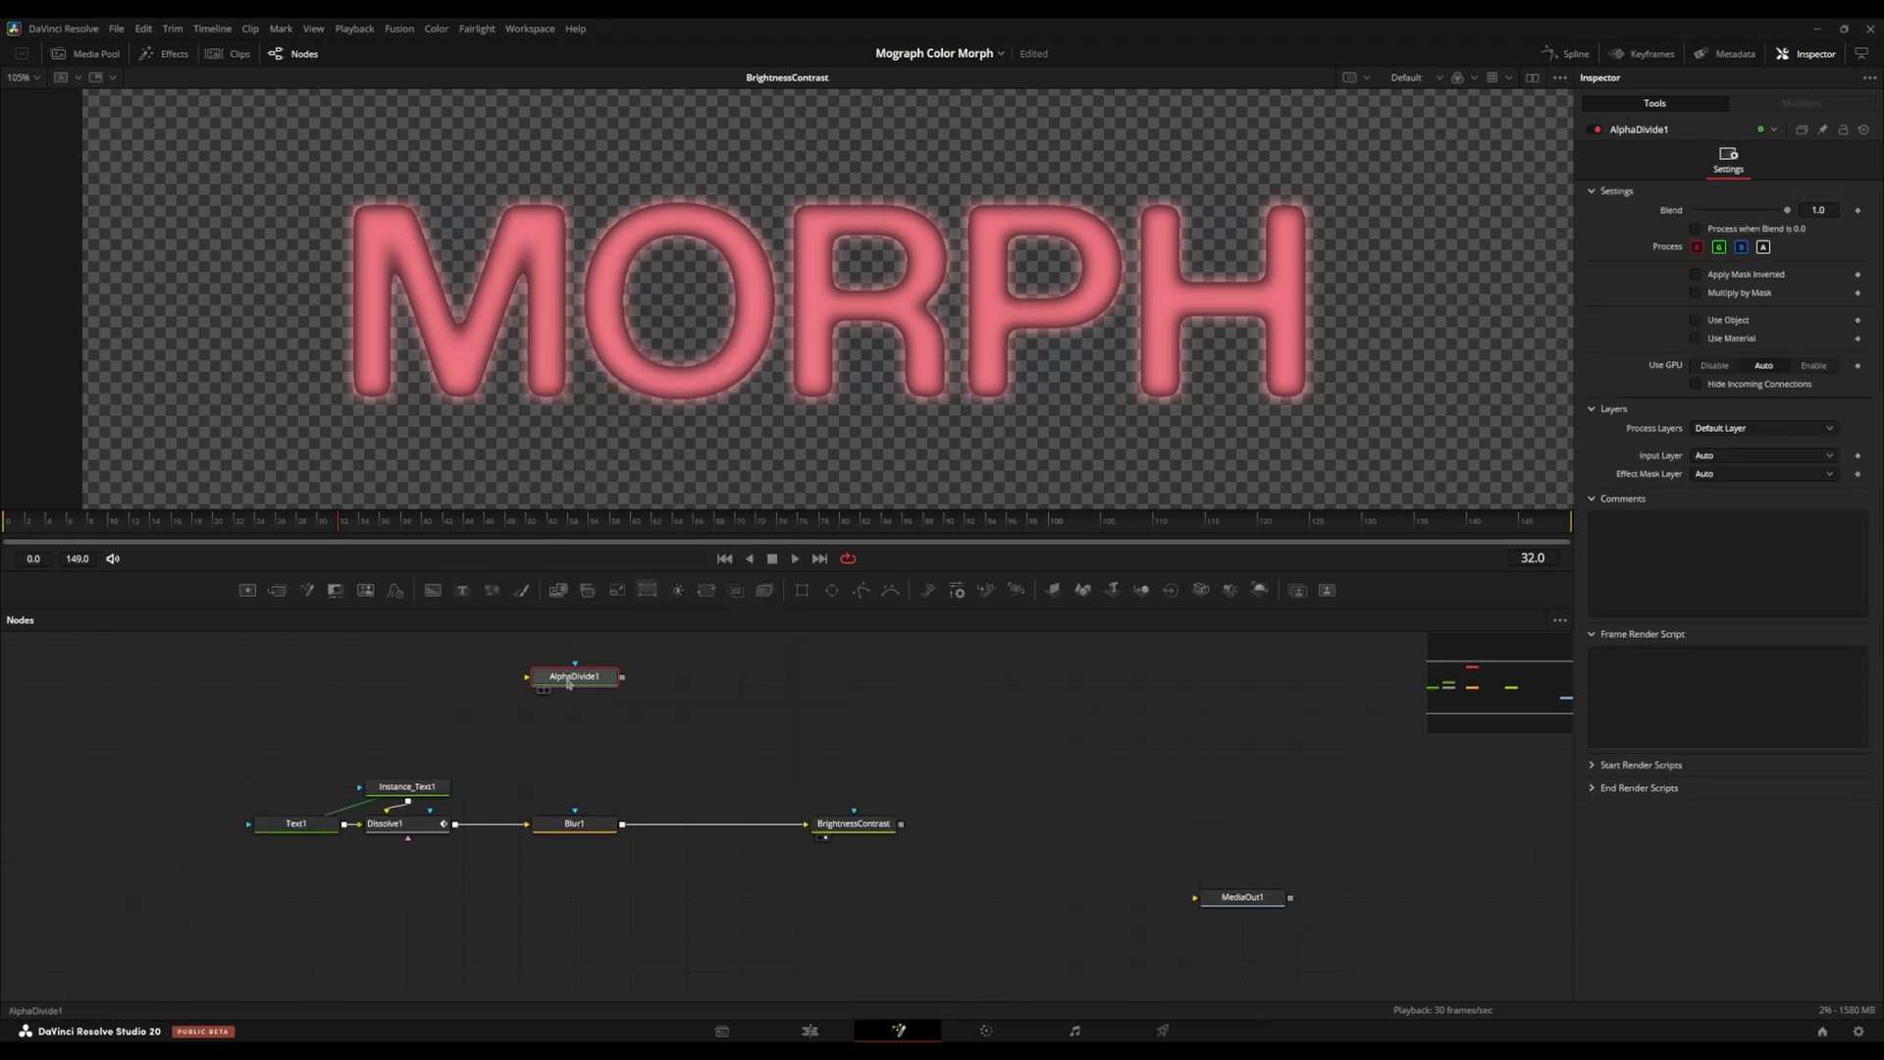
left_click_drag(575, 680, 748, 835)
left_click_drag(824, 843, 618, 832)
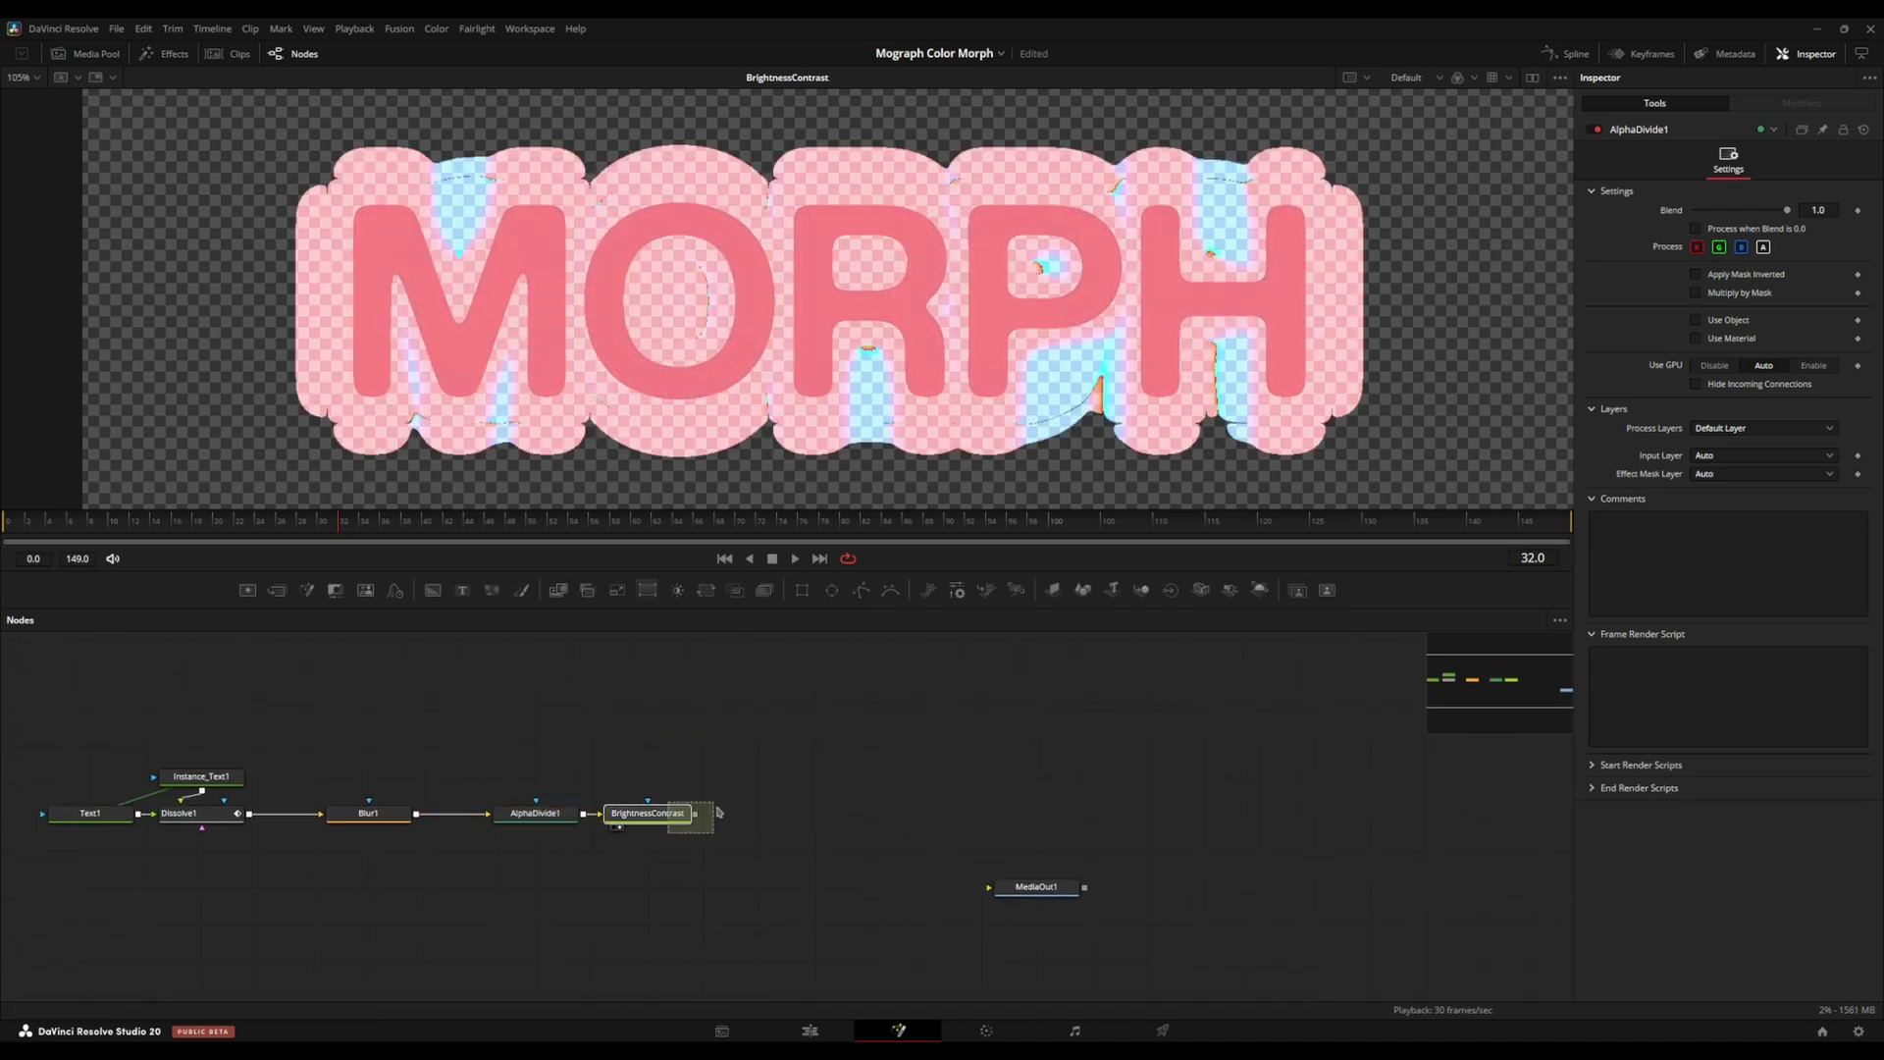
Compare the letter edges around the M at AlphaDivide1 with the soft edges at Blur1.
left_click(507, 826)
left_click(369, 812)
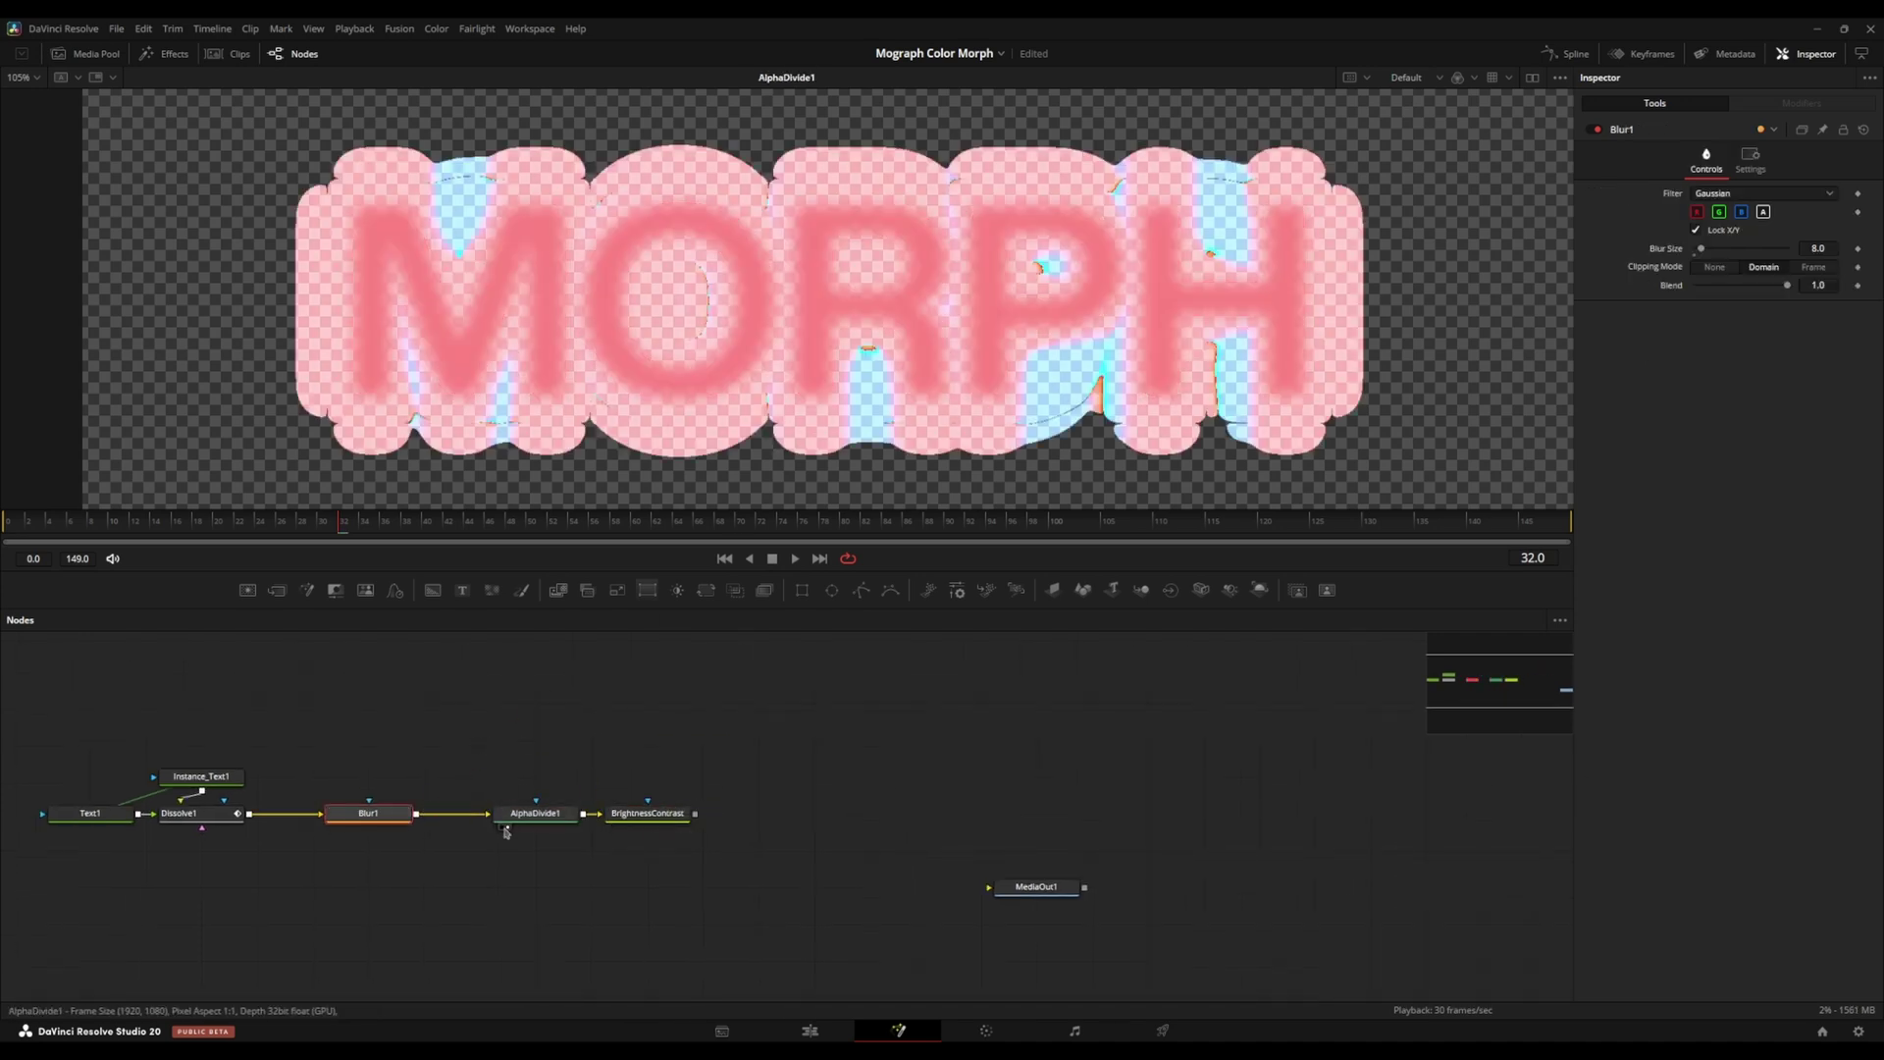
left_click(514, 820)
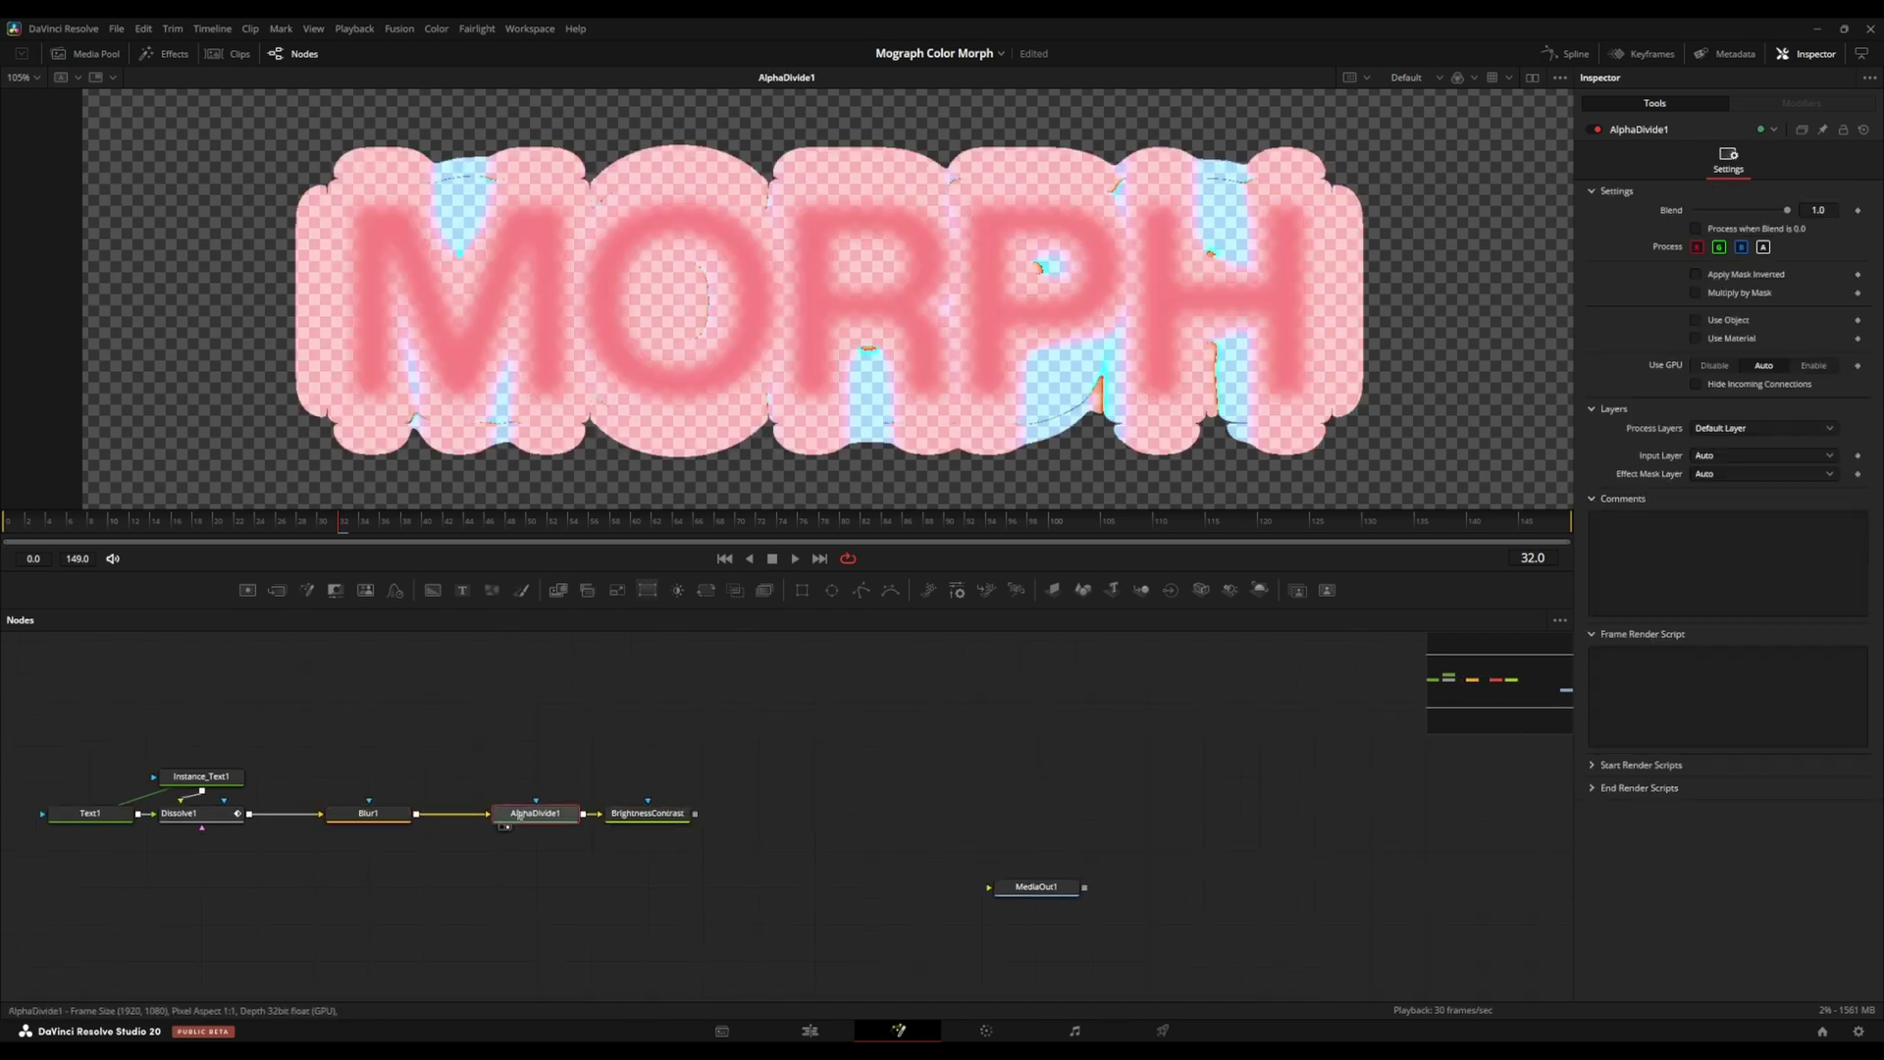
mouse_move(519, 814)
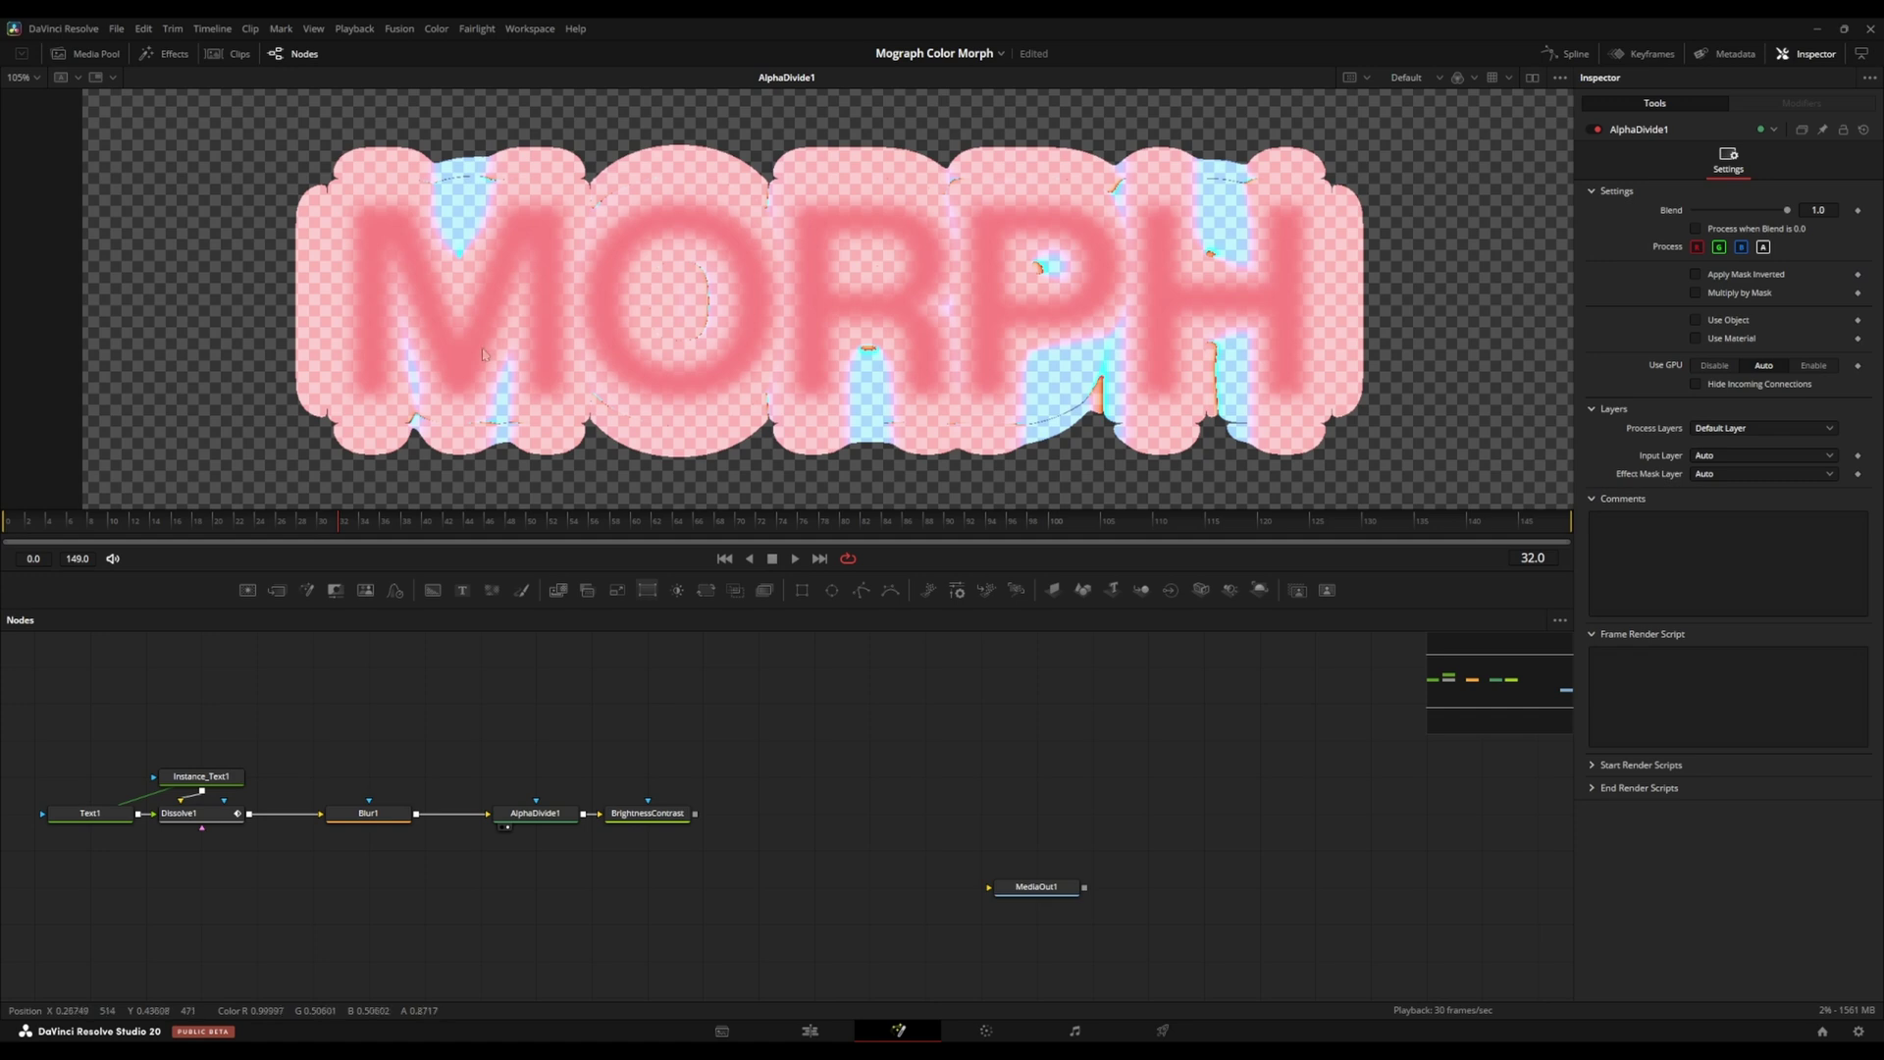
scroll(400, 170, "up", 3)
left_click_drag(115, 439, 320, 508)
left_click_drag(368, 813, 526, 340)
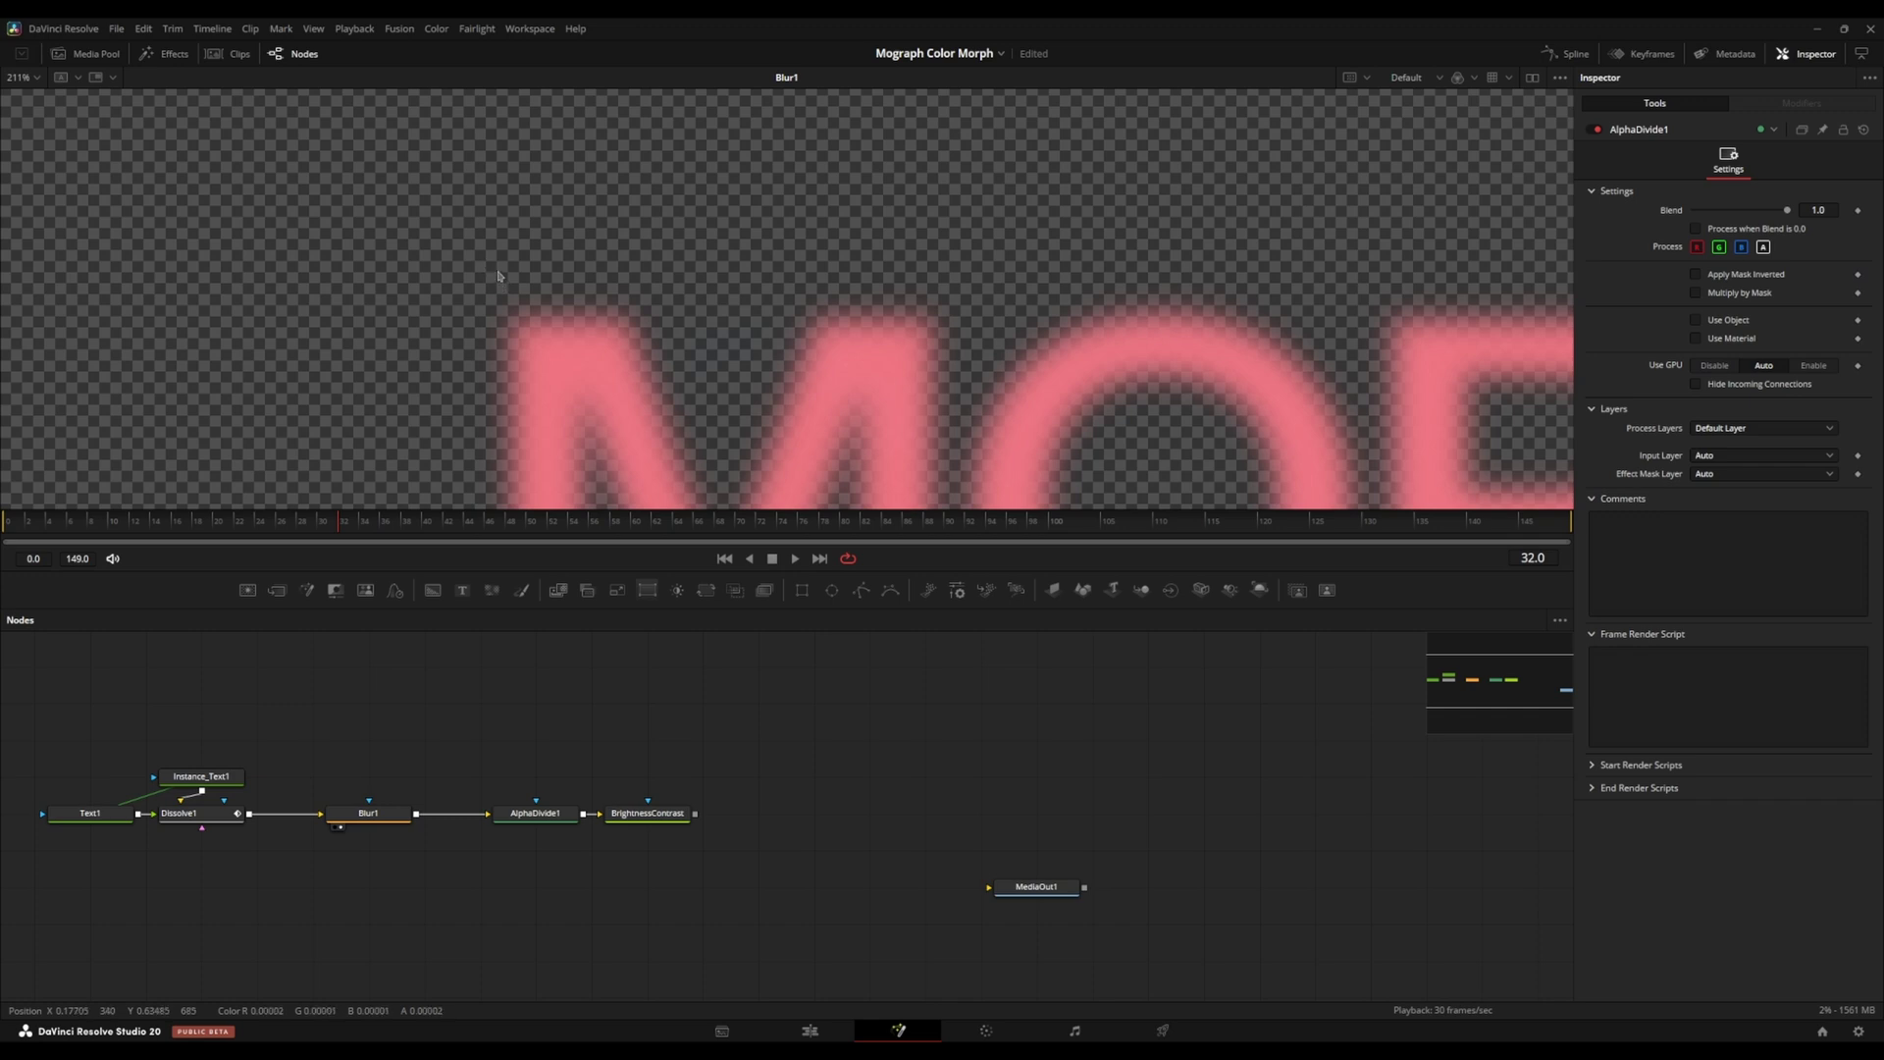
key("1")
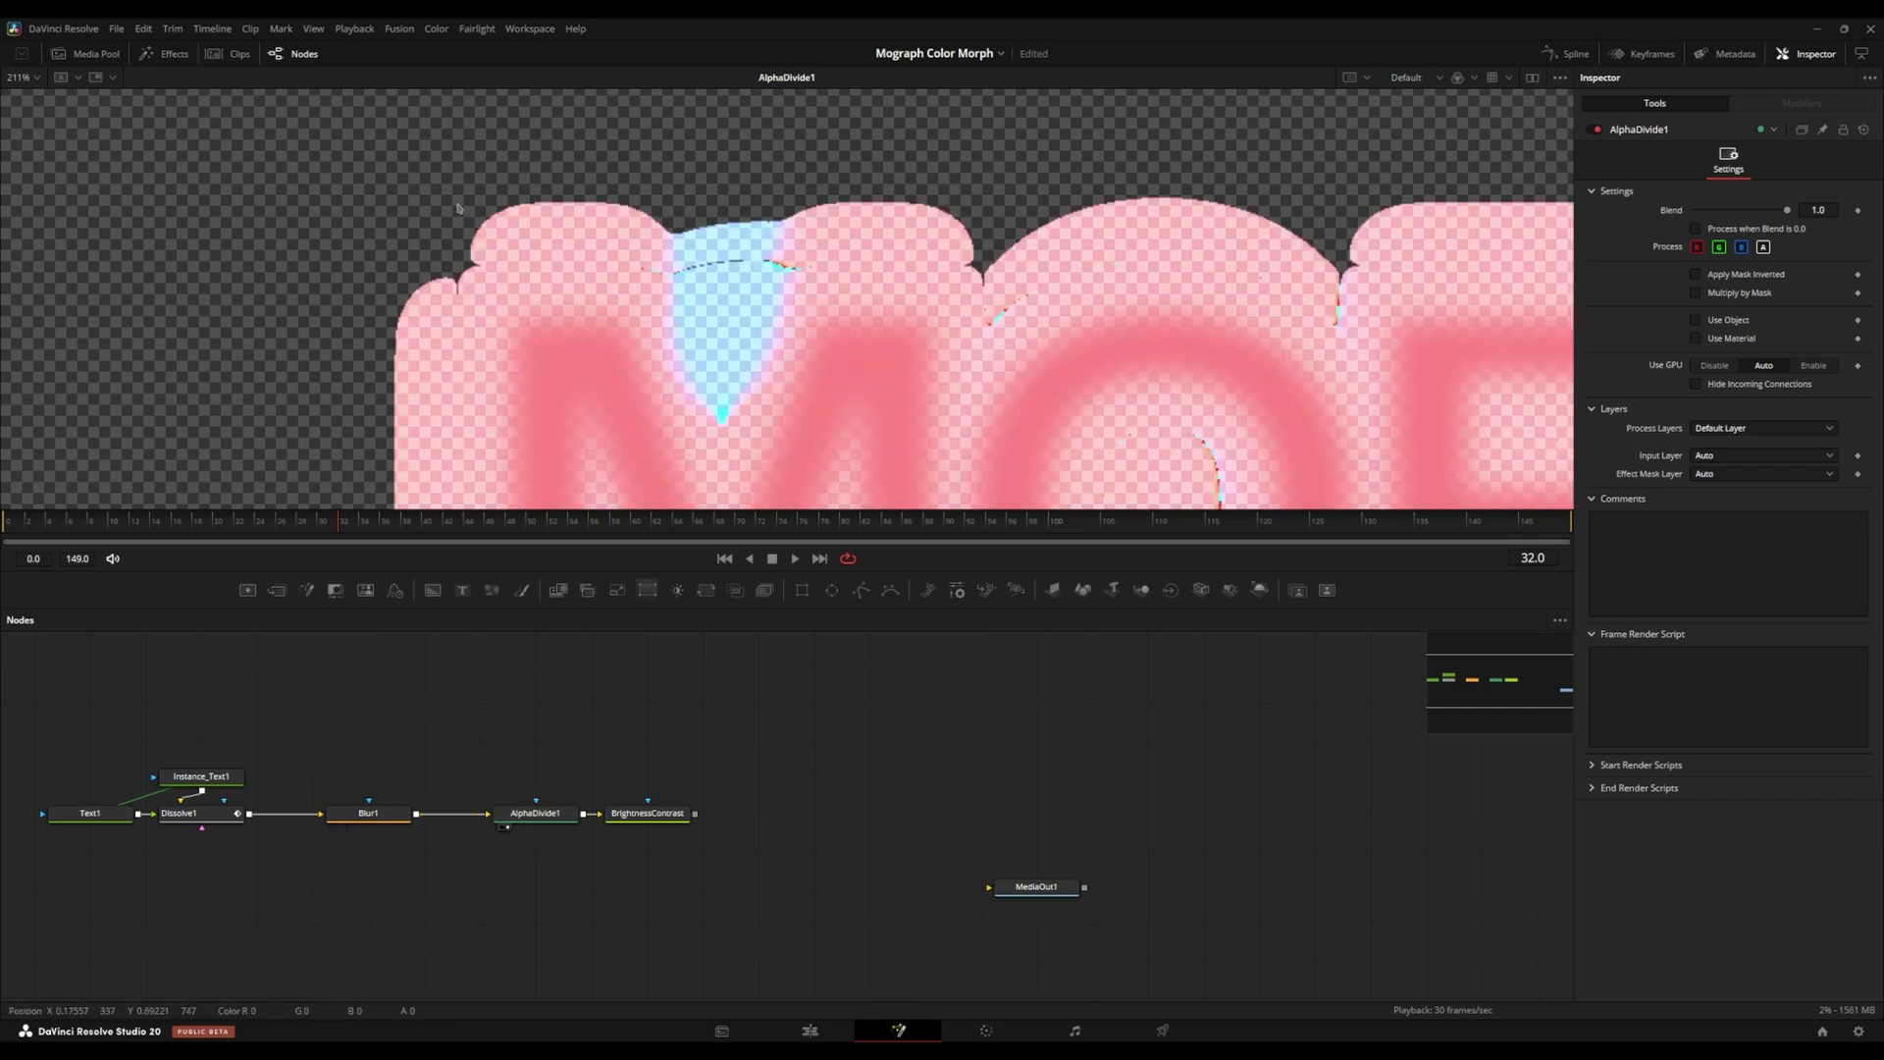
left_click_drag(387, 303, 302, 262)
key("ctrl+f")
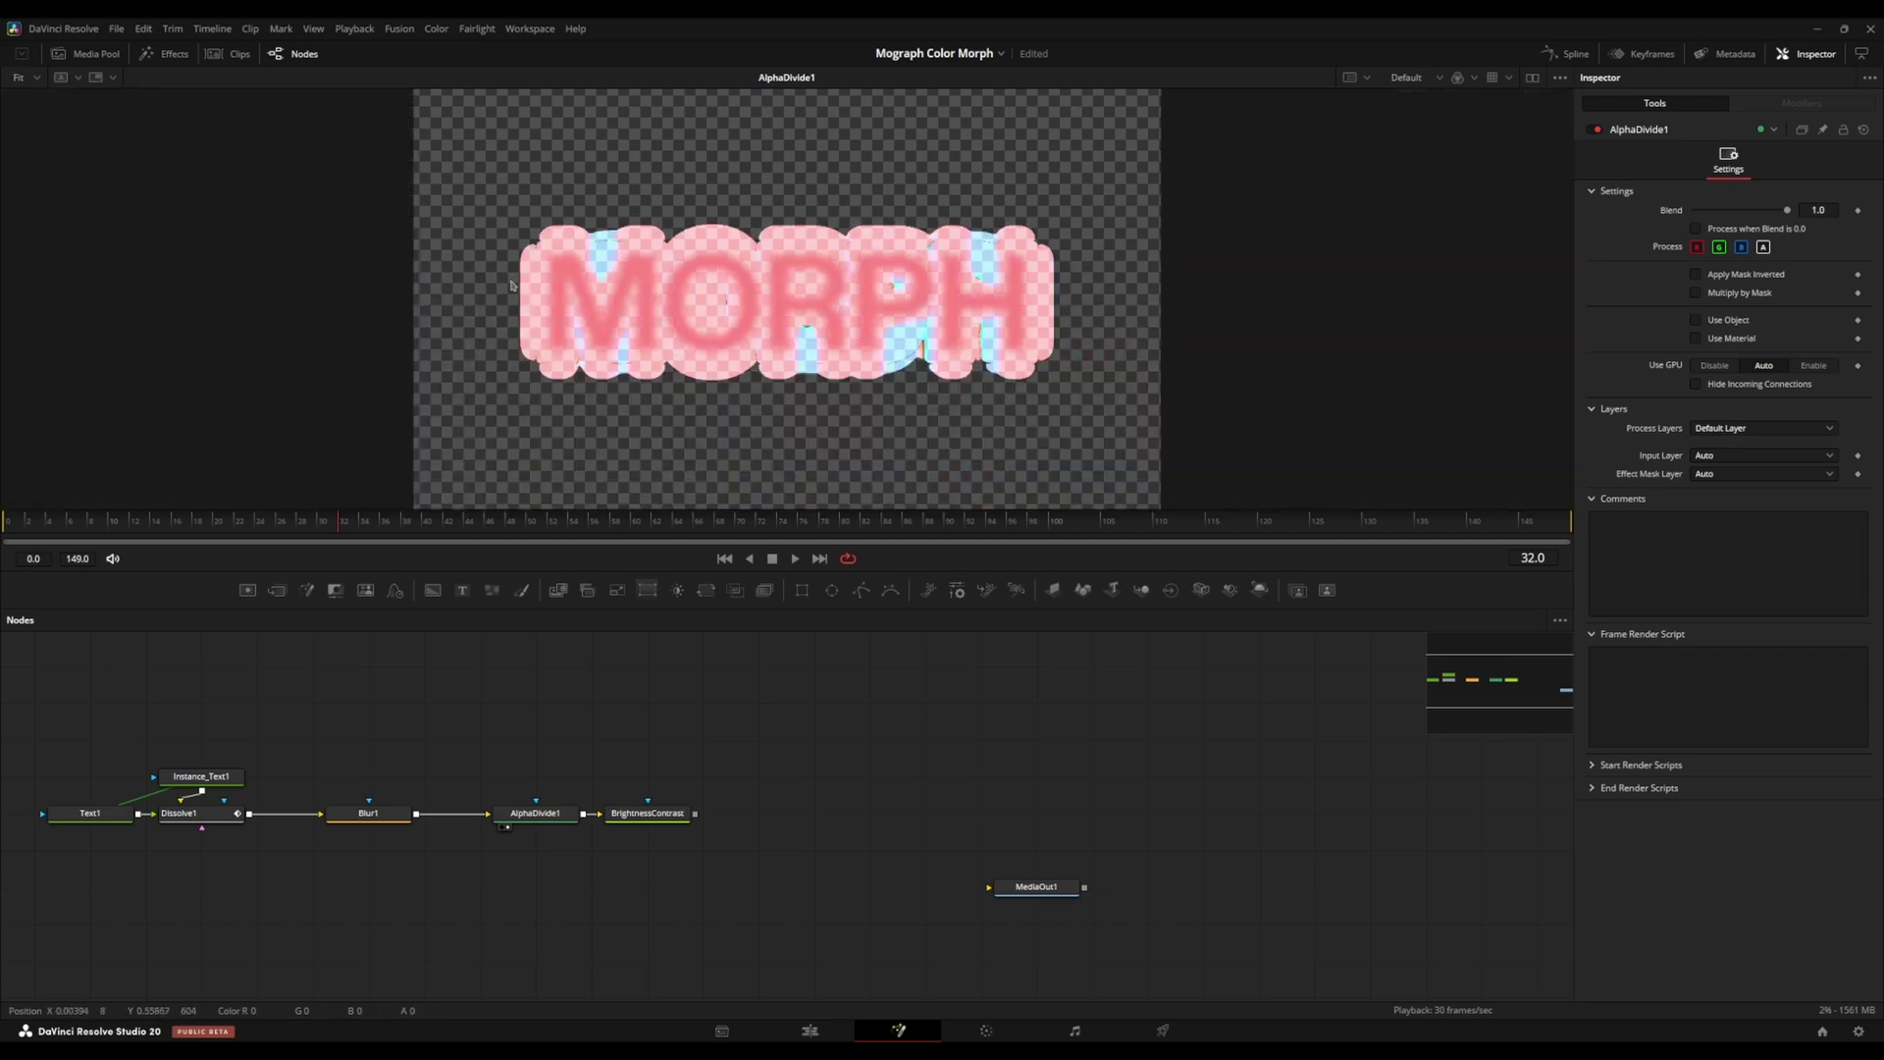
Examine the color fringe beneath the MORPH letters at AlphaDivide1 and compare it with the title at Blur1.
scroll(579, 314, "up", 8)
left_click_drag(357, 496, 225, 324)
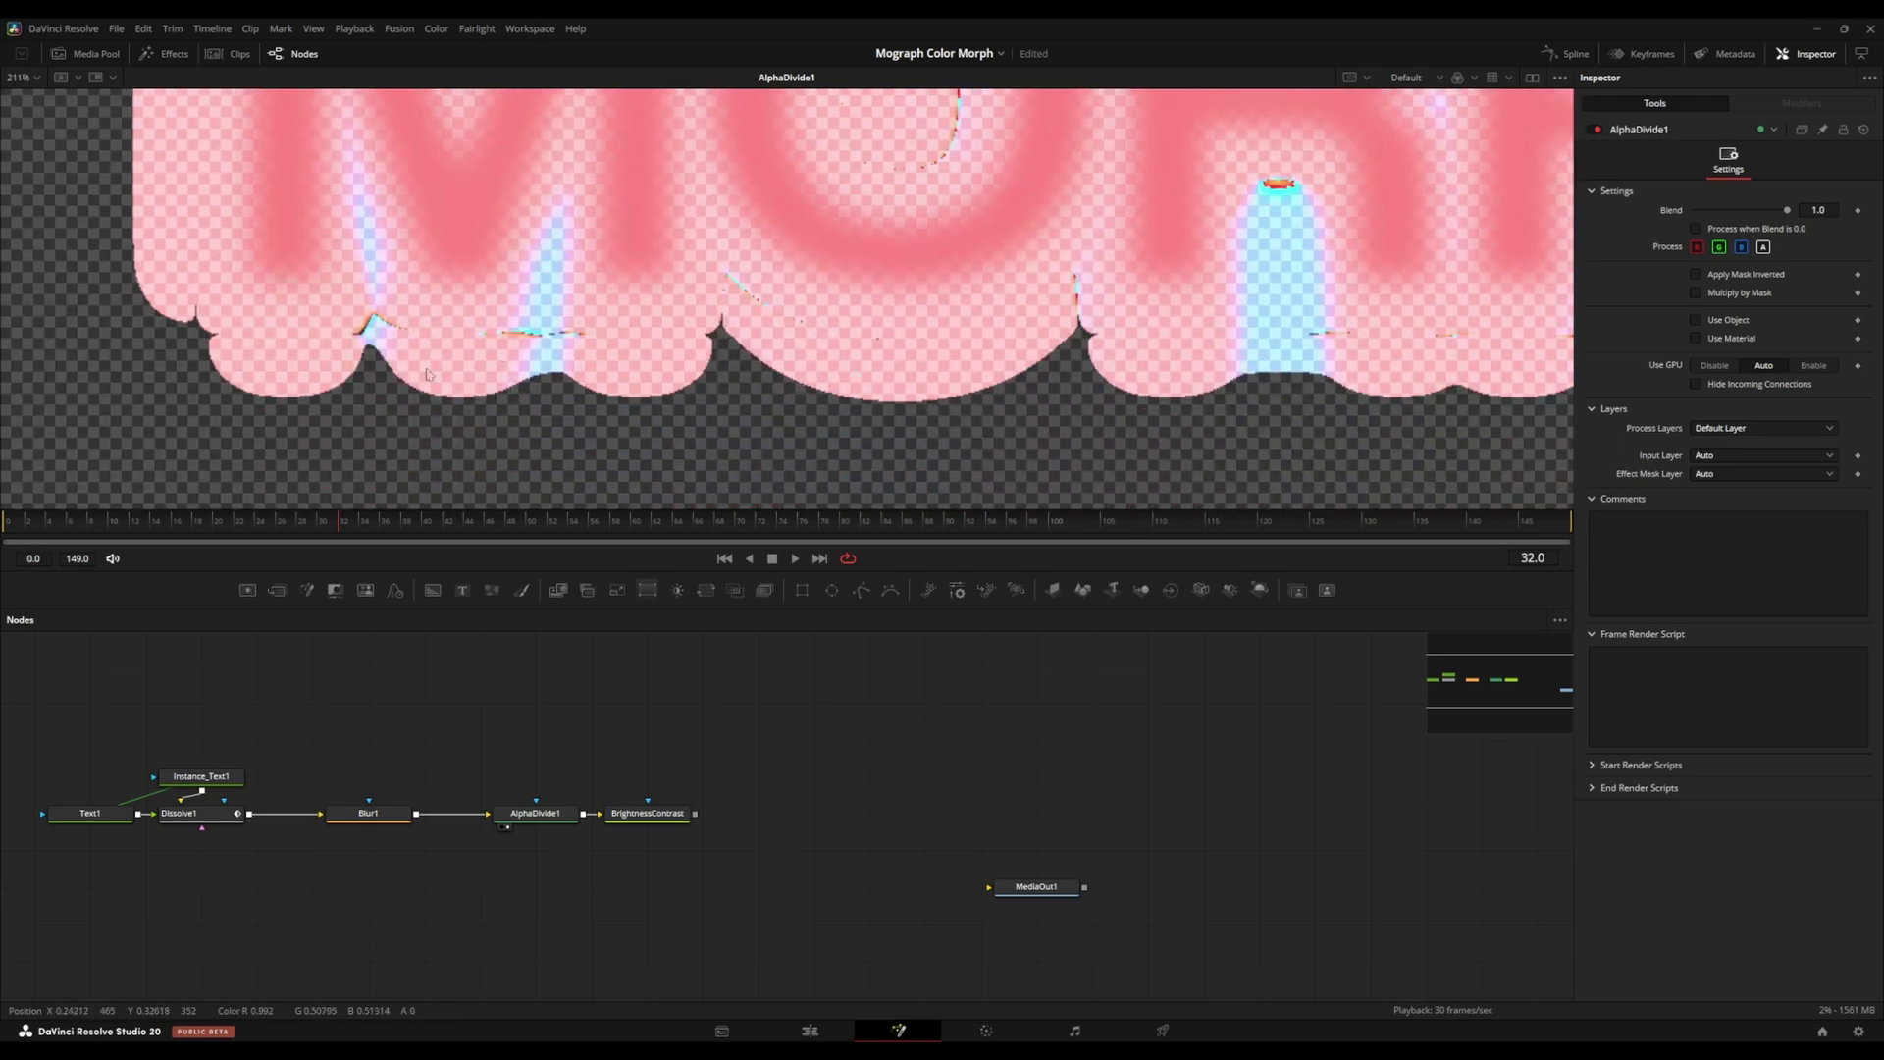
left_click_drag(898, 378, 555, 370)
scroll(557, 370, "down", 5)
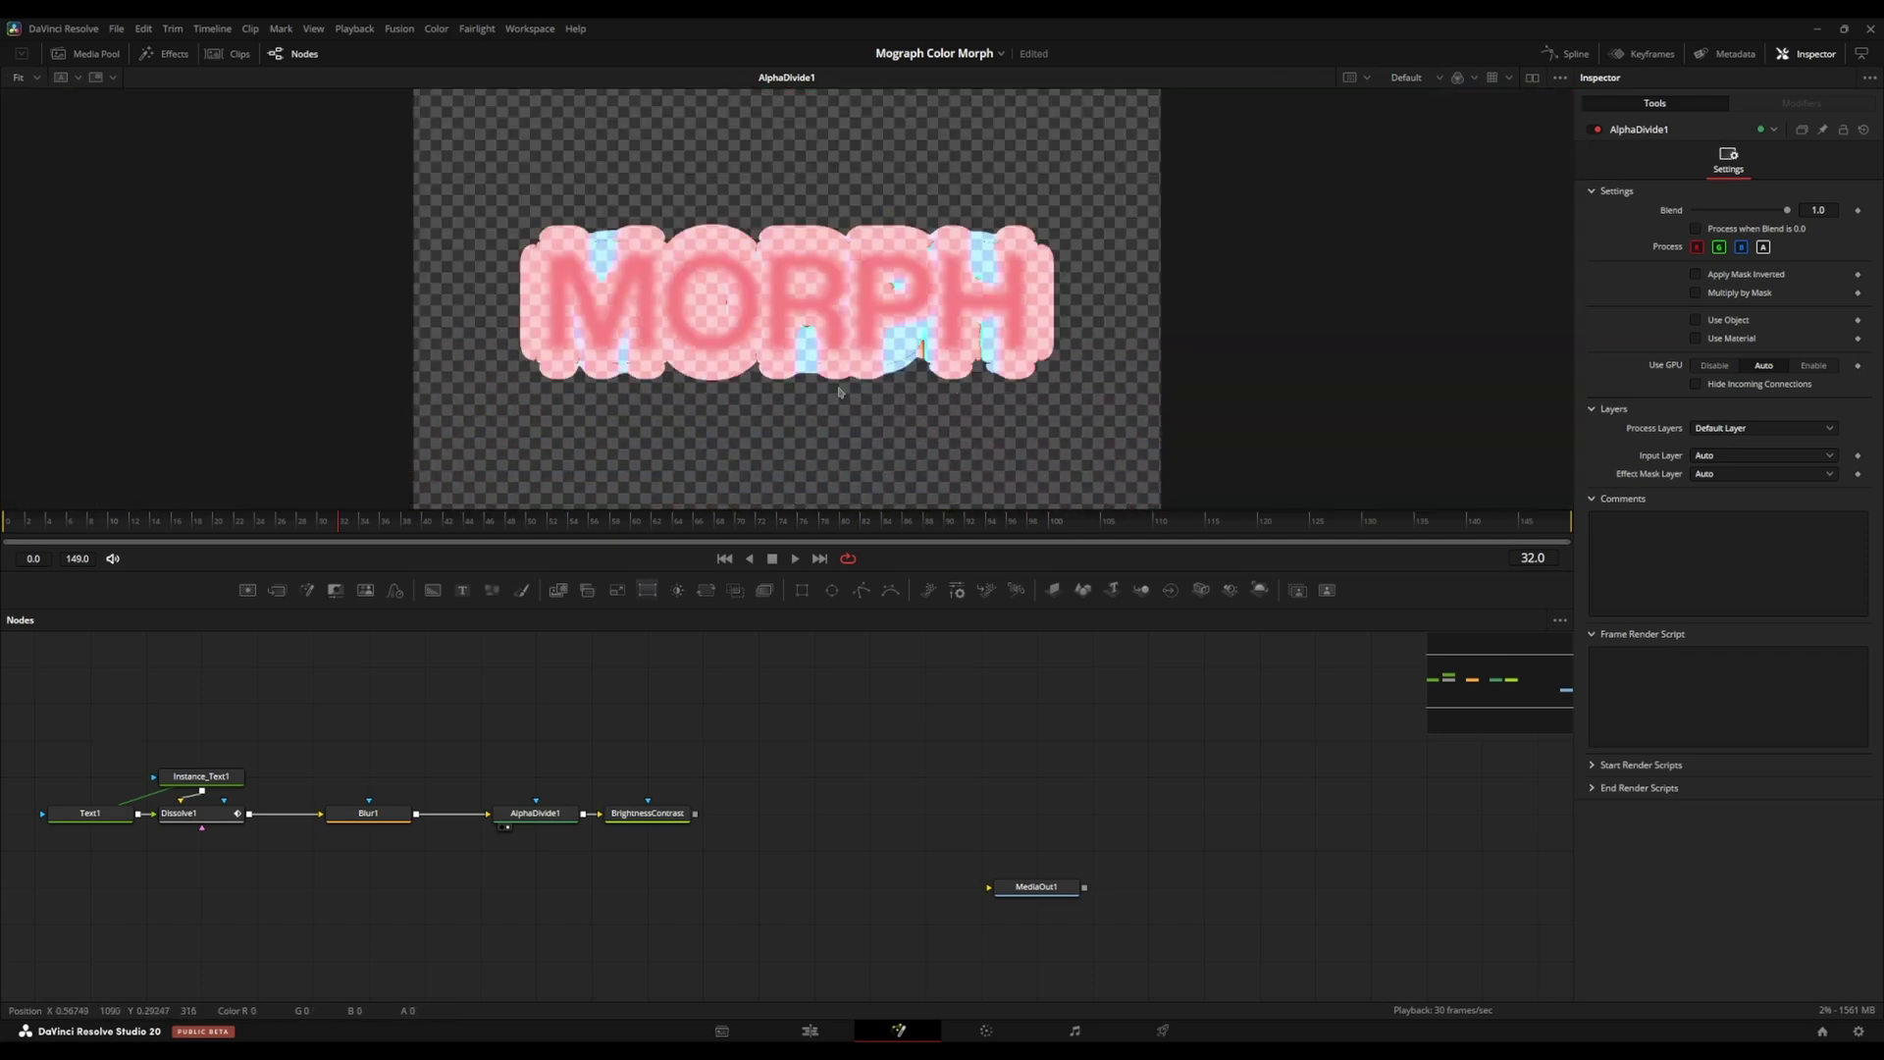
scroll(660, 333, "right", 3)
key("ctrl+f")
left_click(340, 827)
scroll(656, 253, "up", 7)
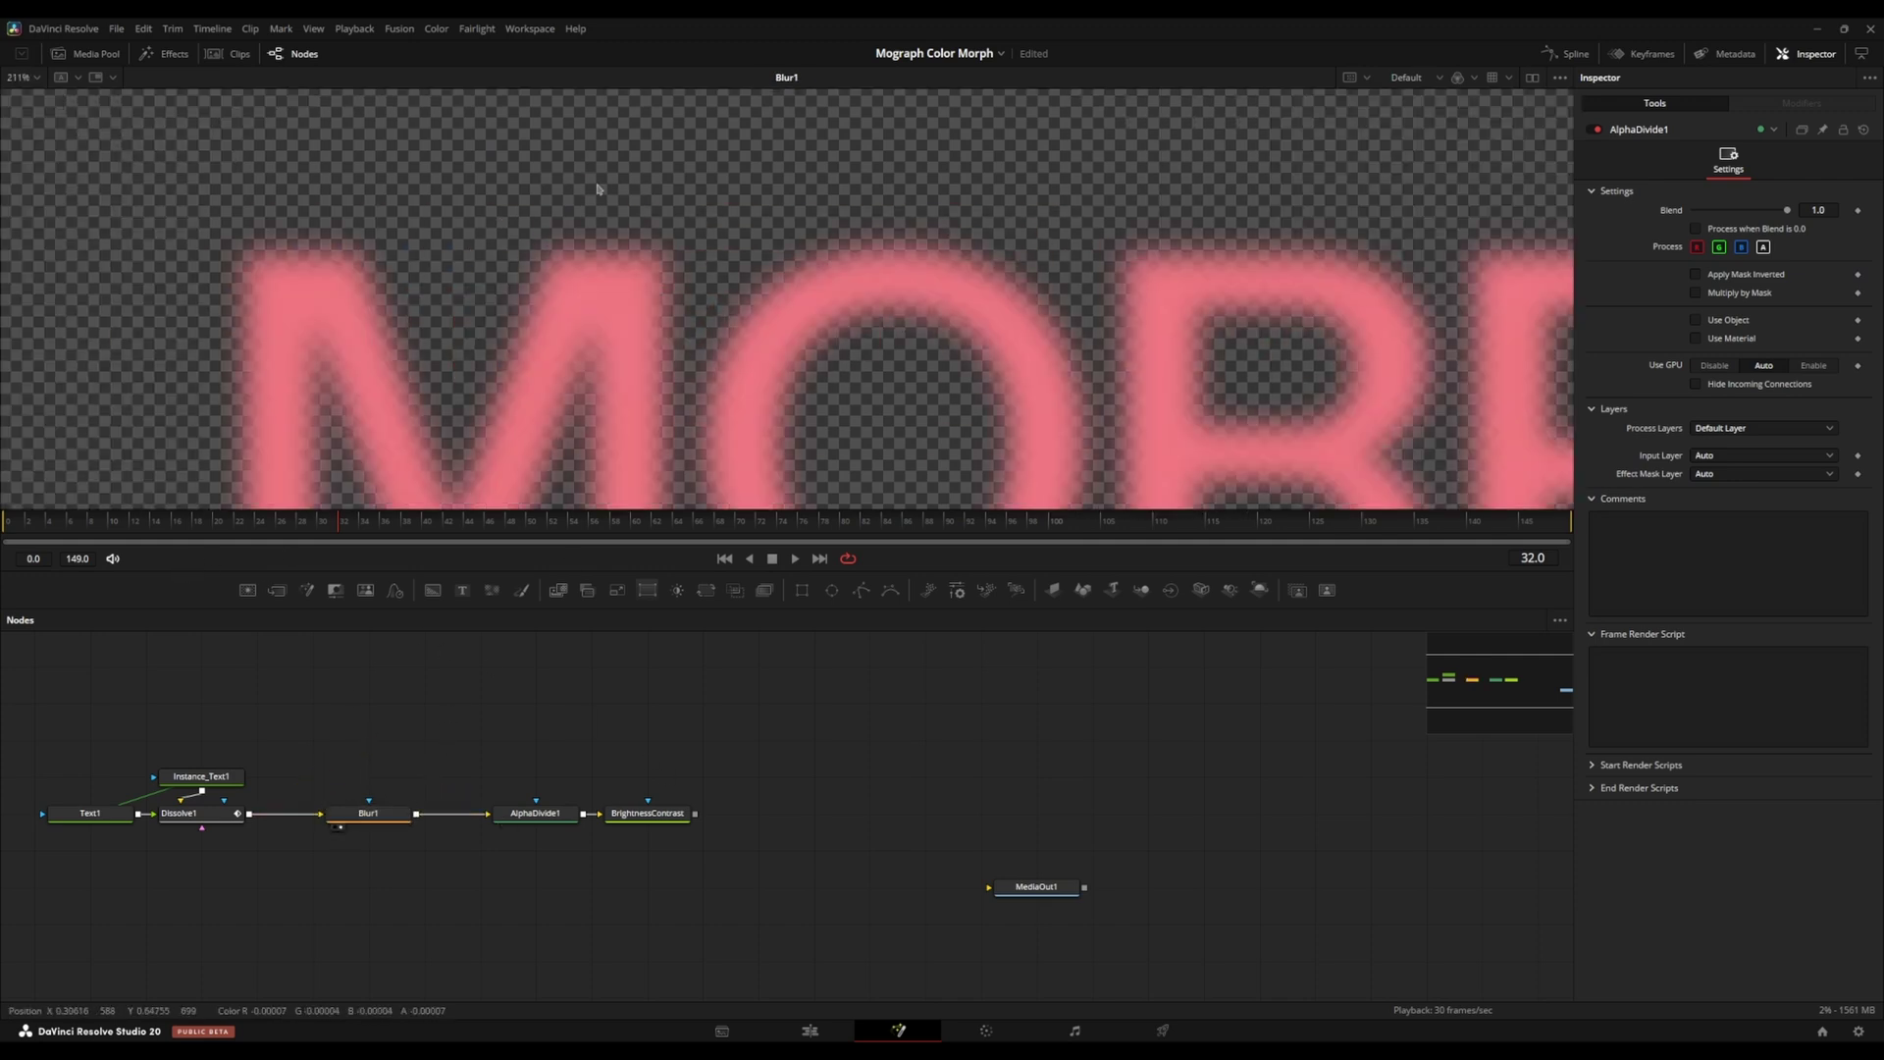
left_click(504, 826)
key("ctrl+f")
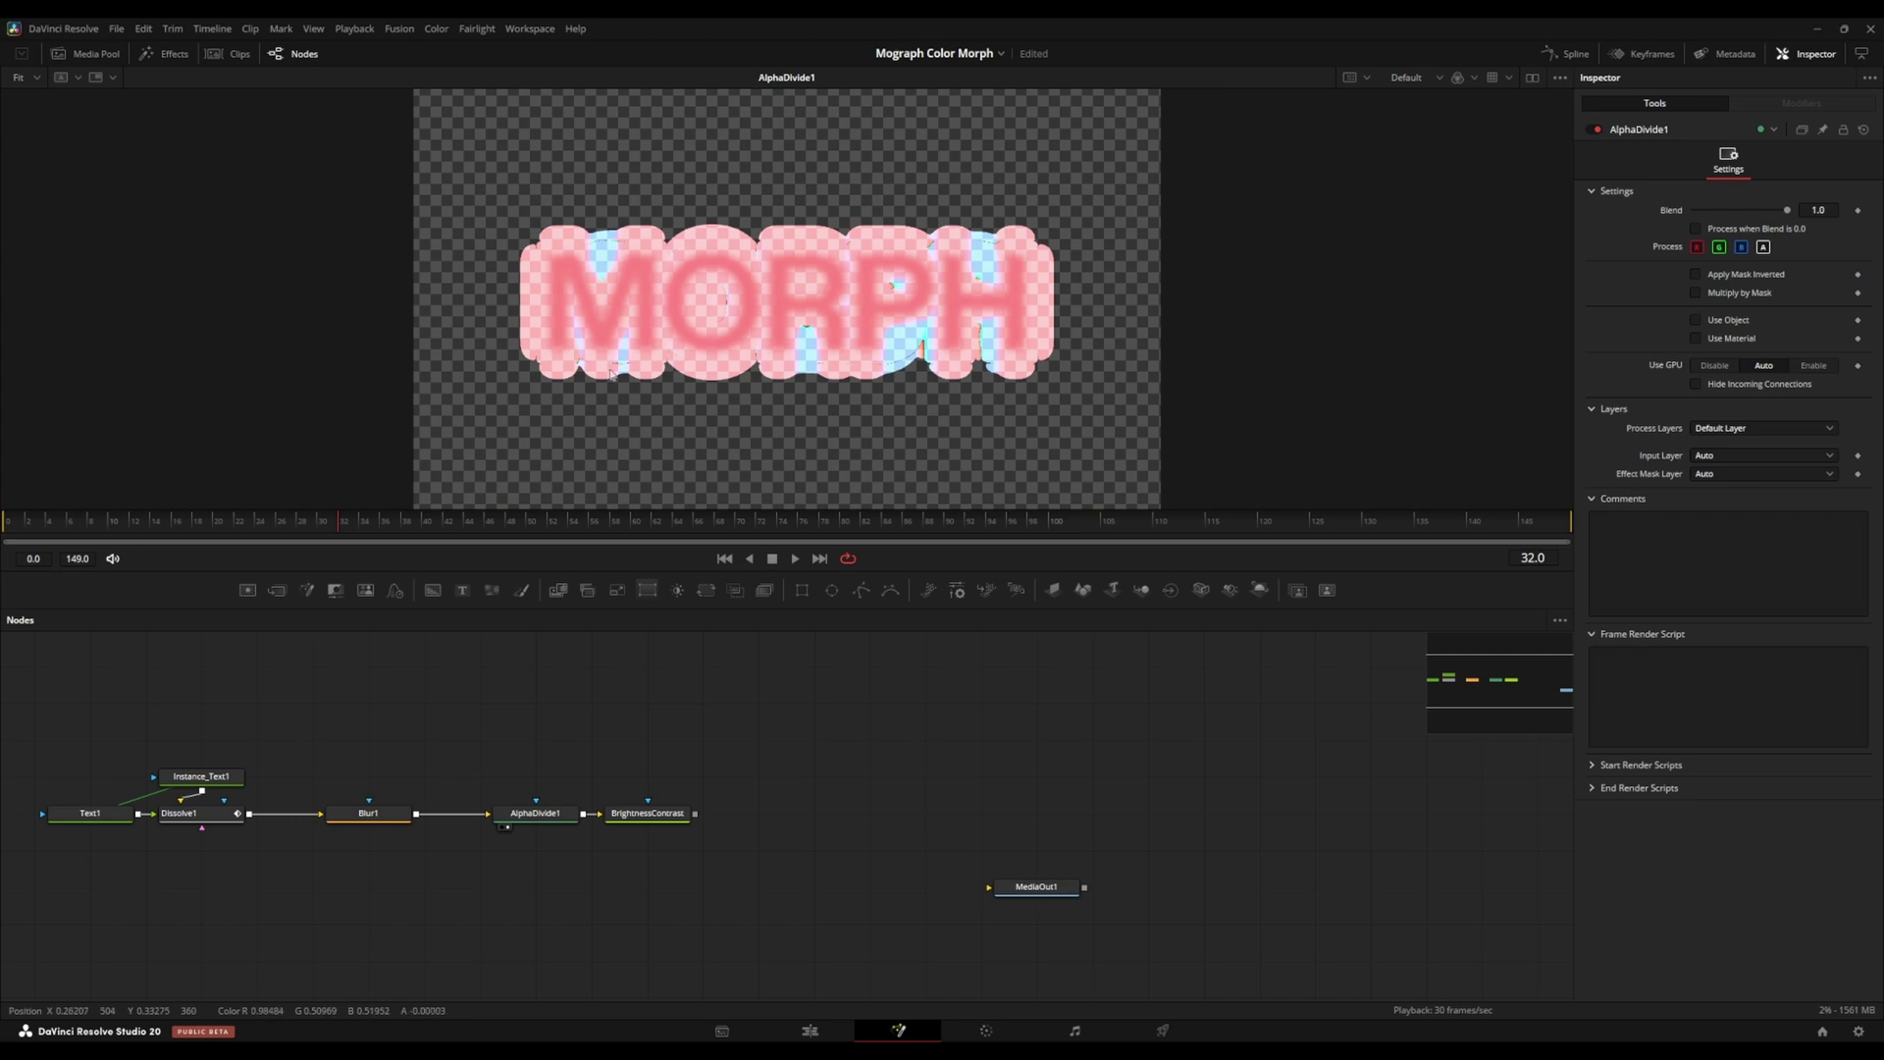
Save the project and play the morph at the Brightness/Contrast node to inspect the letter edges.
key("ctrl+s")
left_click_drag(678, 814, 568, 817)
left_click(484, 830)
scroll(579, 309, "up", 5)
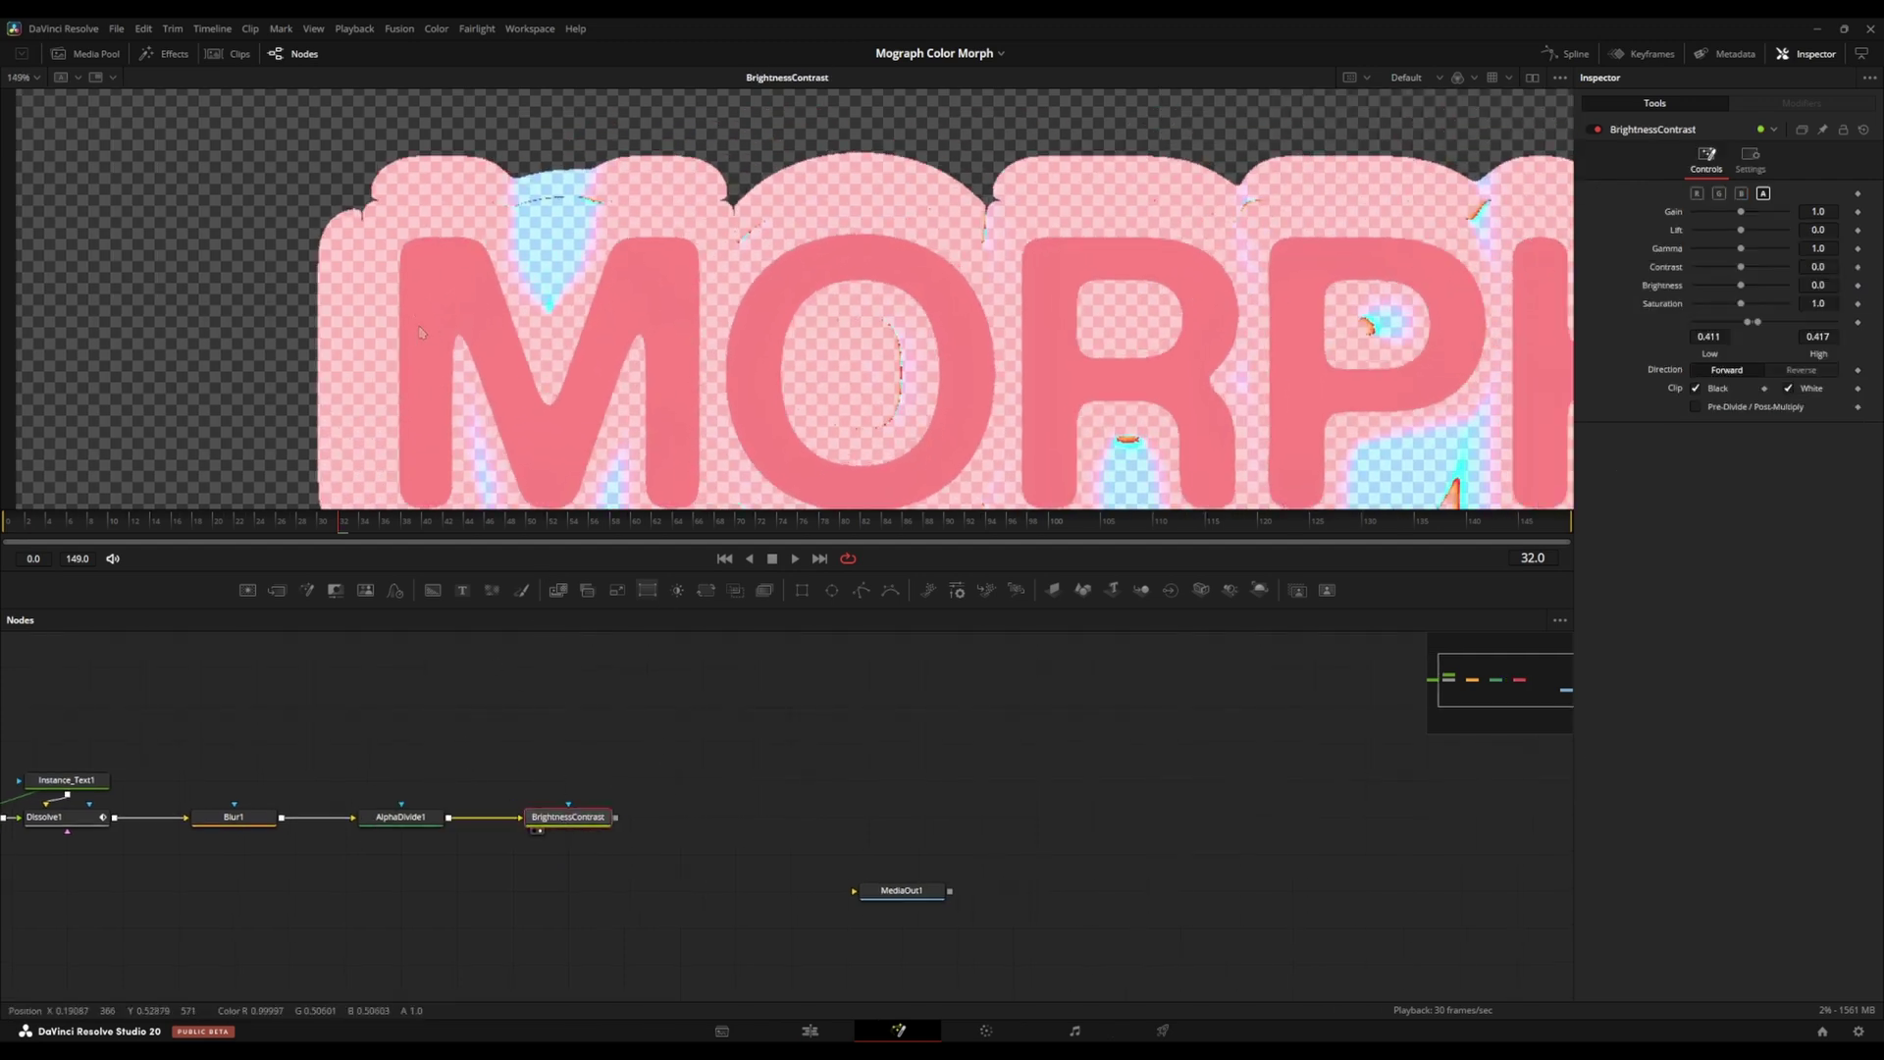
key("space")
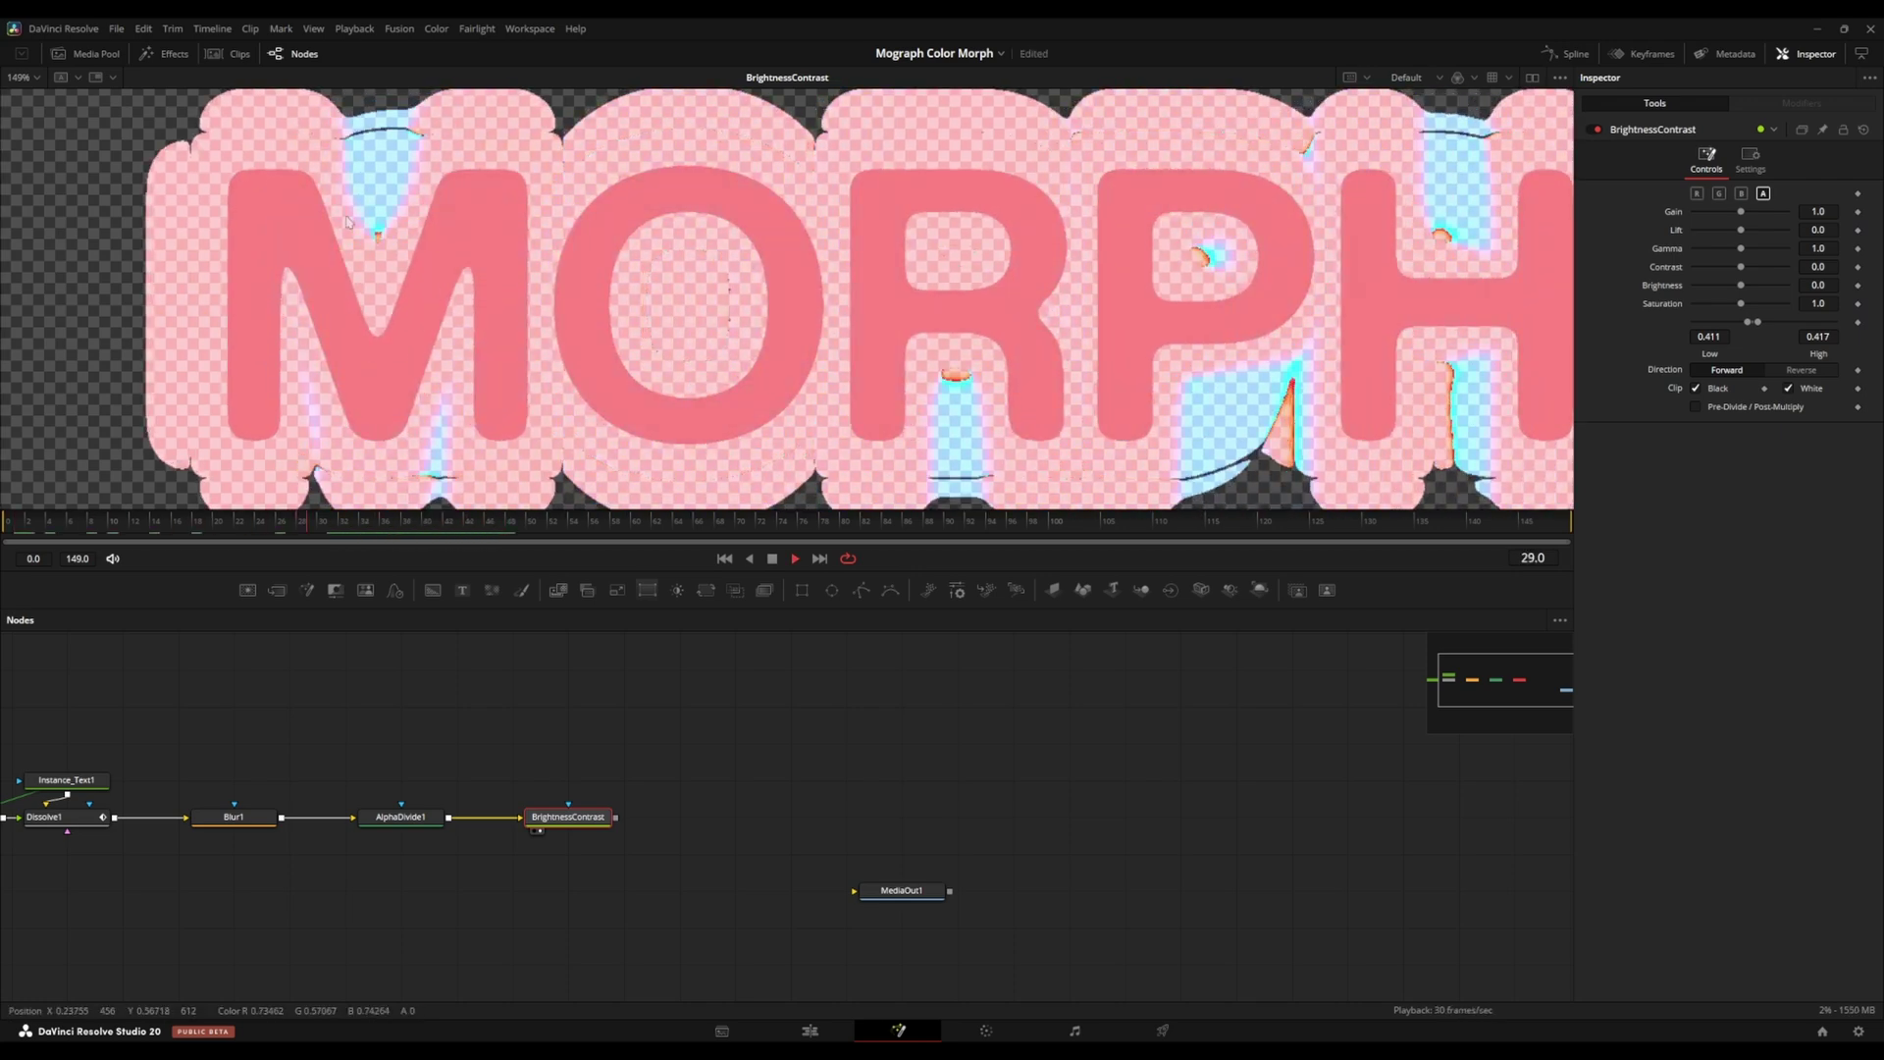
key("space")
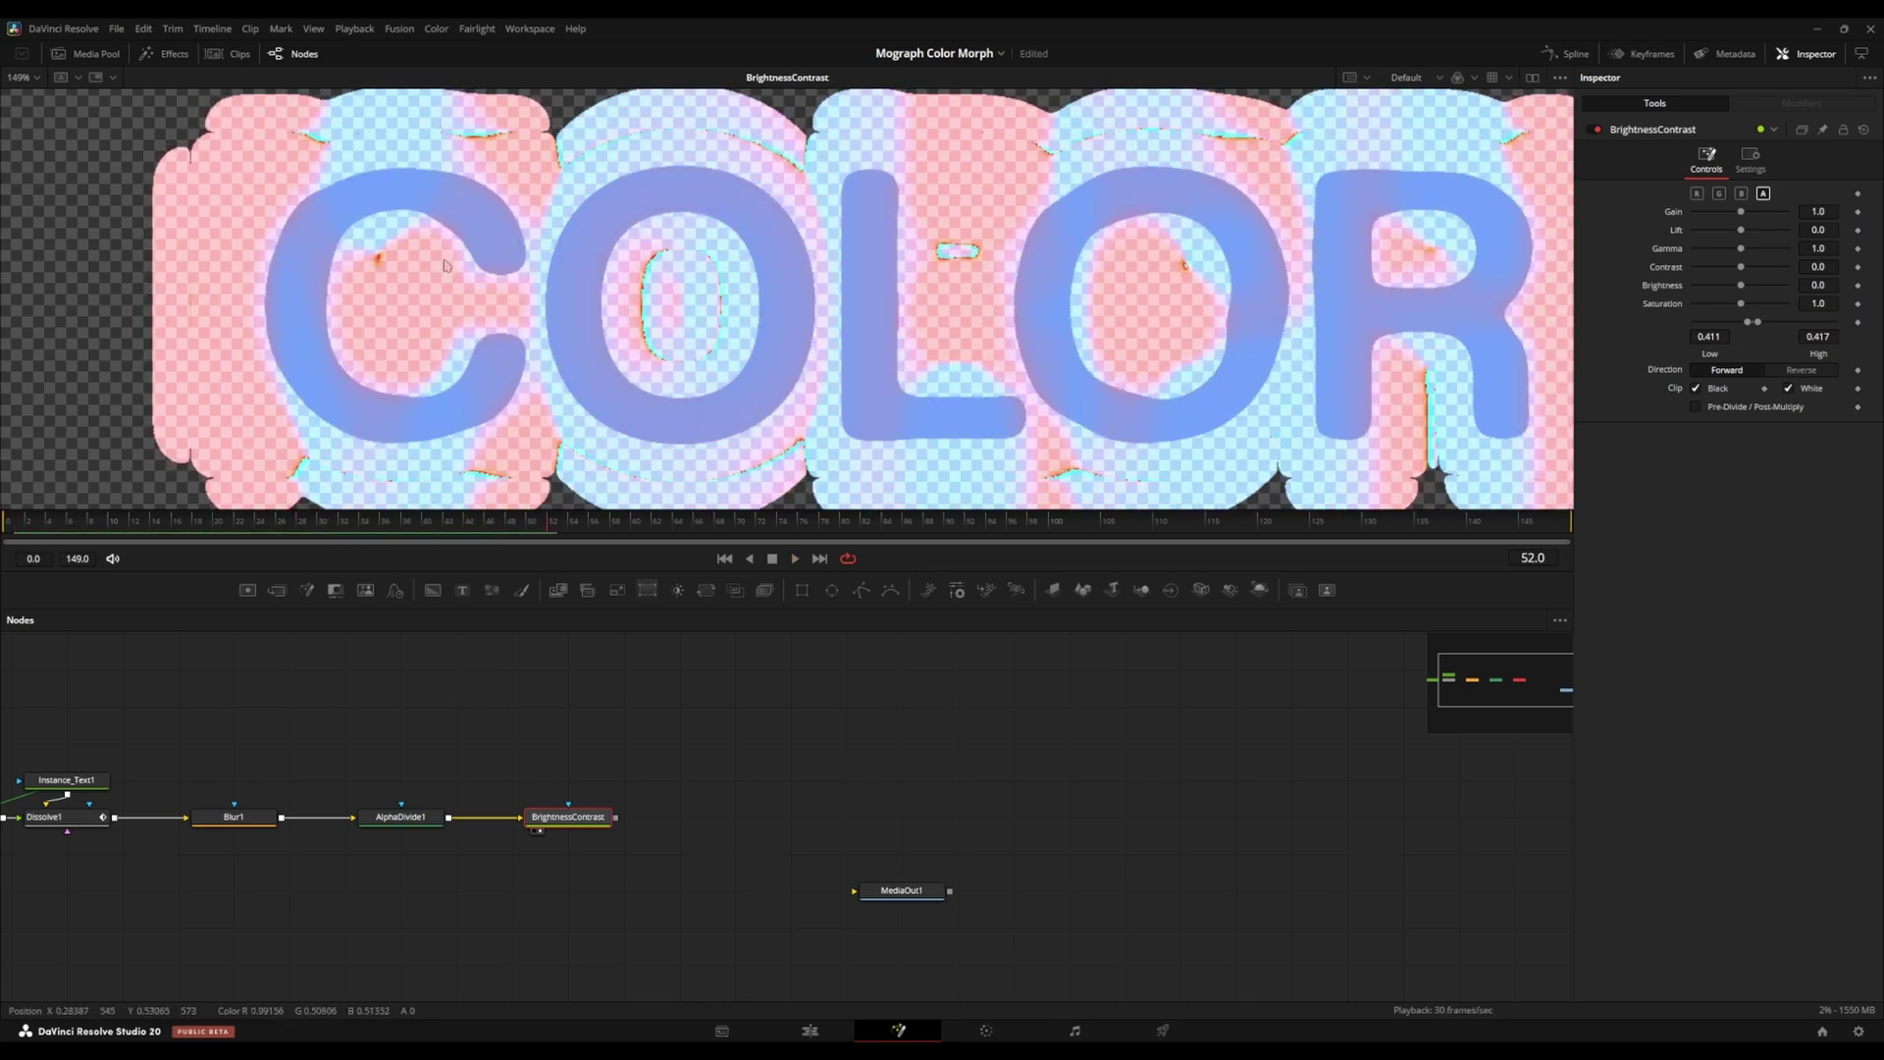
key("space")
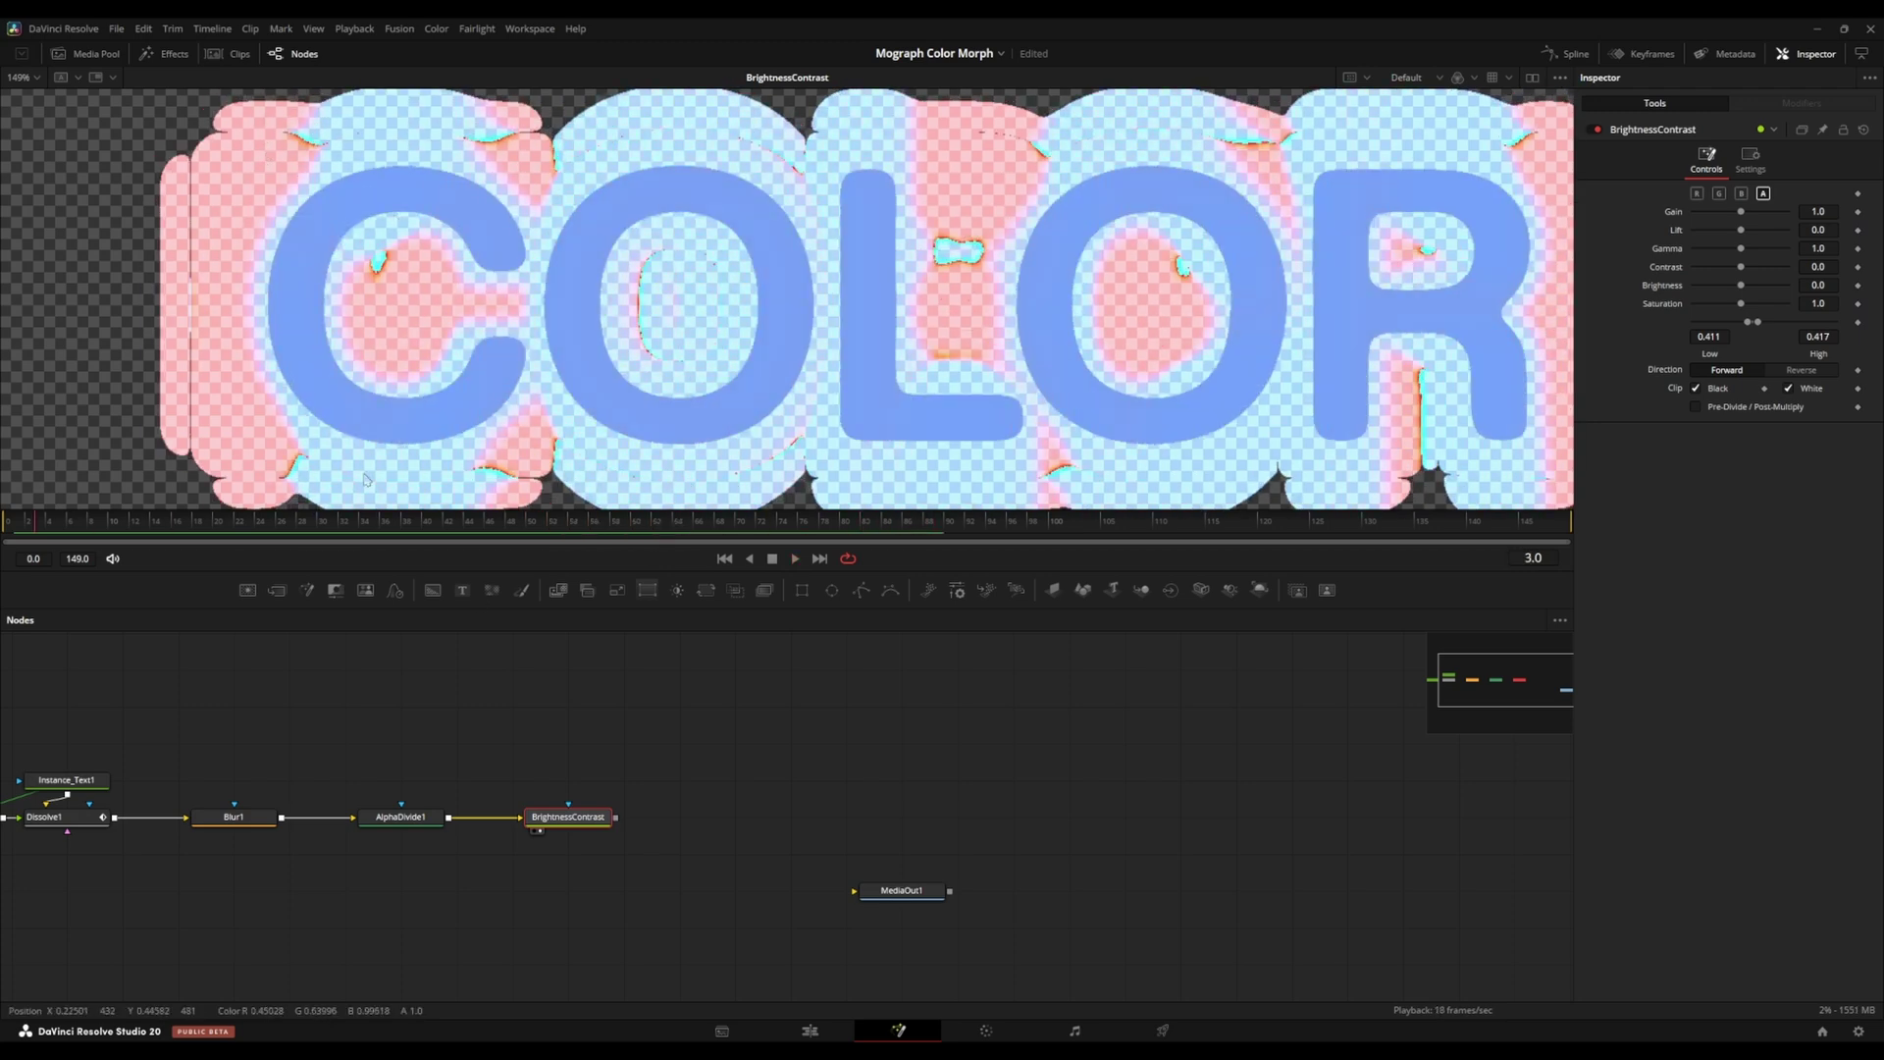
Add an Alpha Multiply node after the Brightness/Contrast node and play back the whole title morph.
key("shift+space")
type("alphamul")
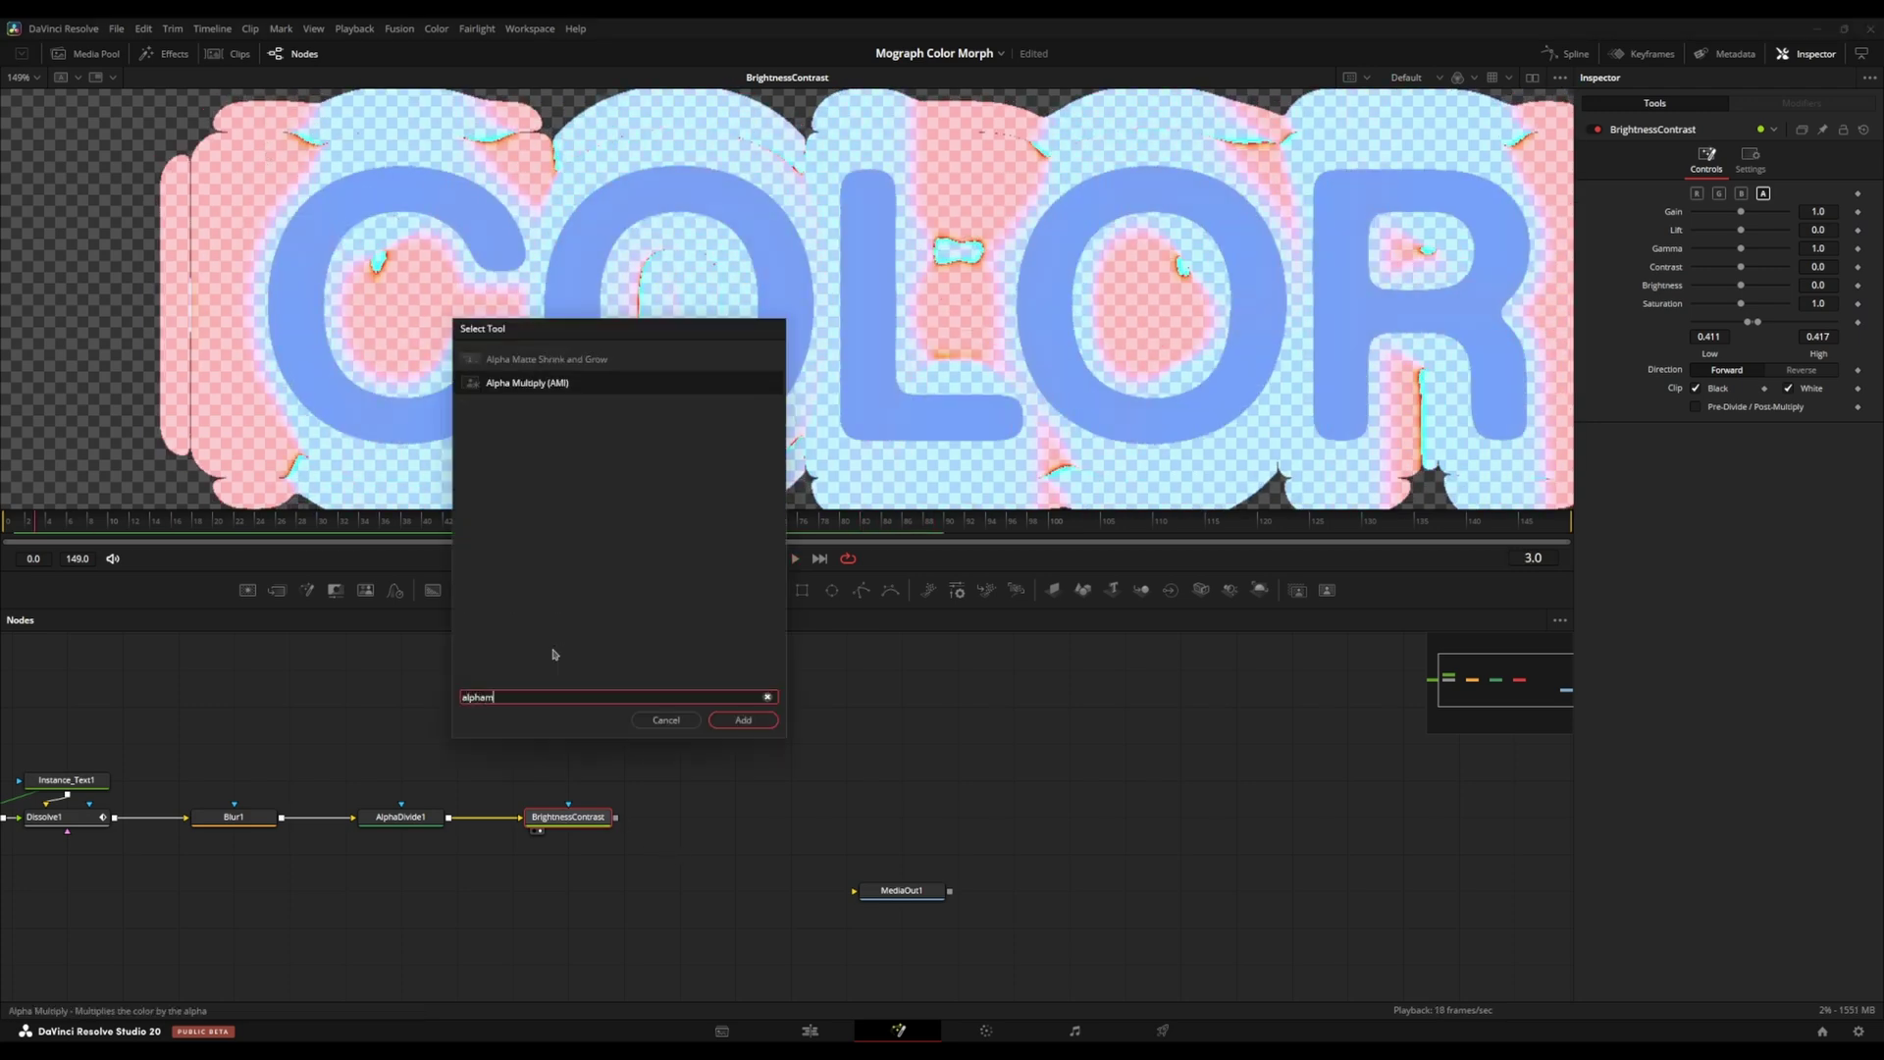
key("Return")
key("space")
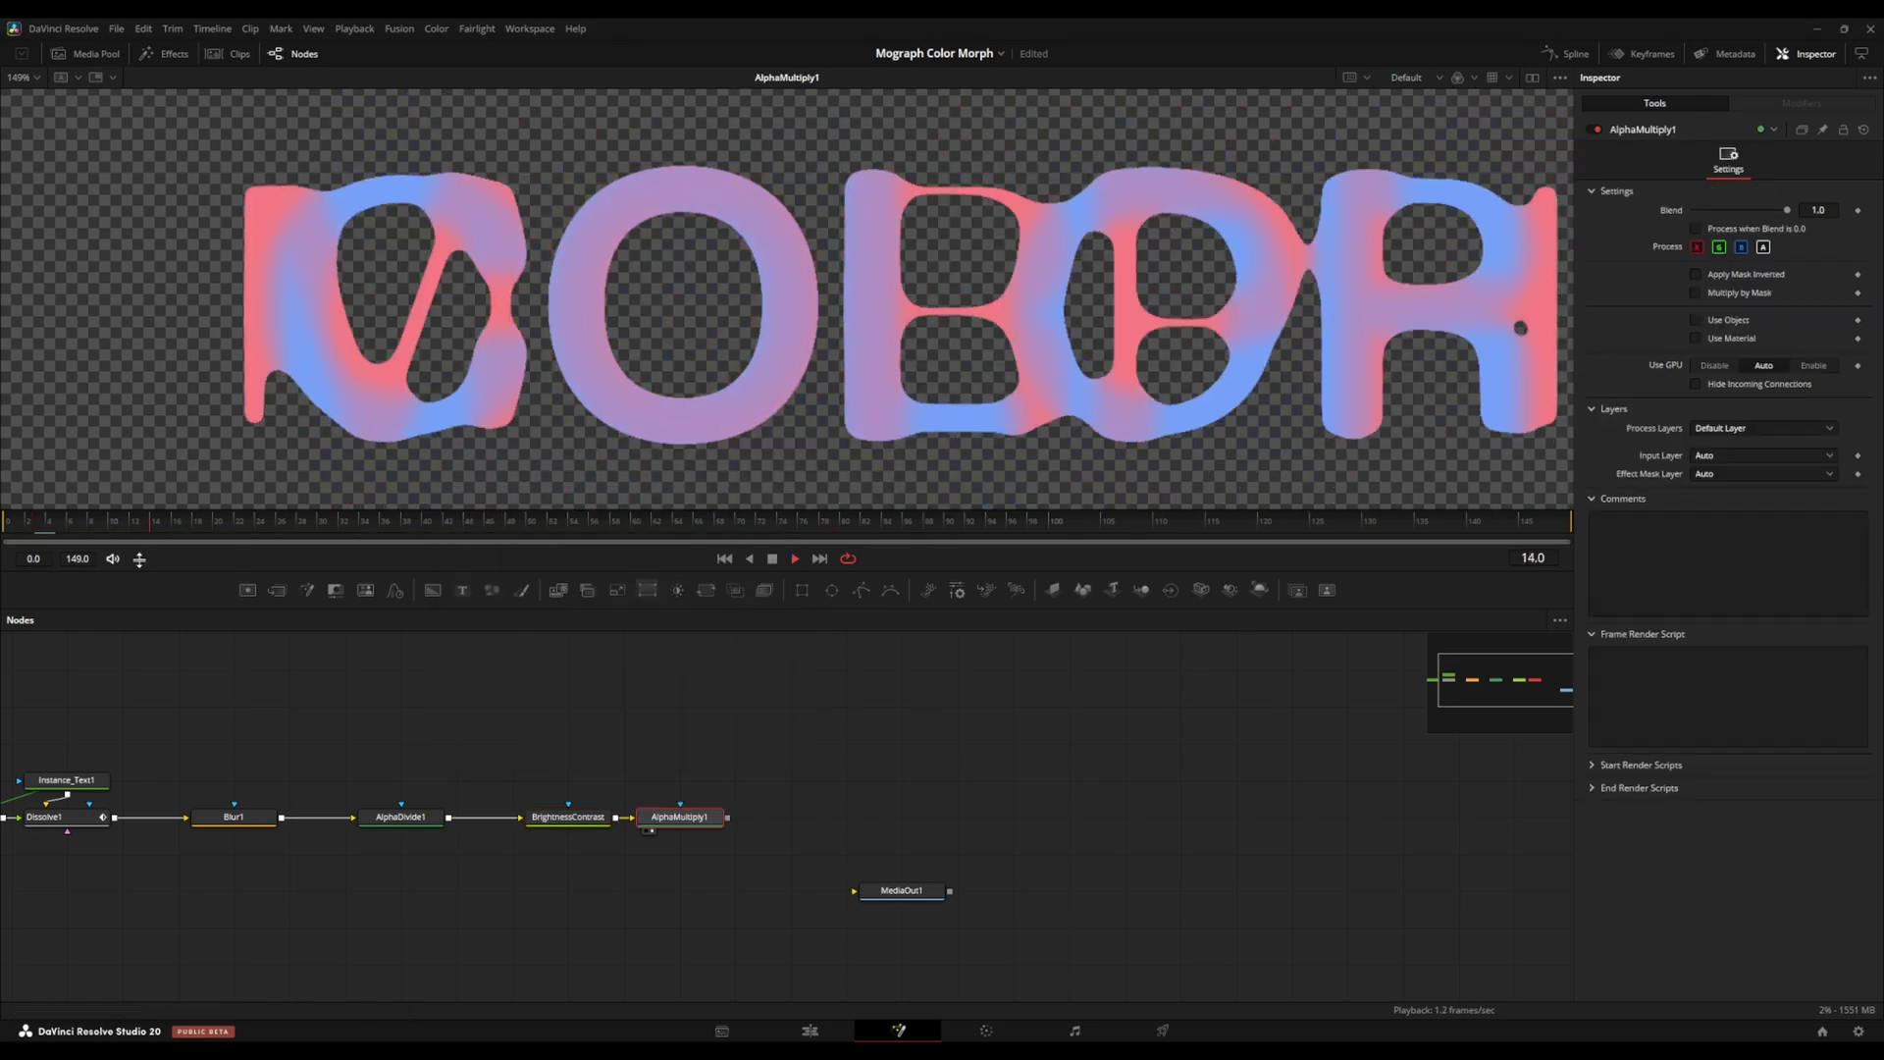
key("ctrl+f")
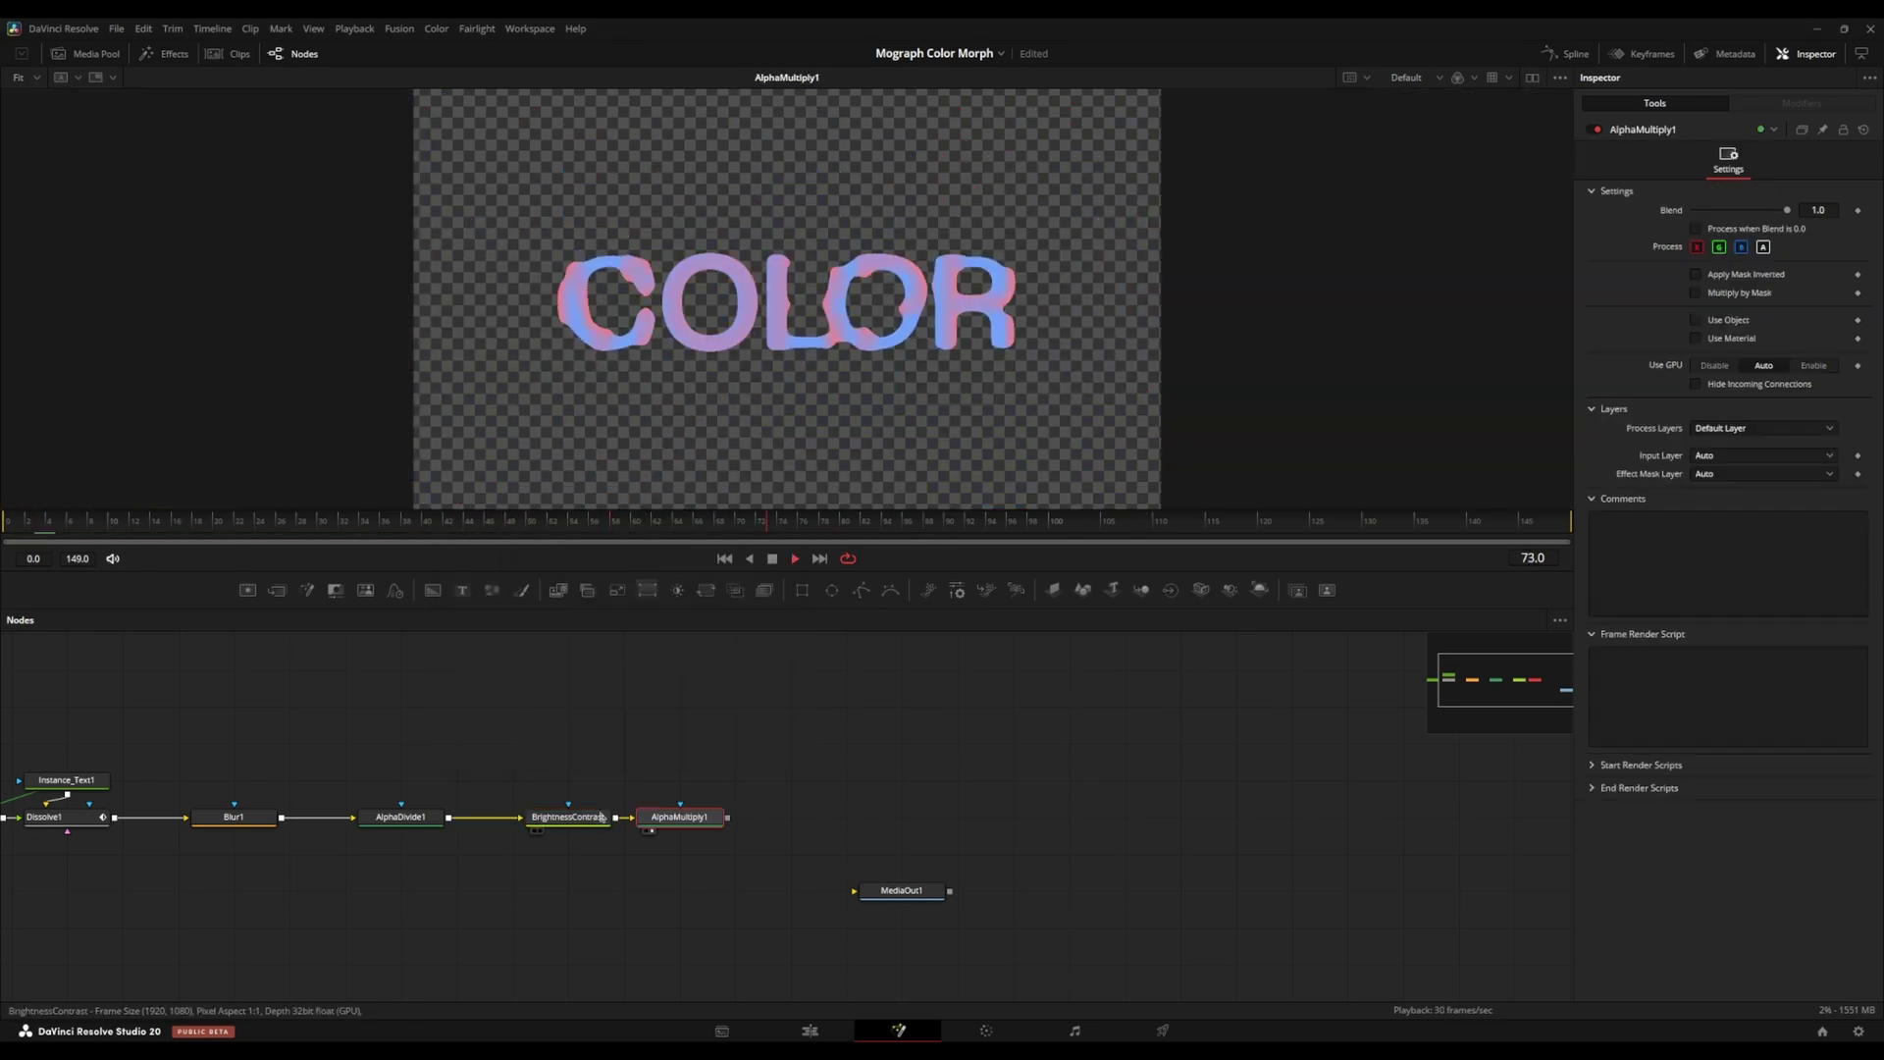
Close the gaps between Blur1, AlphaDivide1, the Brightness/Contrast node and AlphaMultiply1, and return the playhead to the start.
left_click_drag(568, 817, 481, 822)
left_click(405, 820)
left_click(535, 822, "ctrl")
left_click_drag(693, 821, 581, 820)
left_click_drag(314, 513, 5, 516)
left_click_drag(365, 738, 593, 774)
Detach the four nodes from Blur1 to AlphaMultiply1 from Dissolve1 and place them as a separate row above the flow.
left_click_drag(856, 771, 432, 889)
left_click(458, 852)
left_click(790, 851)
left_click_drag(589, 520, 5, 520)
left_click_drag(850, 715, 446, 851)
left_click_drag(458, 851, 458, 704, "shift")
Add the SC_SimpleChoker tool directly after Dissolve1.
left_click(289, 851)
key("2")
key("shift+space")
type("sc_simplec")
key("Return")
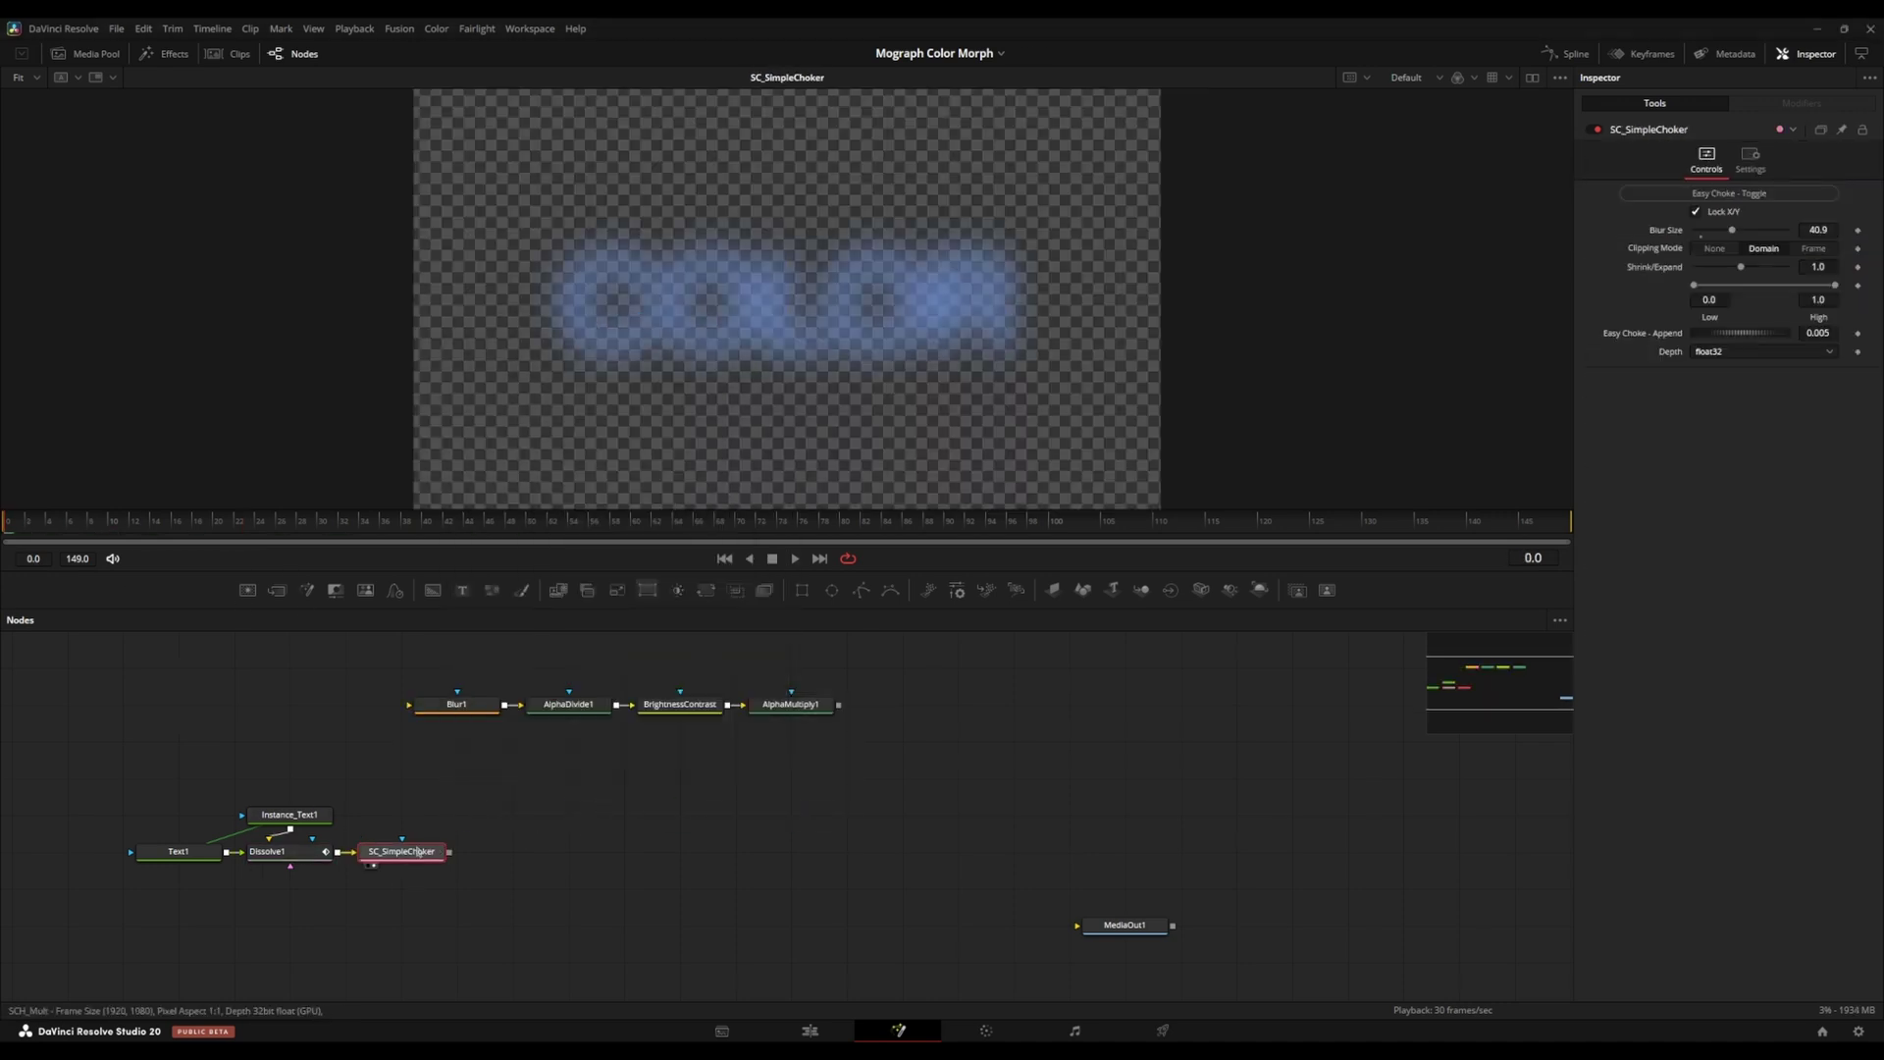
Shift SC_SimpleChoker, both text nodes and Dissolve1 beneath the detached node row, and select SC_SimpleChoker.
left_click_drag(402, 851, 625, 851)
left_click_drag(177, 797, 319, 866)
left_click_drag(310, 856, 533, 856)
left_click(624, 851)
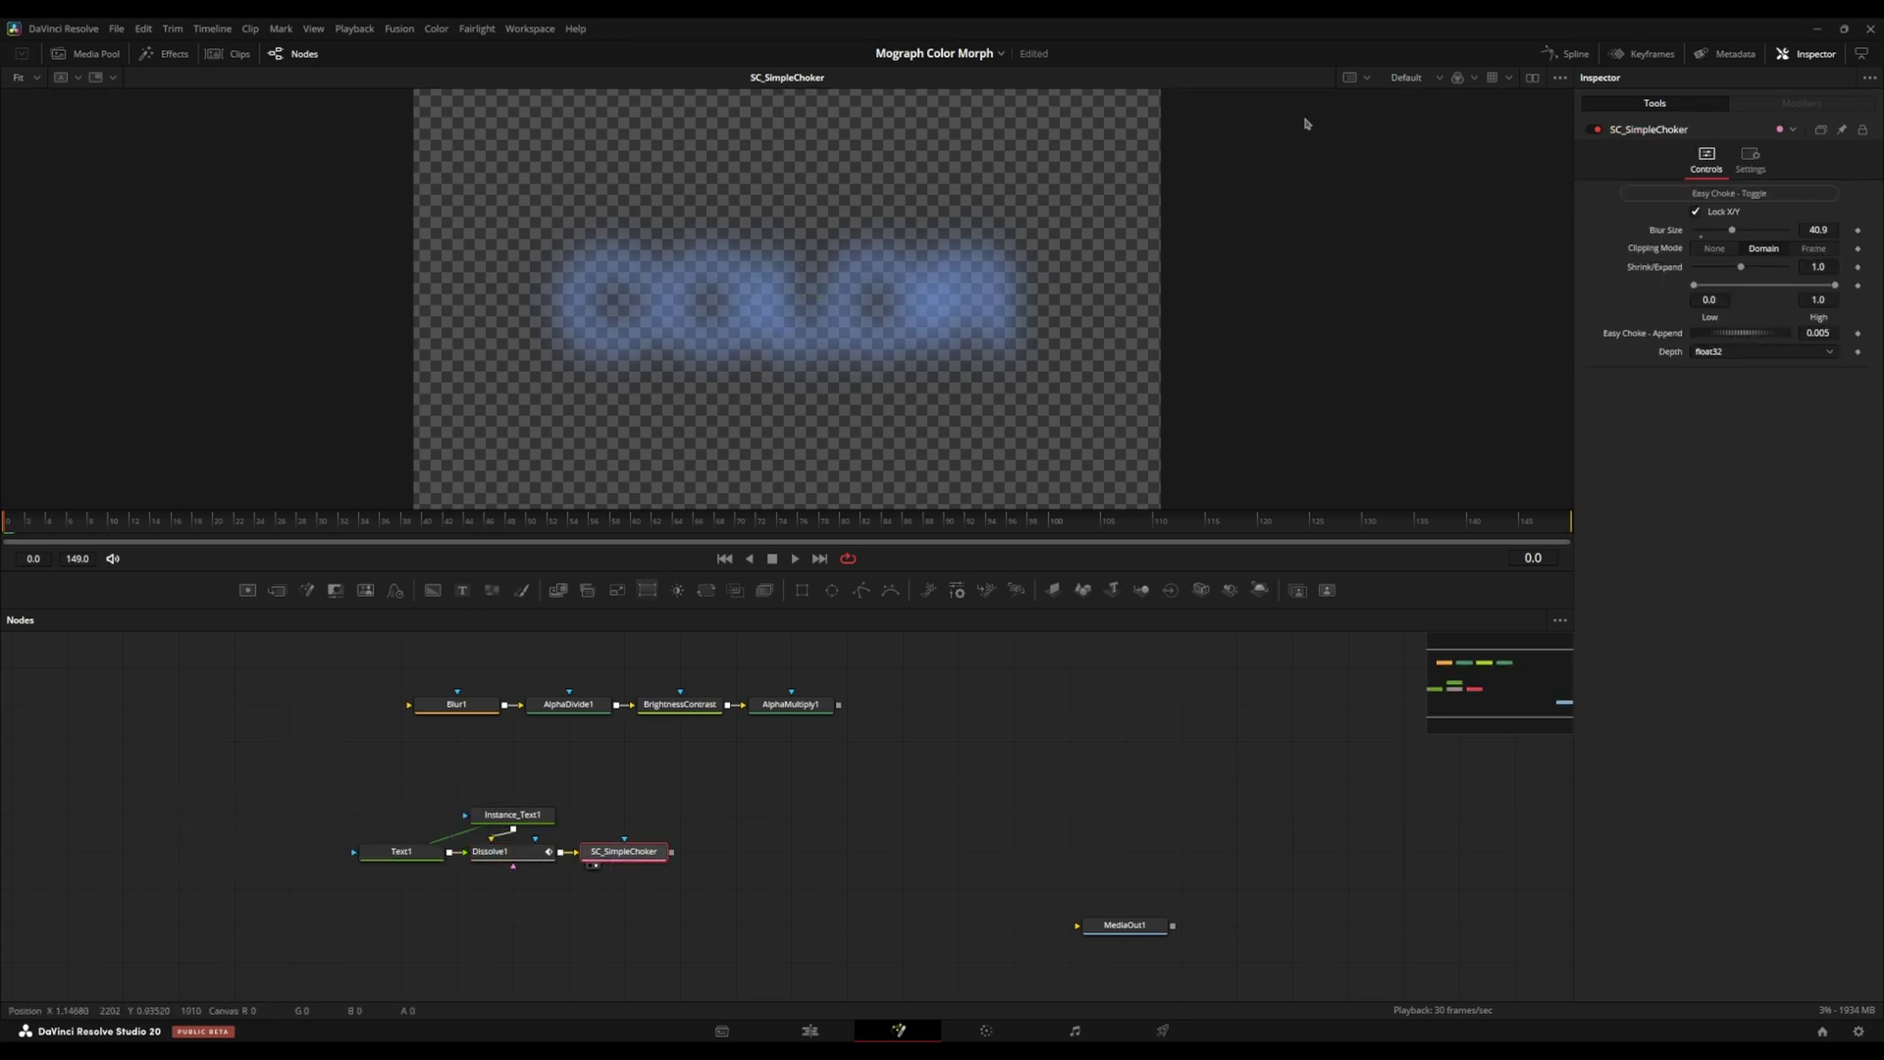
Set SC_SimpleChoker's blur size to 8.0, turn on Easy Choke, and play back the morph.
left_click(1685, 195)
left_click(1704, 231)
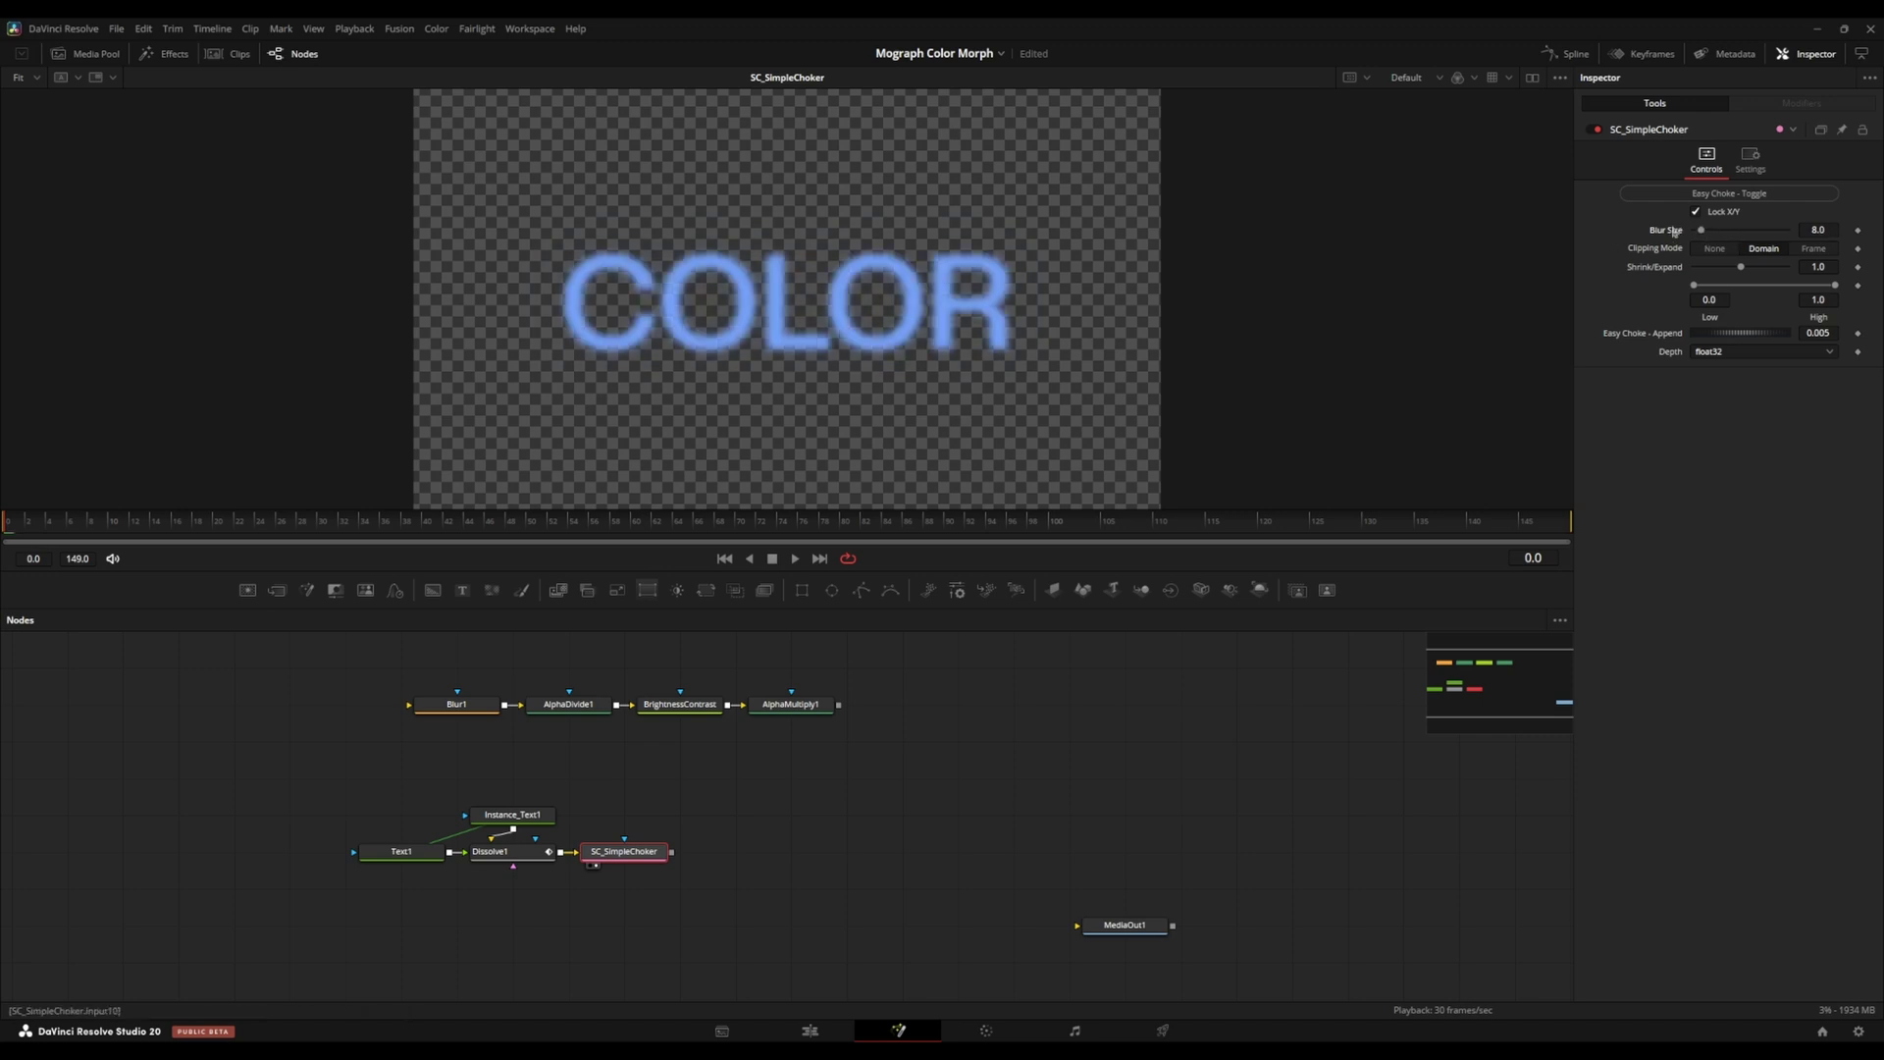
left_click(1821, 231)
left_click(1751, 506)
left_click(1713, 200)
key("space")
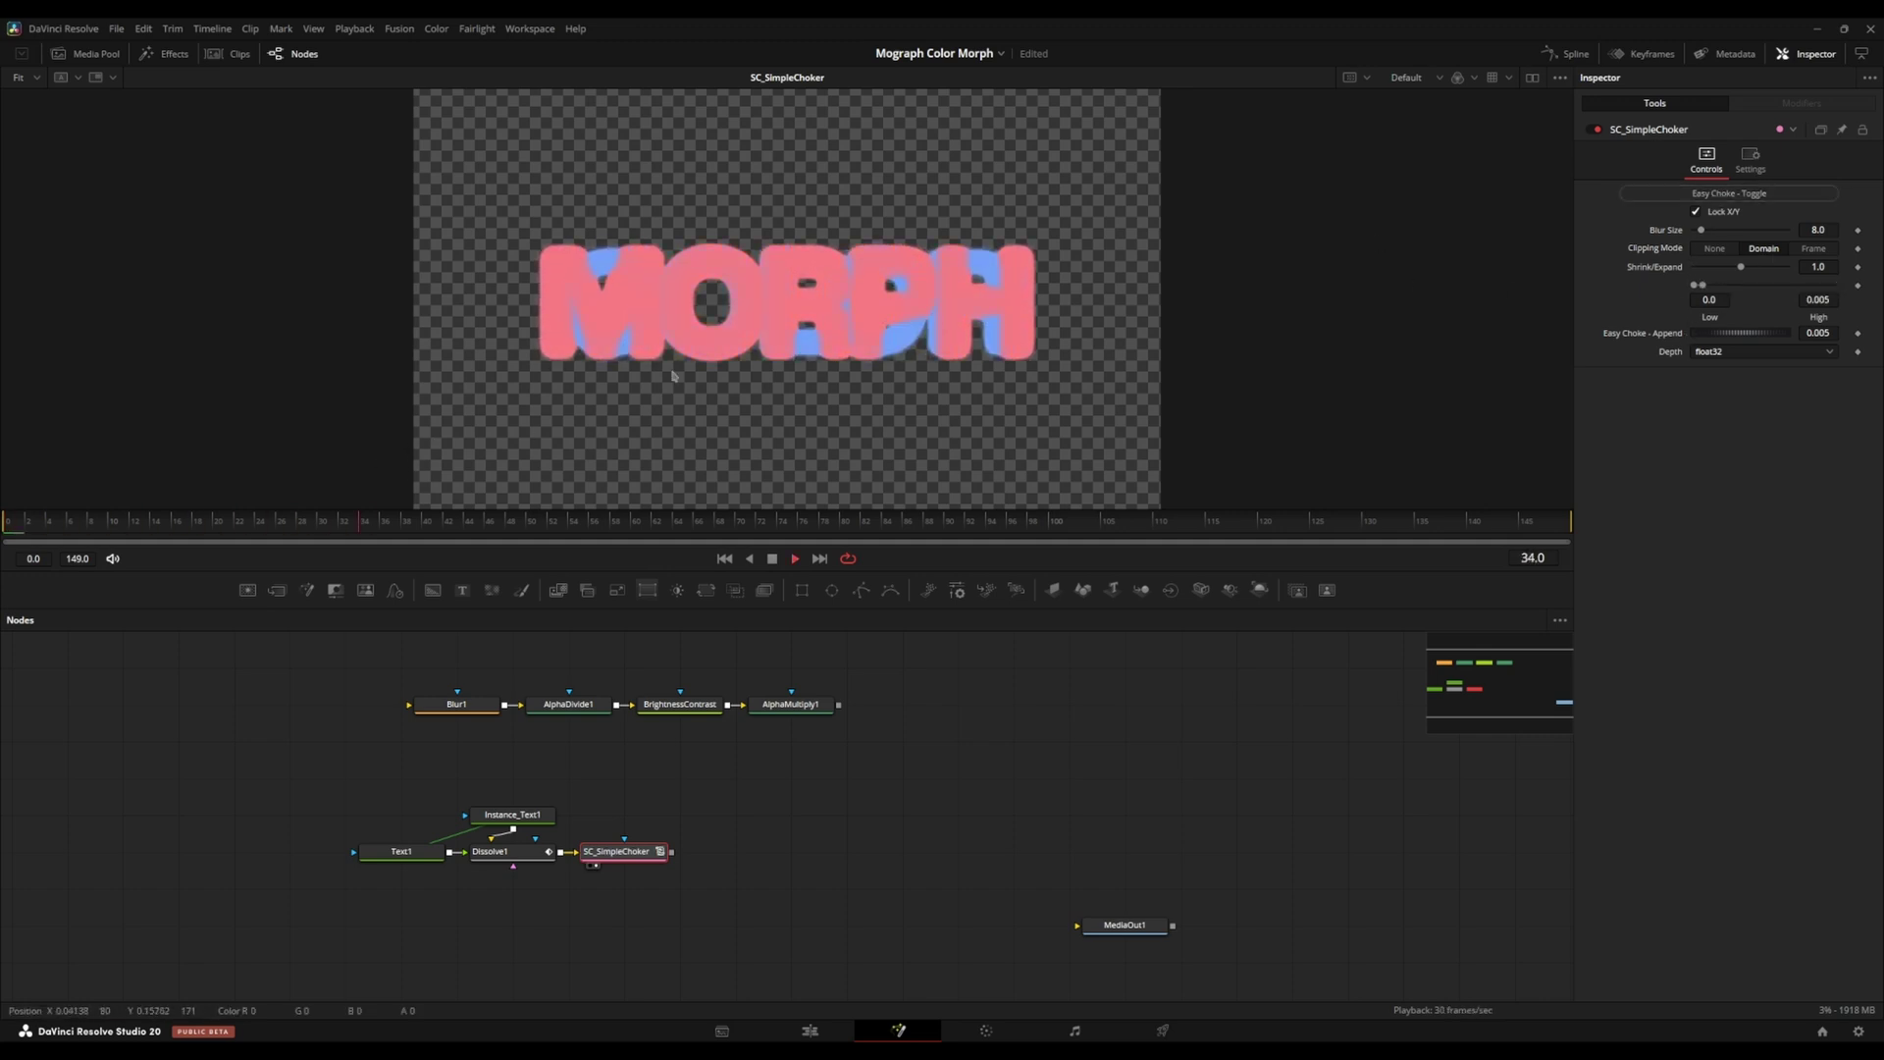
key("space")
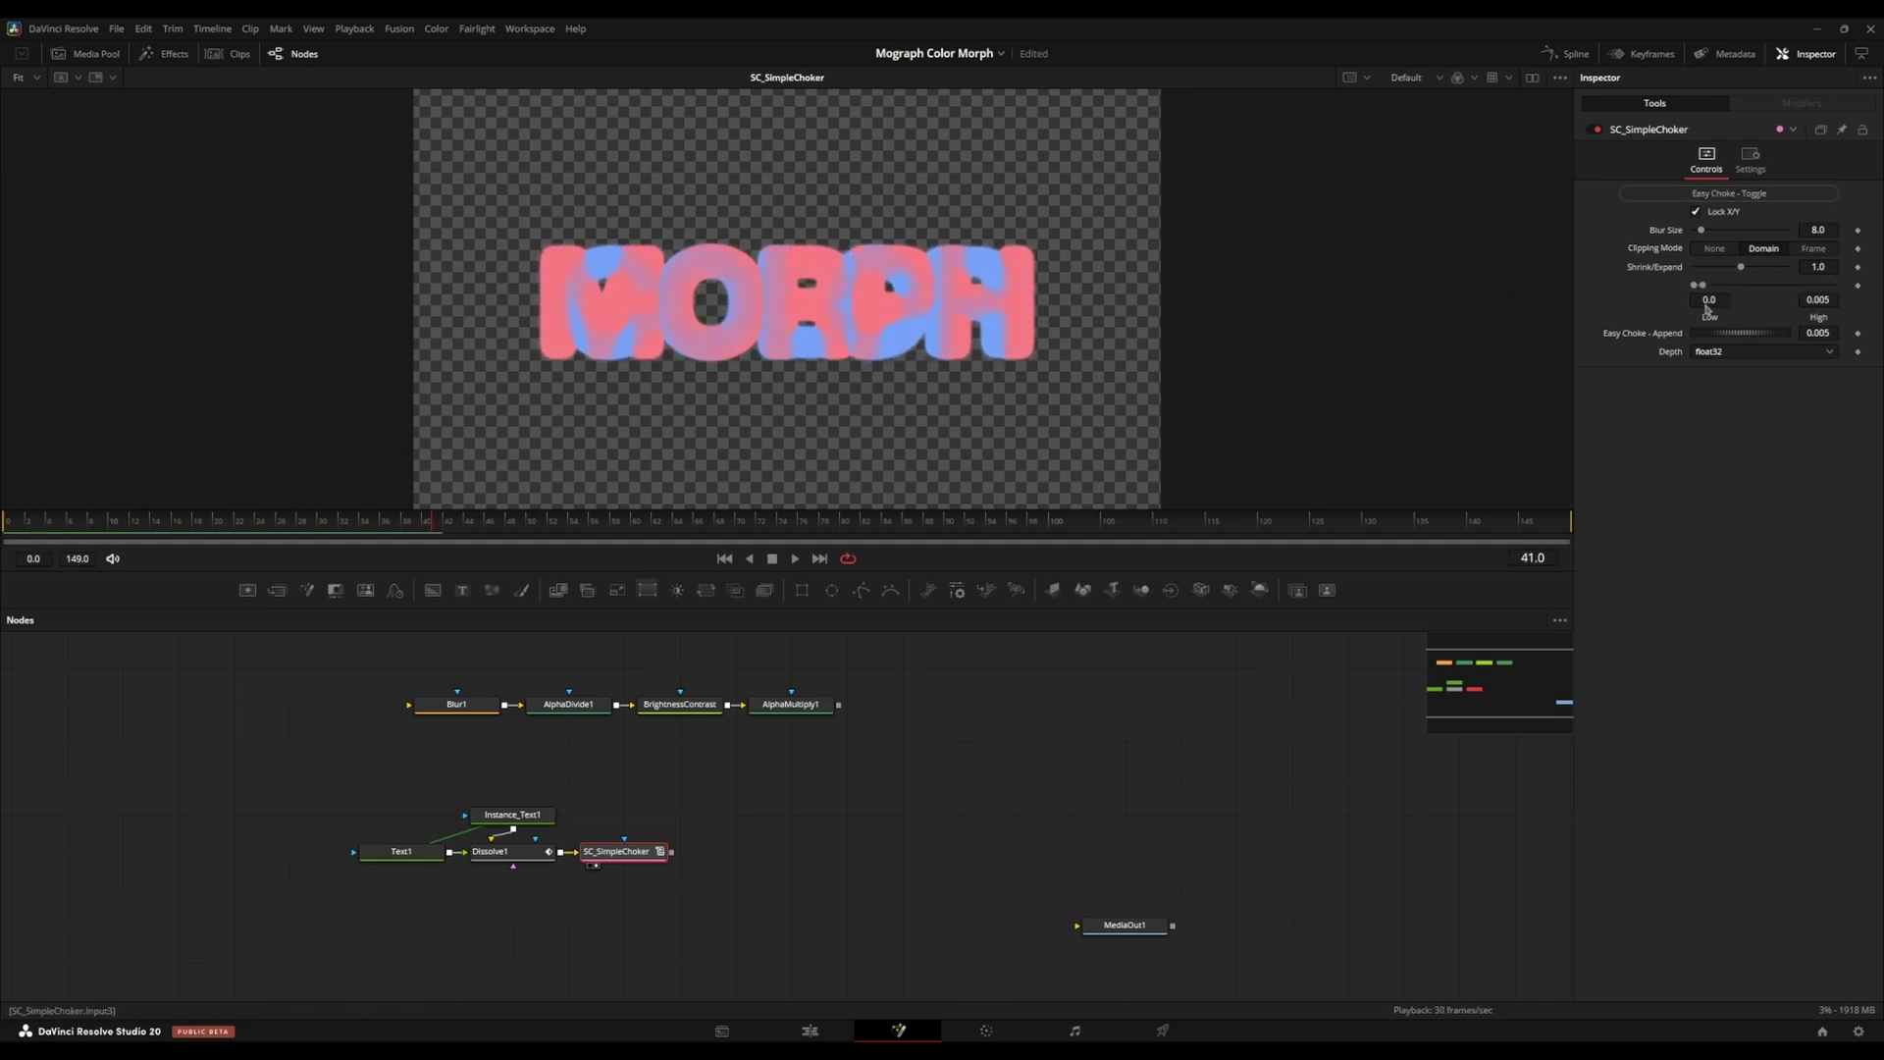
Raise SC_SimpleChoker's low threshold to 0.423 and play back the morph to check the letter edges.
left_click_drag(1706, 306, 1704, 307)
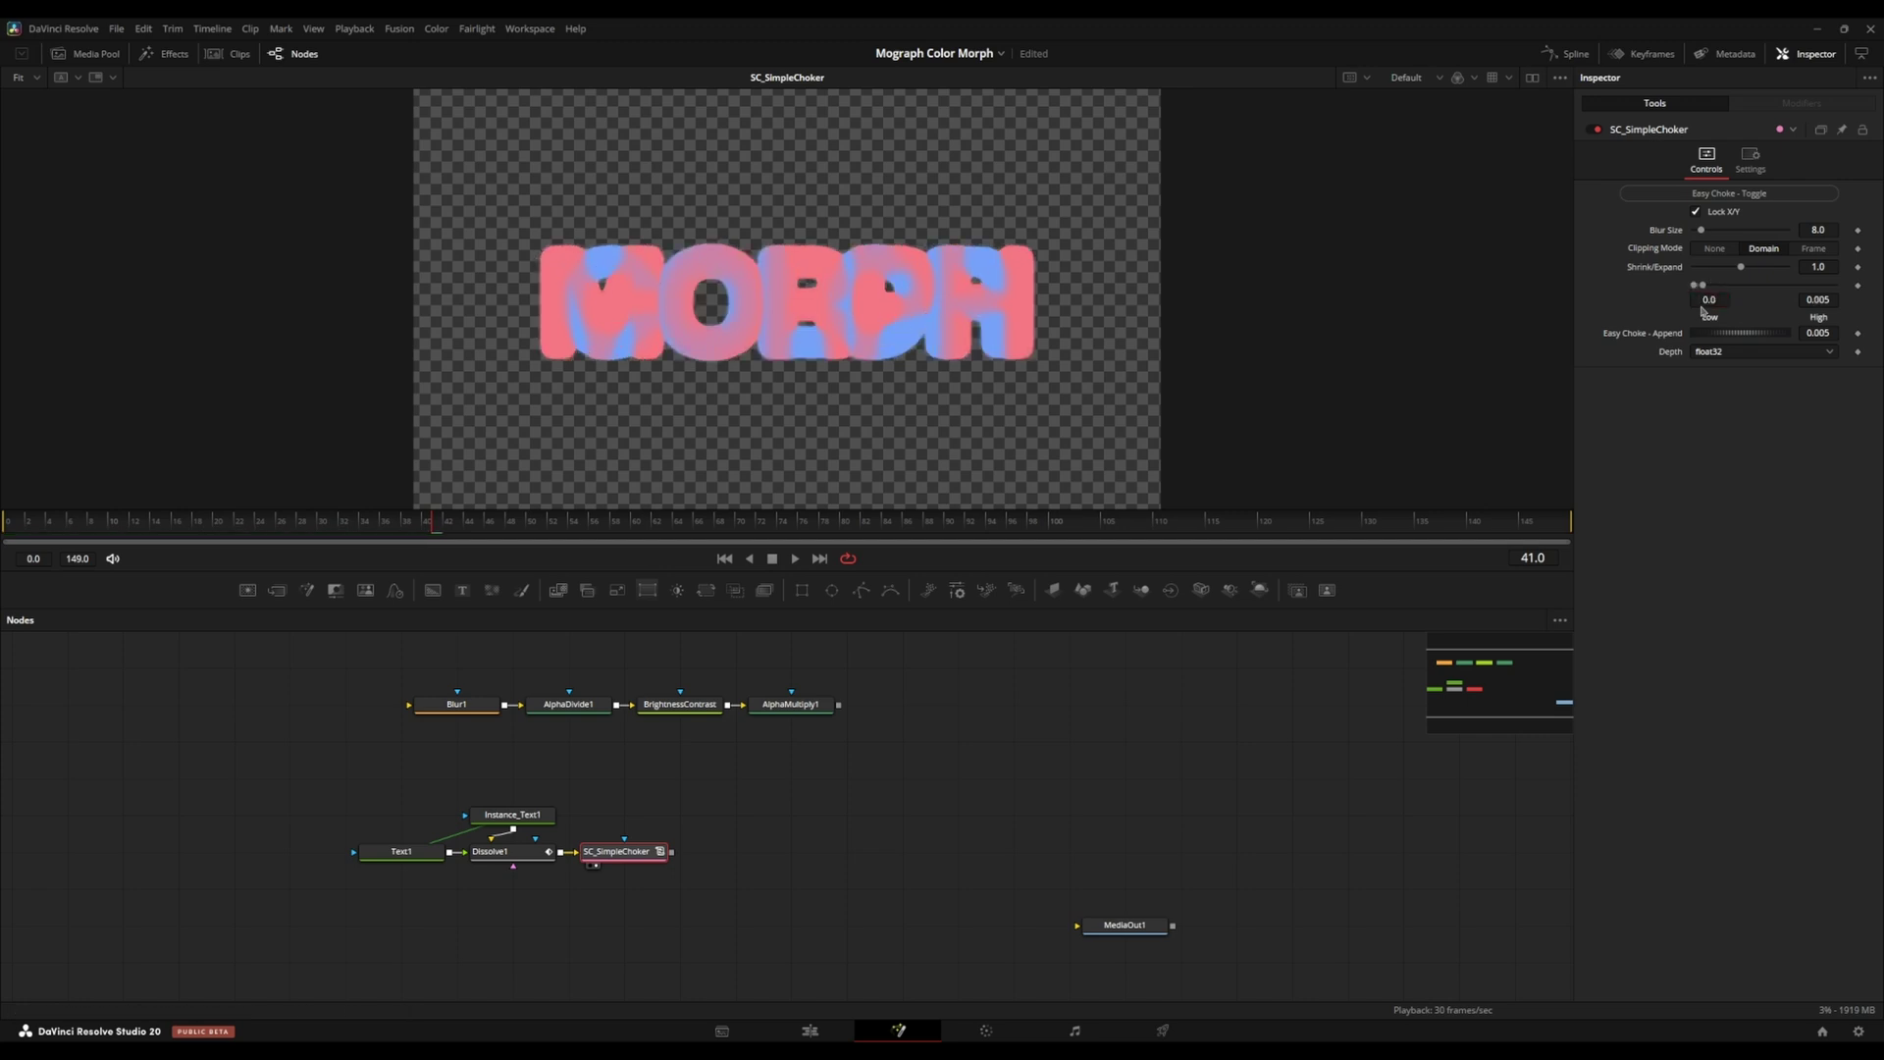
key("space")
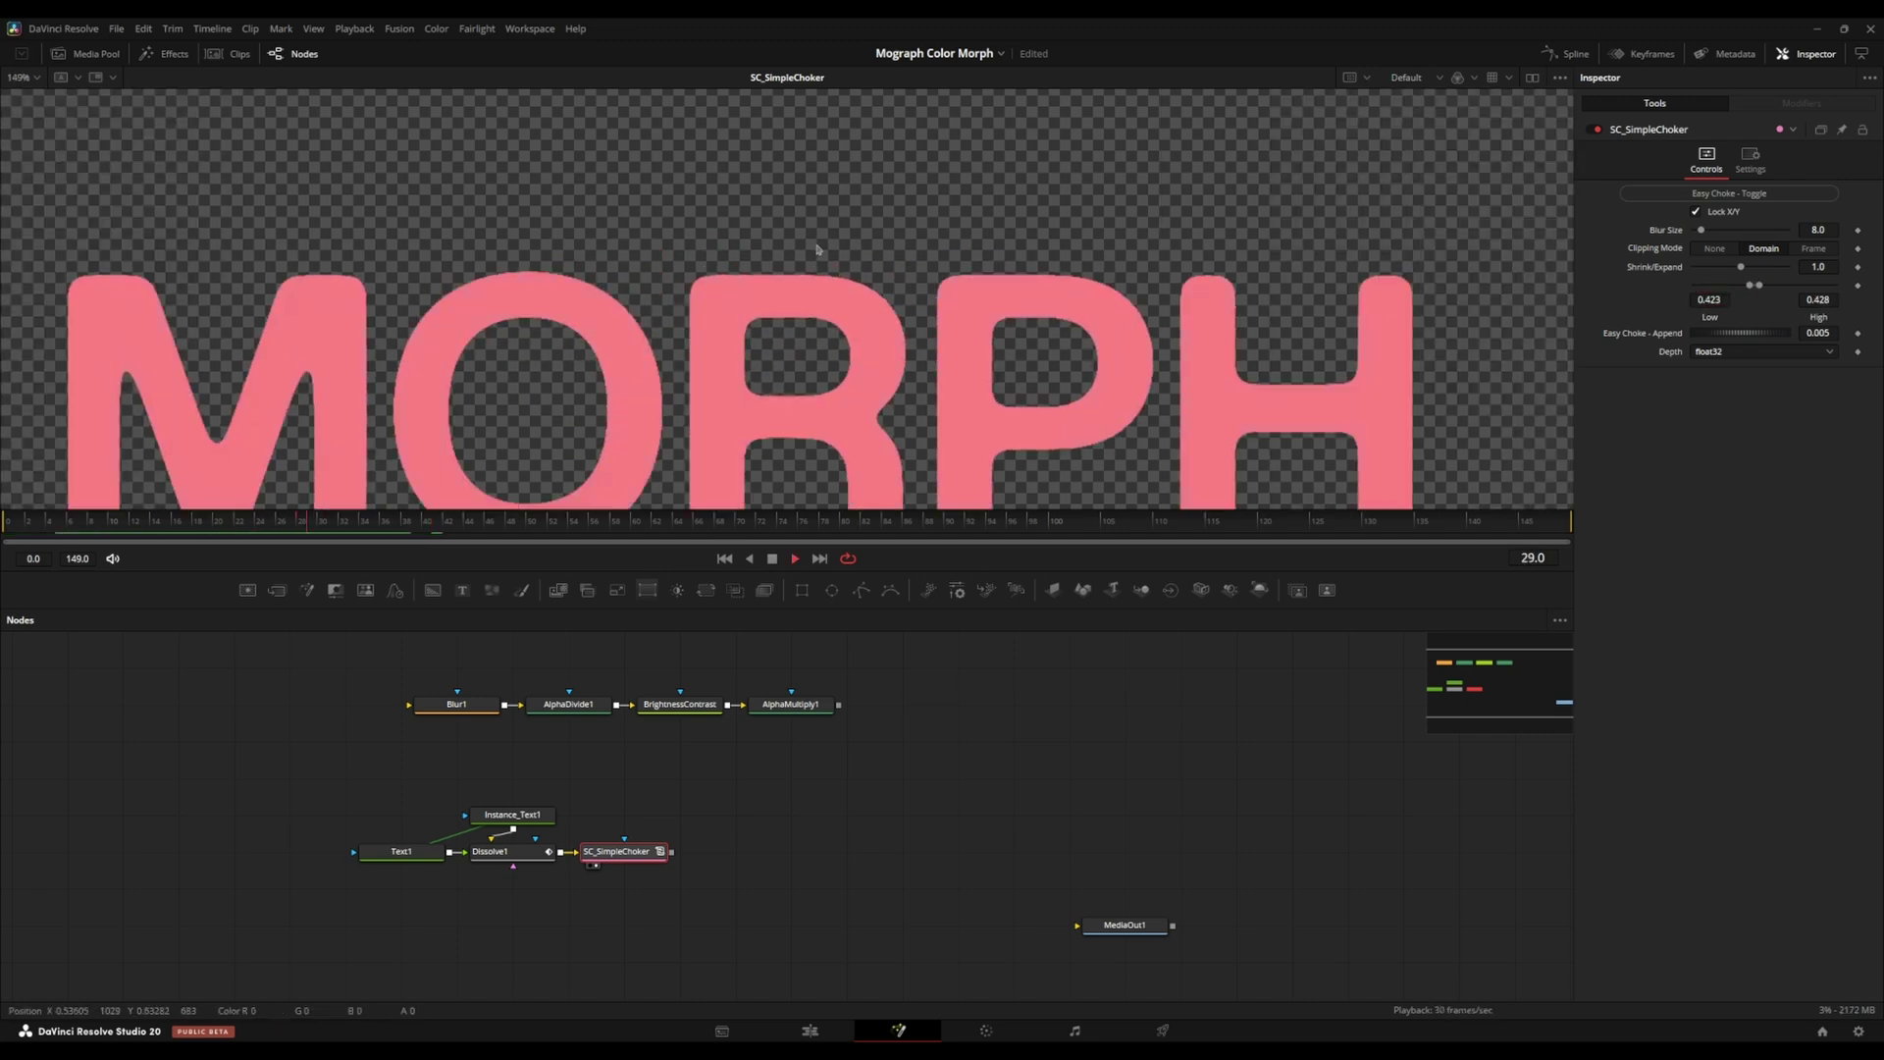
key("space")
Highlight the four detached nodes for comparison, reselect SC_SimpleChoker, and review the morph's playback.
left_click_drag(624, 740, 582, 766)
left_click_drag(333, 698, 819, 765)
left_click_drag(748, 738, 805, 703)
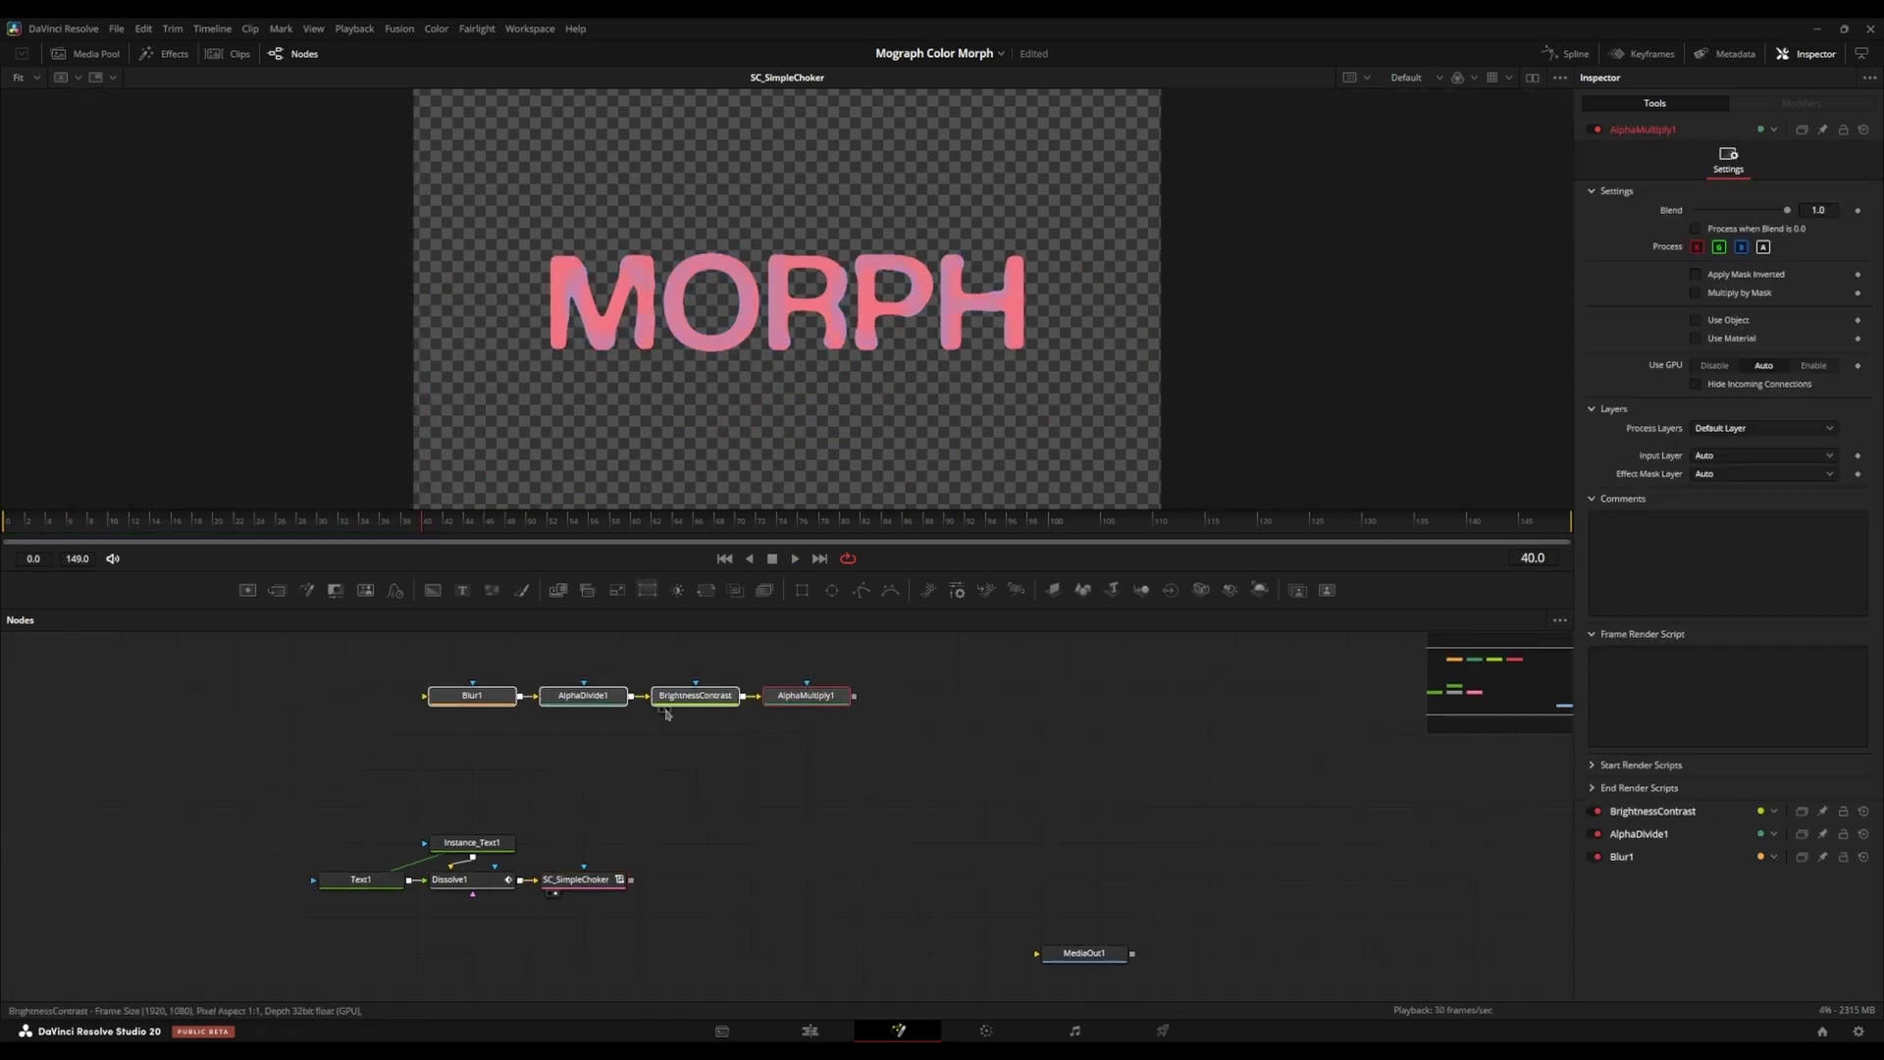
left_click(579, 880)
key("space")
scroll(600, 344, "up", 1)
key("ctrl+f")
key("space")
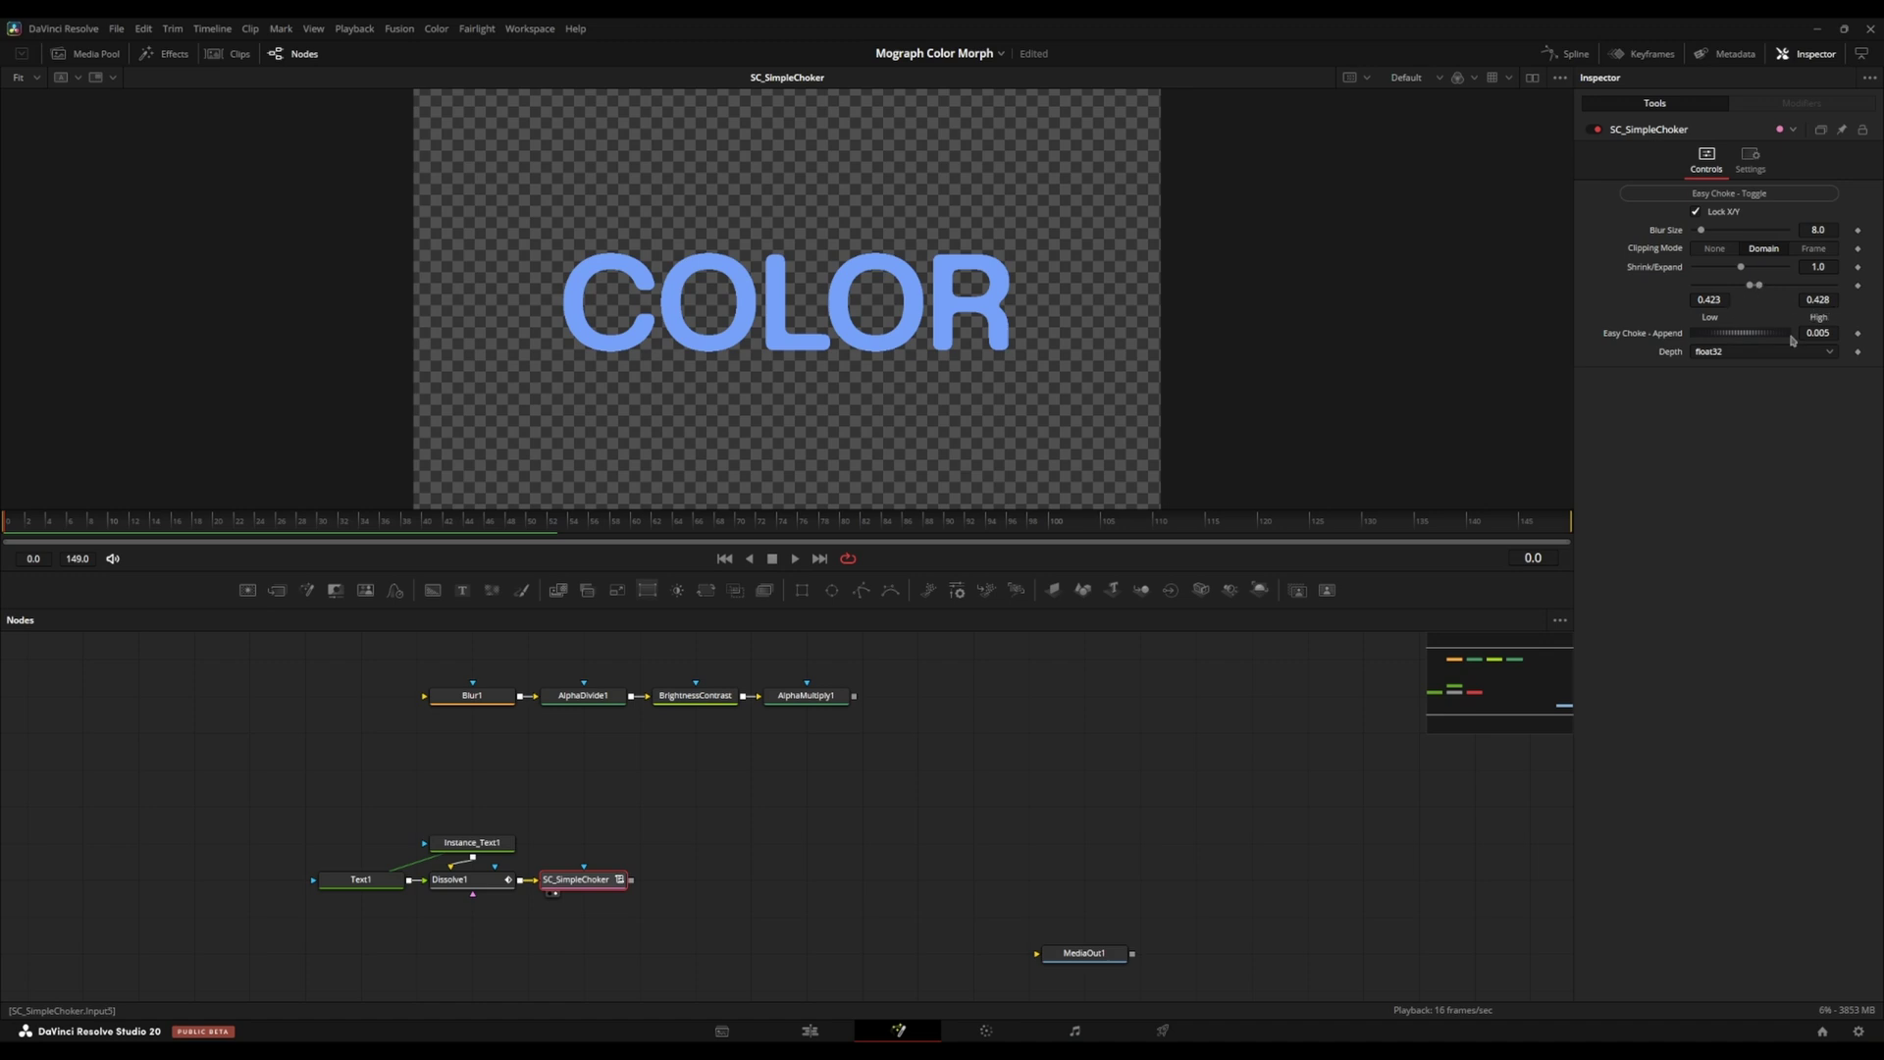
Refine SC_SimpleChoker with Easy Choke - Append at 0.0028, low threshold at 0.351 and Shrink/Expand at about 0.64.
left_click_drag(1791, 341, 1265, 346)
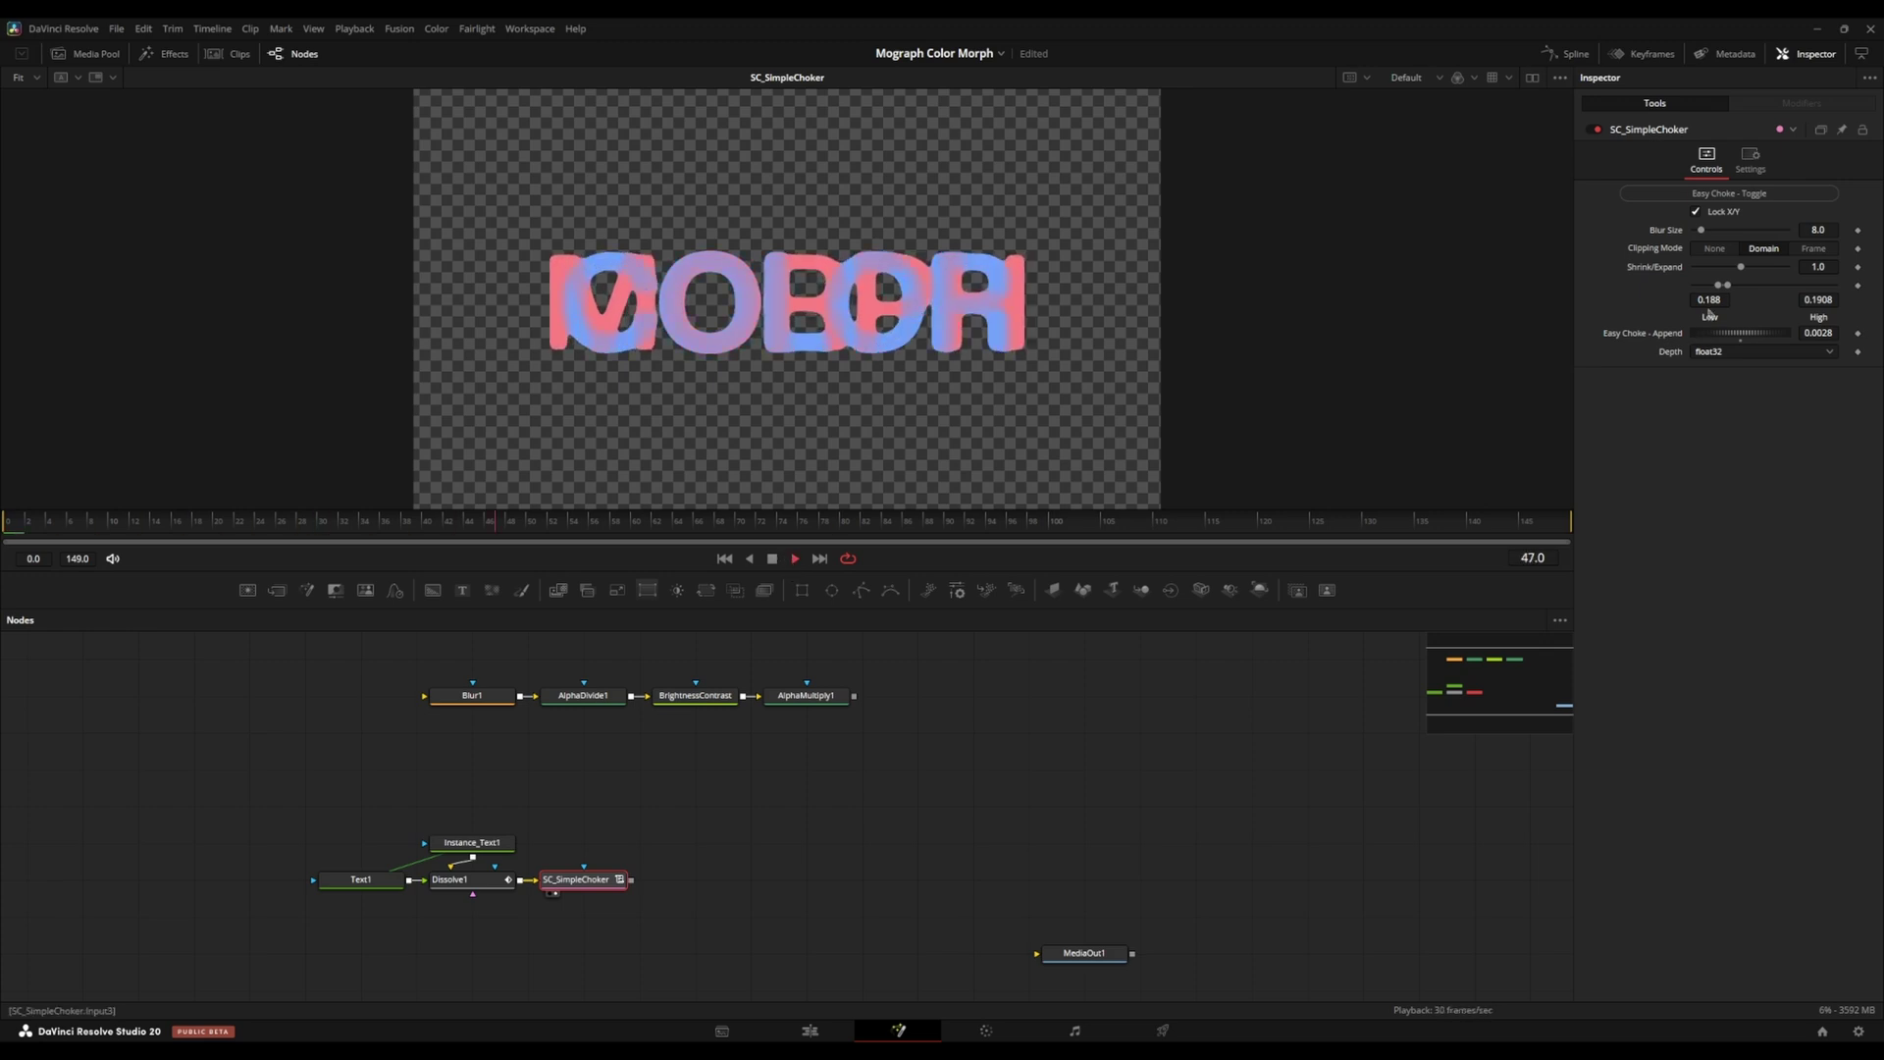
left_click_drag(1708, 304, 1868, 304)
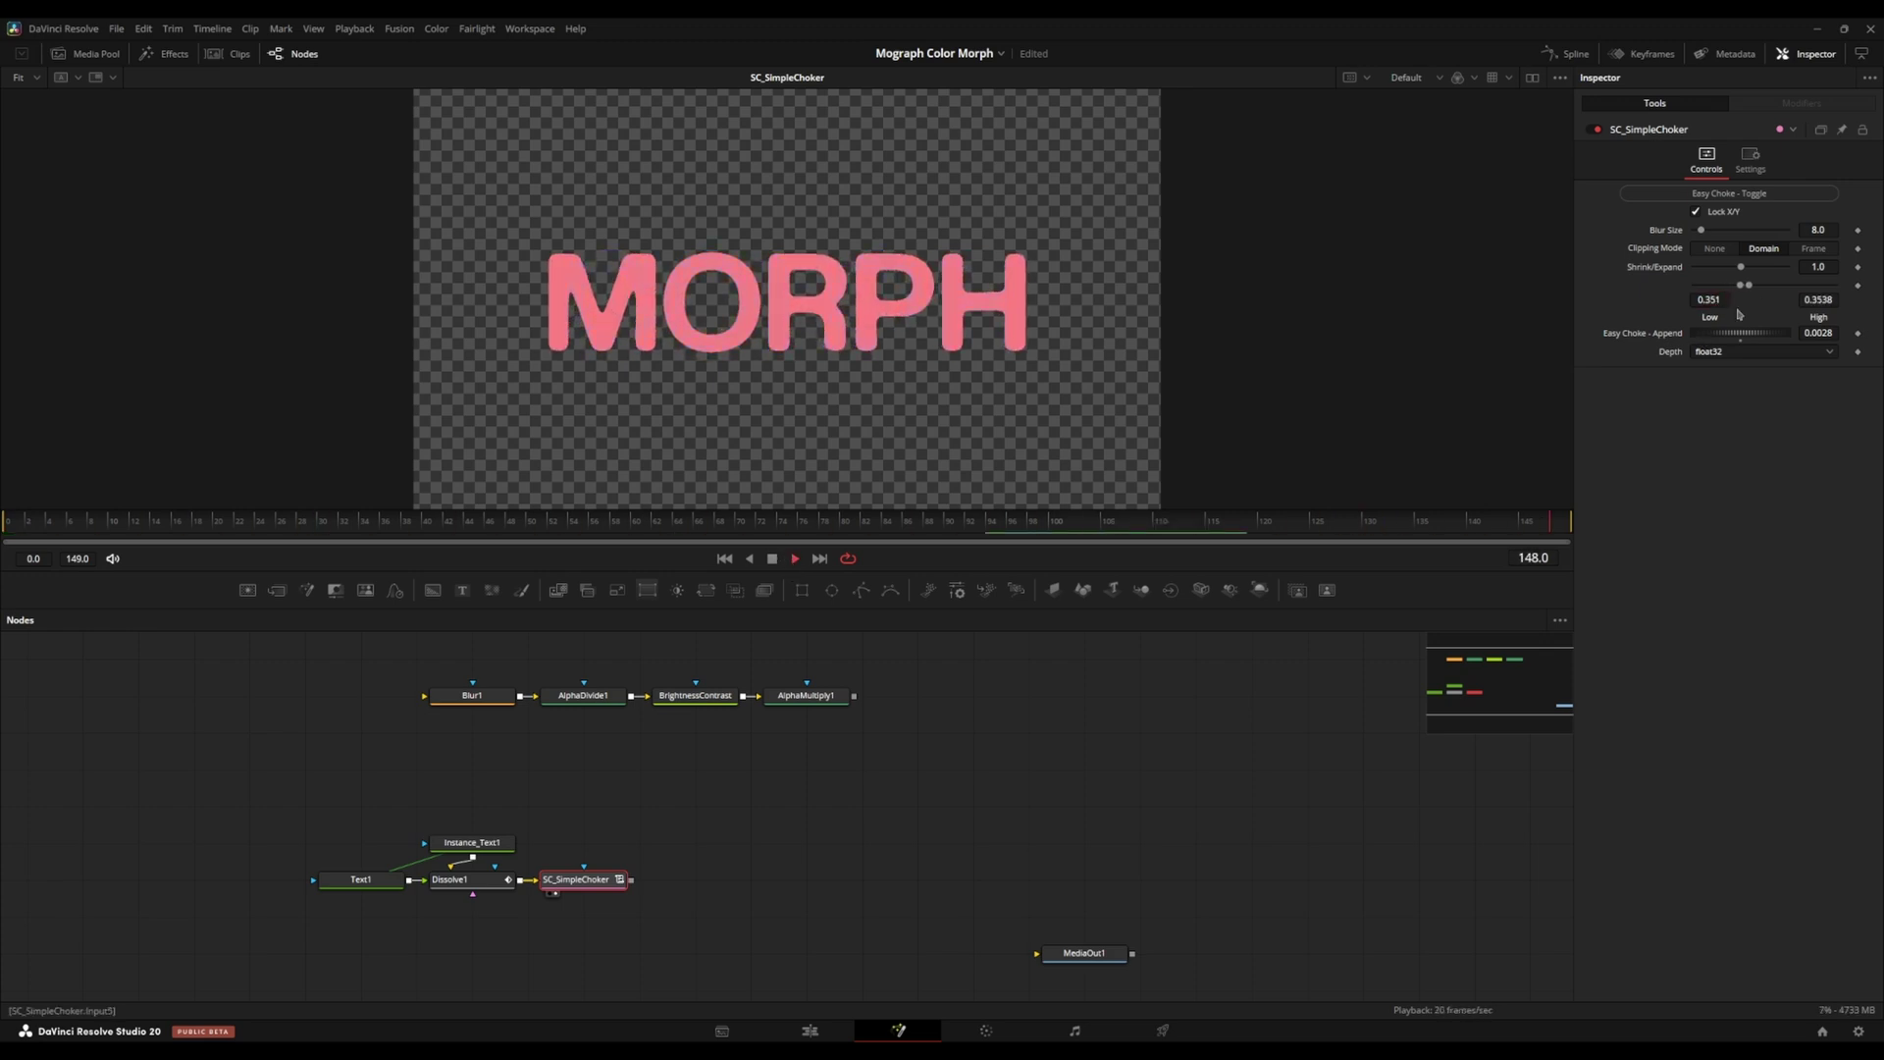
left_click(6, 521)
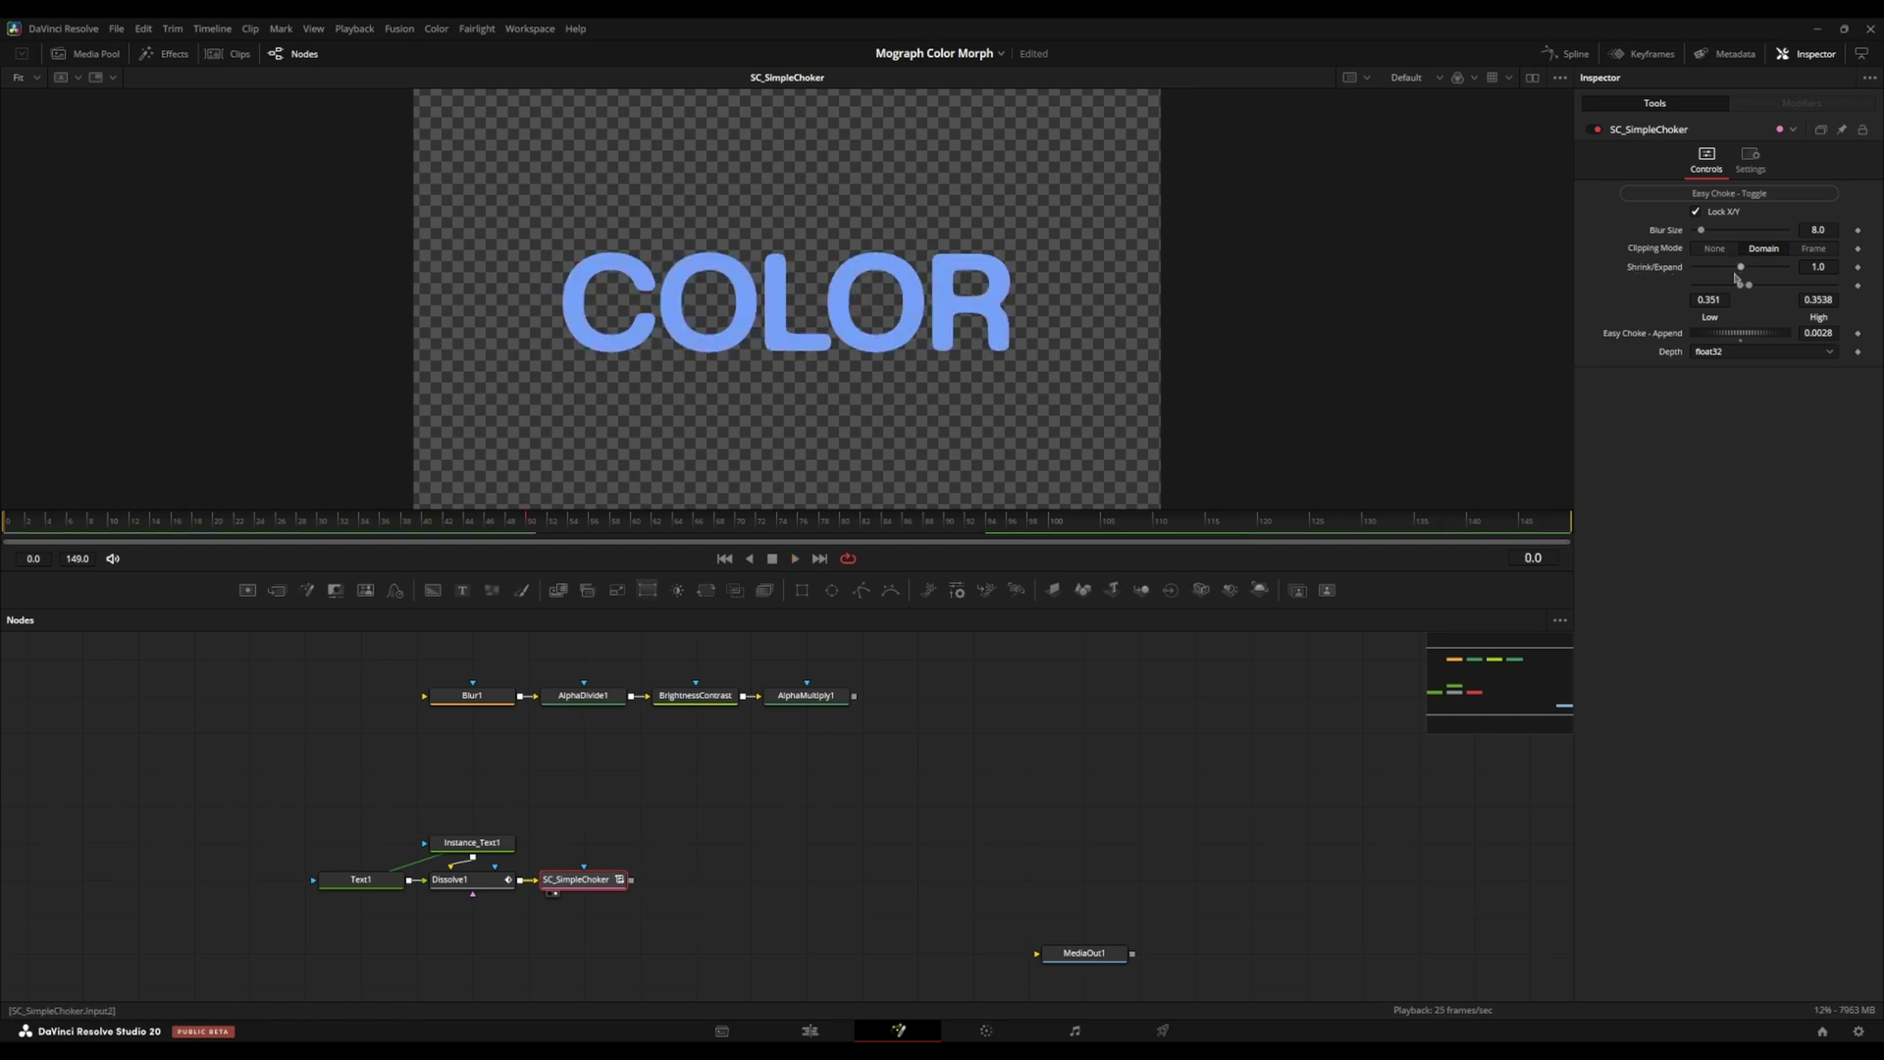
left_click_drag(1741, 267, 1718, 271)
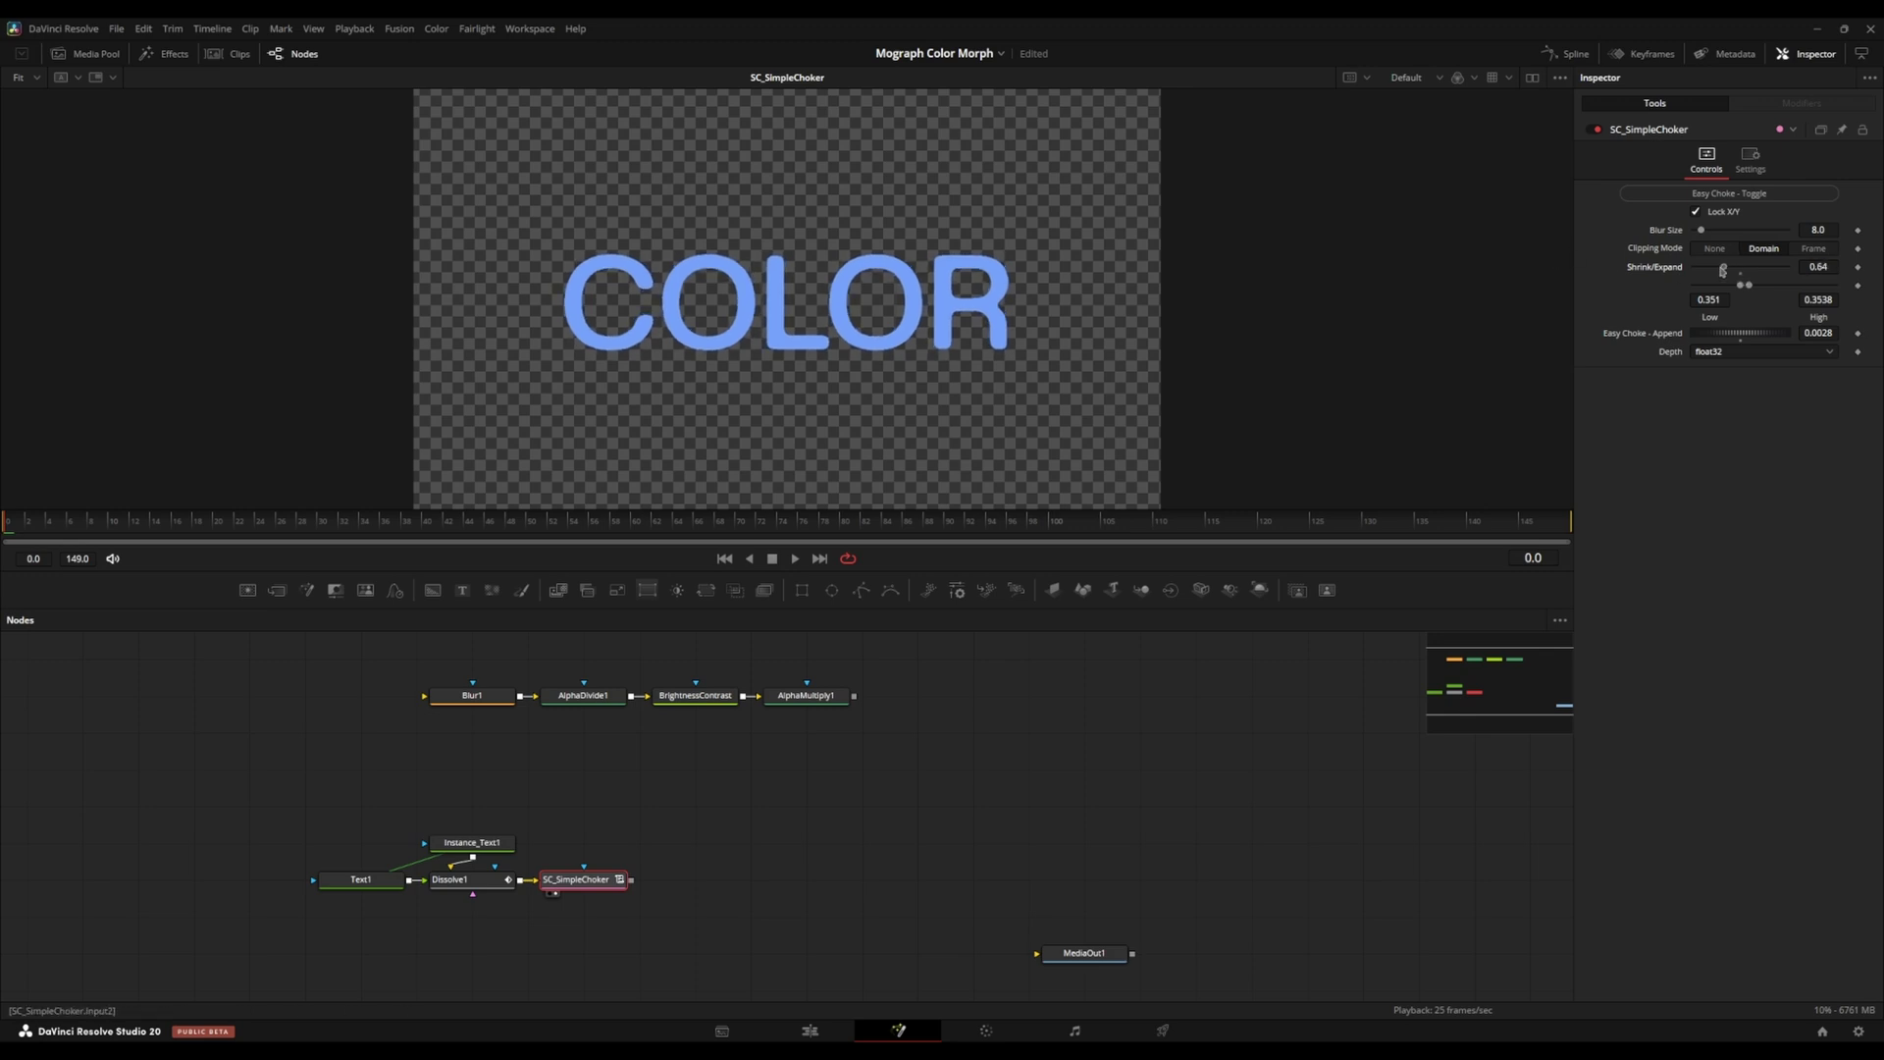
Set SC_SimpleChoker's Shrink/Expand to 1.0 and play back the morph to check the letter edges.
left_click(1741, 271)
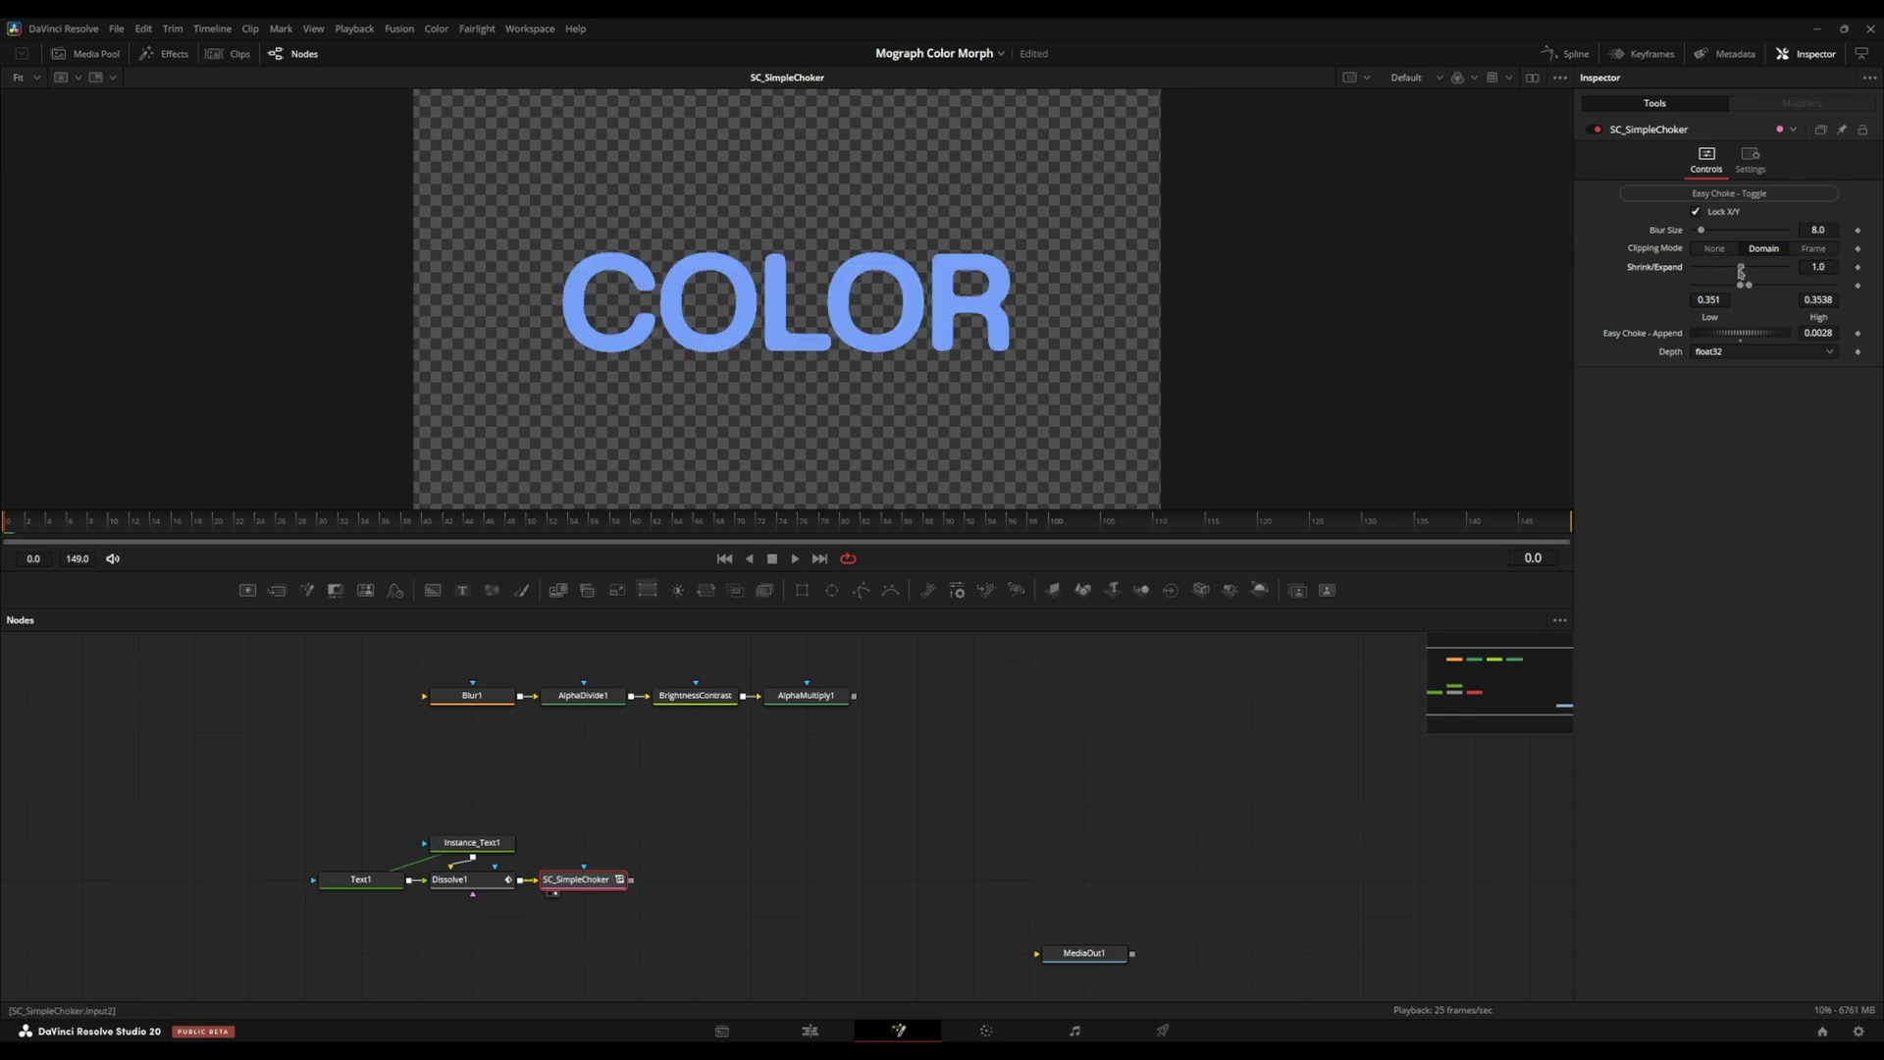
left_click_drag(1741, 273, 1739, 271)
key("space")
left_click_drag(1739, 267, 1743, 280)
left_click(1742, 273)
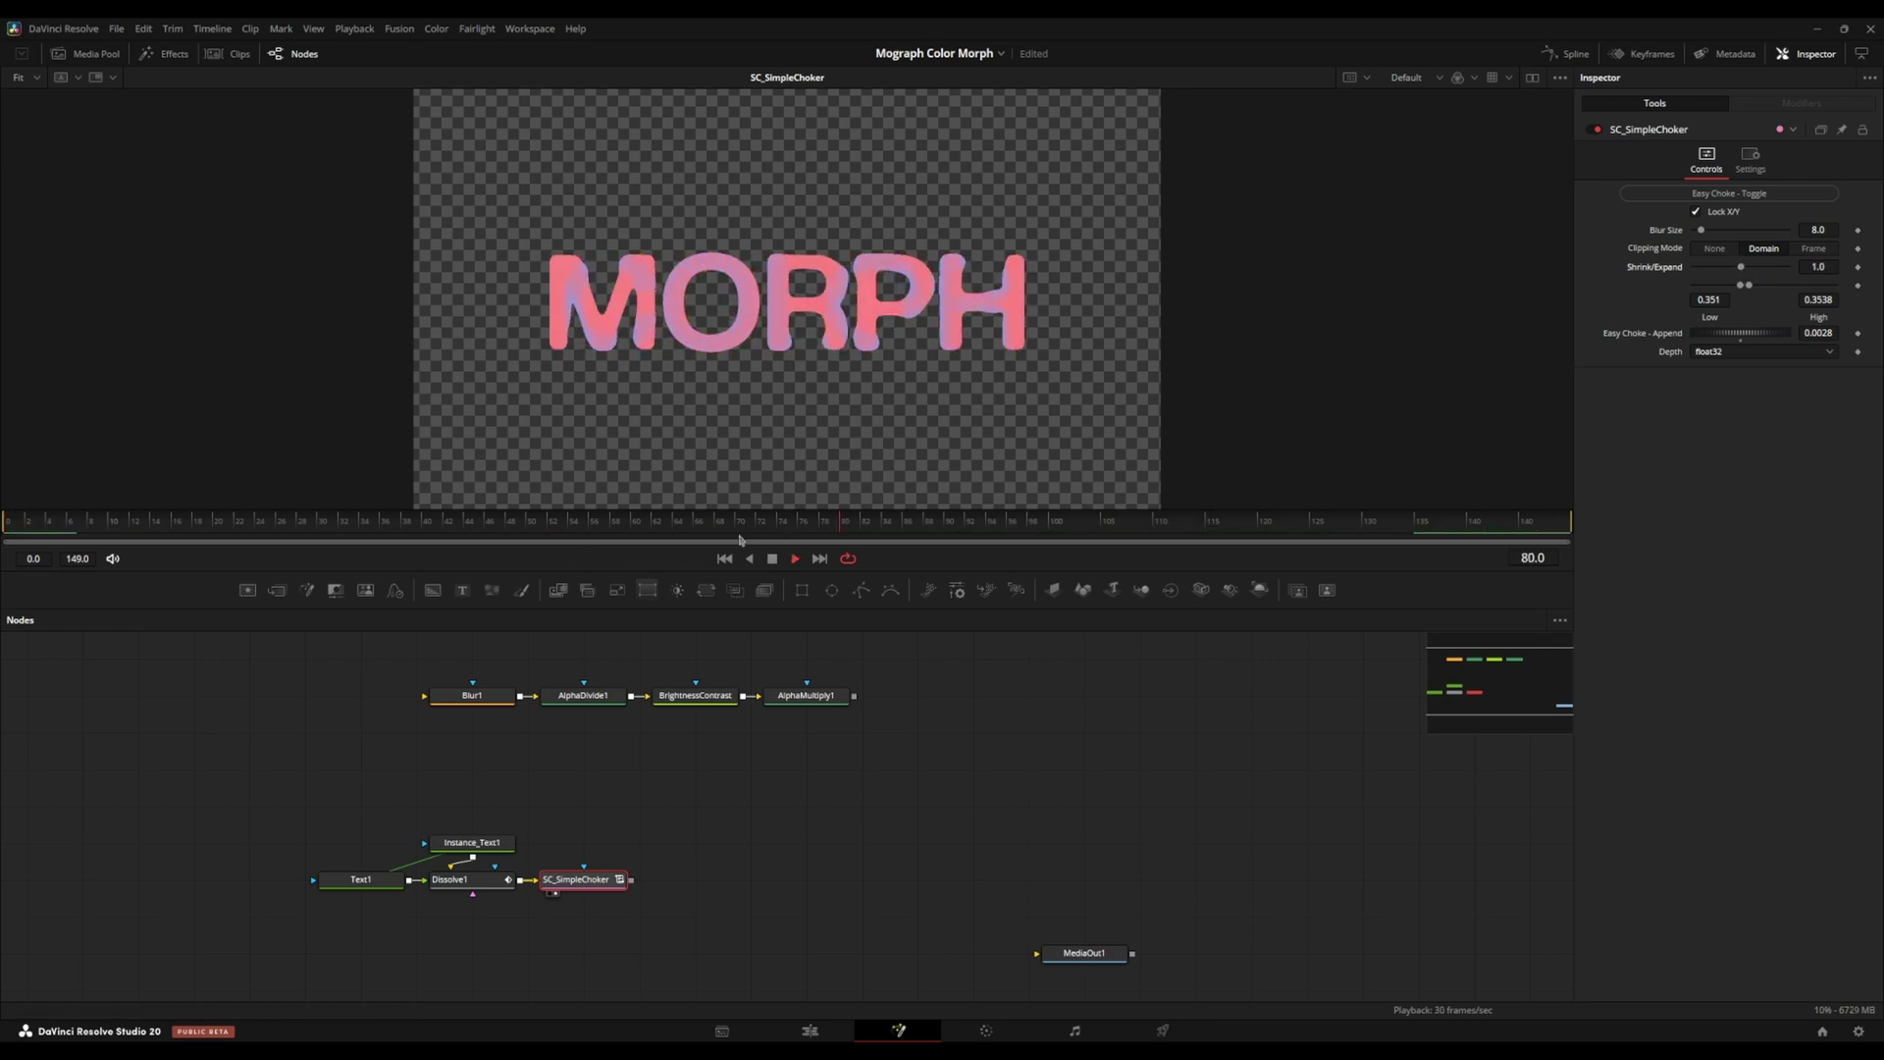
key("space")
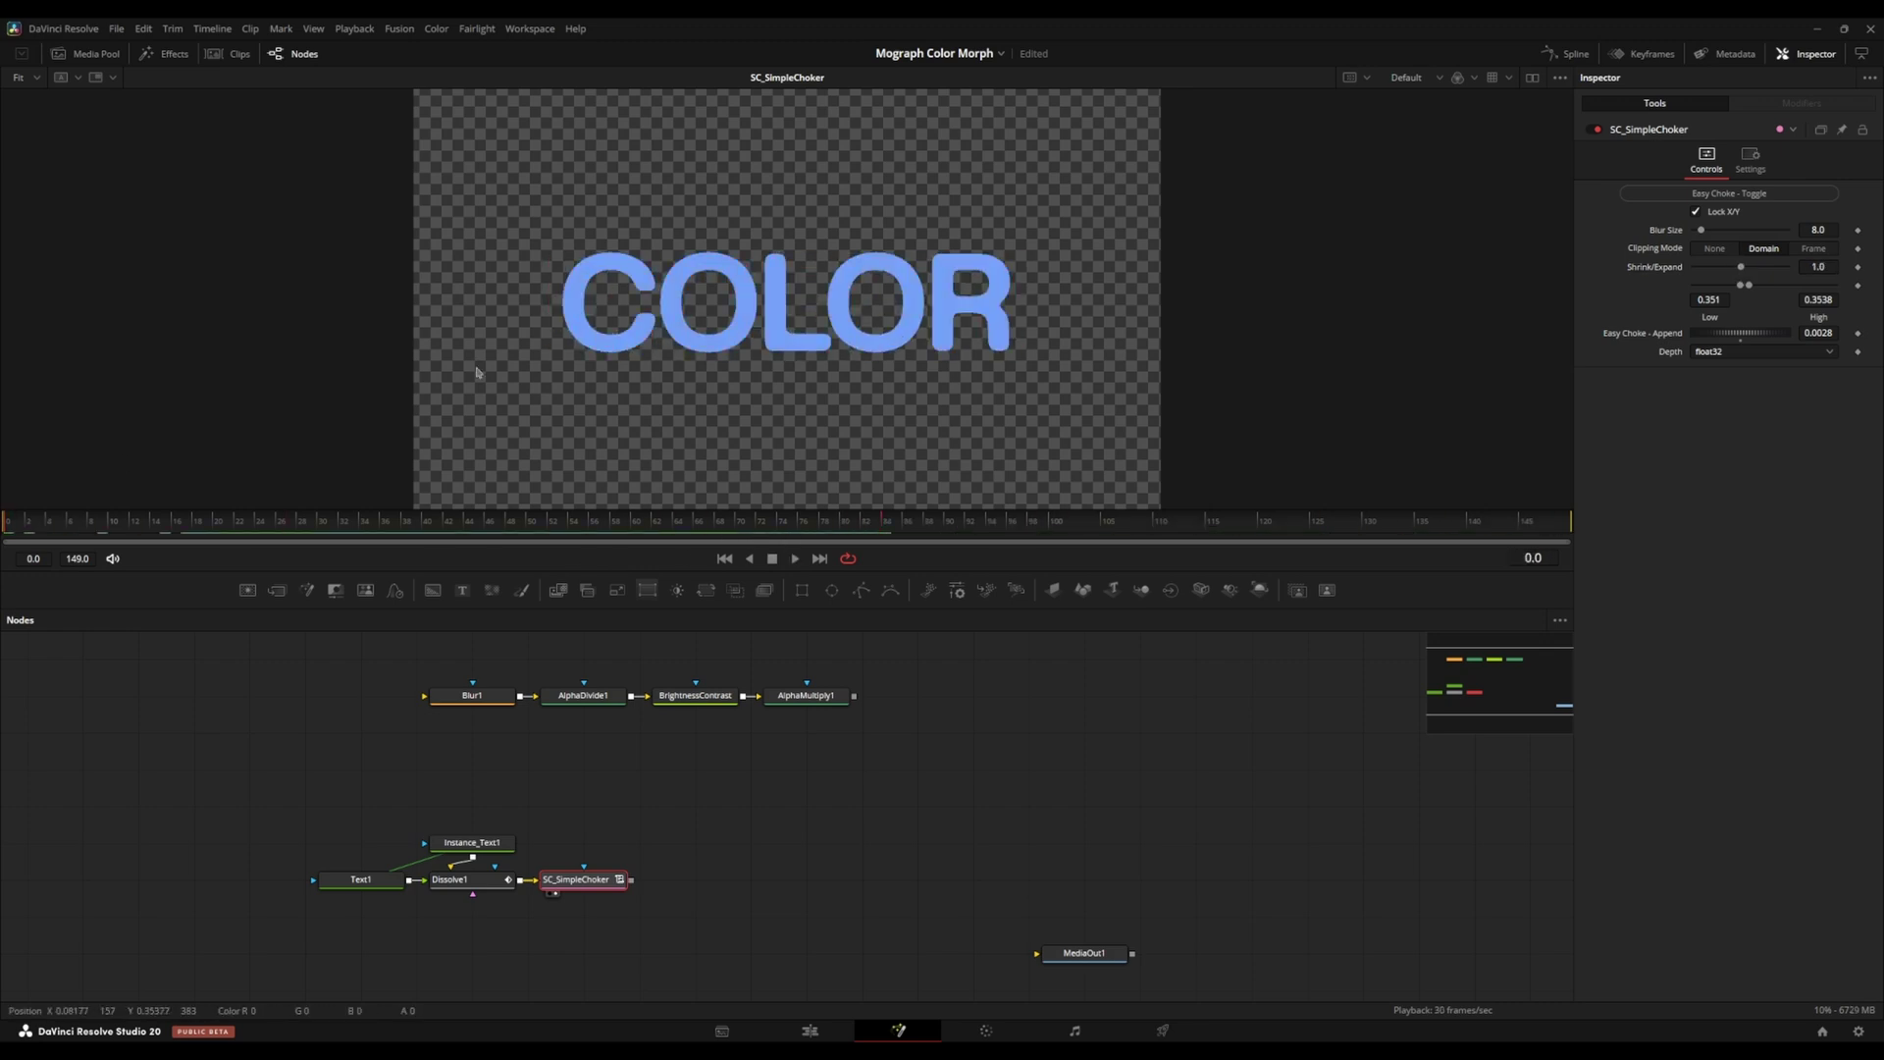
Separate the text and Dissolve1 nodes from SC_SimpleChoker and connect SC_SimpleChoker to MediaOut1.
left_click_drag(522, 804, 252, 917)
left_click_drag(461, 880, 239, 768)
left_click_drag(579, 877, 646, 771)
left_click(567, 832)
left_click_drag(614, 821, 825, 895)
left_click(217, 711)
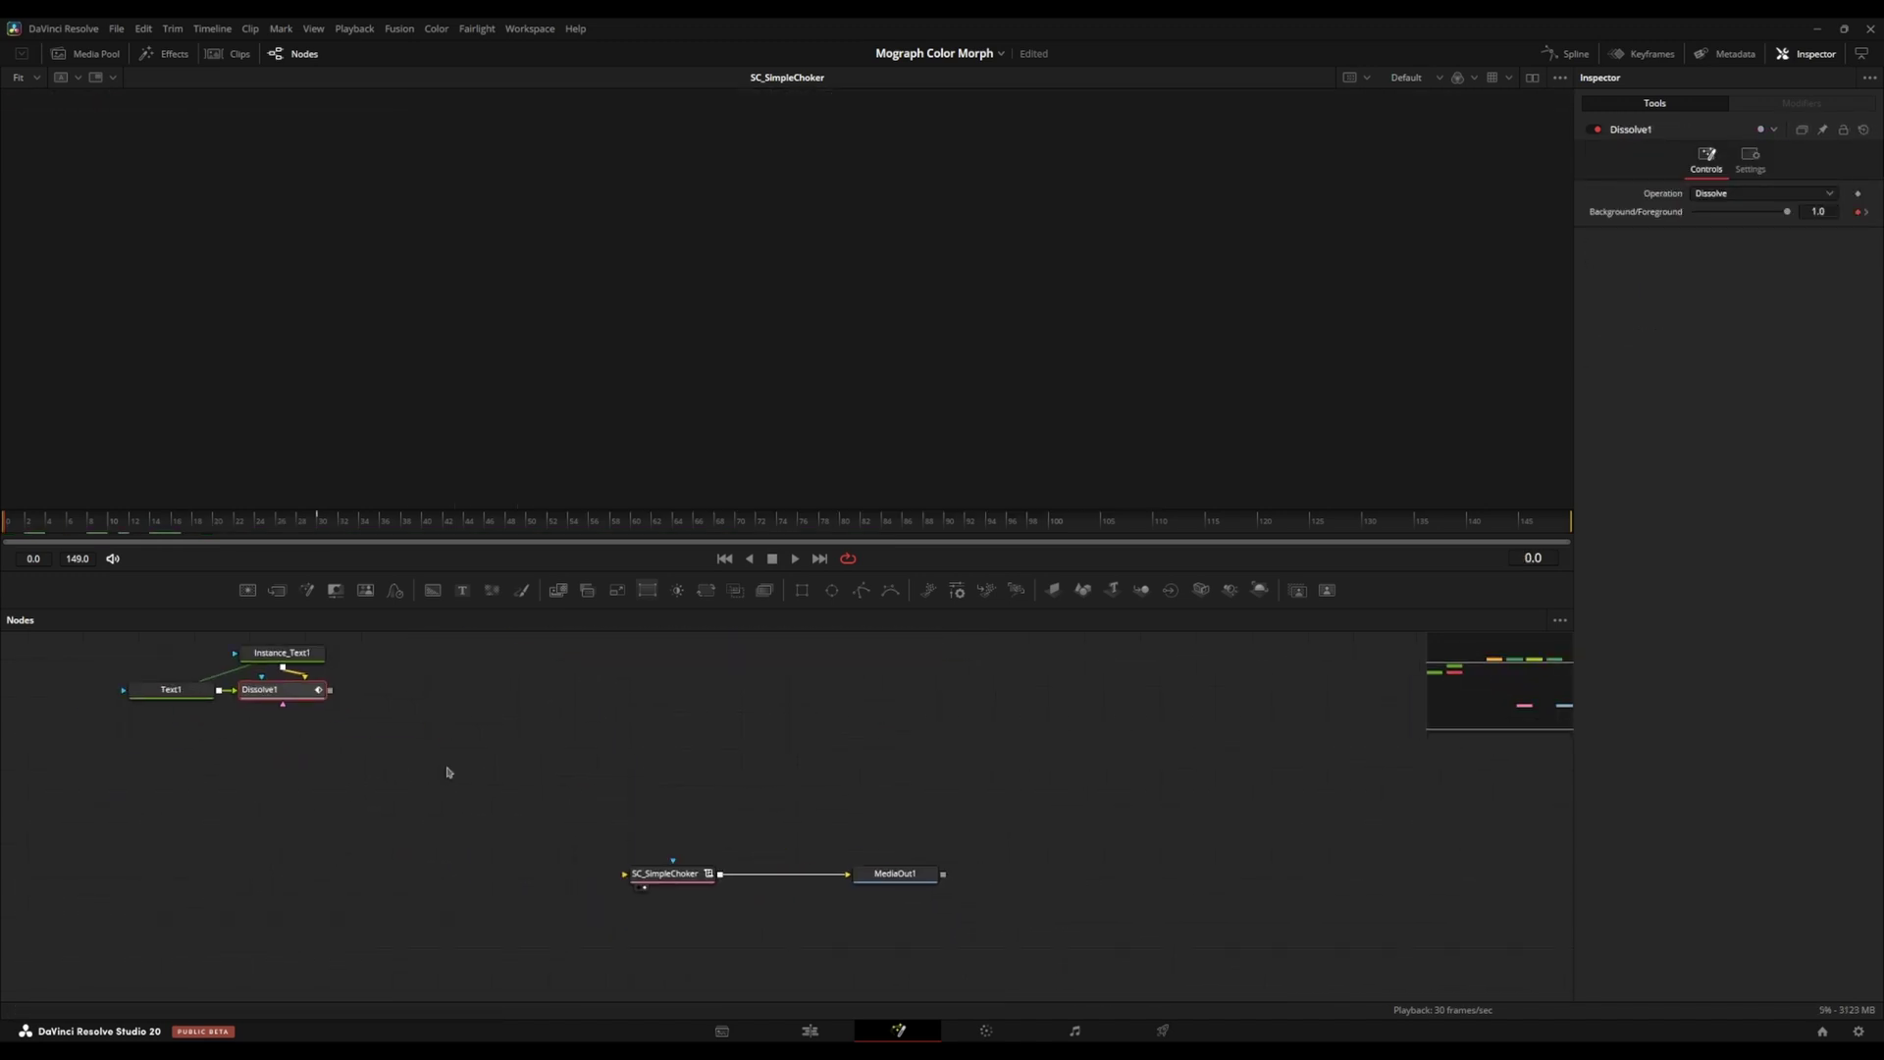
Add a Background node and sample the blue of the COLOR text as its solid color.
key("2")
left_click_drag(433, 590, 554, 692)
left_click(170, 689)
key("2")
left_click(554, 690)
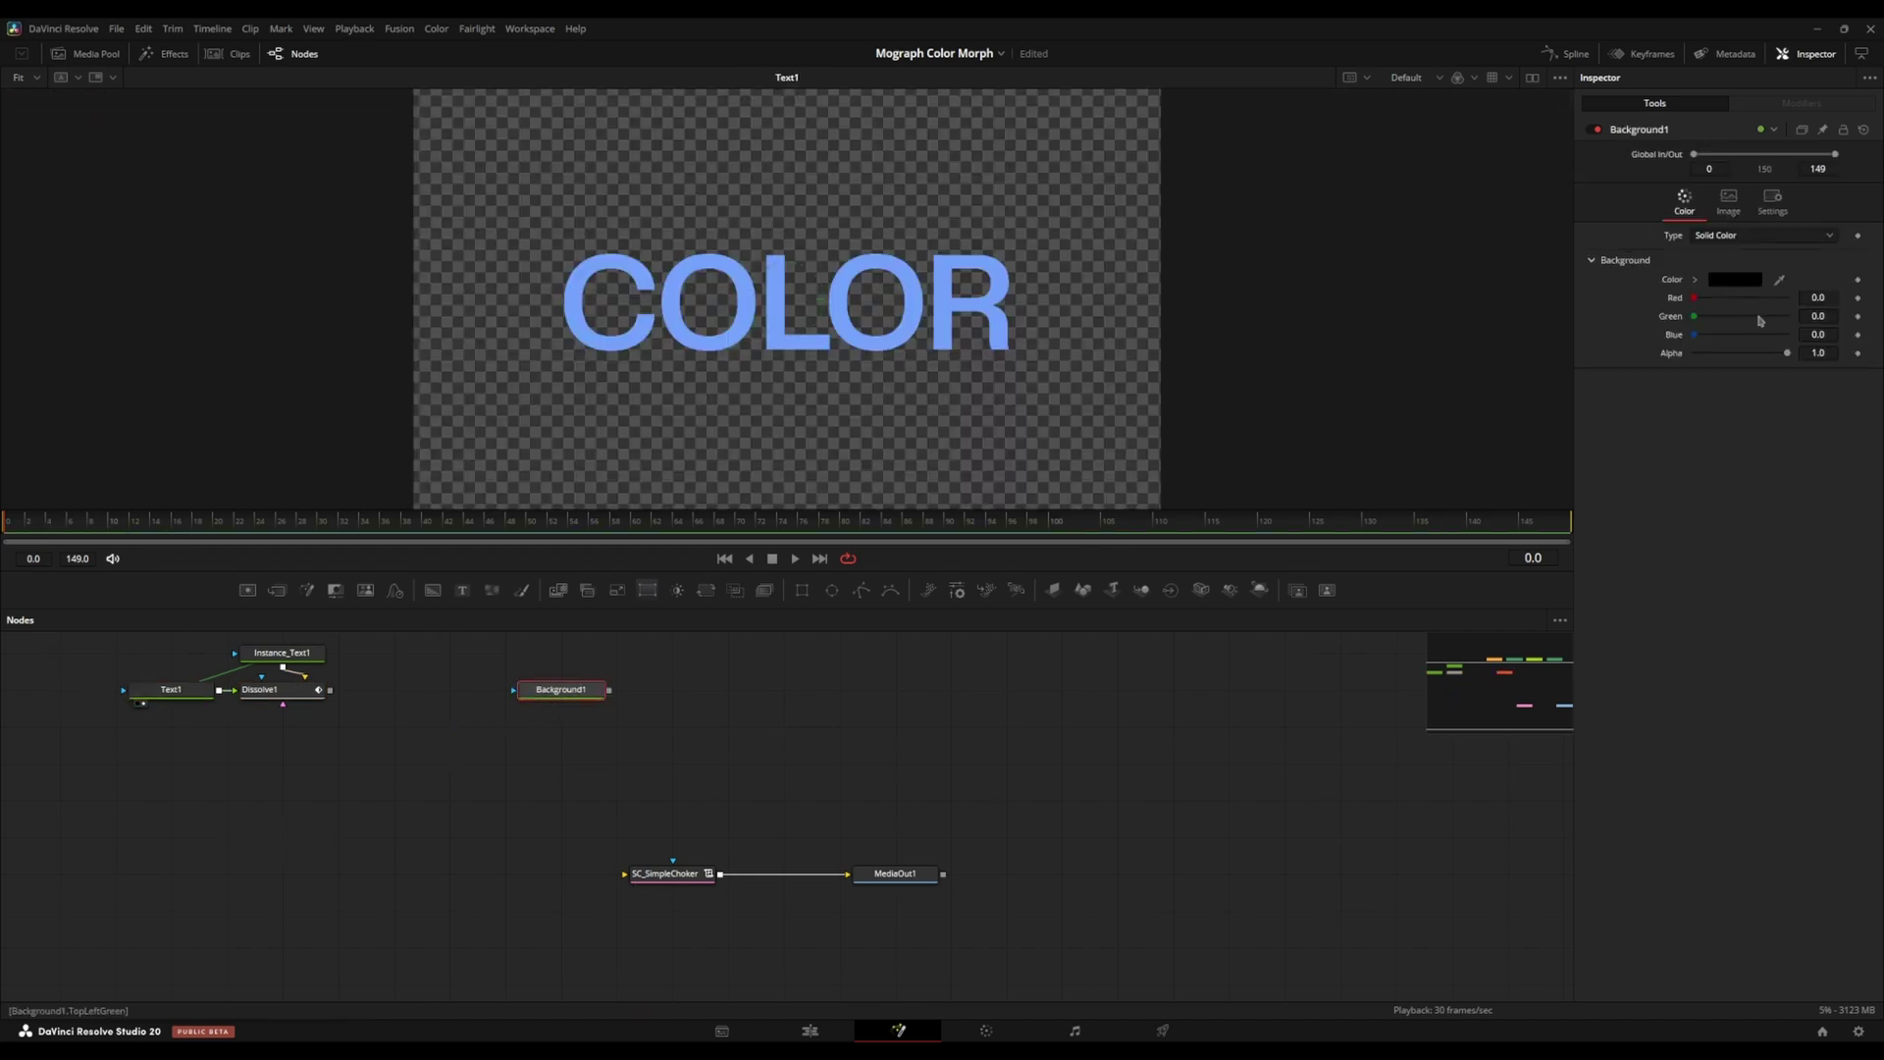
left_click(282, 653)
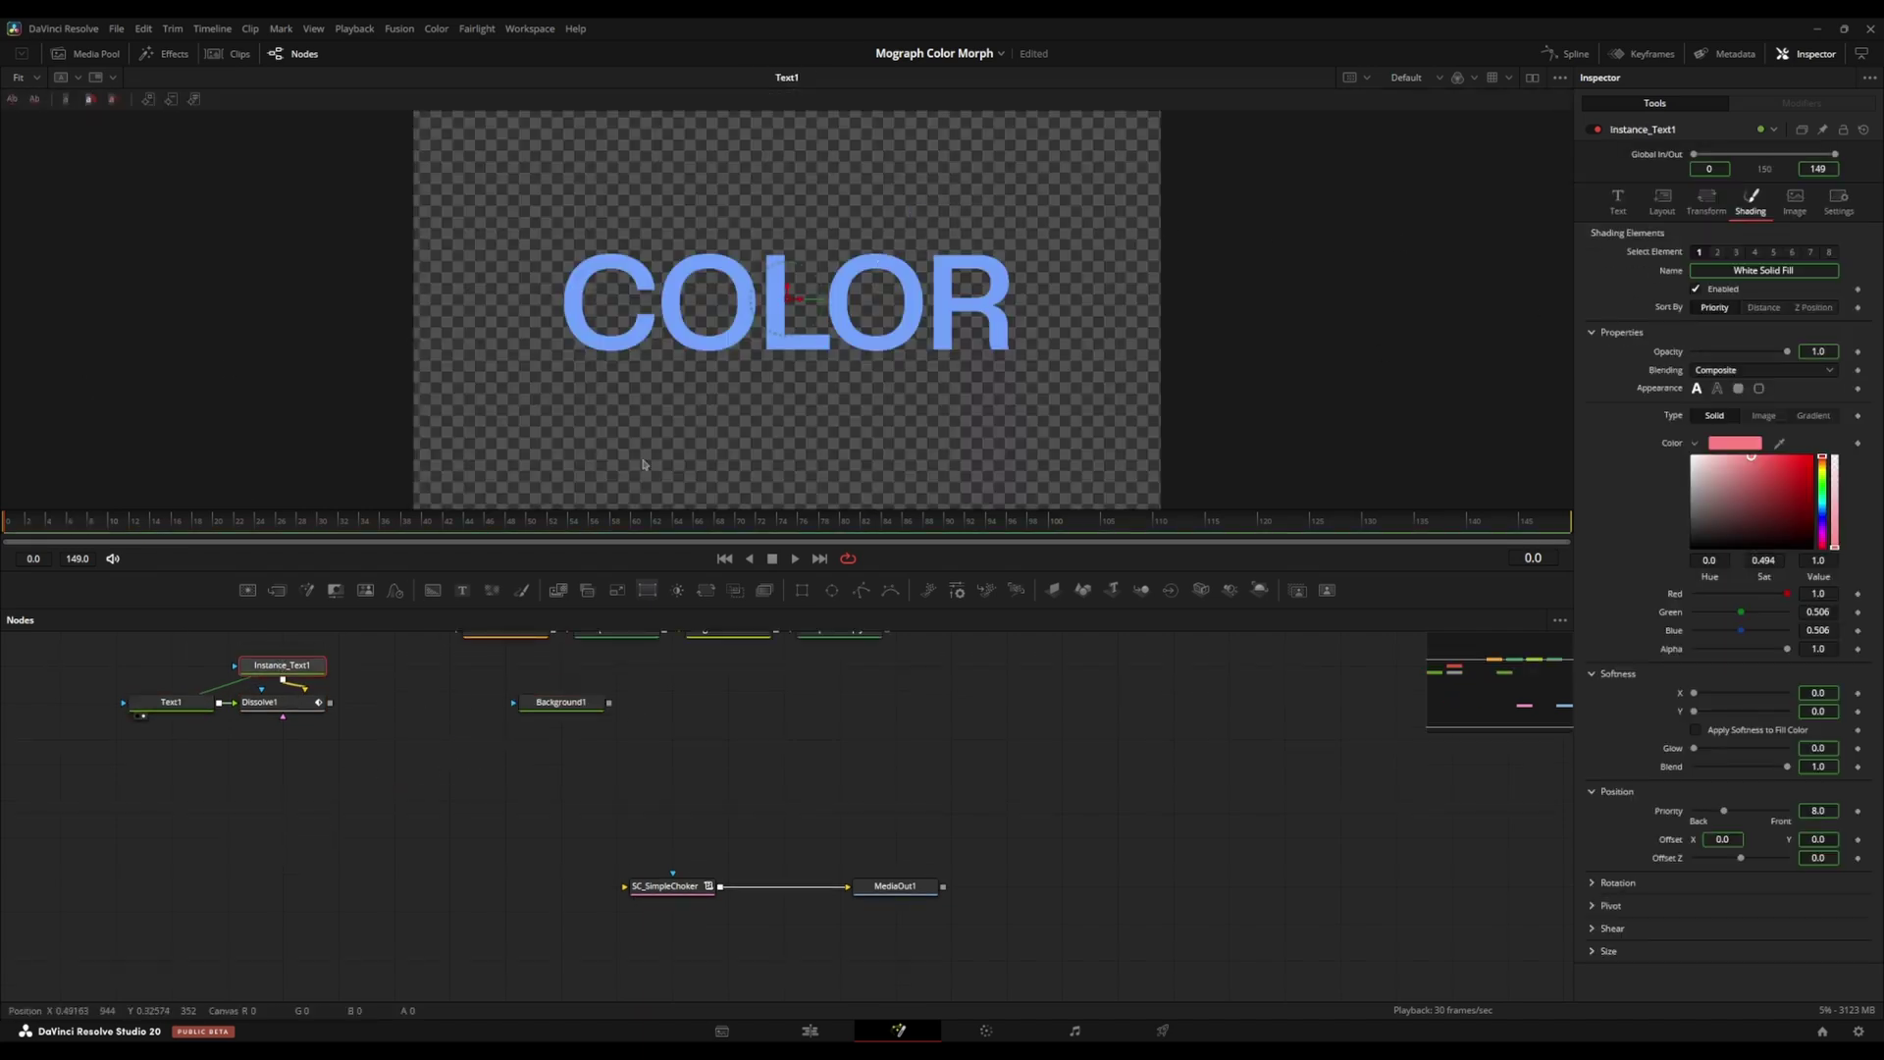
Duplicate the blue Background node, sample the red of the MORPH text for the copy, and view both backgrounds.
key("1")
left_click(579, 702)
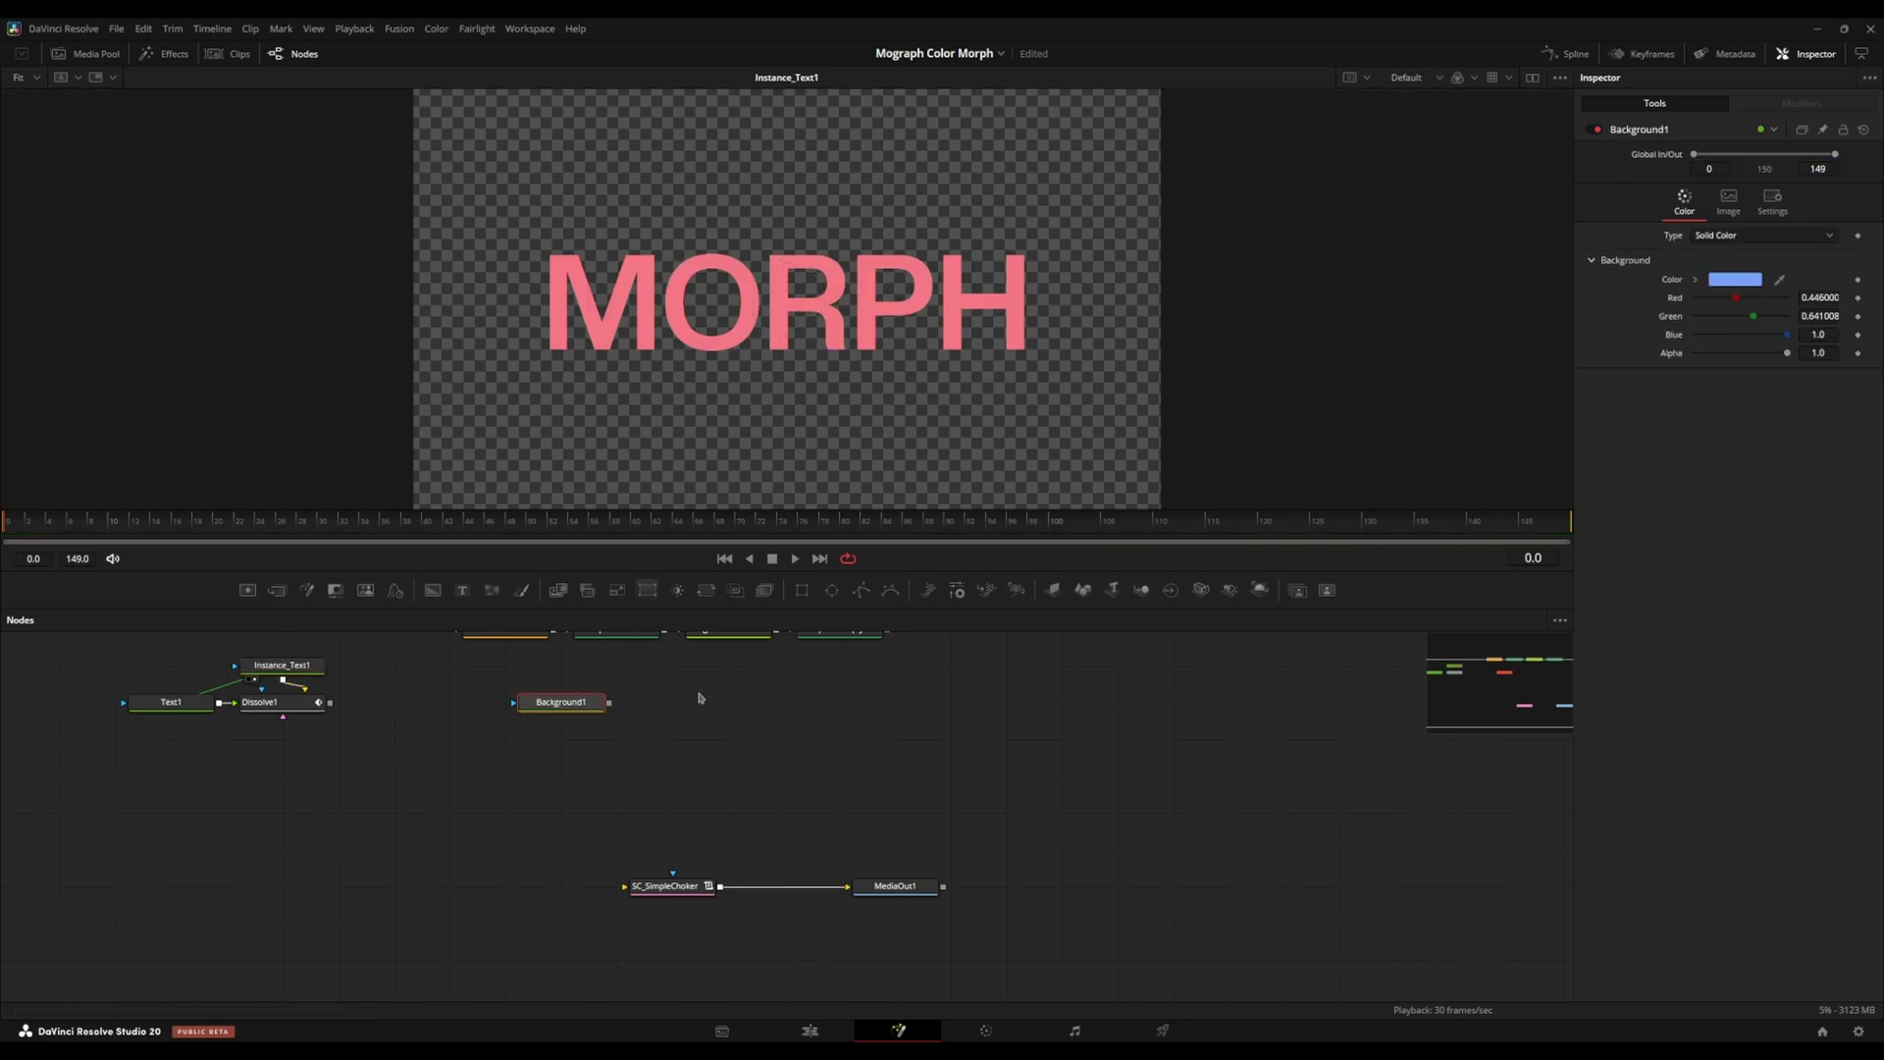
key("ctrl+c")
key("ctrl+v")
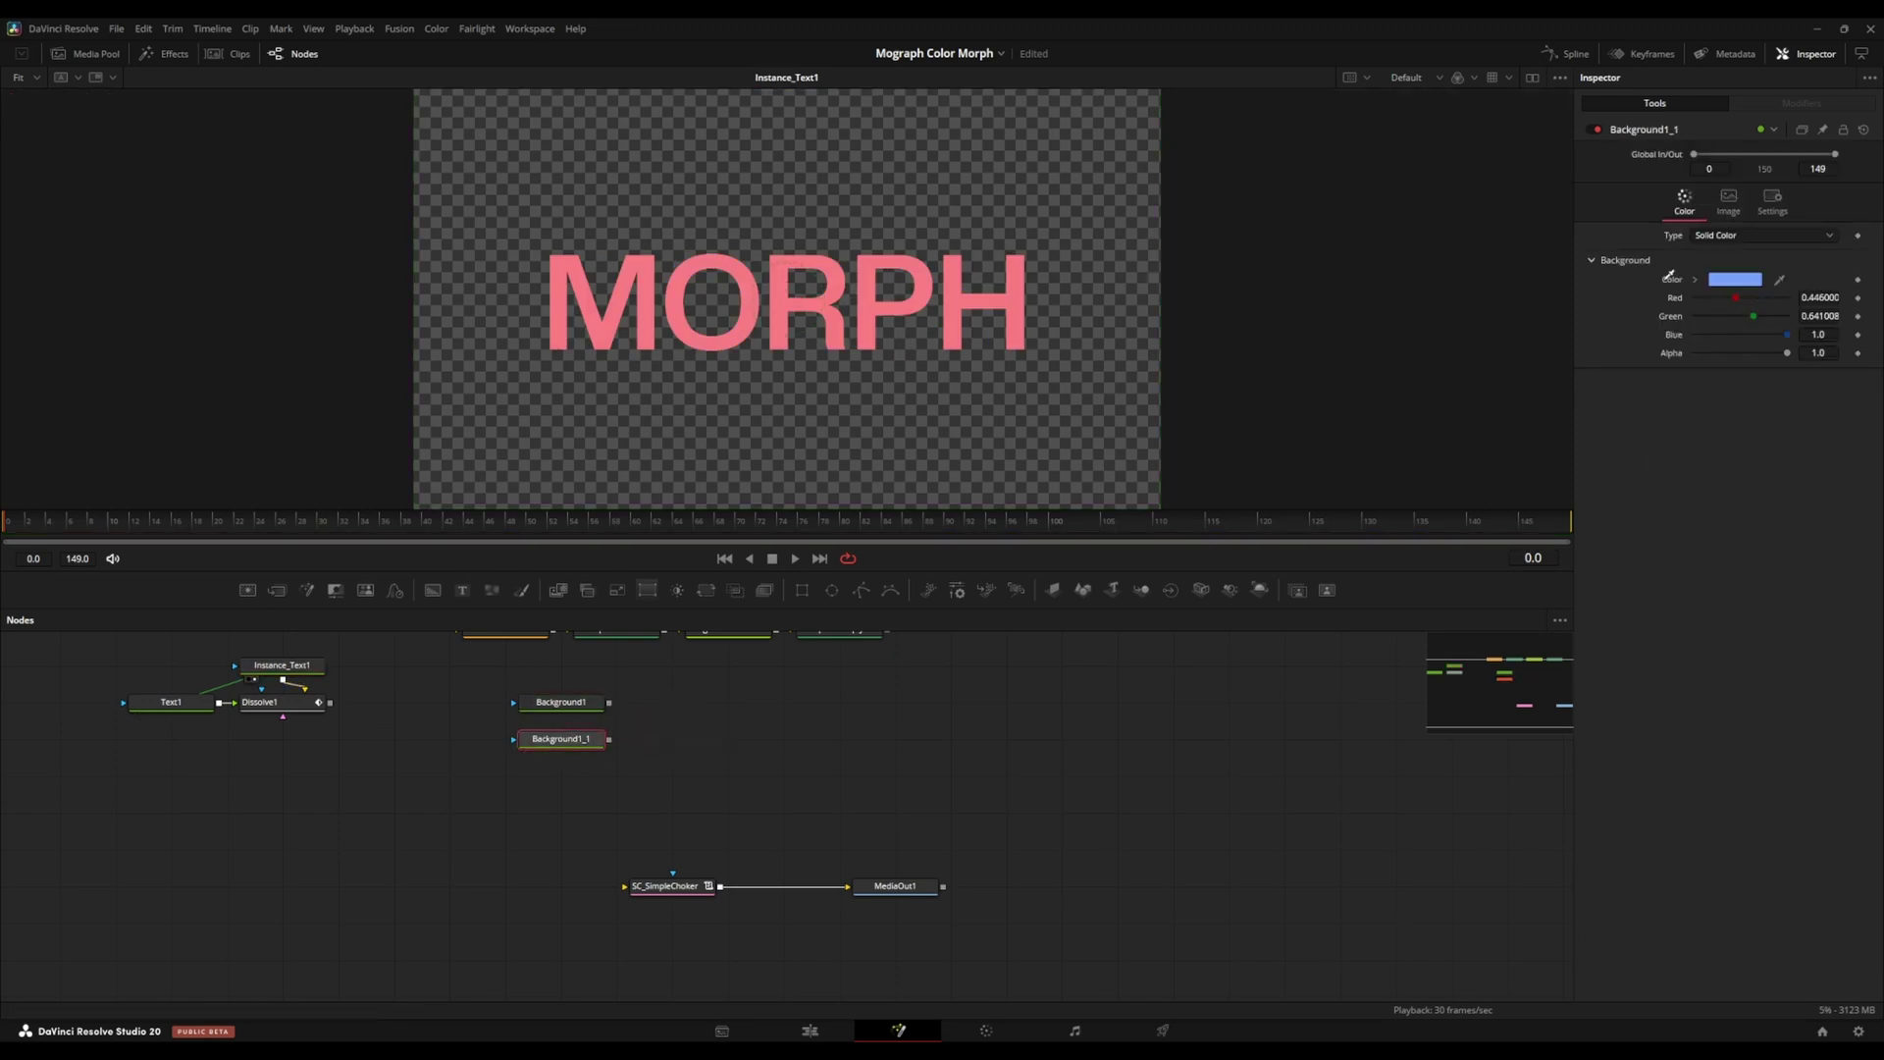
left_click_drag(1445, 281, 886, 232)
key("1")
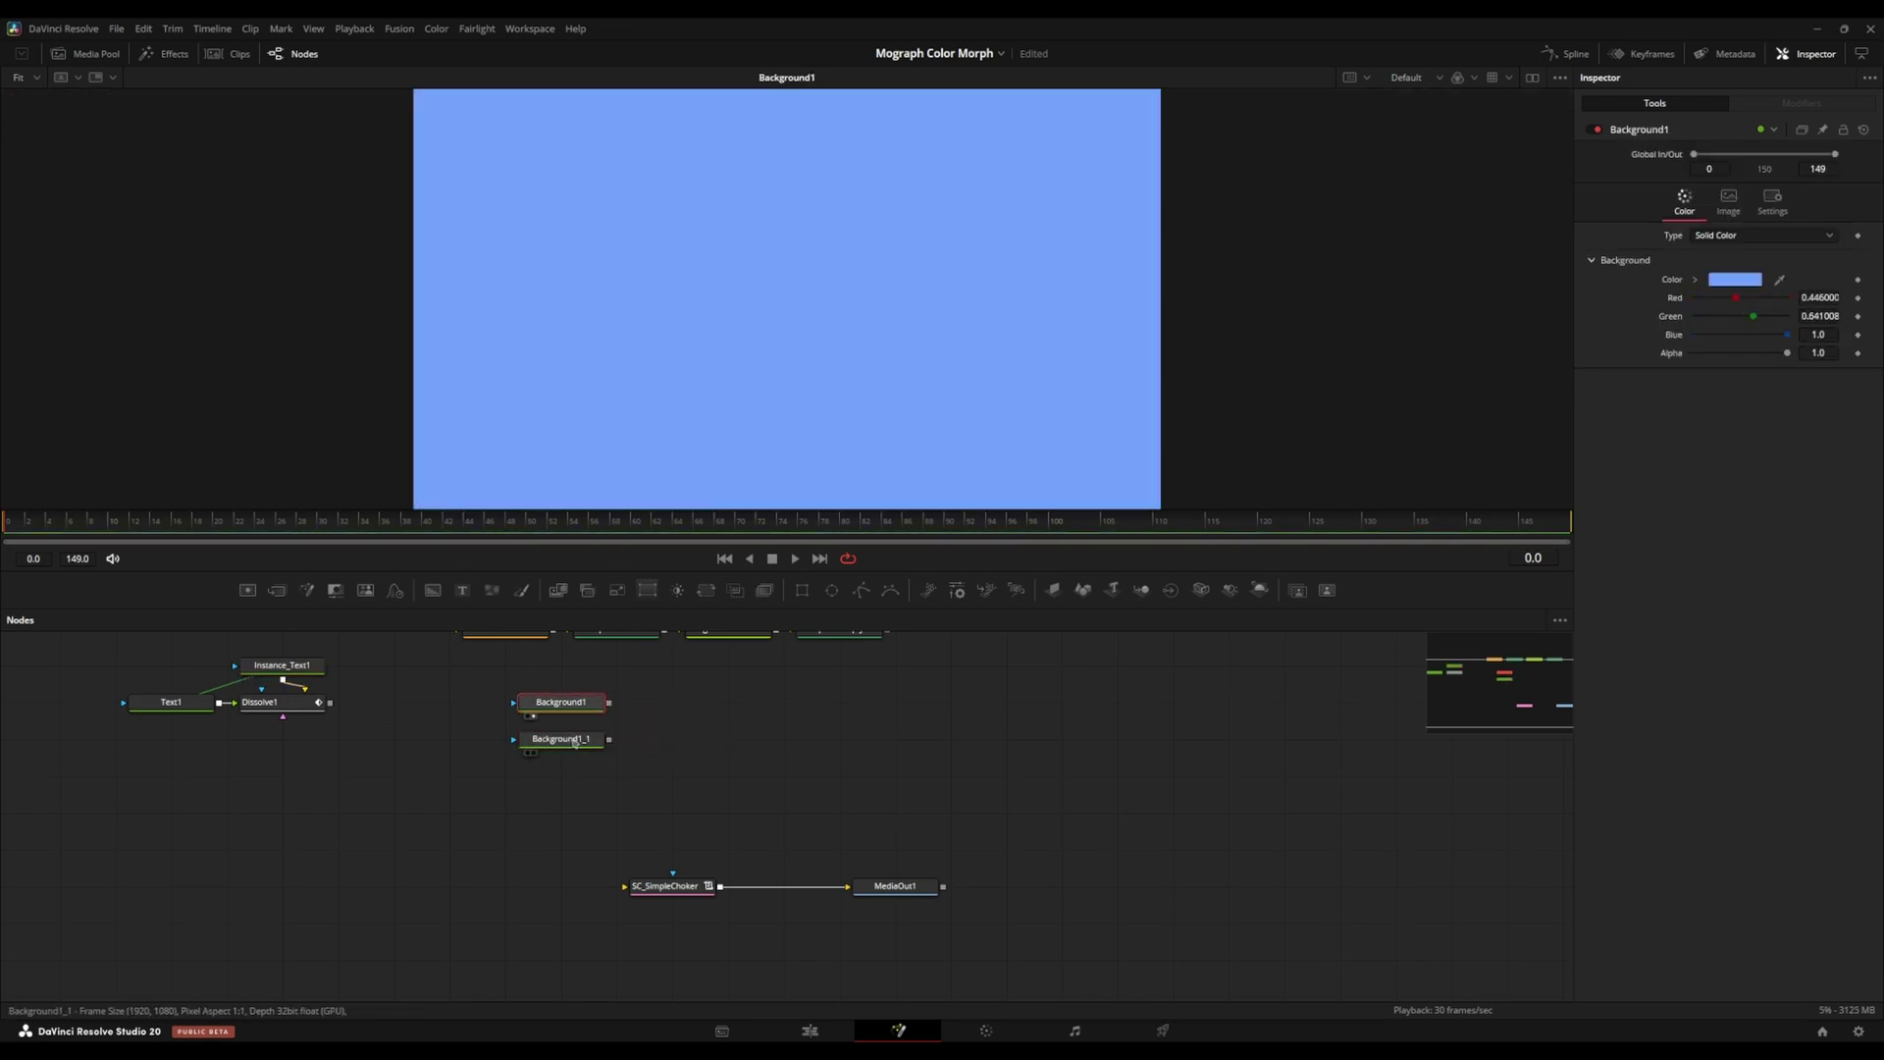
key("1")
Add an Ellipse mask feeding both Background1 and Background1_1, and place it beside them in the node graph.
left_click_drag(498, 679, 330, 779)
left_click(561, 736)
key("2")
left_click_drag(210, 813, 486, 824)
left_click(475, 814)
key("2")
left_click(660, 816)
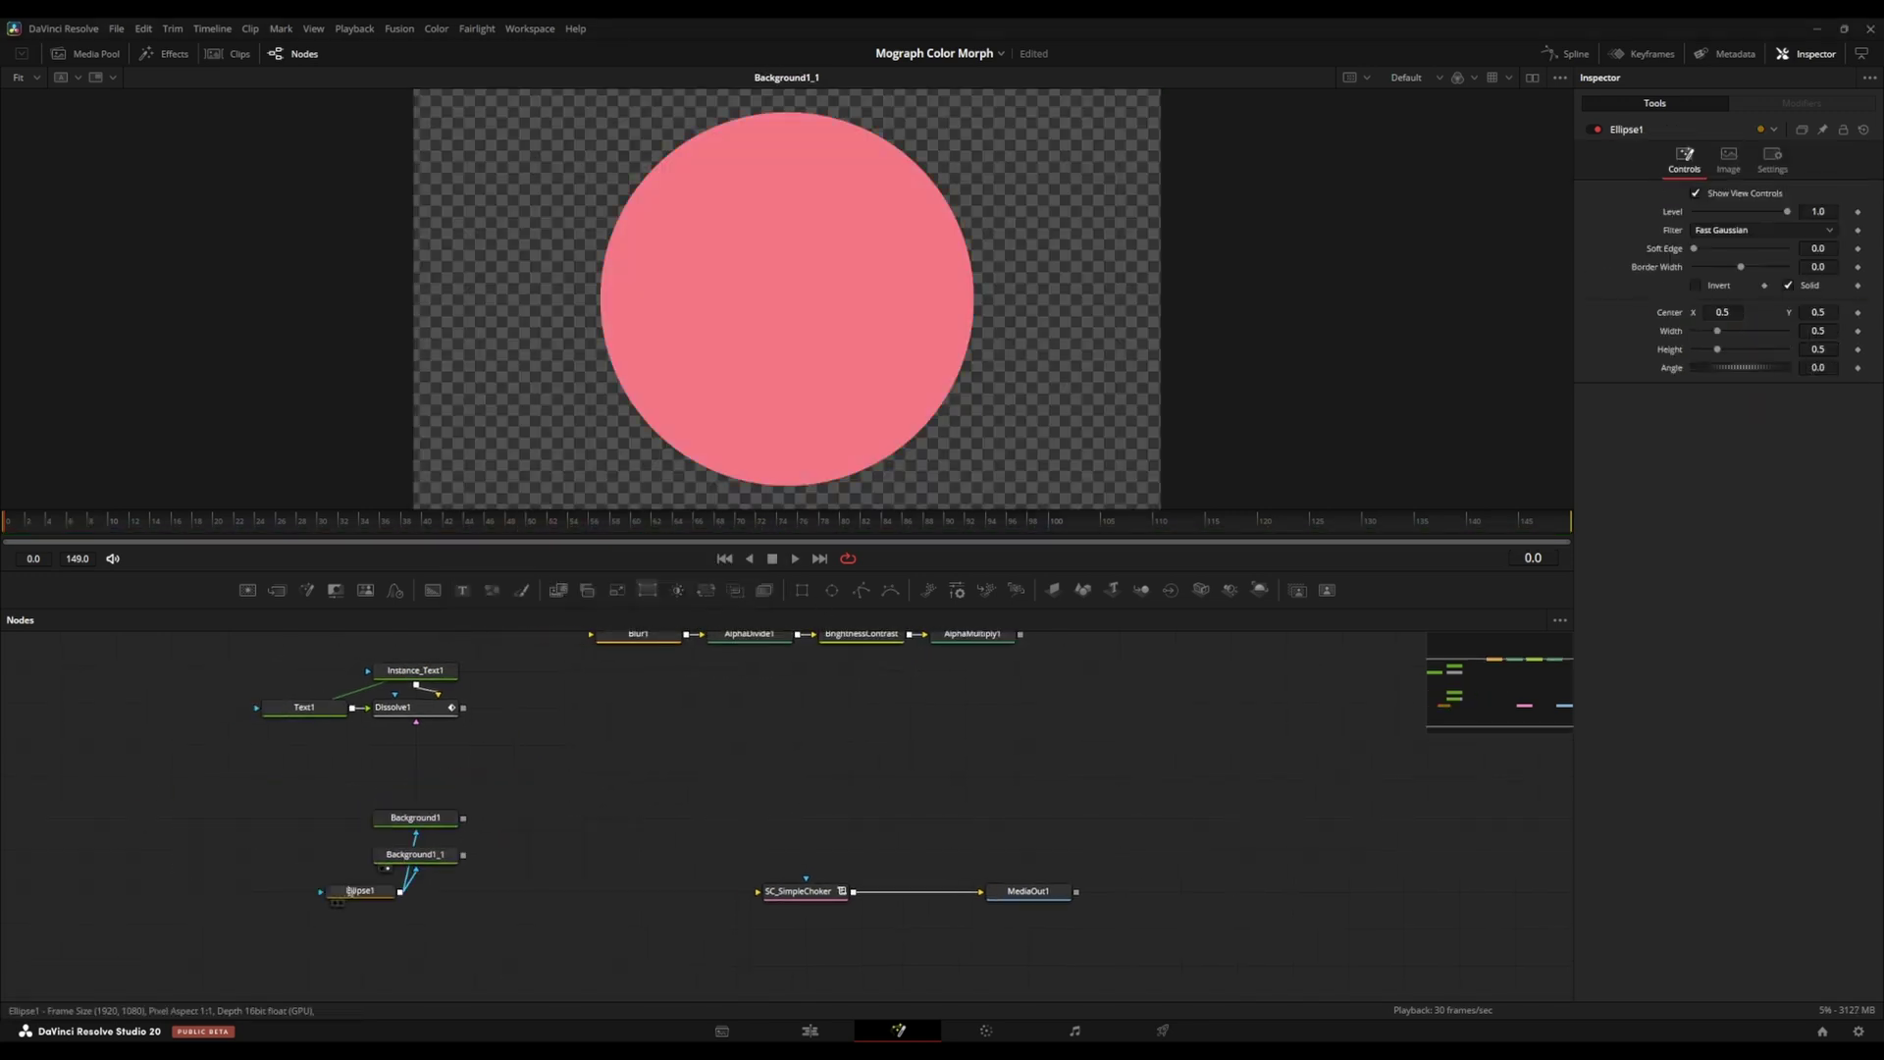
left_click_drag(358, 885, 298, 810)
Add a Merge node with Background1 as foreground over a new Background node with alpha 0.
left_click_drag(437, 825, 510, 441)
left_click_drag(421, 854, 687, 462)
key("shift+space")
type("mrg")
key("Return")
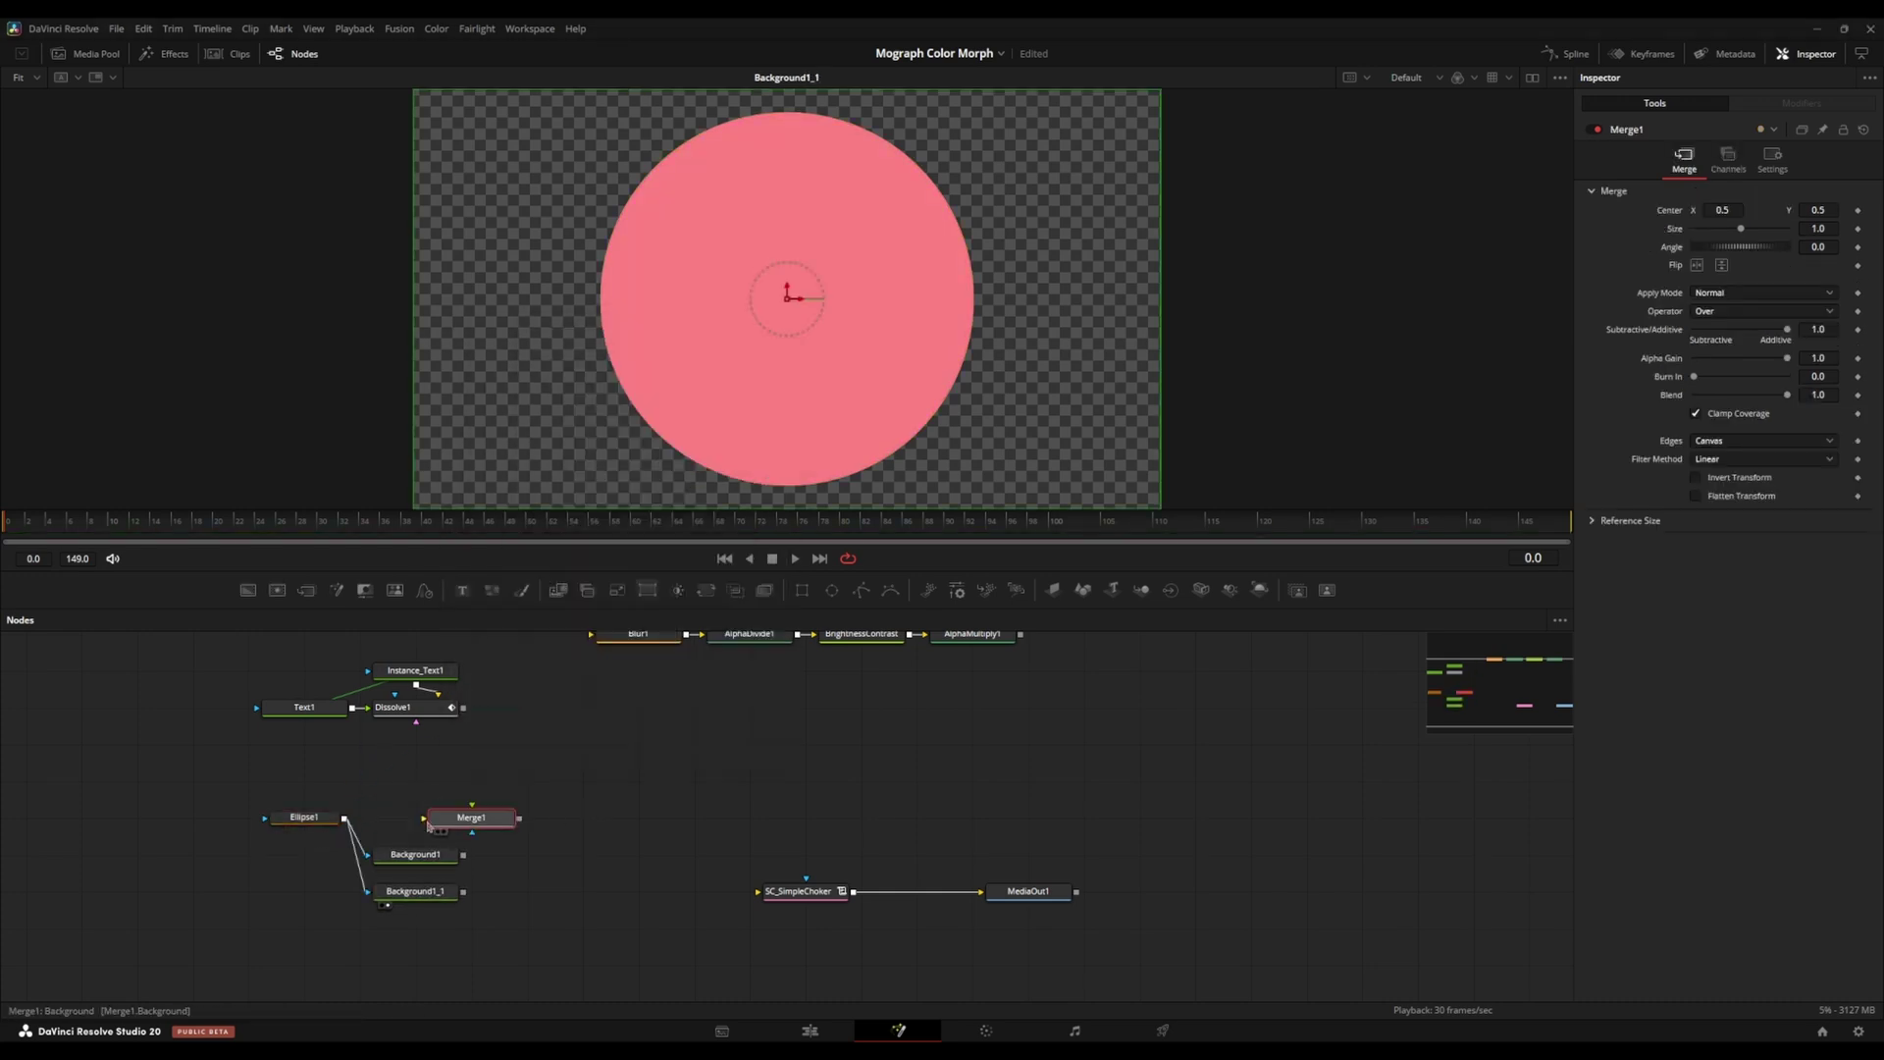
left_click_drag(483, 821, 589, 820)
left_click_drag(440, 855, 475, 827)
left_click(530, 746)
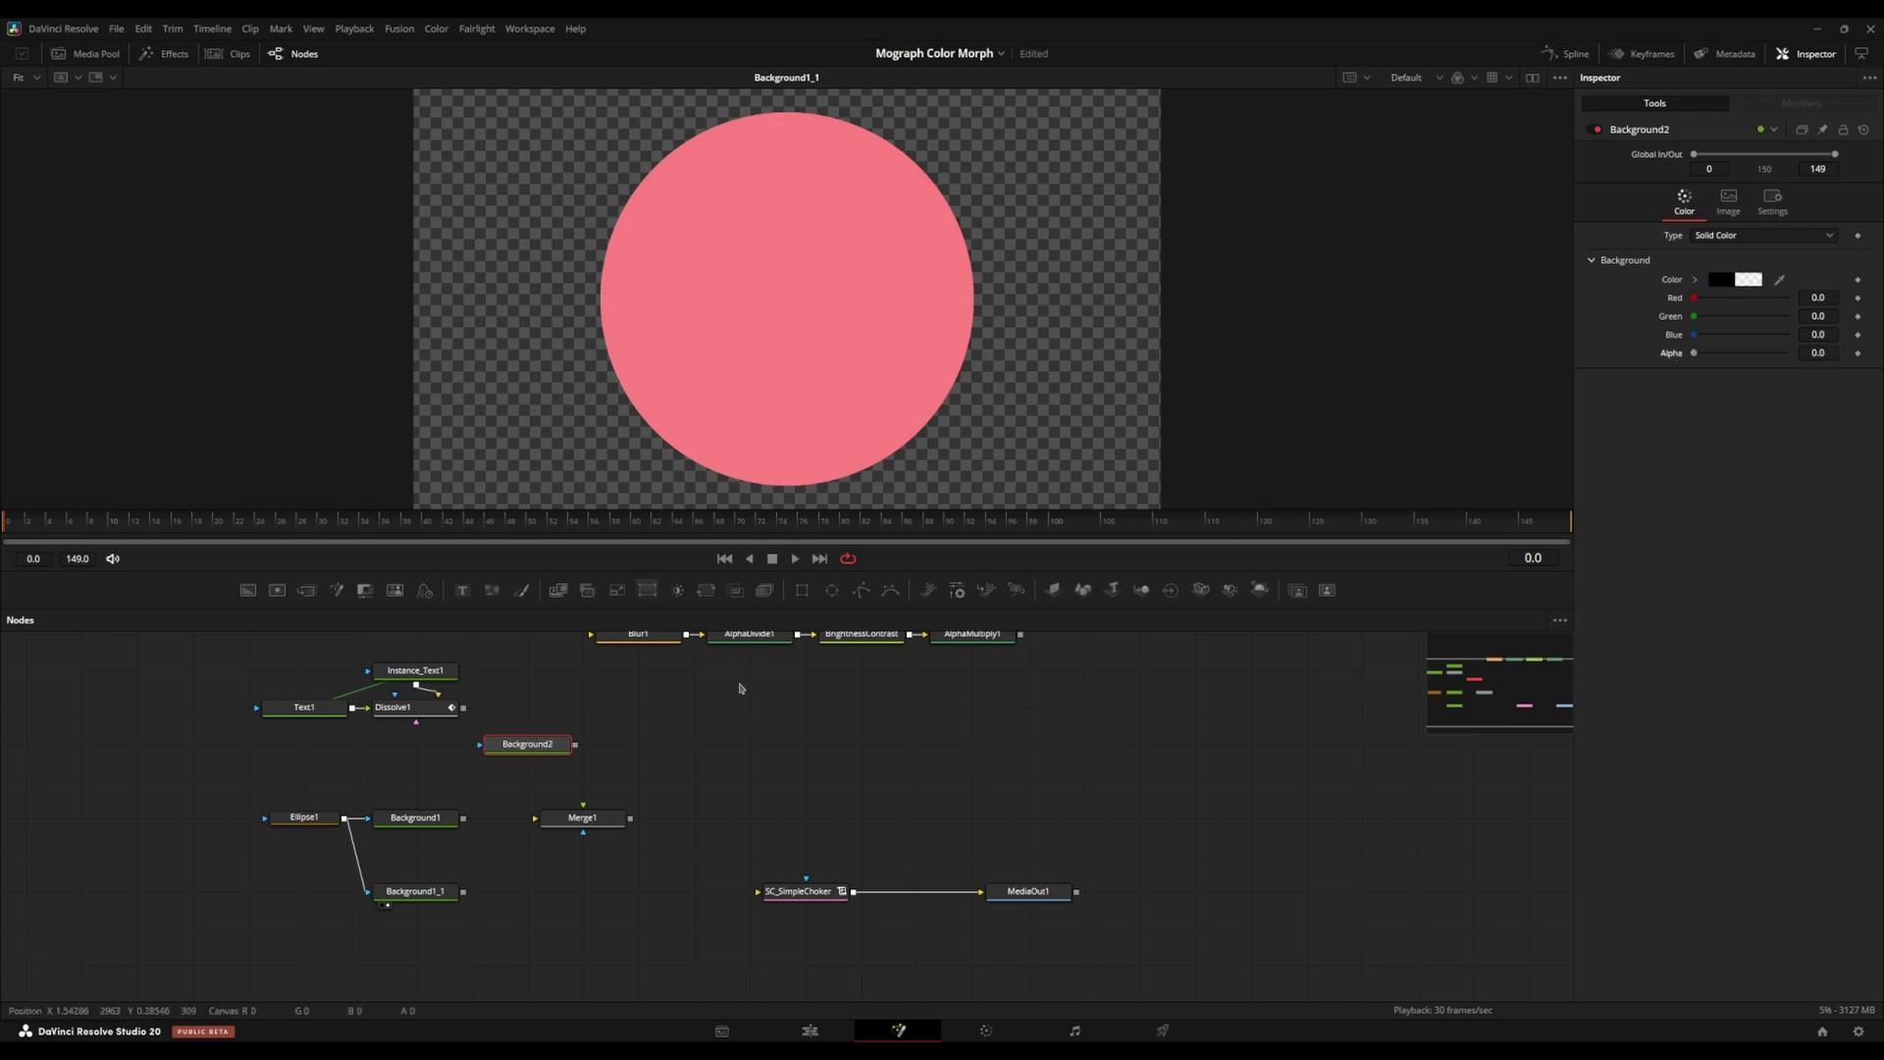
left_click_drag(581, 845, 527, 820)
Duplicate Merge1 and use the copy to composite the red Background1_1 circle over Merge1's output.
left_click(580, 818)
key("1")
left_click_drag(676, 825, 464, 824)
key("ctrl+c")
key("ctrl+v")
key("1")
mouse_move(466, 820)
left_mouse_down()
mouse_move(524, 785)
mouse_move(465, 784)
left_mouse_up()
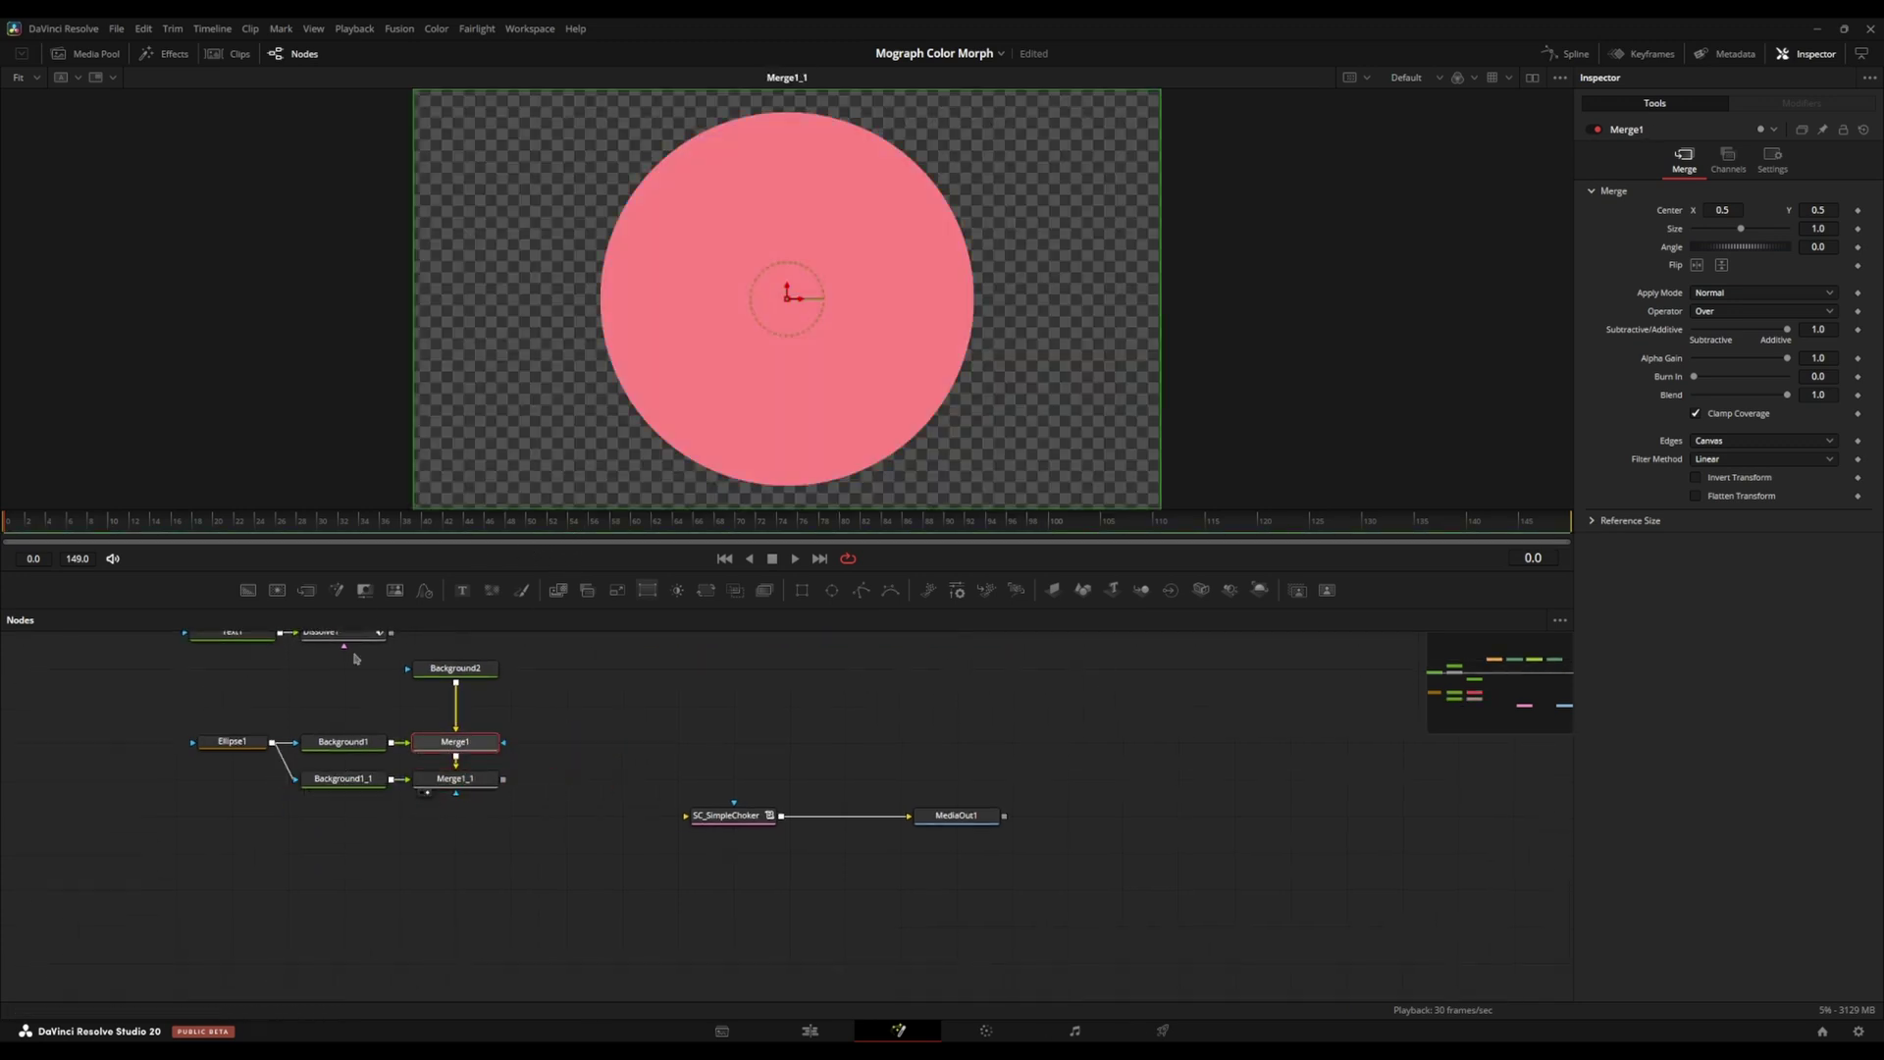
Shrink the blue circle to about 0.65 and the red circle to 0.6, placing them side by side with an overlap.
left_click_drag(1750, 233, 1740, 233)
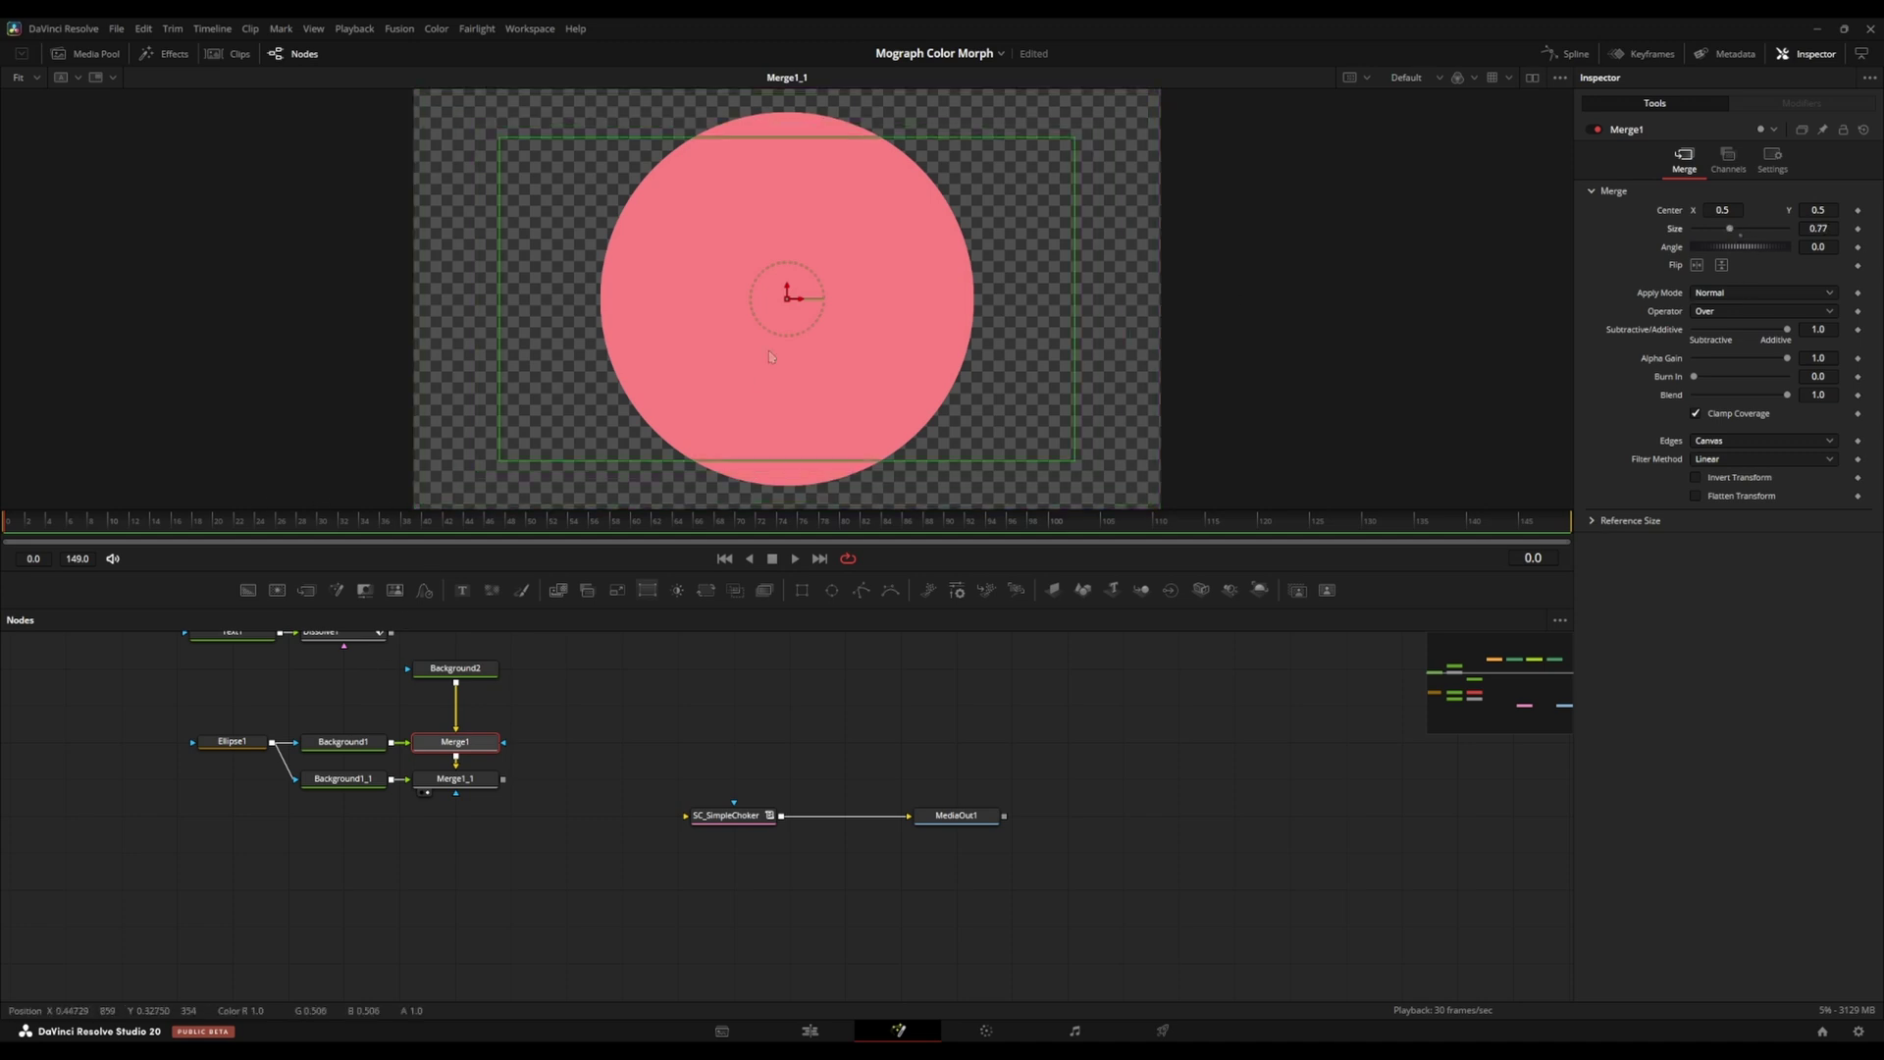
left_click_drag(795, 300, 589, 441)
left_click(458, 782)
left_click_drag(1159, 92, 890, 302)
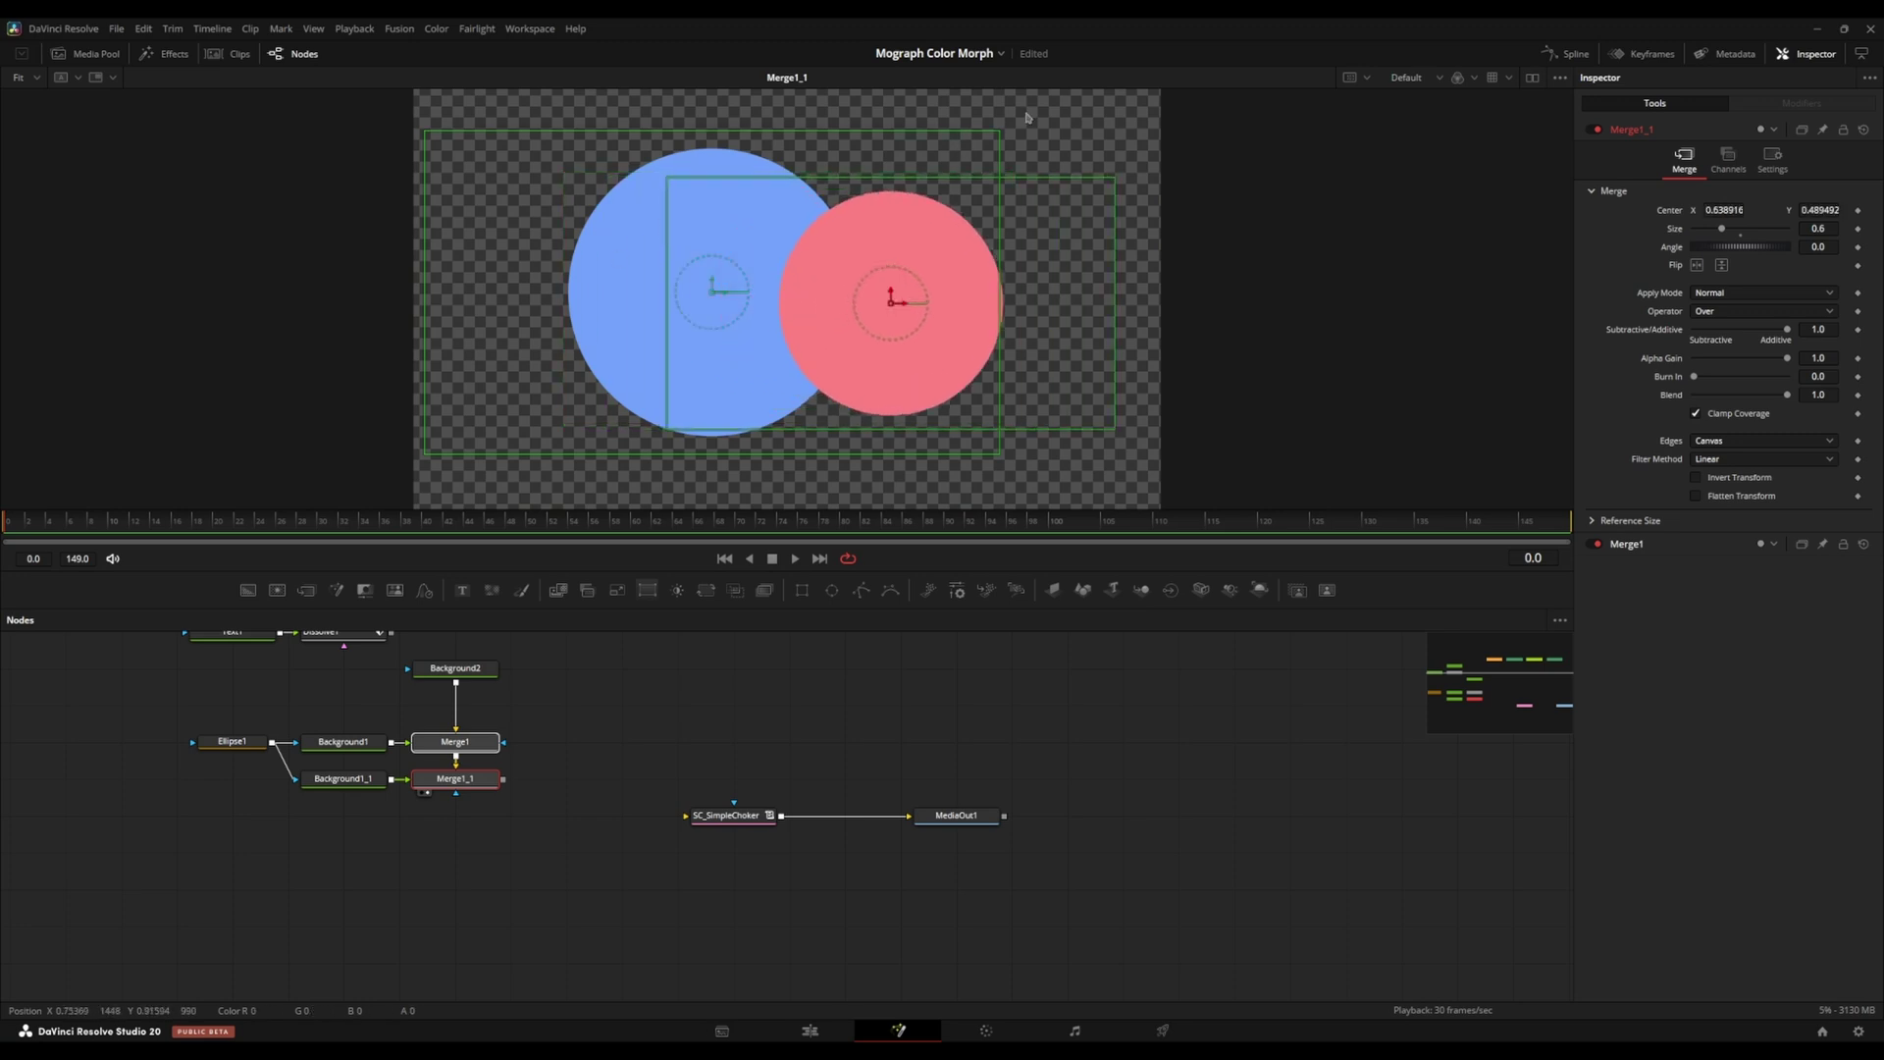
left_click_drag(999, 131, 972, 146)
left_click(481, 745)
left_click(490, 774)
mouse_move(723, 308)
left_mouse_down()
mouse_move(667, 307)
mouse_move(695, 303)
left_mouse_up()
Connect Merge1_1 into SC_SimpleChoker, view its output, and inspect the overlap between the two circles.
left_click(750, 745)
left_click_drag(503, 780, 788, 782)
left_click(714, 816)
key("1")
left_click(608, 754)
left_click(588, 788)
left_click(456, 742)
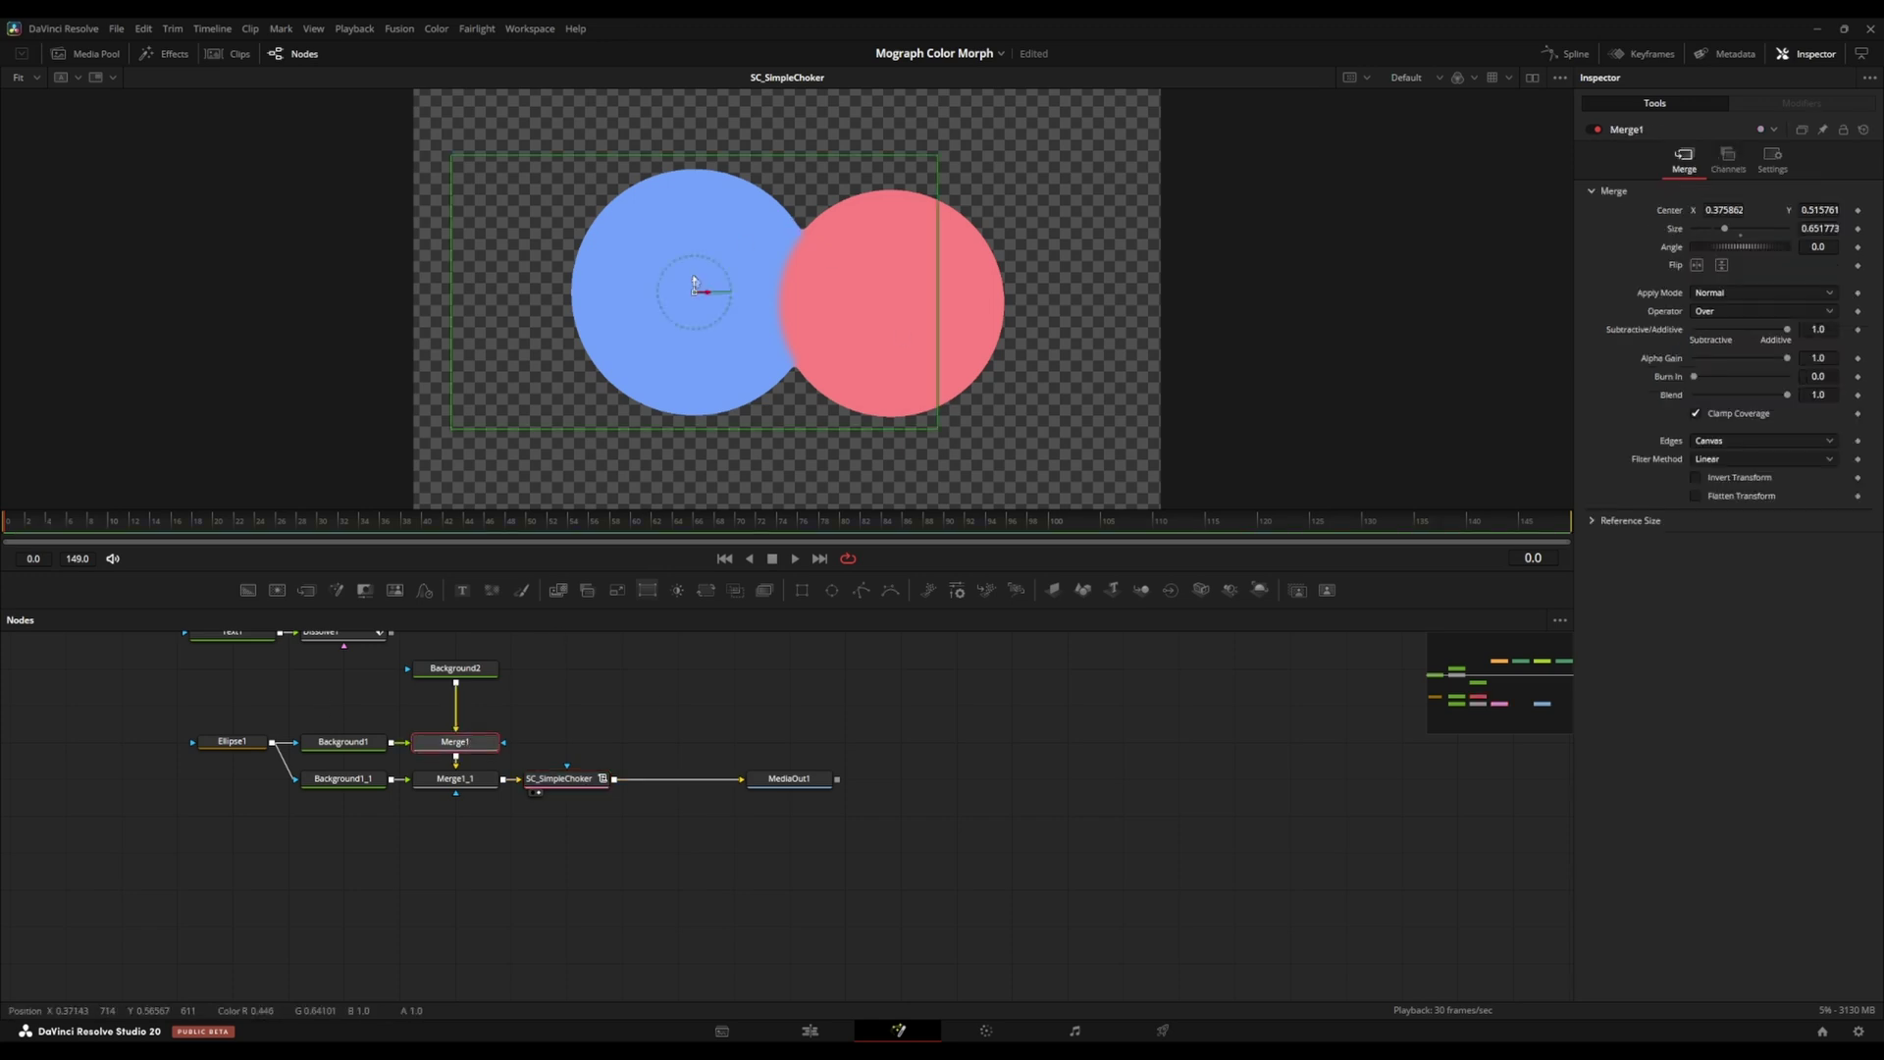
left_click_drag(456, 779, 846, 141)
scroll(811, 237, "up", 3)
key("ctrl+f")
Set SC_SimpleChoker's blur size to 44.9 and examine the blended seam between the circles.
left_click(572, 778)
key("2")
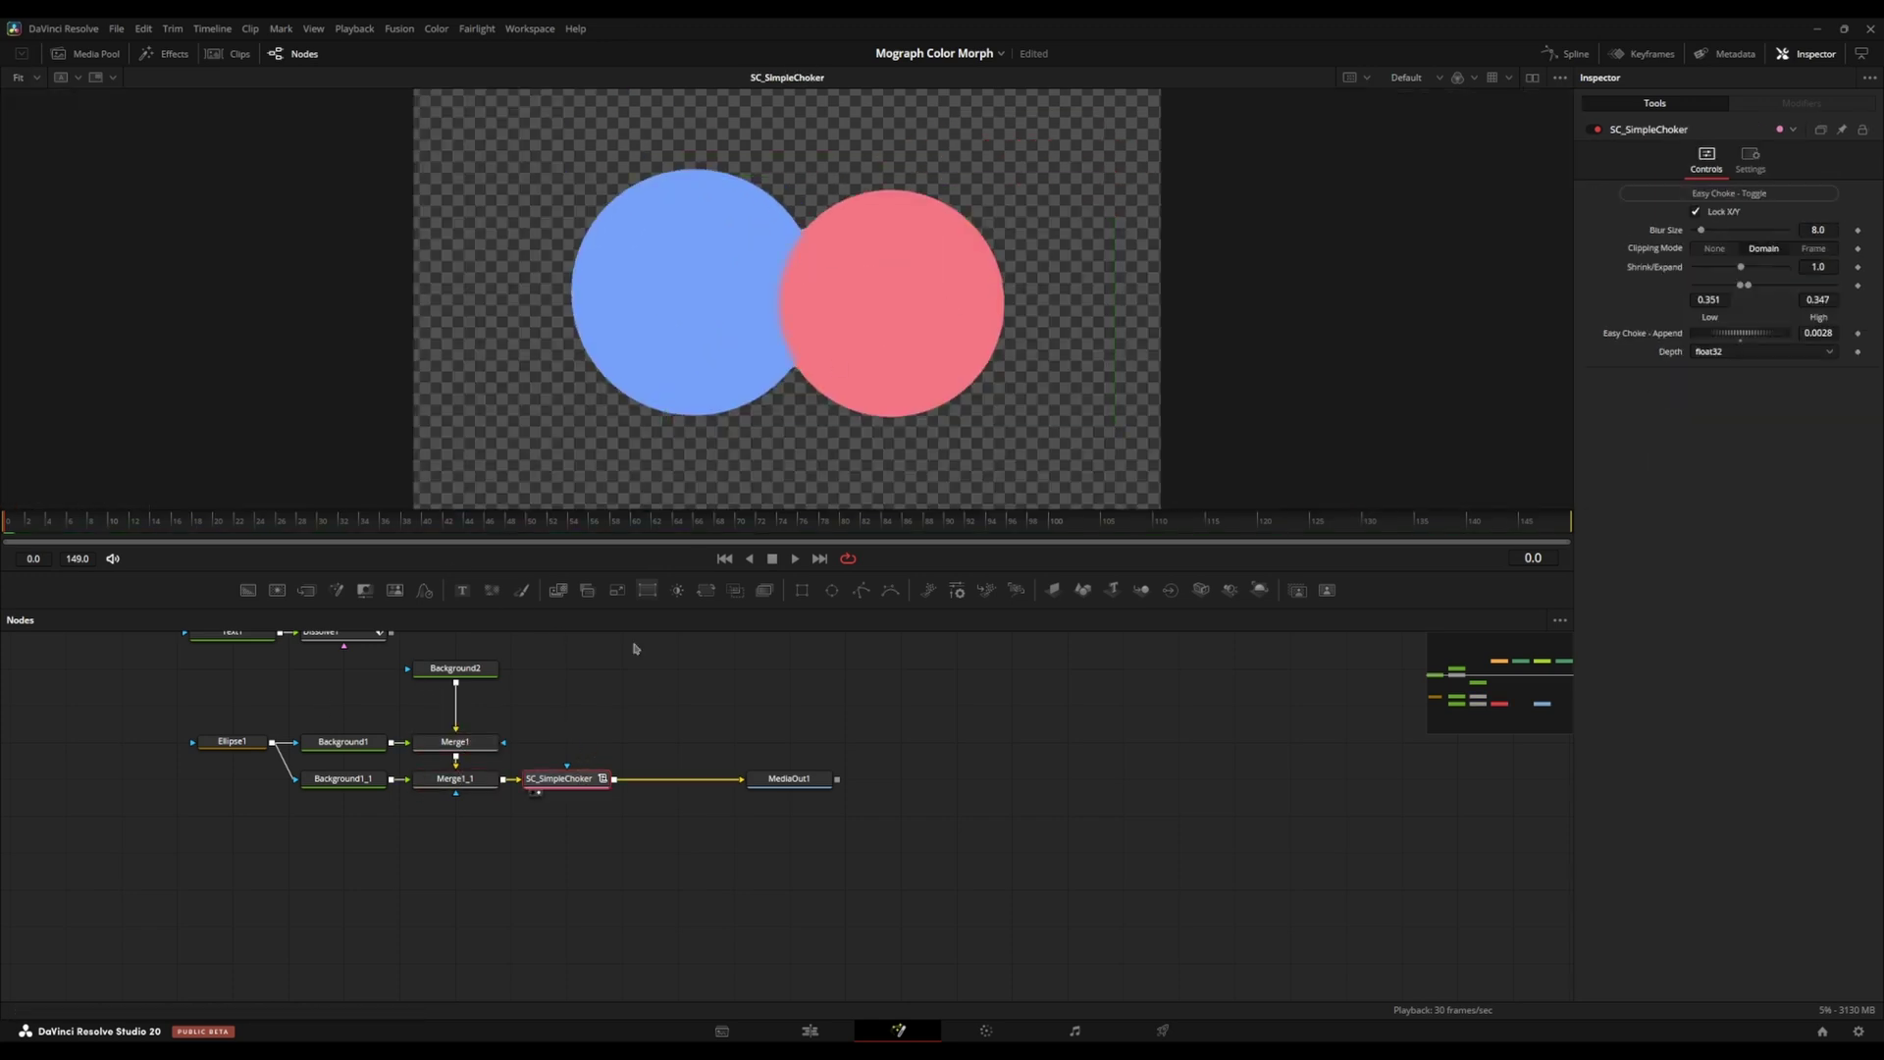
scroll(808, 237, "up", 3)
left_click_drag(809, 236, 705, 293)
left_click_drag(1706, 233, 1737, 232)
key("ctrl+f")
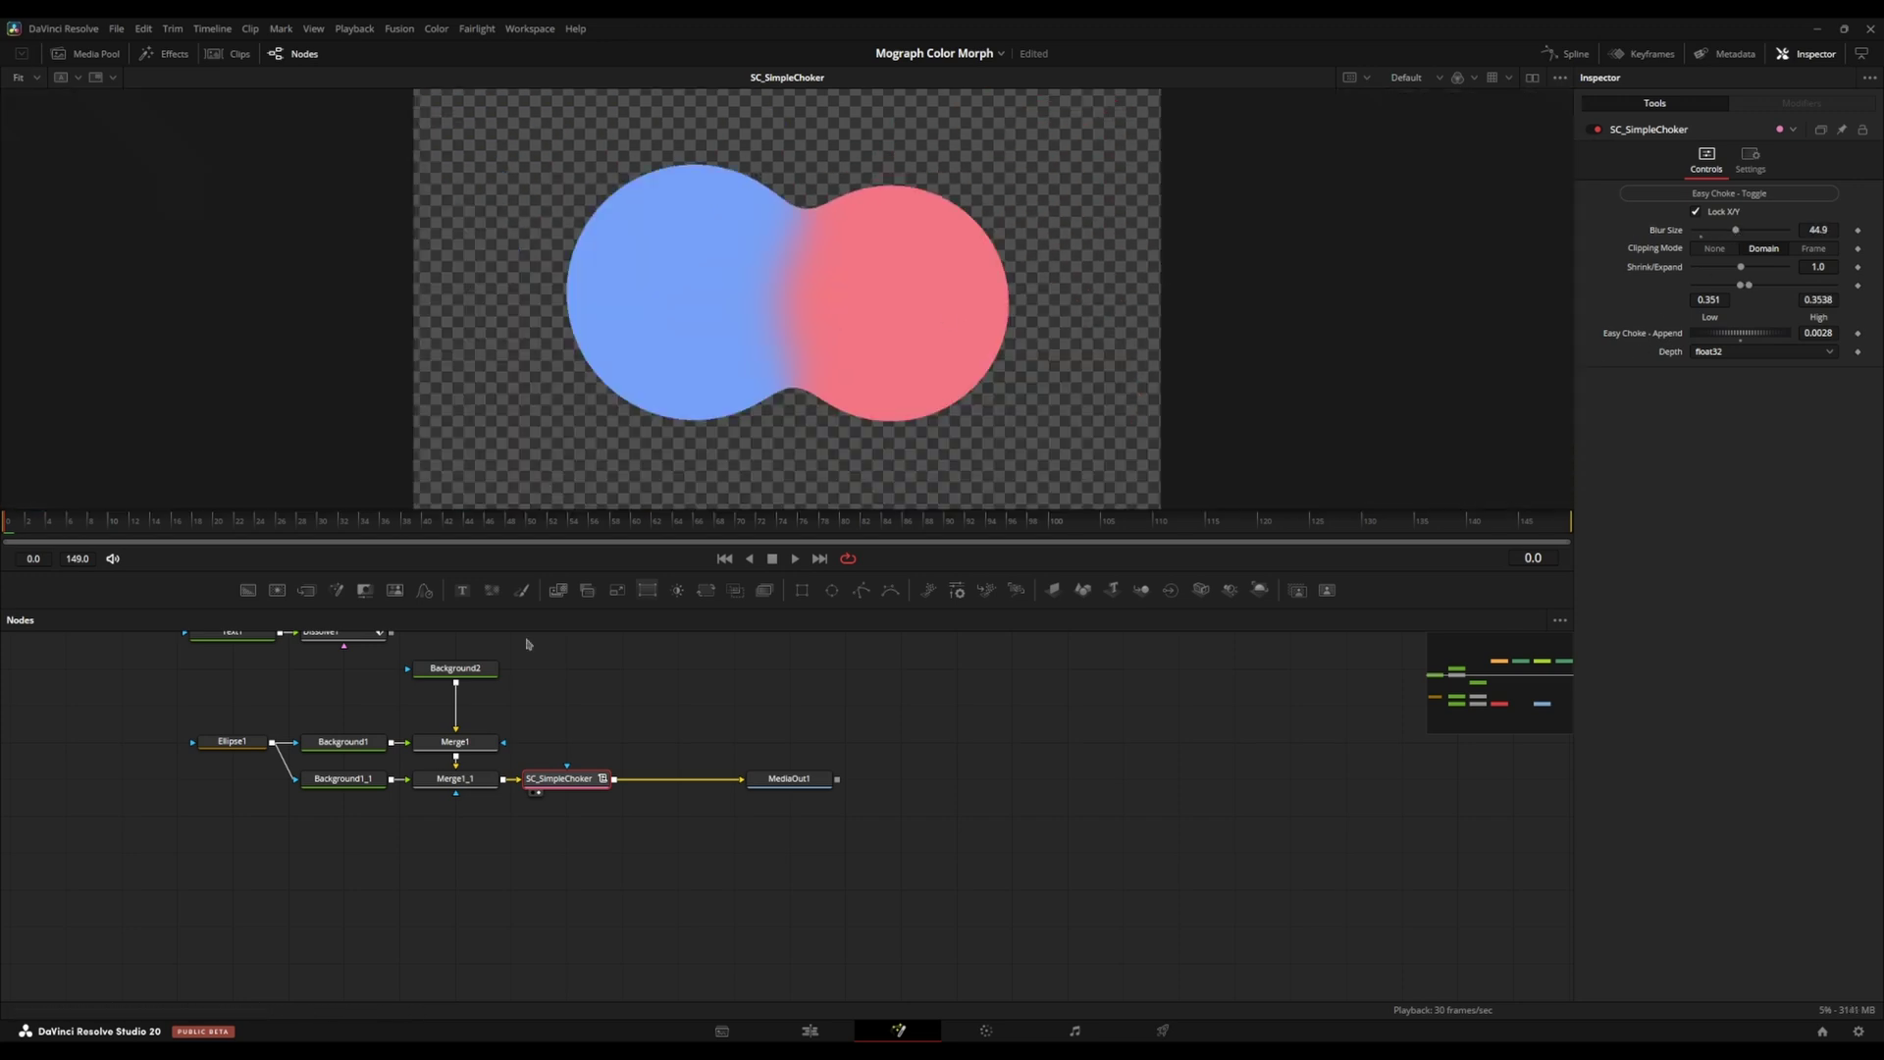
scroll(672, 206, "up", 5)
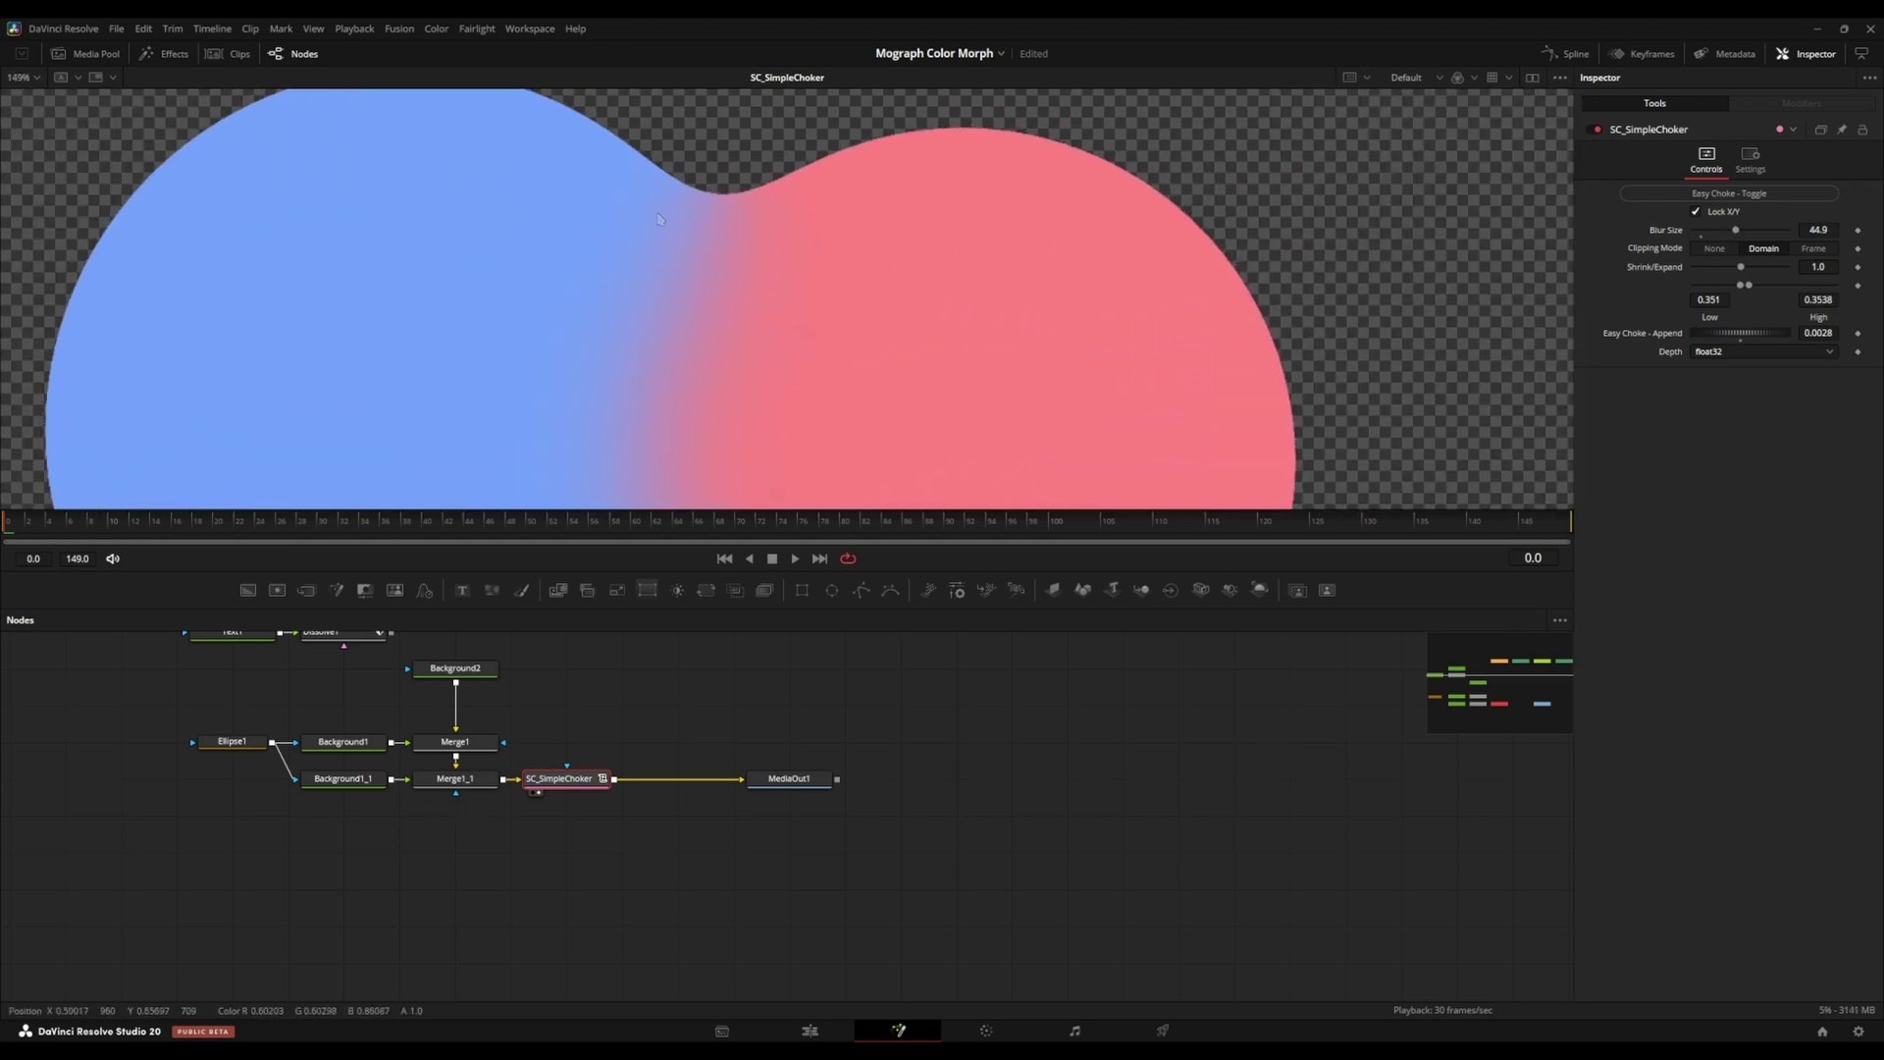
key("ctrl+f")
Move the red circle diagonally down over the blue one to center X about 0.51, Y about 0.35.
left_click(454, 742)
left_click(455, 778)
left_click_drag(901, 309, 797, 363)
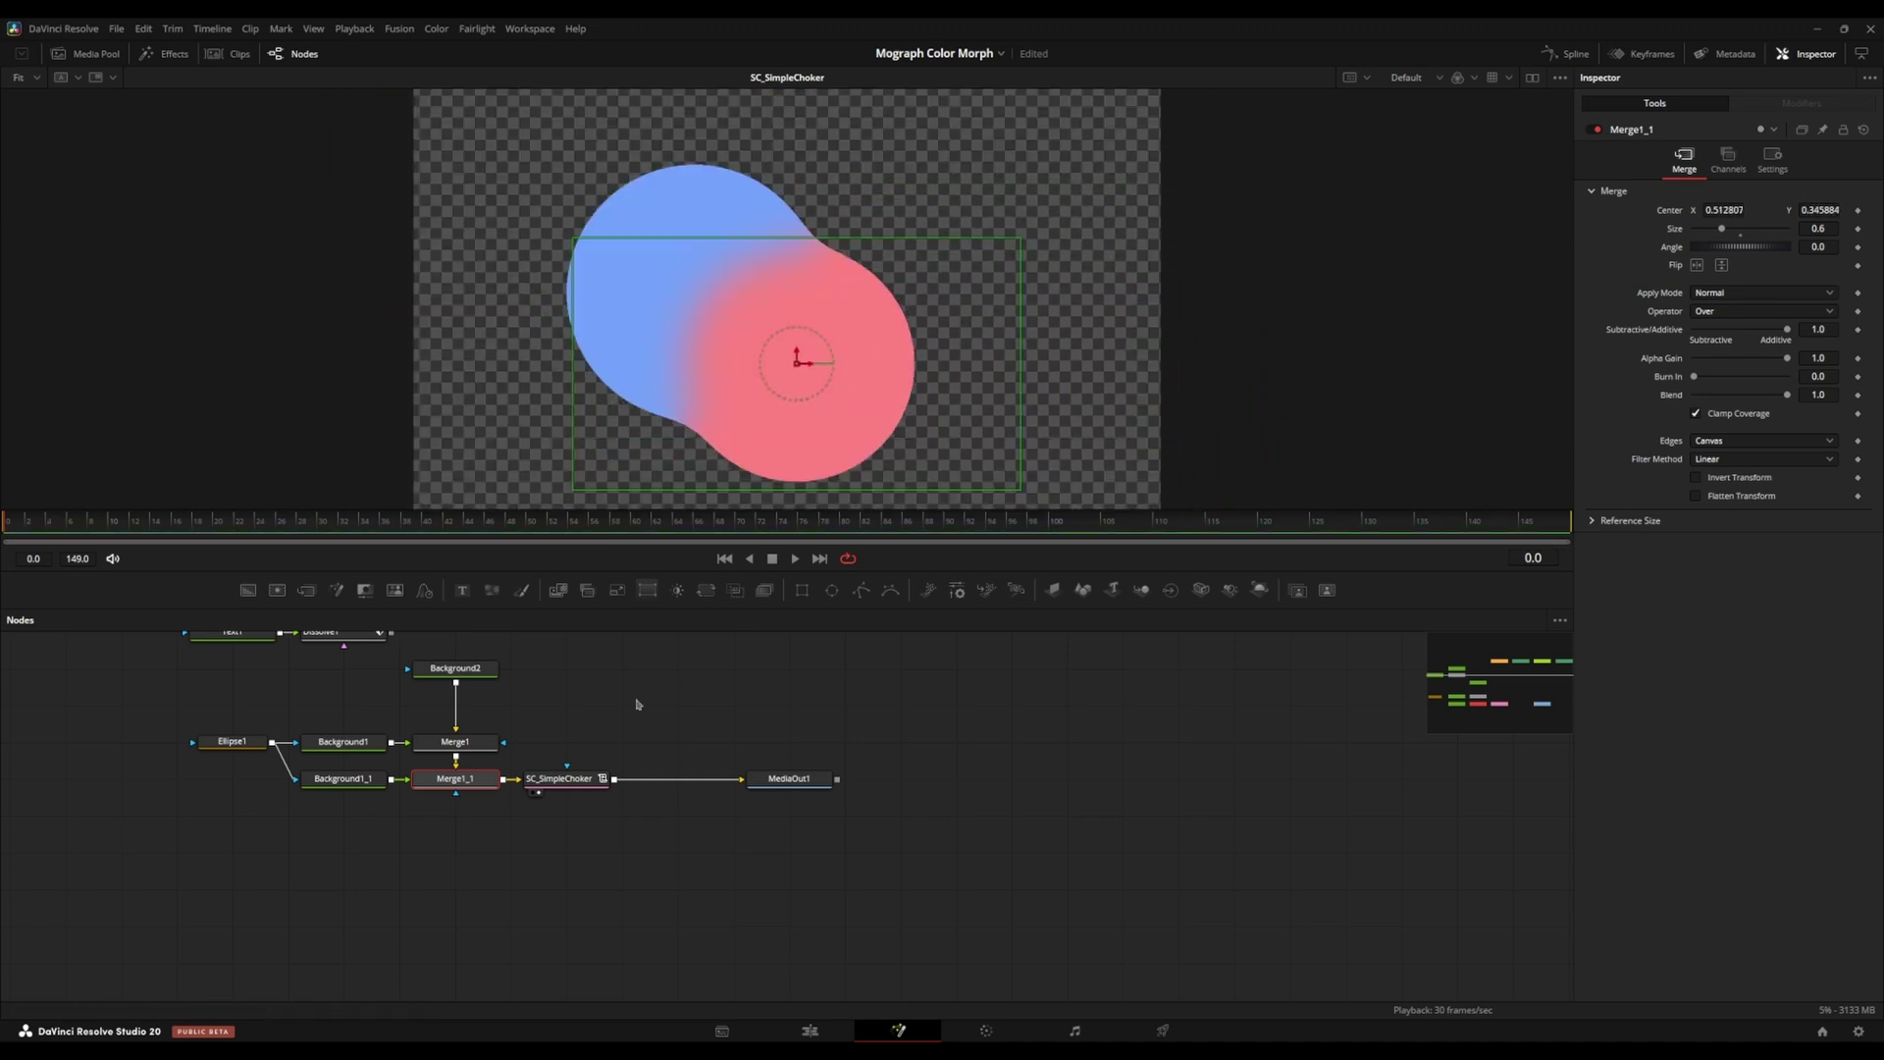
Tidy the circle node tree into compact rows with MediaOut1 beside SC_SimpleChoker, and view MediaOut1's output.
left_click_drag(198, 701, 262, 848)
left_click(352, 758)
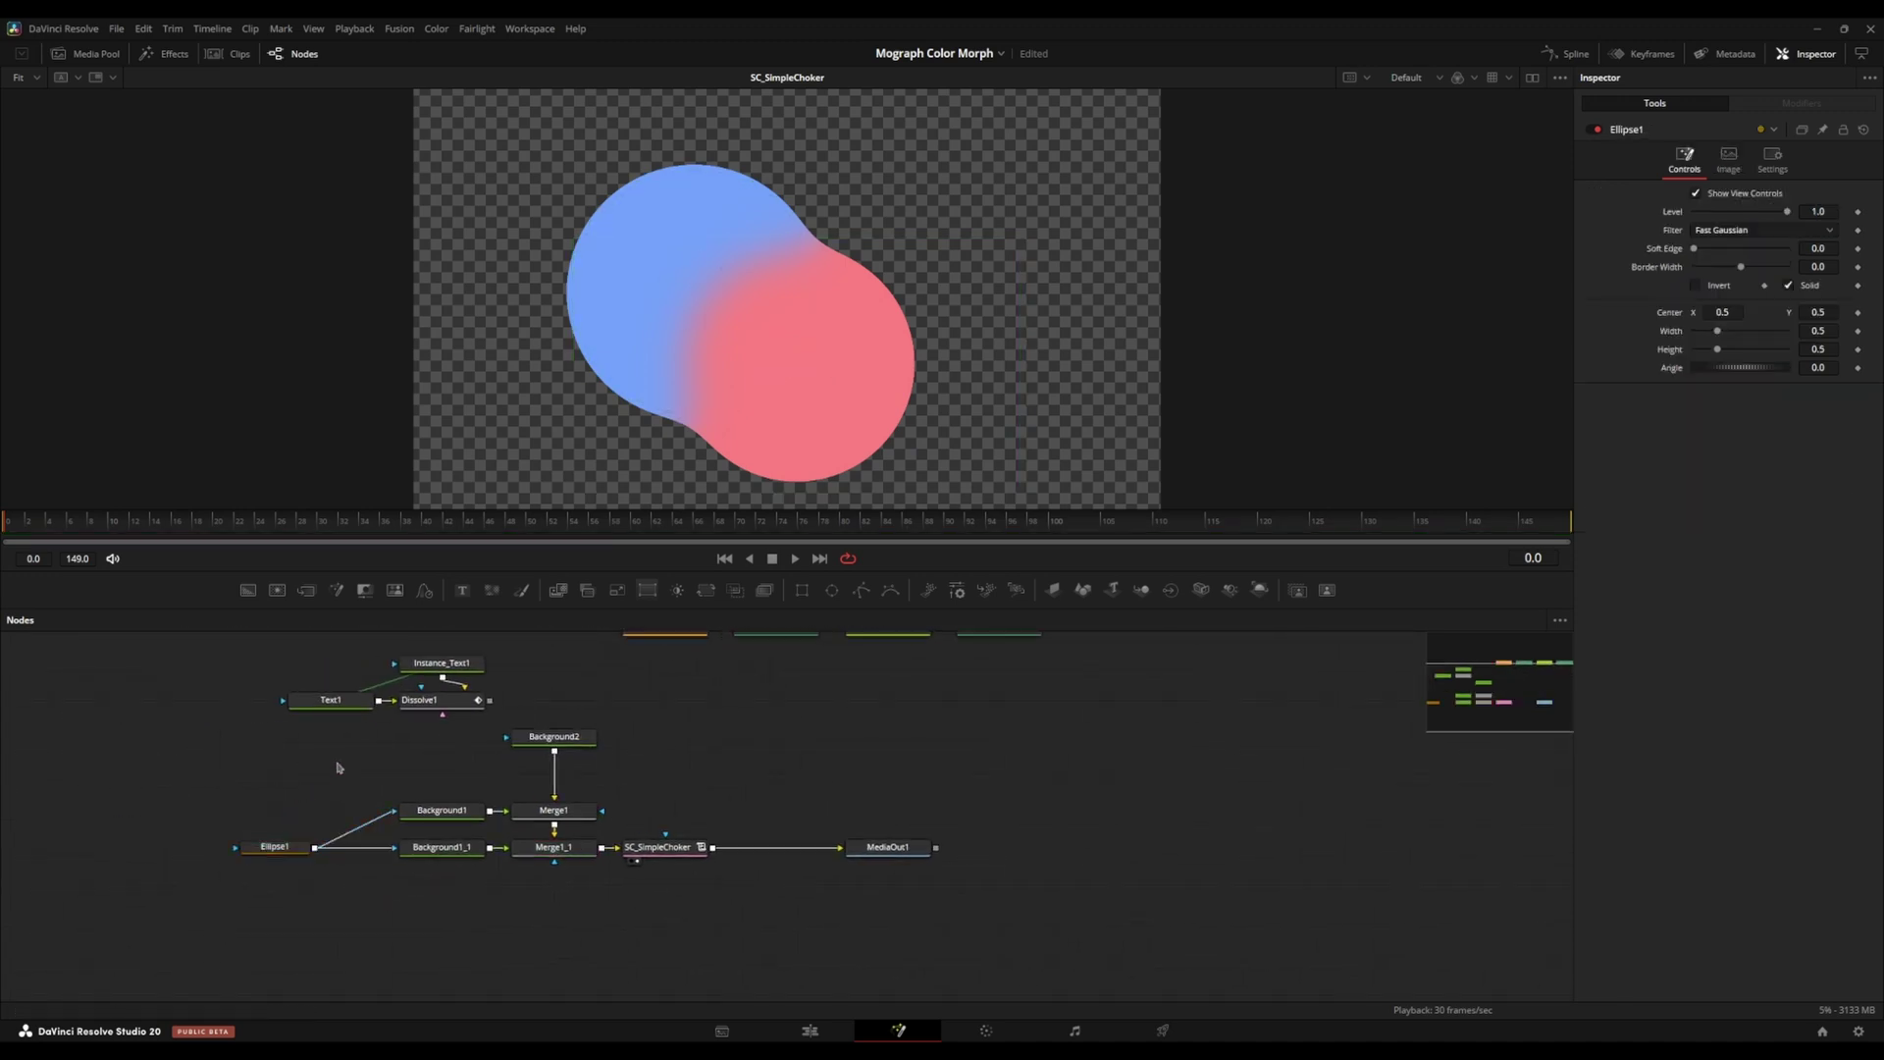
left_click_drag(554, 737, 555, 774)
left_click_drag(398, 757, 528, 854)
left_click_drag(667, 851, 614, 850)
left_click_drag(888, 852, 723, 856)
left_click(678, 713)
left_click_drag(637, 723, 527, 663)
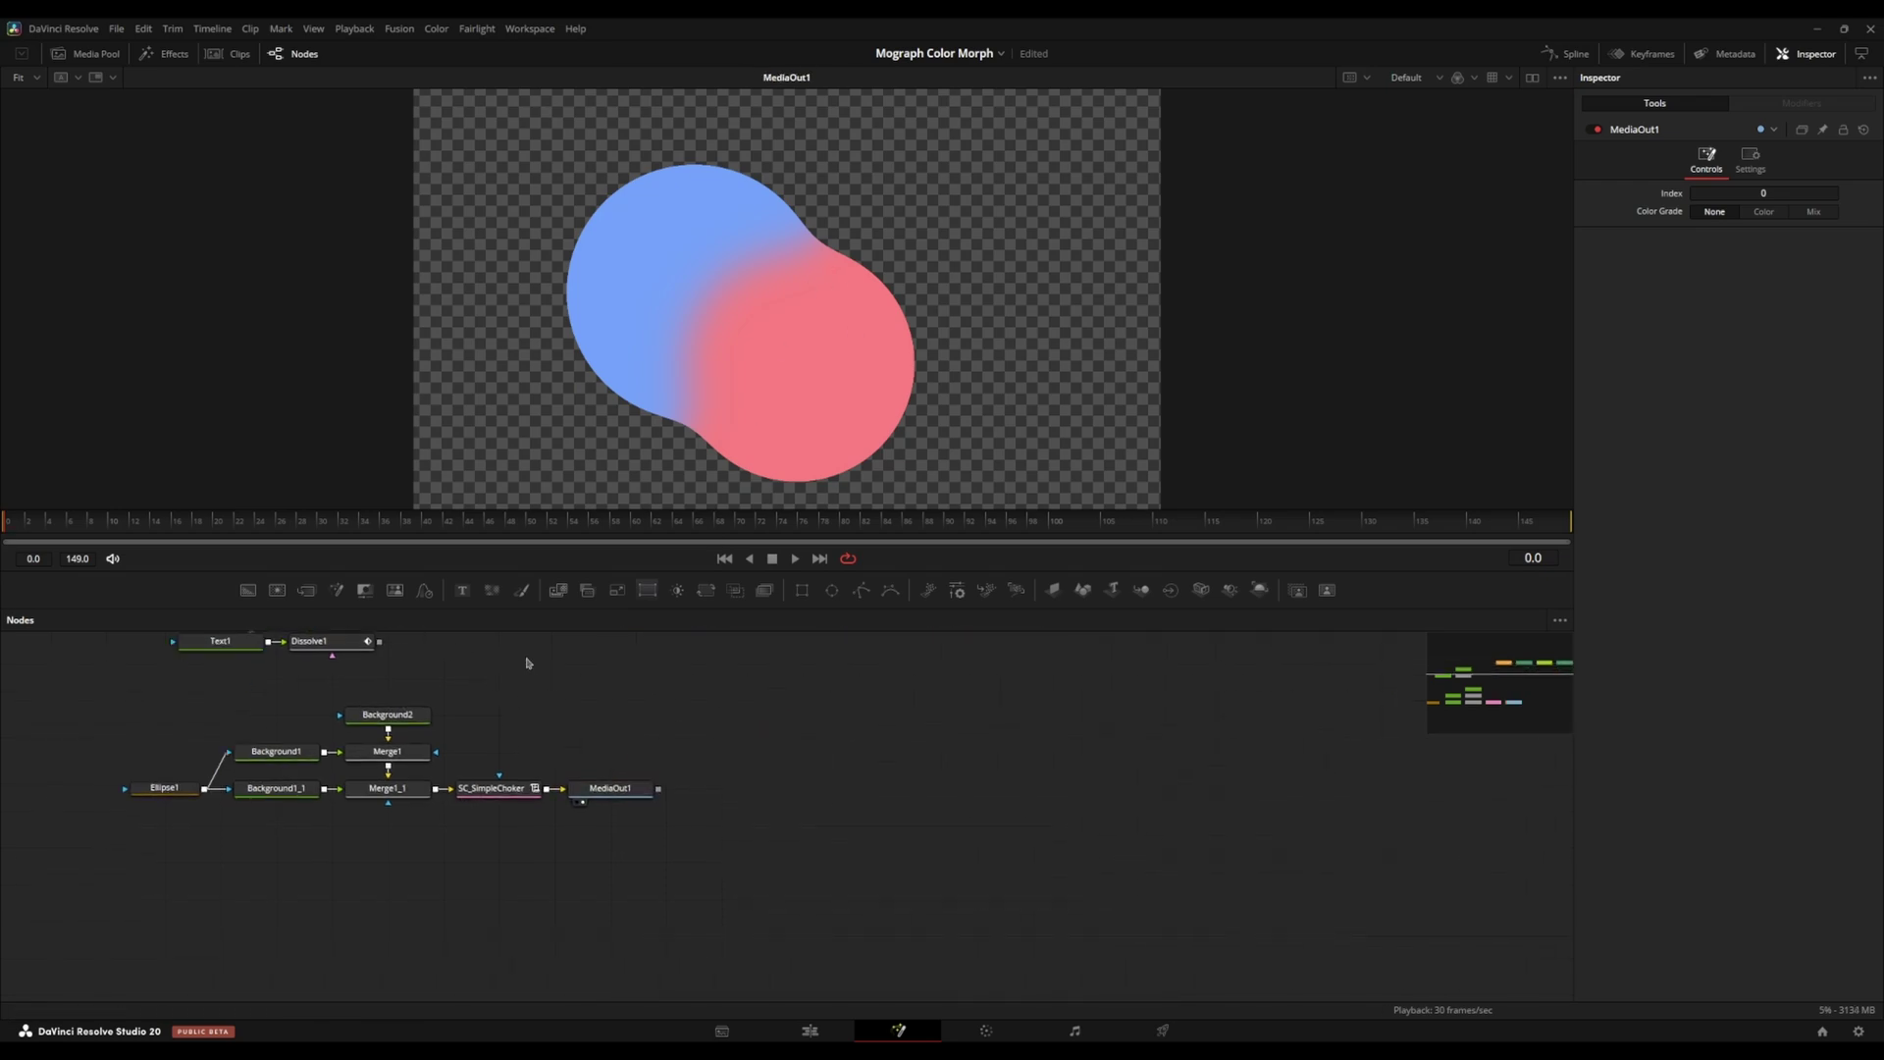